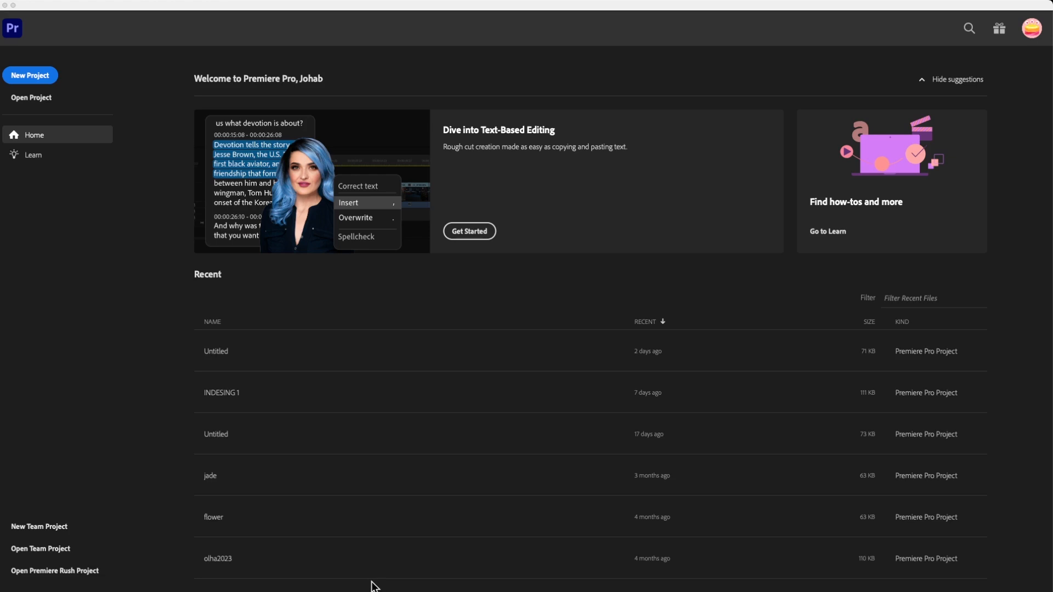
Show the program's version information and close it again
{"action": "left_click", "coordinate": [372, 580]}
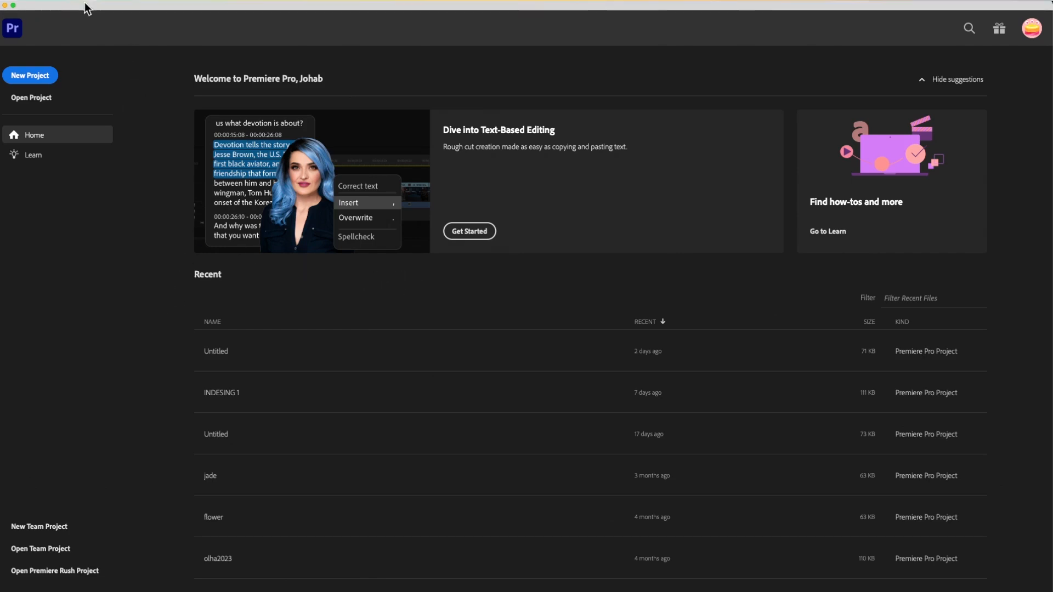
{"action": "left_click", "coordinate": [46, 8]}
{"action": "left_click", "coordinate": [40, 23]}
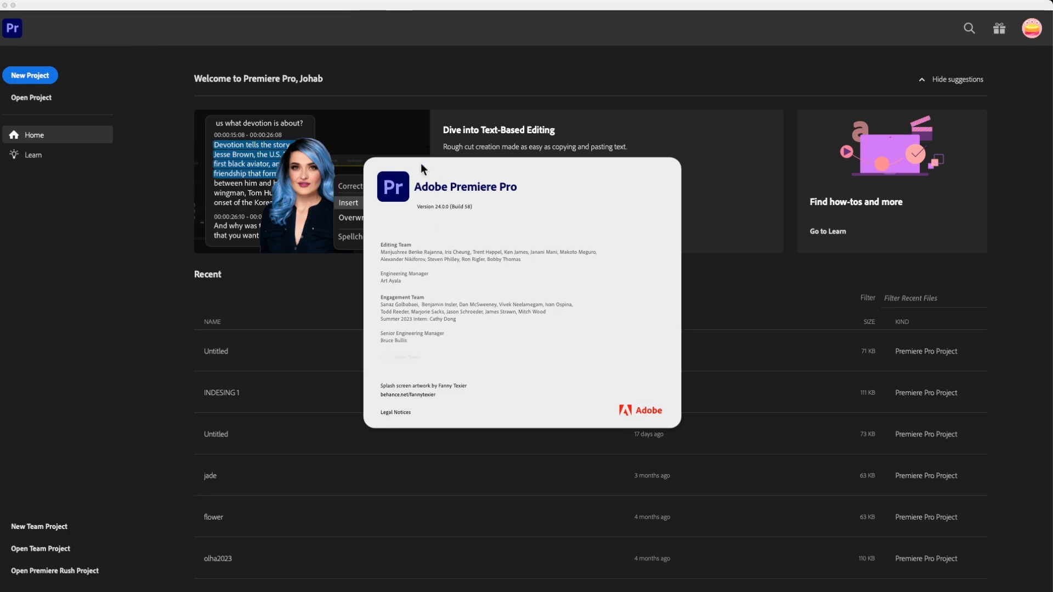
{"action": "left_click", "coordinate": [479, 186]}
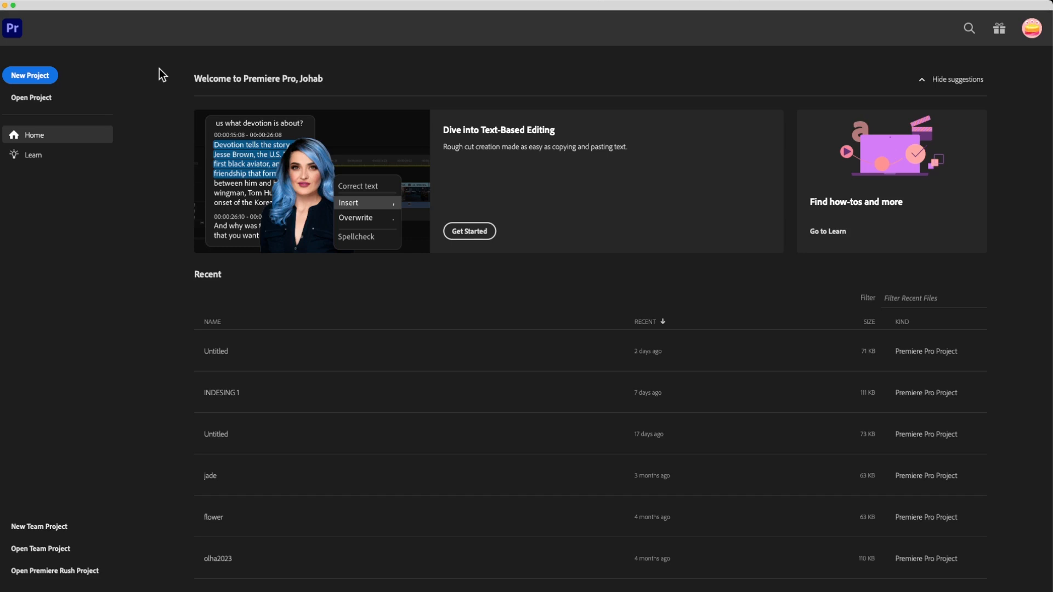
Start a new project and enter NewMedia Workshop Video as its name
{"action": "left_click", "coordinate": [38, 77]}
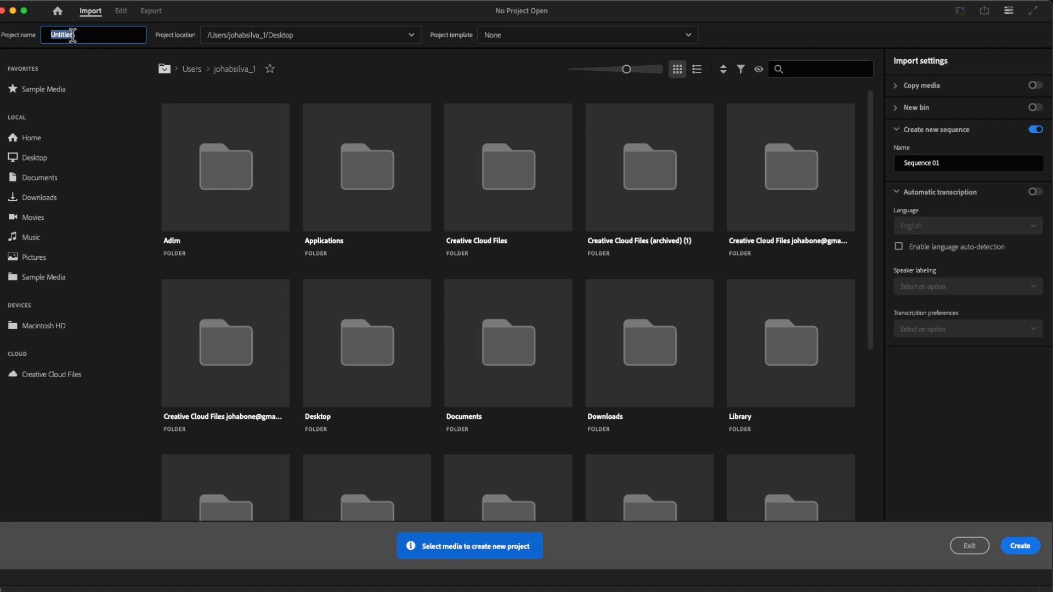
{"action": "type", "text": "NewMedia Worsho"}
{"action": "key", "text": "BackSpace"}
{"action": "key", "text": "BackSpace"}
{"action": "key", "text": "BackSpace"}
{"action": "type", "text": "kshop Vidoe"}
{"action": "key", "text": "BackSpace"}
{"action": "key", "text": "BackSpace"}
{"action": "key", "text": "BackSpace"}
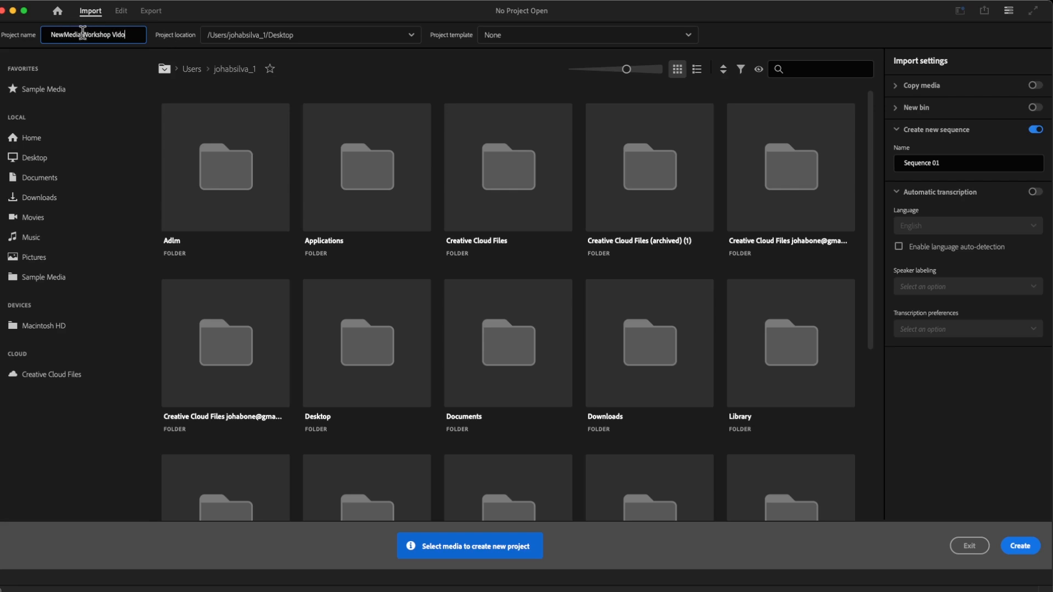
{"action": "type", "text": "deo"}
{"action": "left_click", "coordinate": [306, 84]}
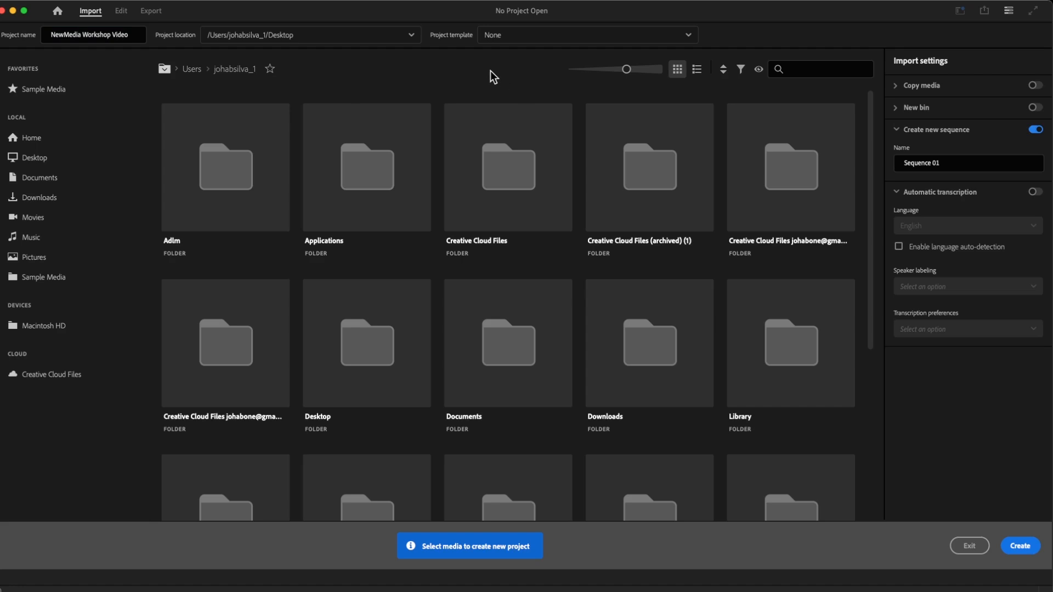
Examine the home folder's media locations, the project template choices, and the Copy media and New bin import settings
{"action": "scroll", "coordinate": [464, 171], "scroll_direction": "down", "scroll_amount": 1}
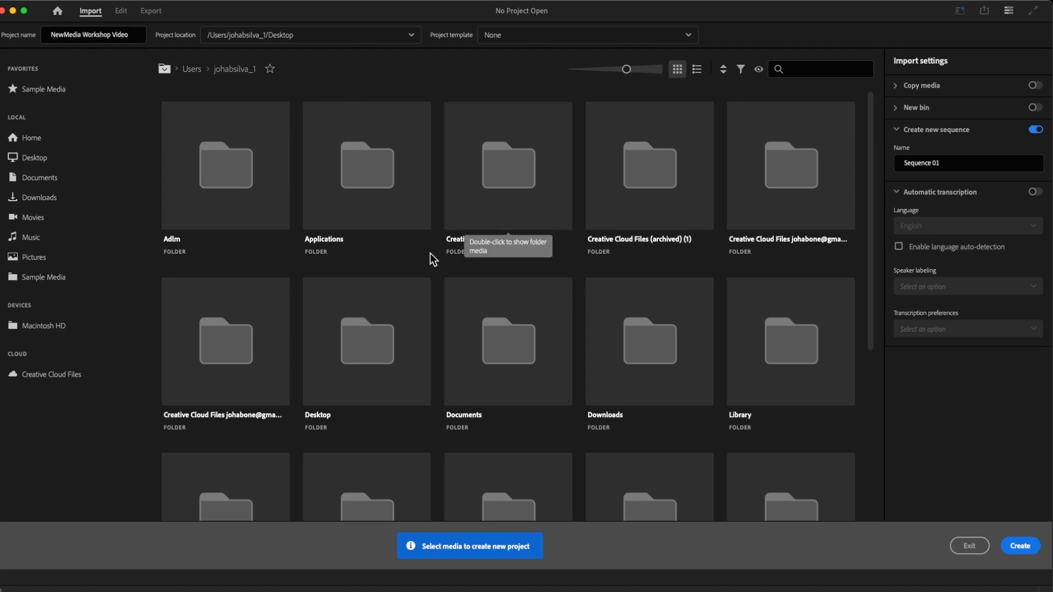
{"action": "scroll", "coordinate": [558, 309], "scroll_direction": "down", "scroll_amount": 2}
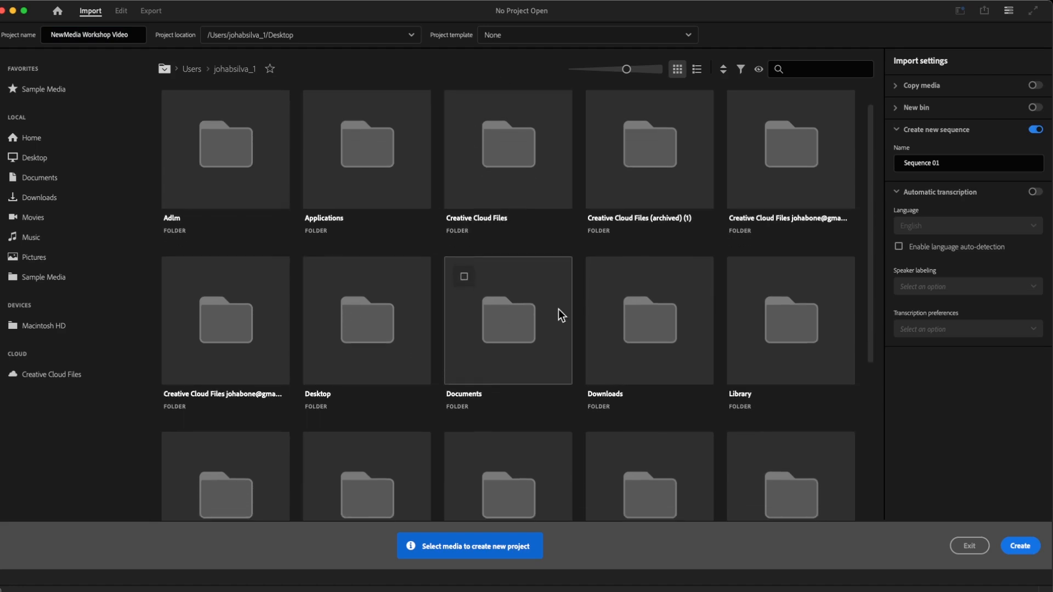
{"action": "scroll", "coordinate": [559, 313], "scroll_direction": "down", "scroll_amount": 5}
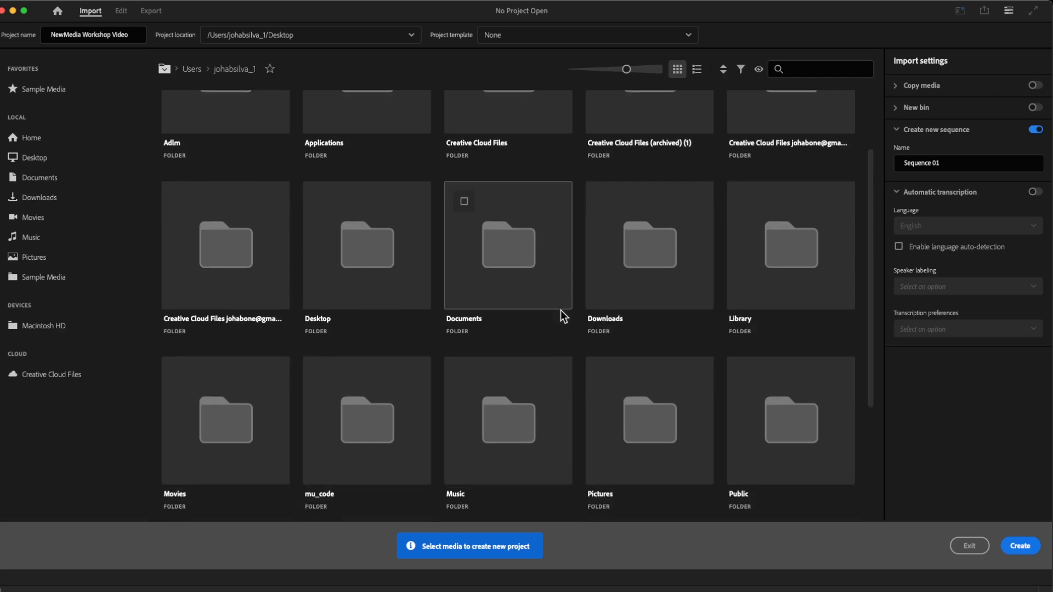
{"action": "scroll", "coordinate": [560, 311], "scroll_direction": "down", "scroll_amount": 6}
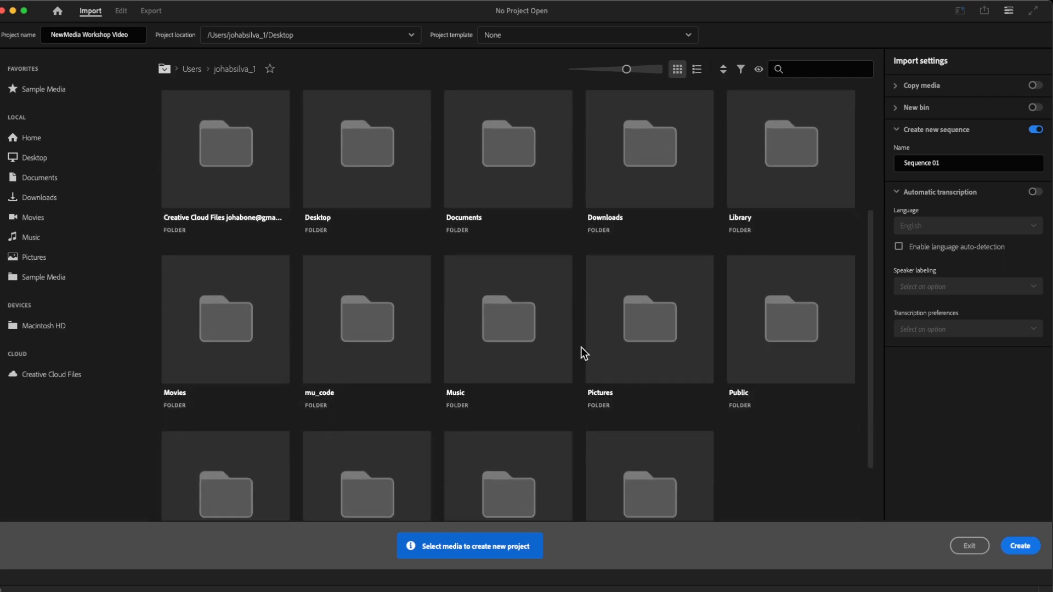
{"action": "scroll", "coordinate": [580, 347], "scroll_direction": "up", "scroll_amount": 10}
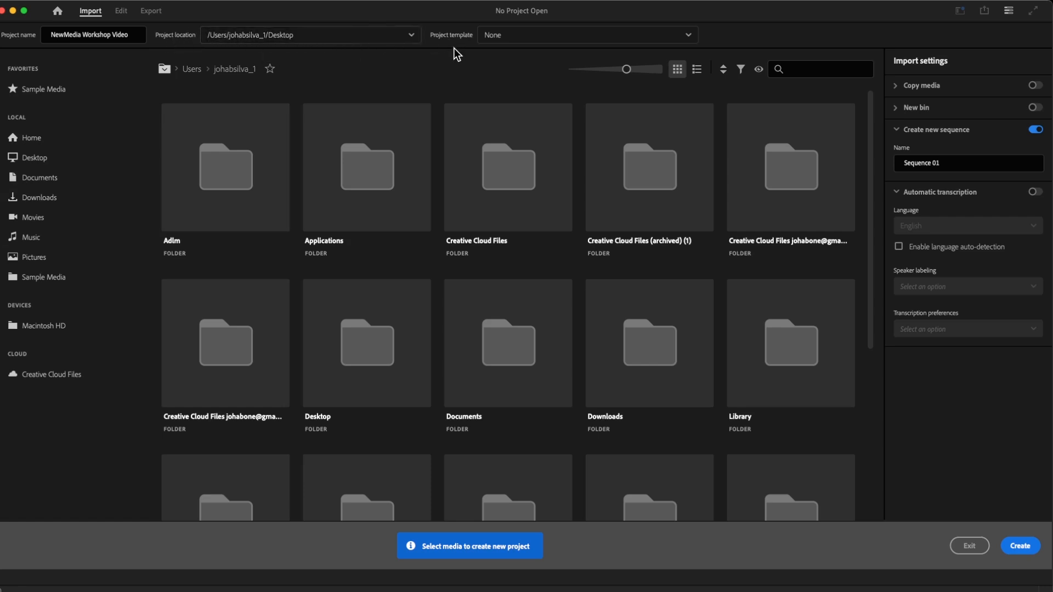
{"action": "left_click", "coordinate": [688, 36]}
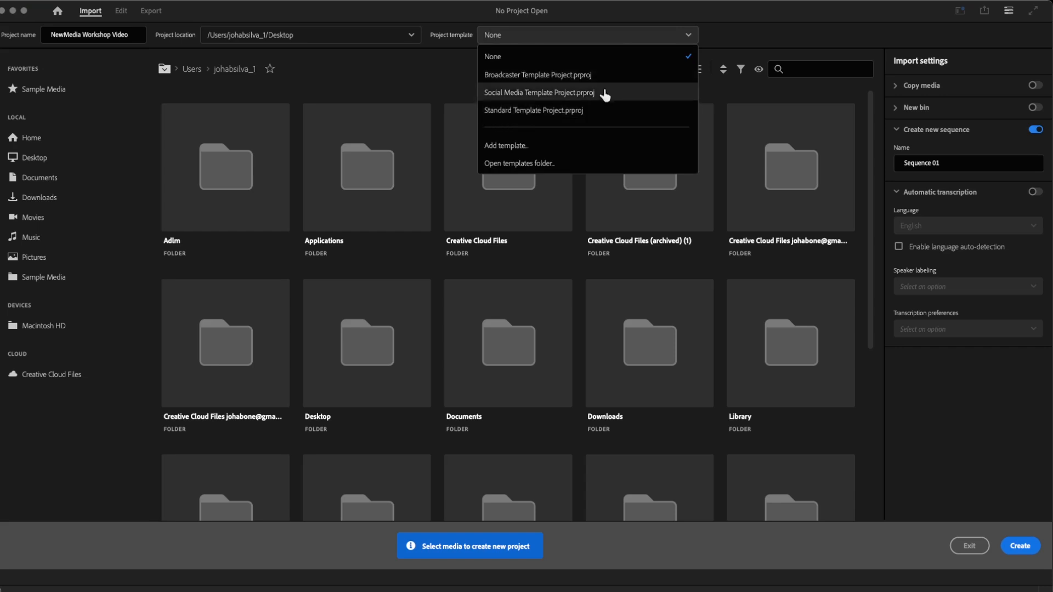
{"action": "left_click", "coordinate": [734, 44]}
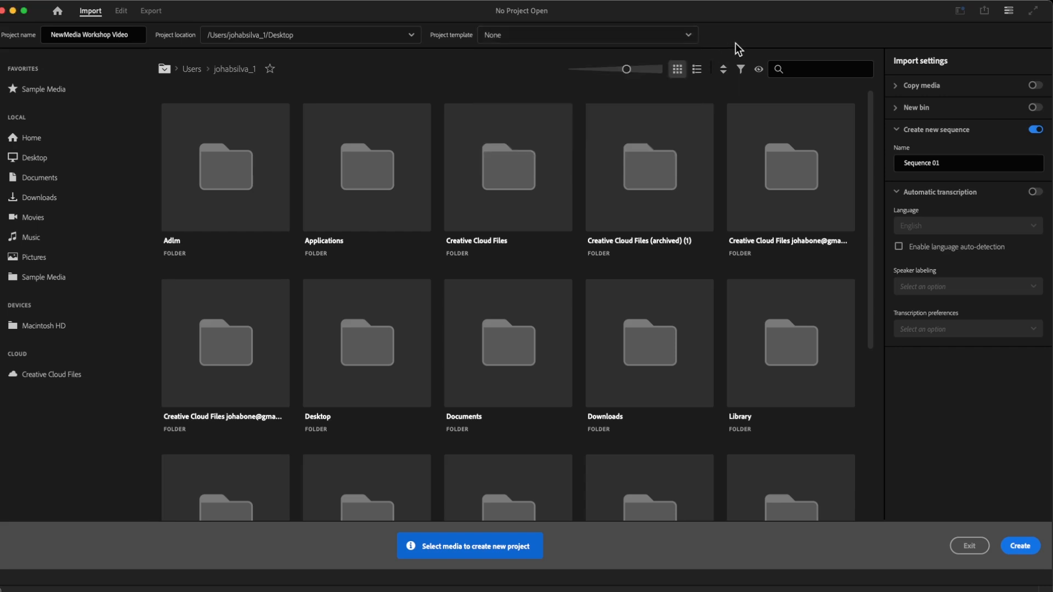
{"action": "left_click", "coordinate": [895, 87]}
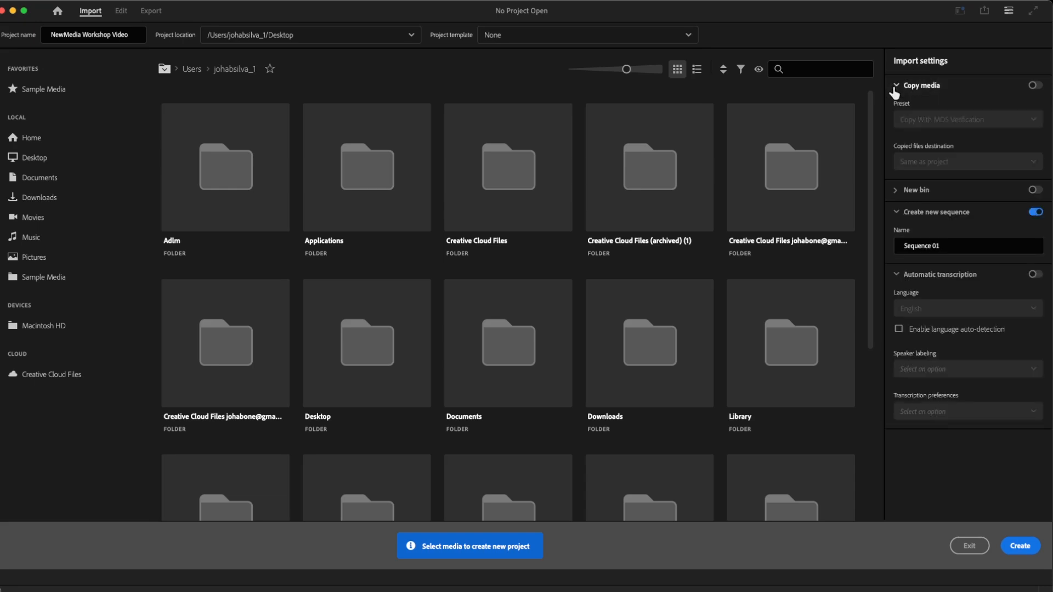
{"action": "left_click", "coordinate": [895, 86]}
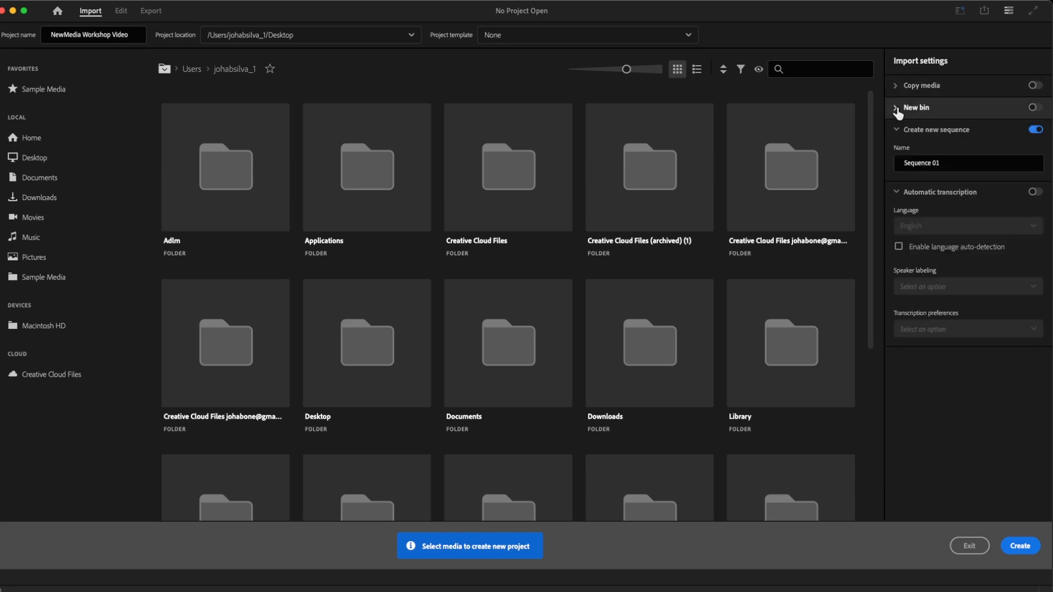
{"action": "left_click", "coordinate": [903, 108]}
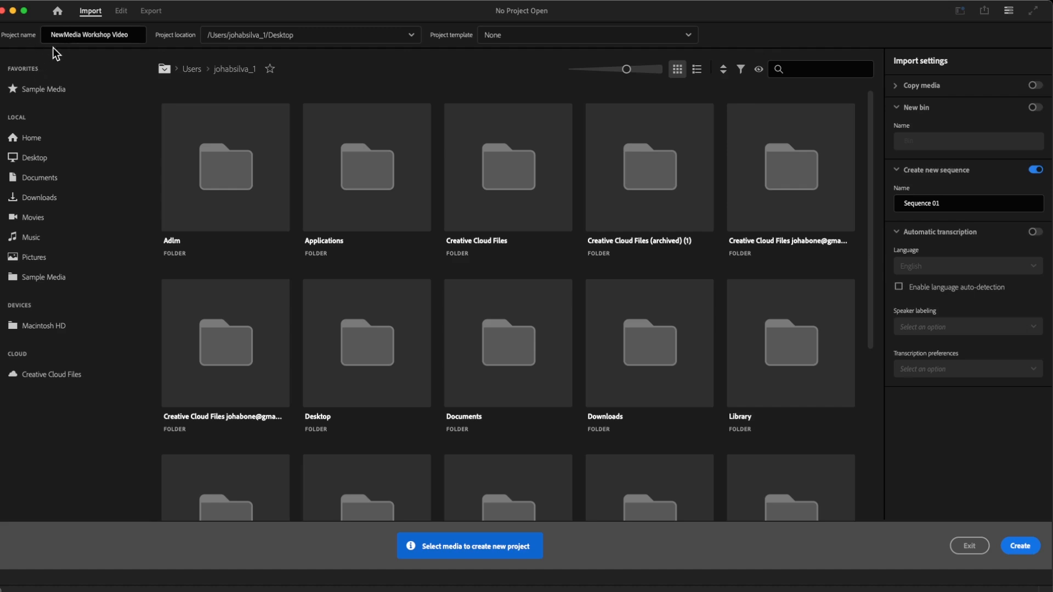
Correct the project name to New Media Workshop Video and create the project with no media selected
{"action": "left_click", "coordinate": [62, 34]}
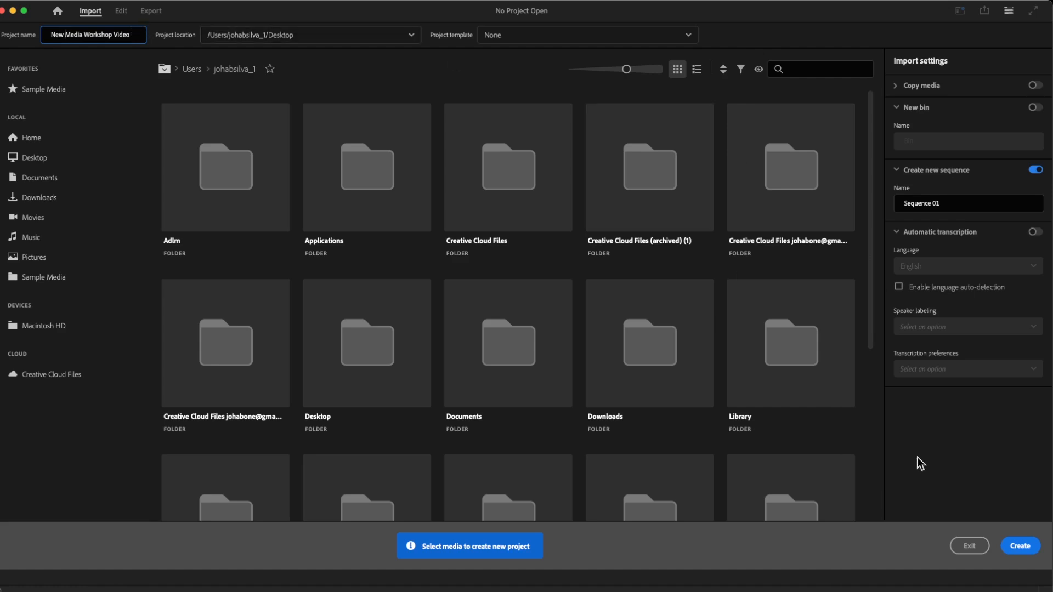
{"action": "left_click", "coordinate": [1019, 549]}
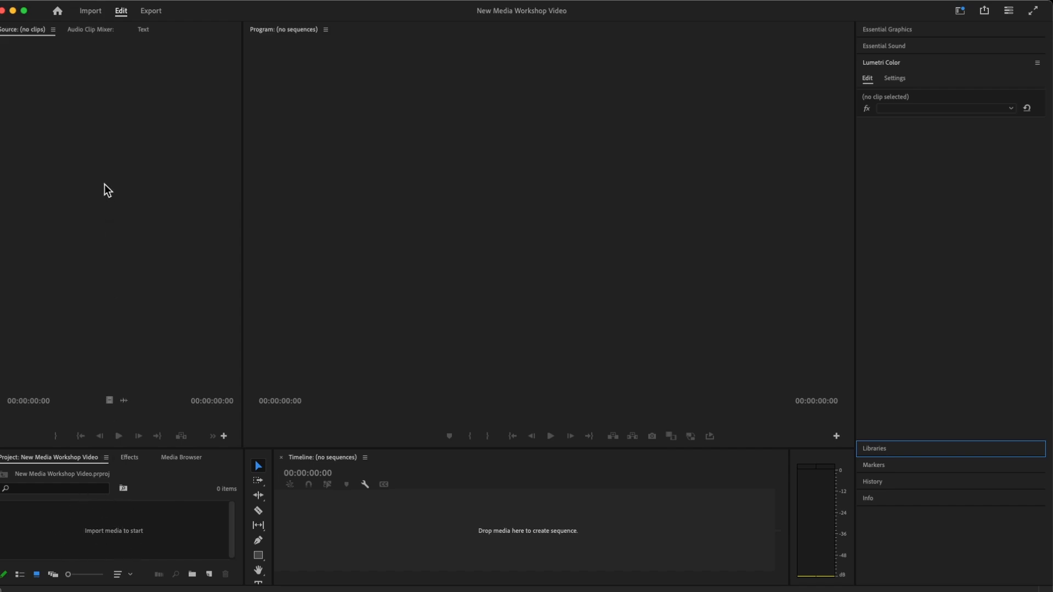
Switch the workspace layout to Essentials
{"action": "mouse_move", "coordinate": [120, 12]}
{"action": "mouse_move", "coordinate": [437, 7]}
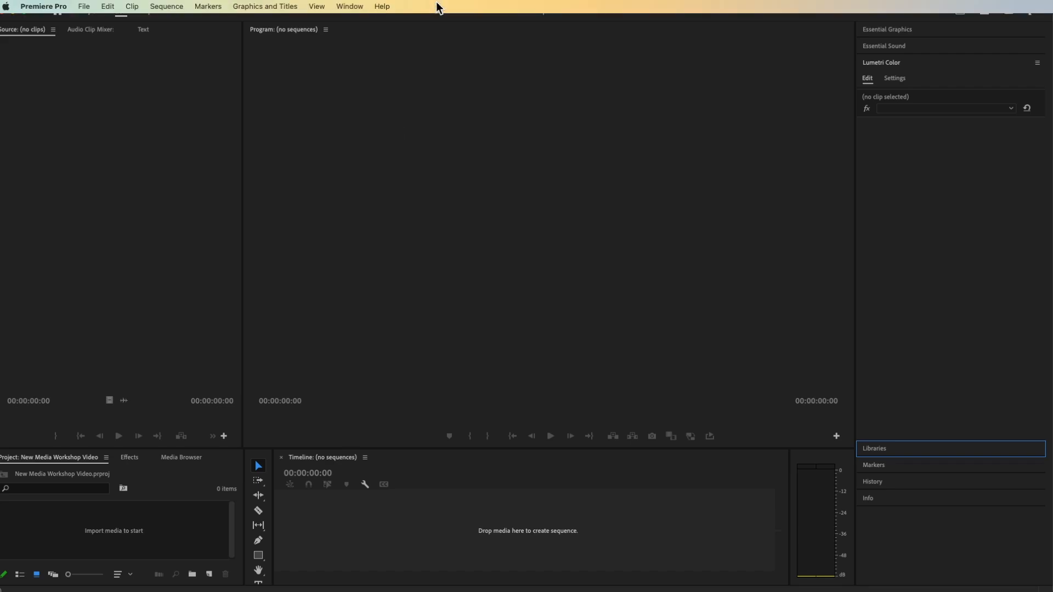
{"action": "left_click", "coordinate": [348, 6]}
{"action": "mouse_move", "coordinate": [347, 23]}
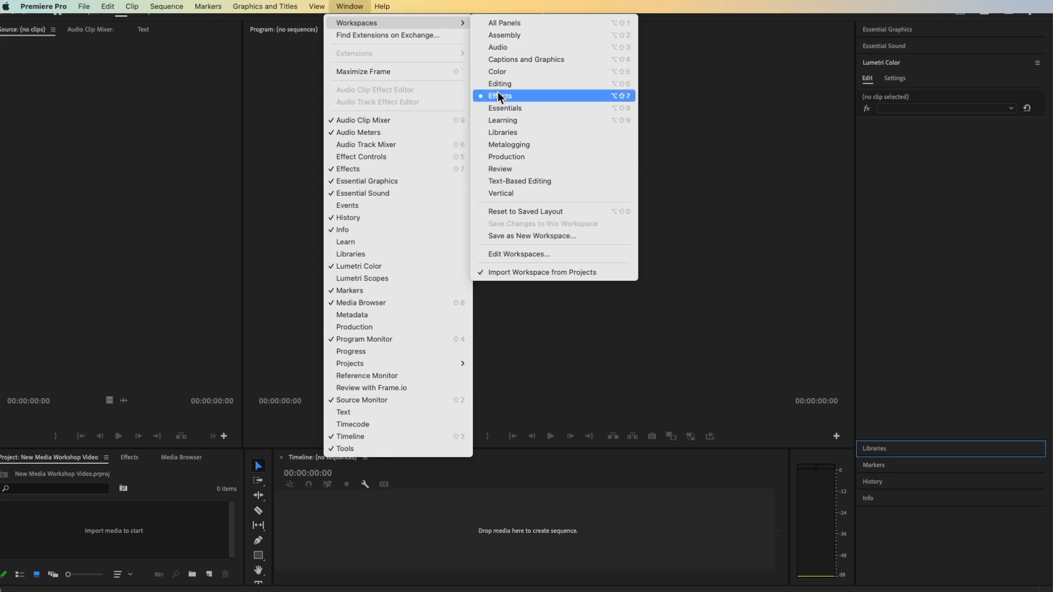
{"action": "left_click", "coordinate": [502, 110]}
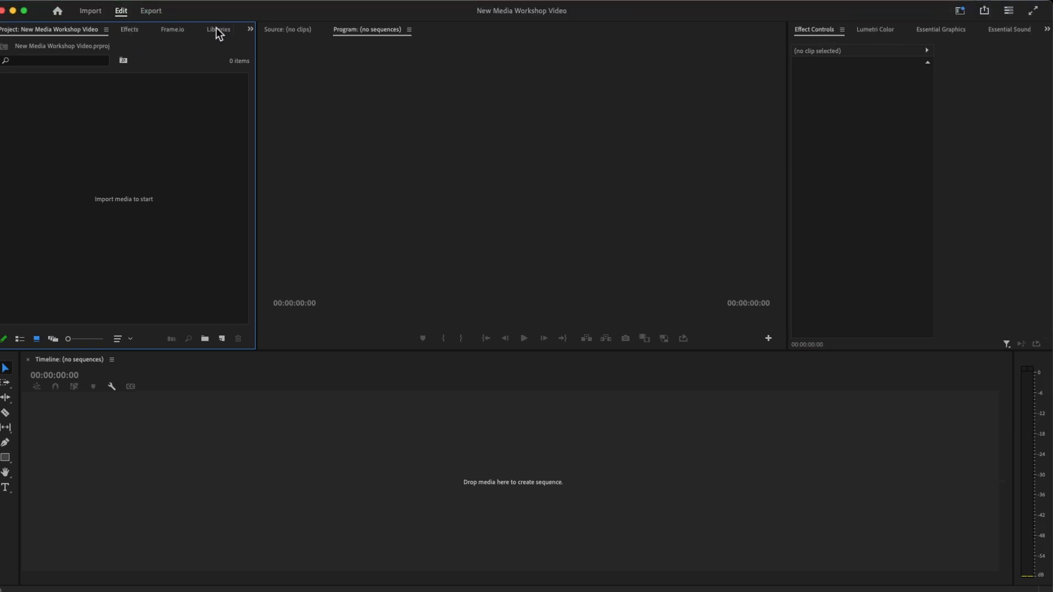
Switch the workspace layout to Editing
{"action": "mouse_move", "coordinate": [364, 7]}
{"action": "left_click", "coordinate": [345, 8]}
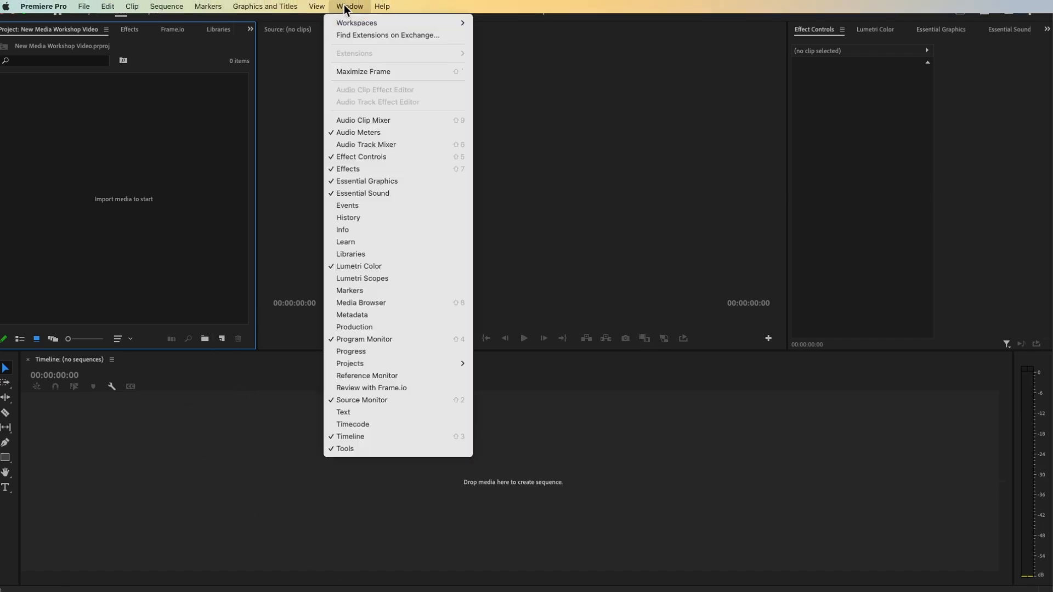
{"action": "mouse_move", "coordinate": [351, 25]}
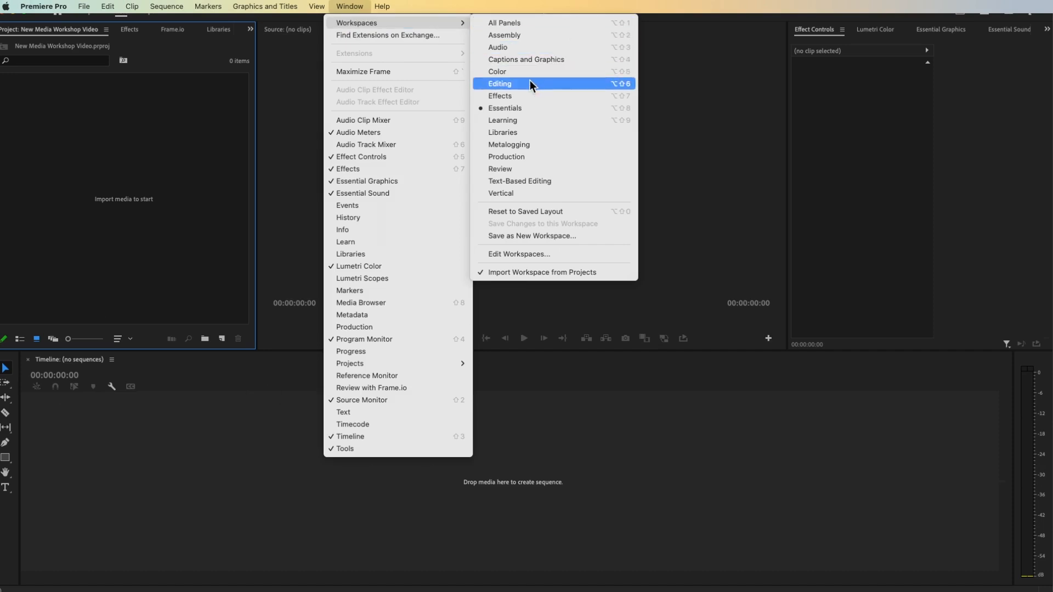
{"action": "left_click", "coordinate": [508, 87]}
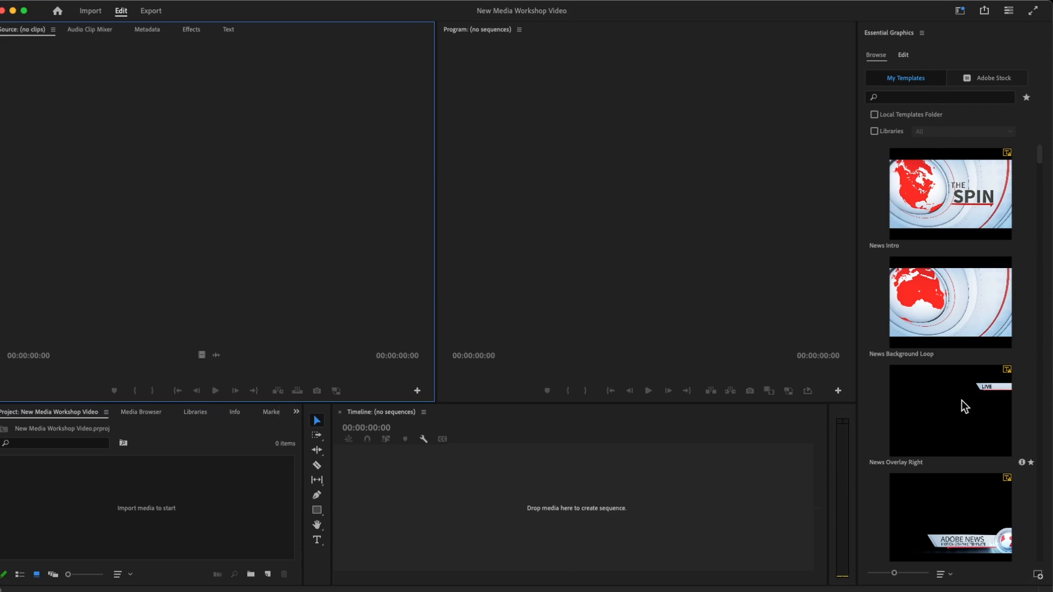
Look through the title and news templates available in Essential Graphics, and check that panel's options
{"action": "scroll", "coordinate": [926, 409], "scroll_direction": "down", "scroll_amount": 9}
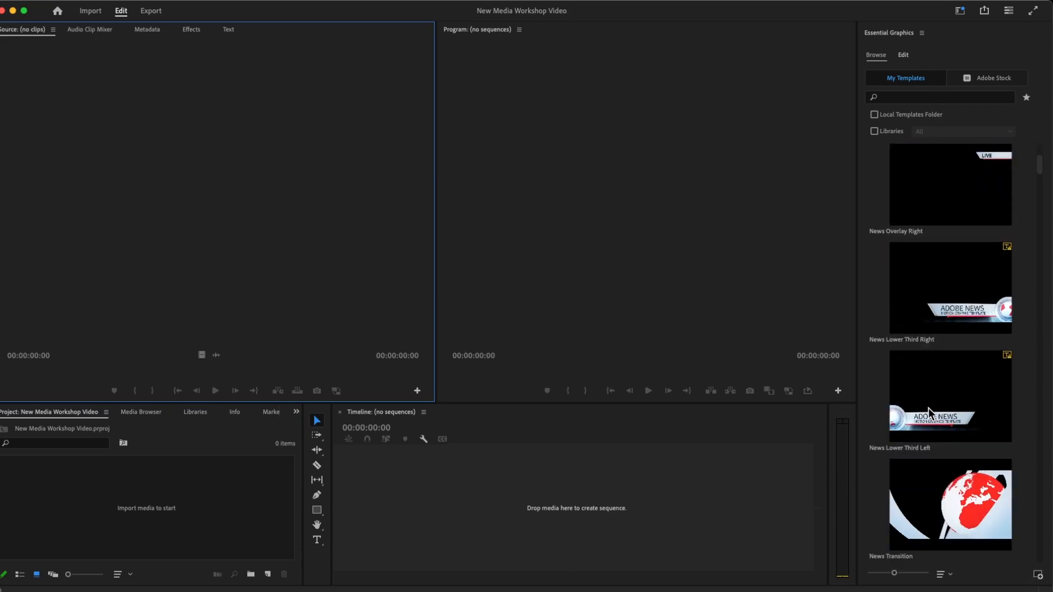
{"action": "scroll", "coordinate": [930, 413], "scroll_direction": "down", "scroll_amount": 4}
{"action": "scroll", "coordinate": [930, 413], "scroll_direction": "up", "scroll_amount": 8}
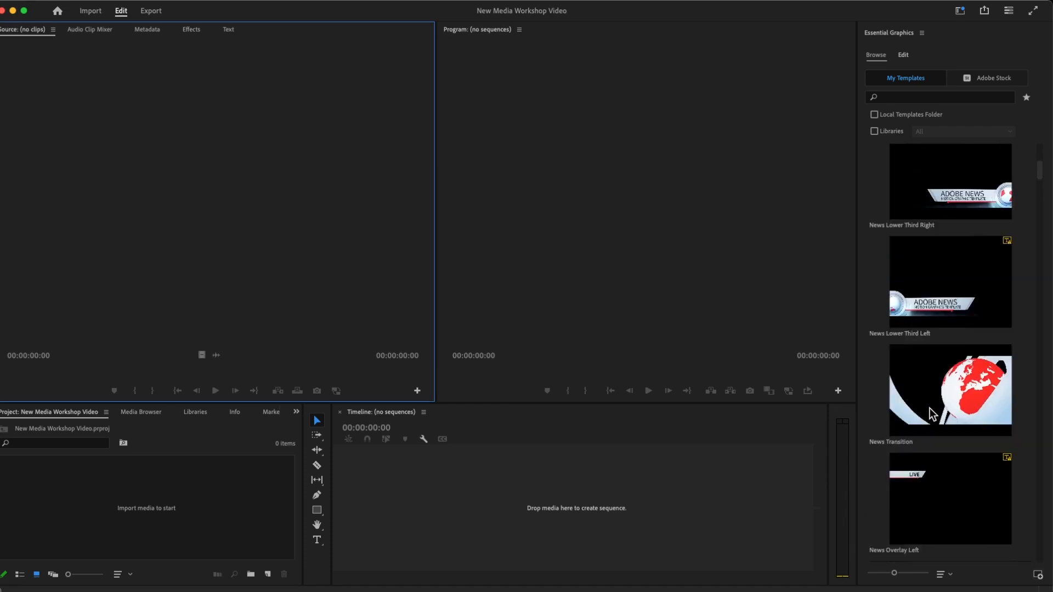
{"action": "left_click", "coordinate": [920, 34]}
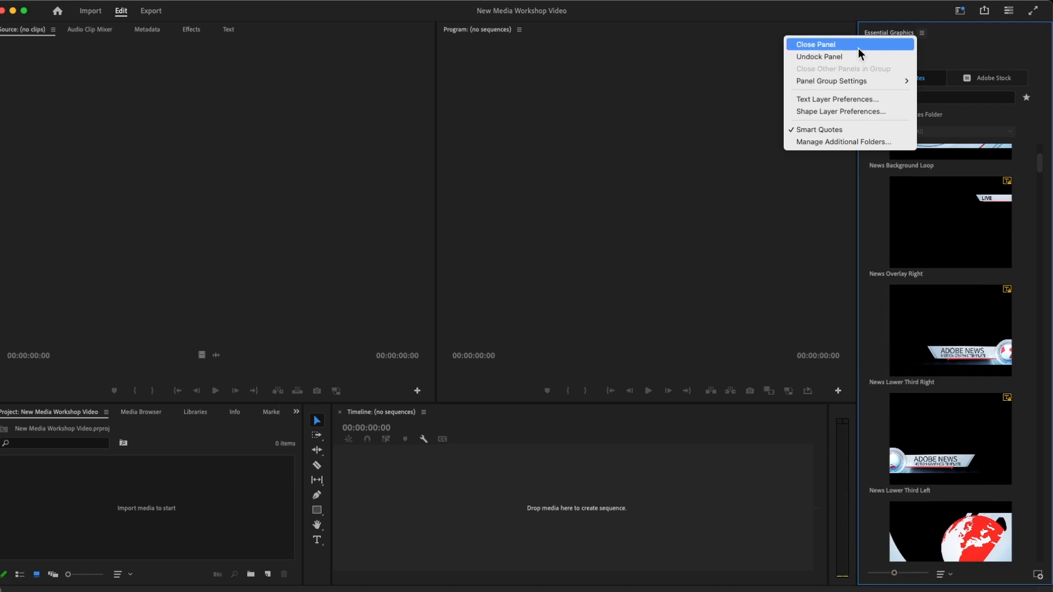
{"action": "left_click", "coordinate": [869, 245]}
{"action": "scroll", "coordinate": [913, 300], "scroll_direction": "down", "scroll_amount": 6}
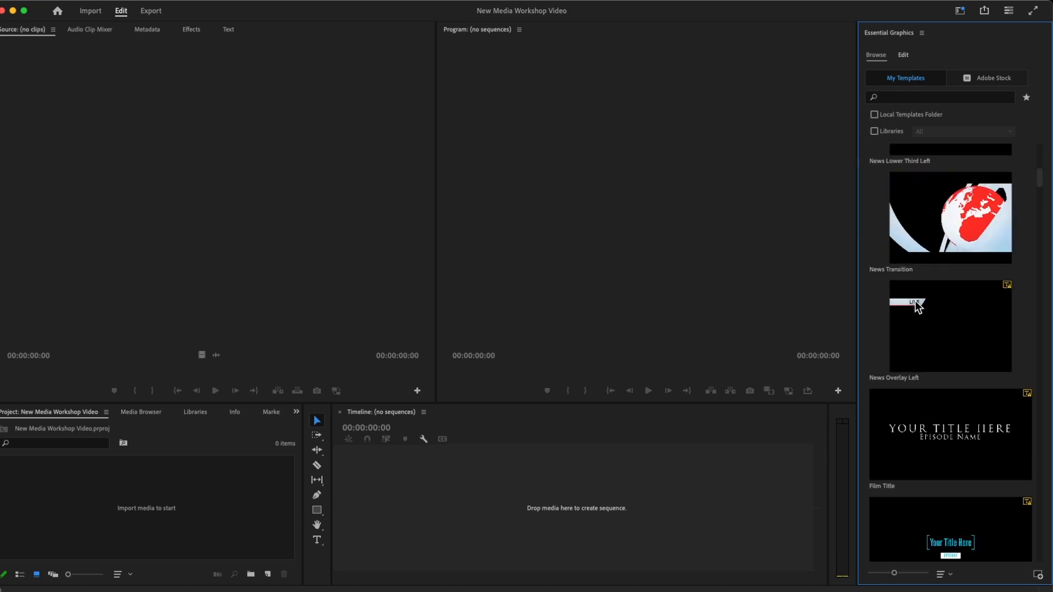
{"action": "scroll", "coordinate": [914, 301], "scroll_direction": "down", "scroll_amount": 8}
{"action": "scroll", "coordinate": [914, 298], "scroll_direction": "down", "scroll_amount": 4}
{"action": "scroll", "coordinate": [914, 298], "scroll_direction": "up", "scroll_amount": 7}
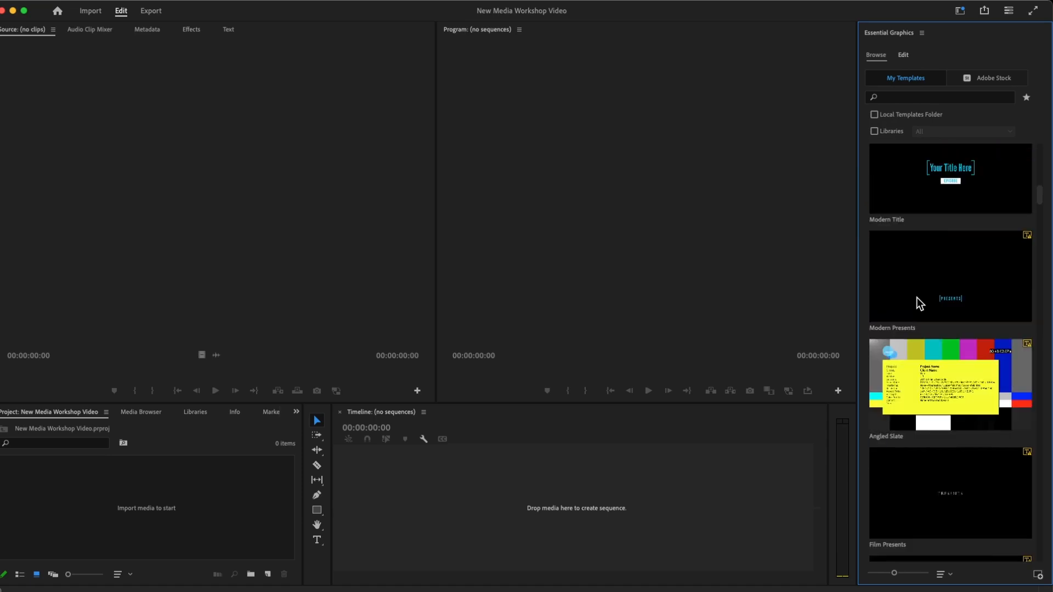
{"action": "scroll", "coordinate": [916, 298], "scroll_direction": "up", "scroll_amount": 10}
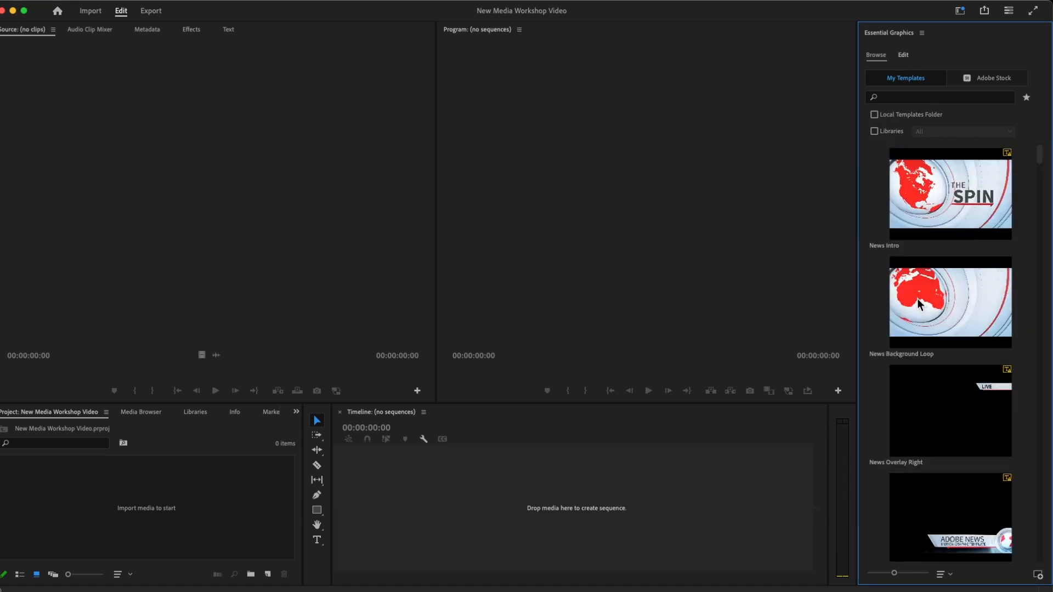
Close the Essential Graphics panel to free up space for the monitors and the timeline
{"action": "left_click", "coordinate": [922, 33]}
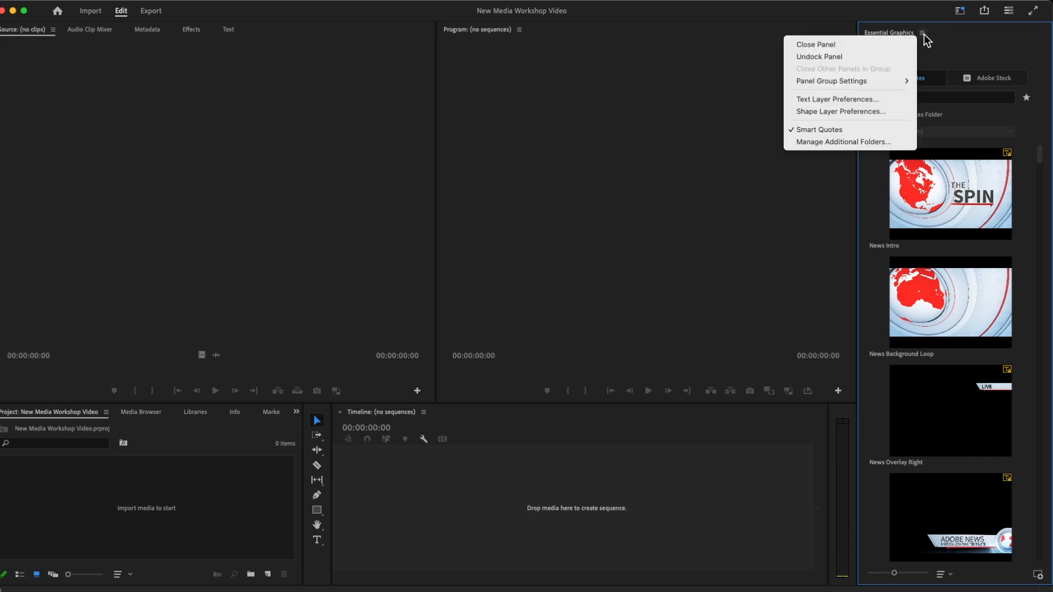
{"action": "left_click", "coordinate": [872, 44]}
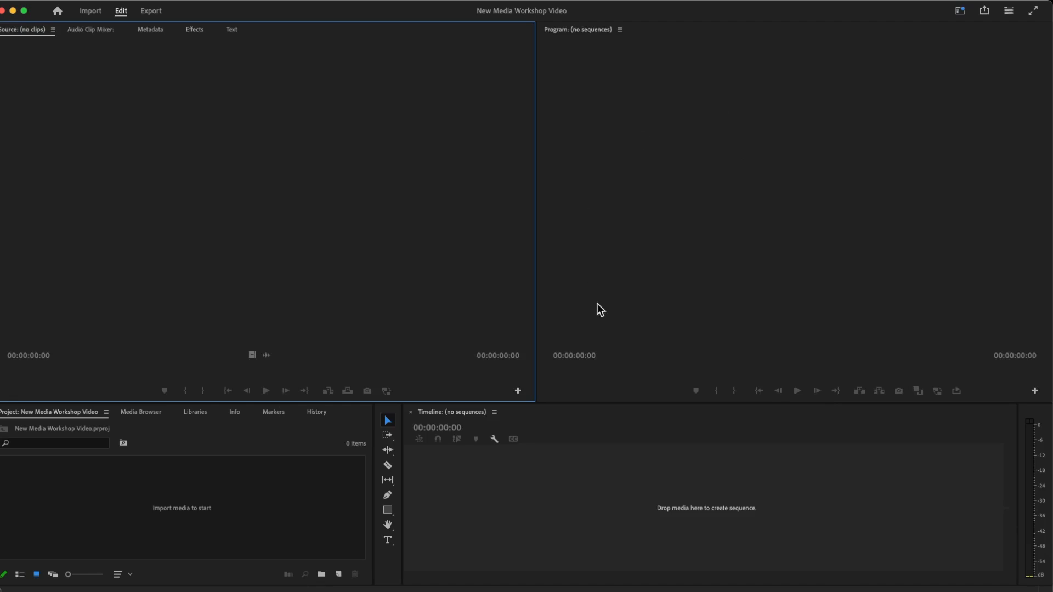
Narrow the Project panel slightly, shrink the Source monitor's width to line up with the timeline's edge, and make the Project panel active
{"action": "left_click_drag", "start_coordinate": [371, 428], "coordinate": [362, 428]}
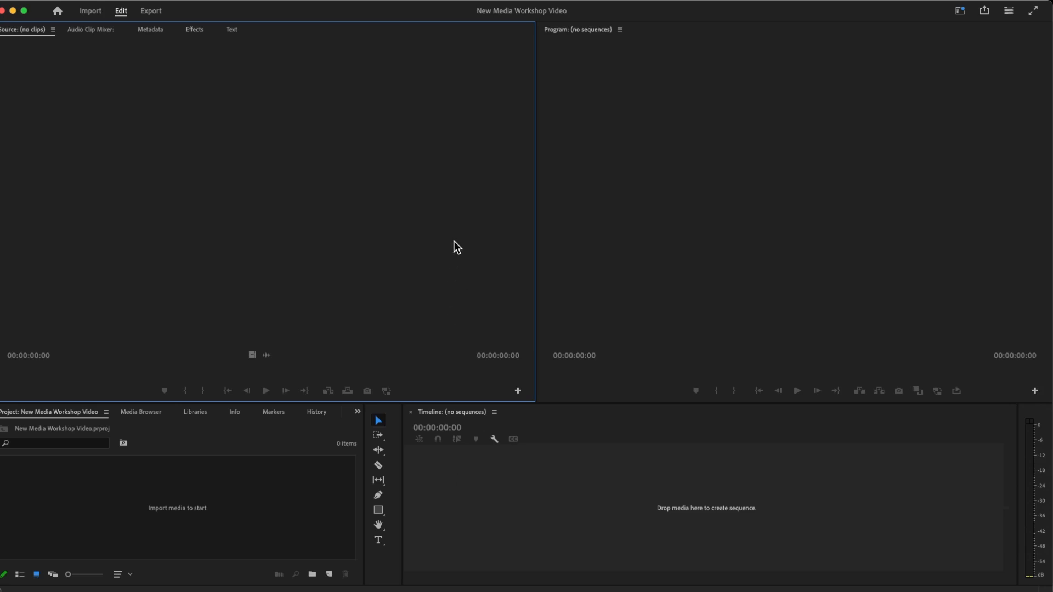
{"action": "left_click_drag", "start_coordinate": [535, 132], "coordinate": [415, 134]}
{"action": "left_click_drag", "start_coordinate": [407, 135], "coordinate": [403, 134]}
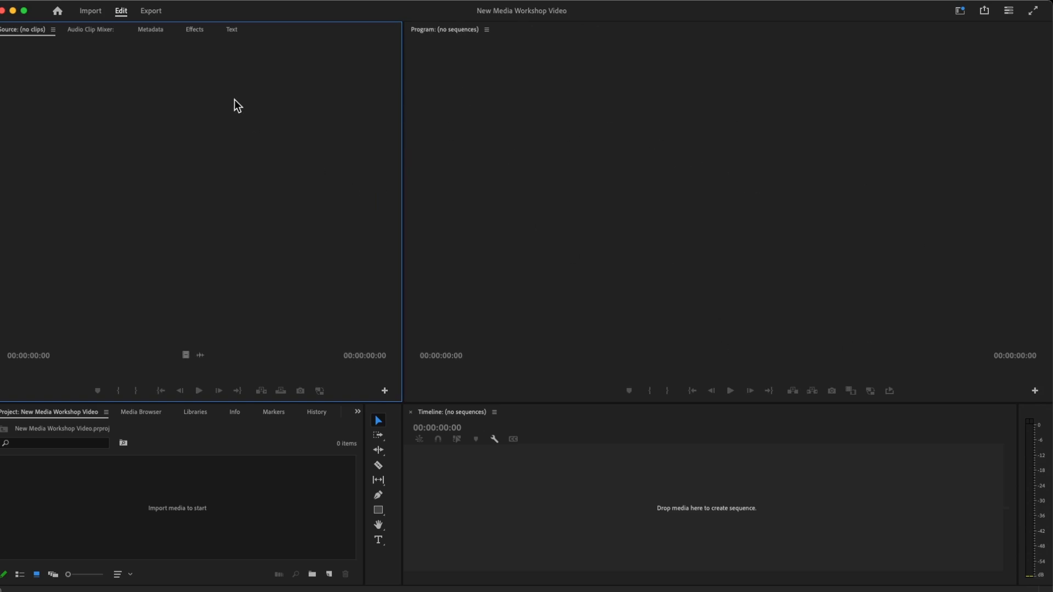
{"action": "left_click", "coordinate": [176, 511]}
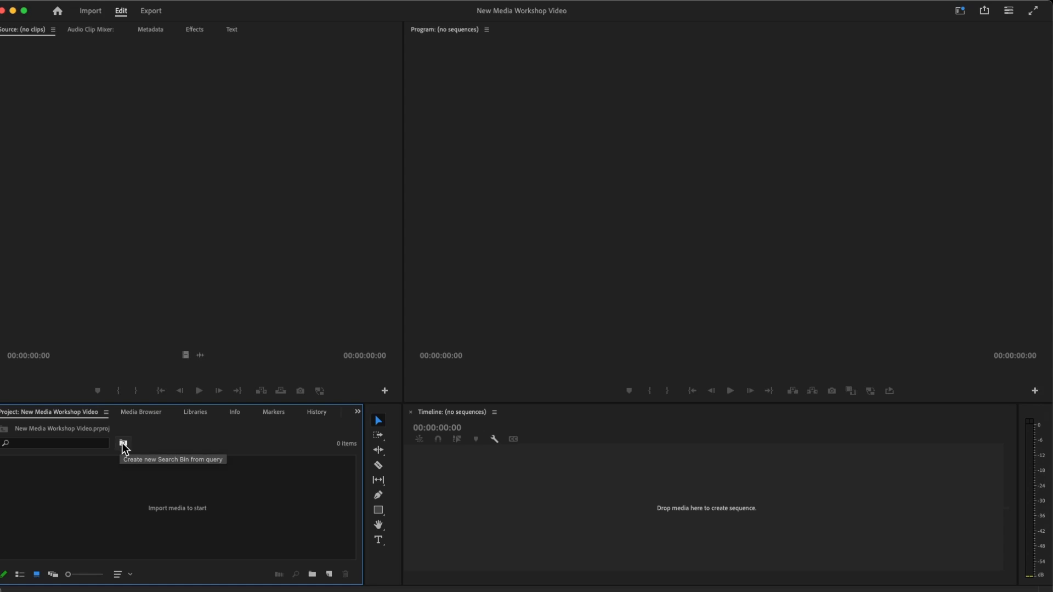
Check the Project panel's search field, view the Media Browser's folders, and return to the Project panel
{"action": "left_click", "coordinate": [67, 444]}
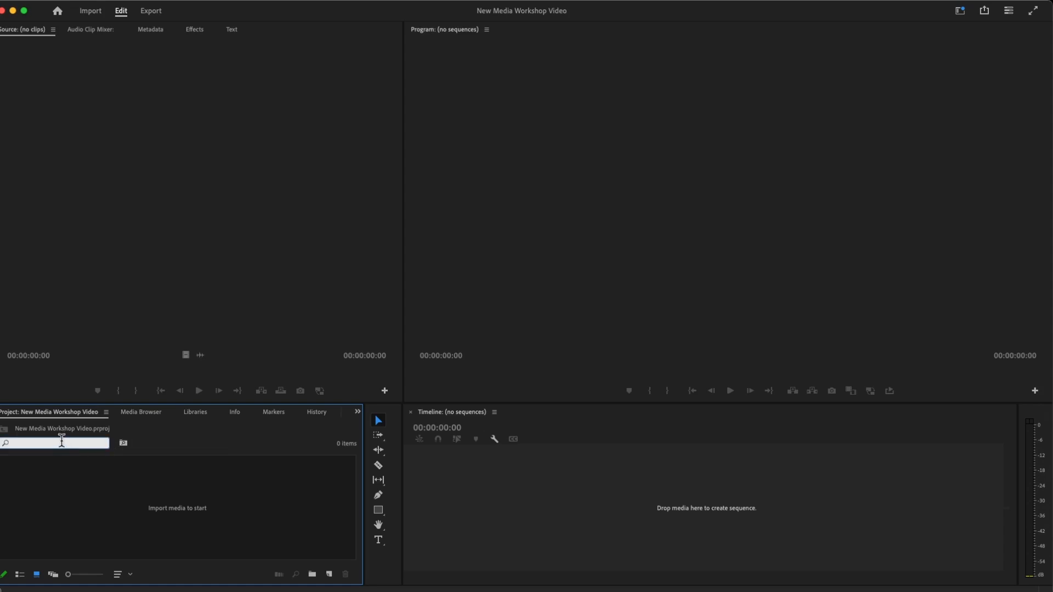
{"action": "left_click", "coordinate": [143, 443]}
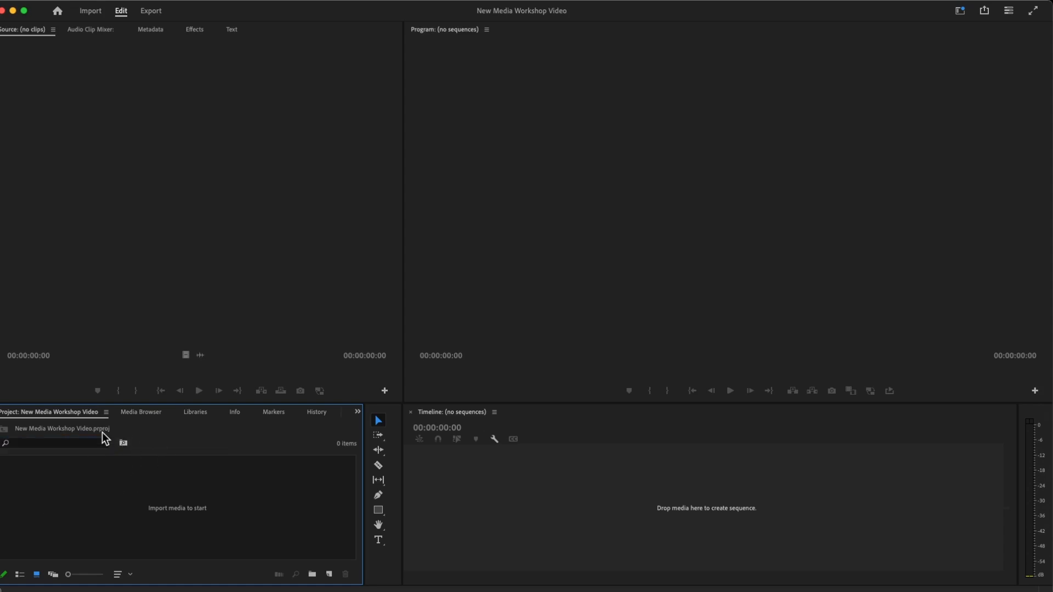
{"action": "left_click", "coordinate": [151, 417]}
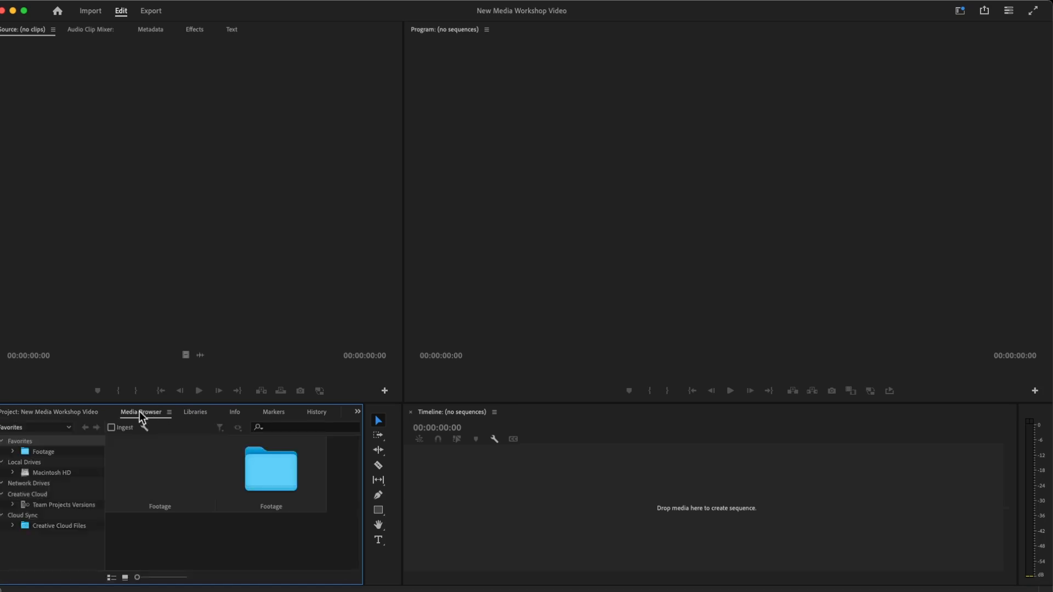
{"action": "left_click", "coordinate": [64, 418]}
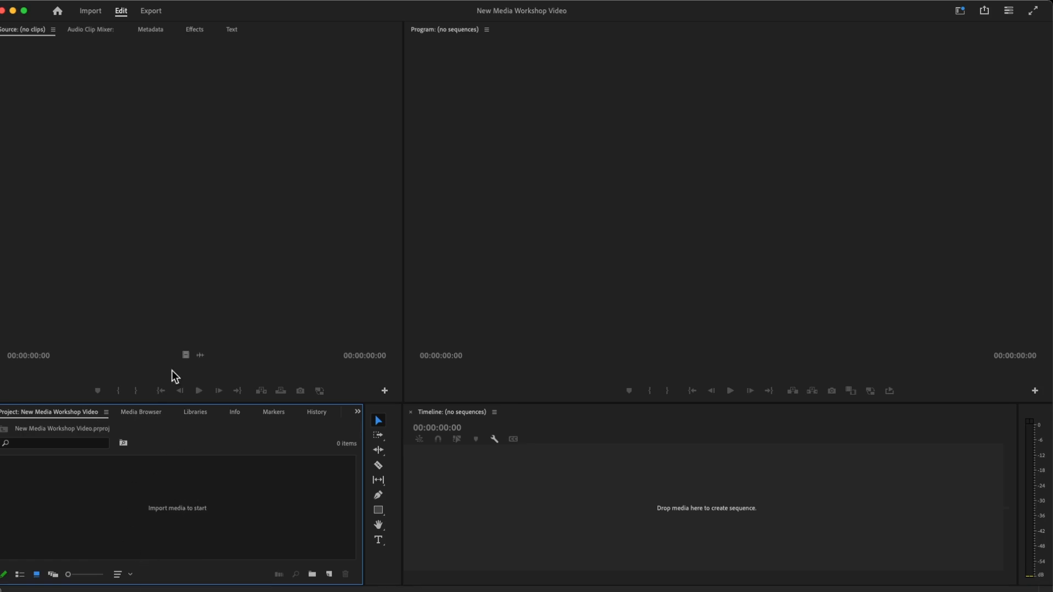
Bring the video file nft (3).mp4 into the empty timeline so that a new sequence is created from it
{"action": "mouse_move", "coordinate": [91, 8]}
{"action": "key", "text": "super+i"}
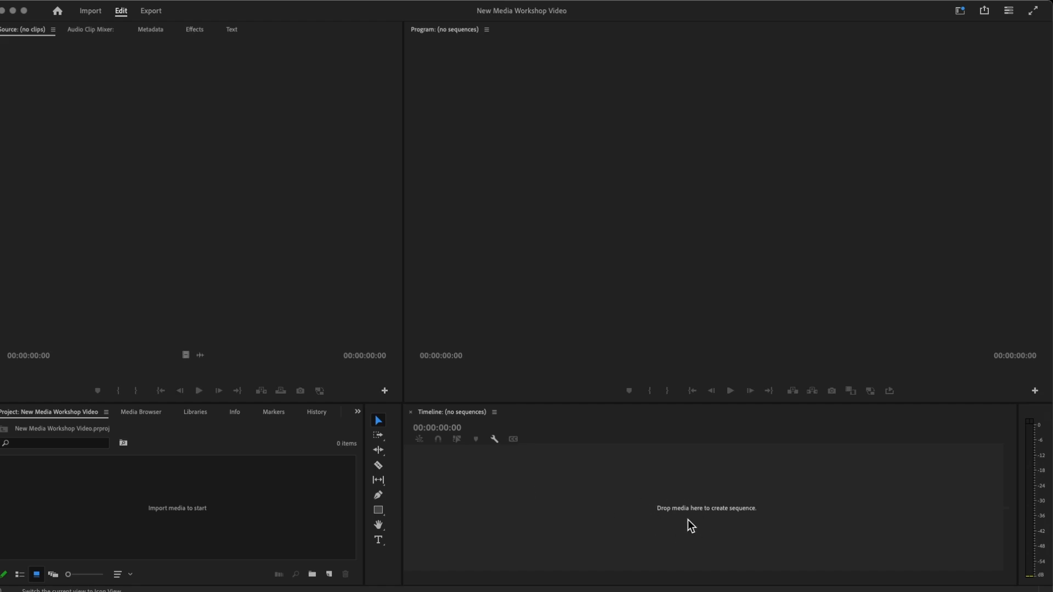
{"action": "left_click_drag", "start_coordinate": [519, 284], "coordinate": [685, 477]}
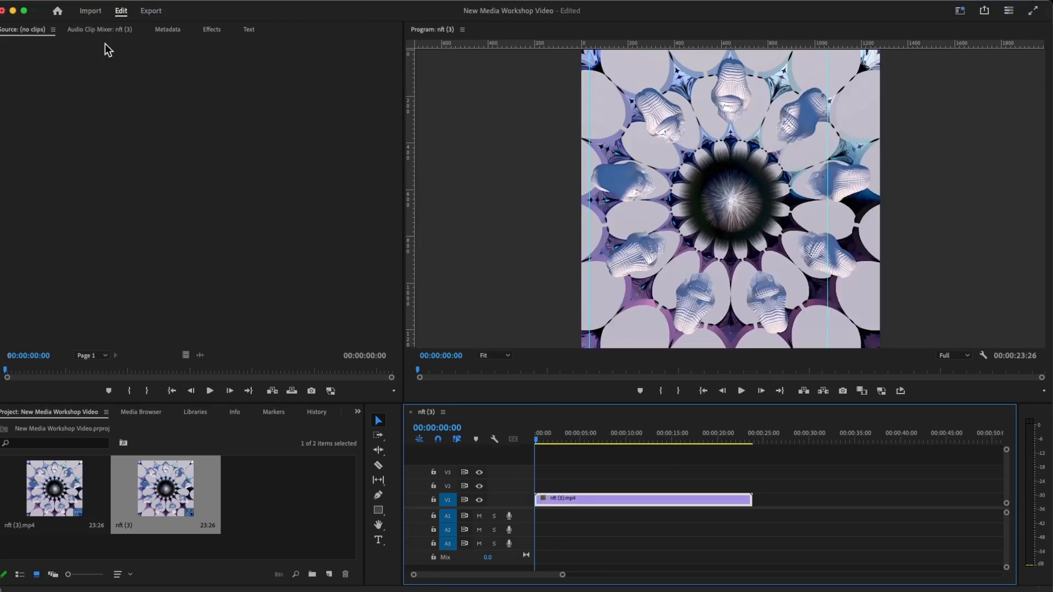
Look through the Import and Export pages for the project, and return to the Edit page
{"action": "left_click", "coordinate": [87, 13]}
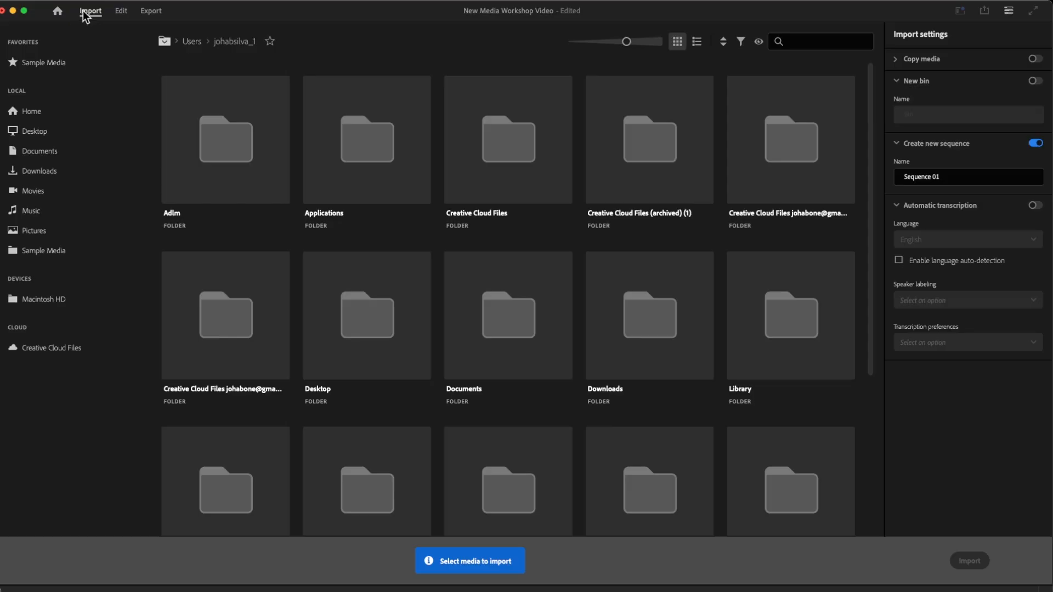
{"action": "left_click", "coordinate": [120, 12]}
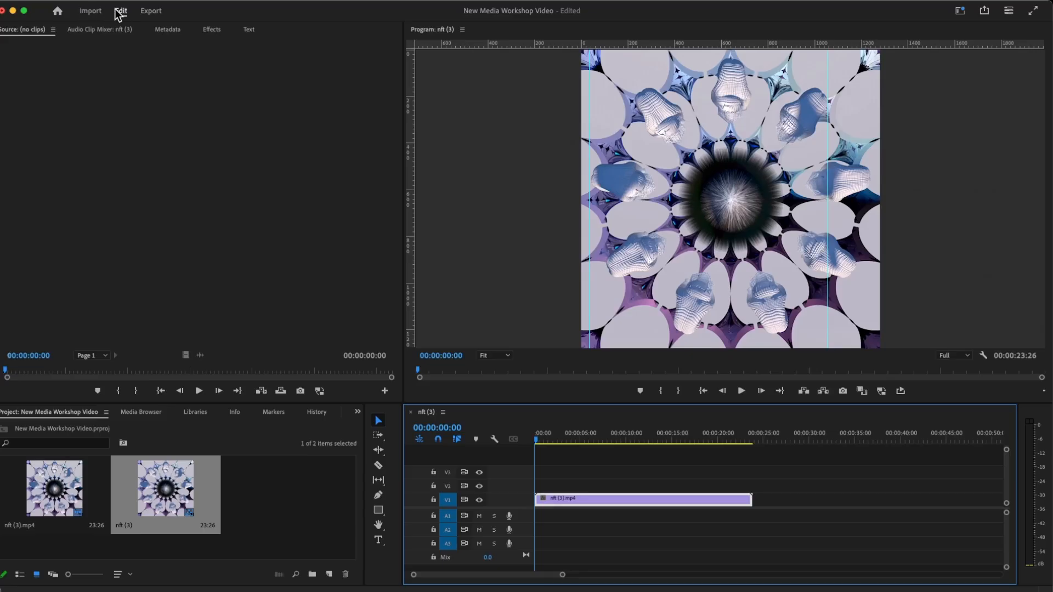
{"action": "left_click", "coordinate": [155, 14]}
{"action": "left_click", "coordinate": [123, 13]}
{"action": "left_click", "coordinate": [90, 12]}
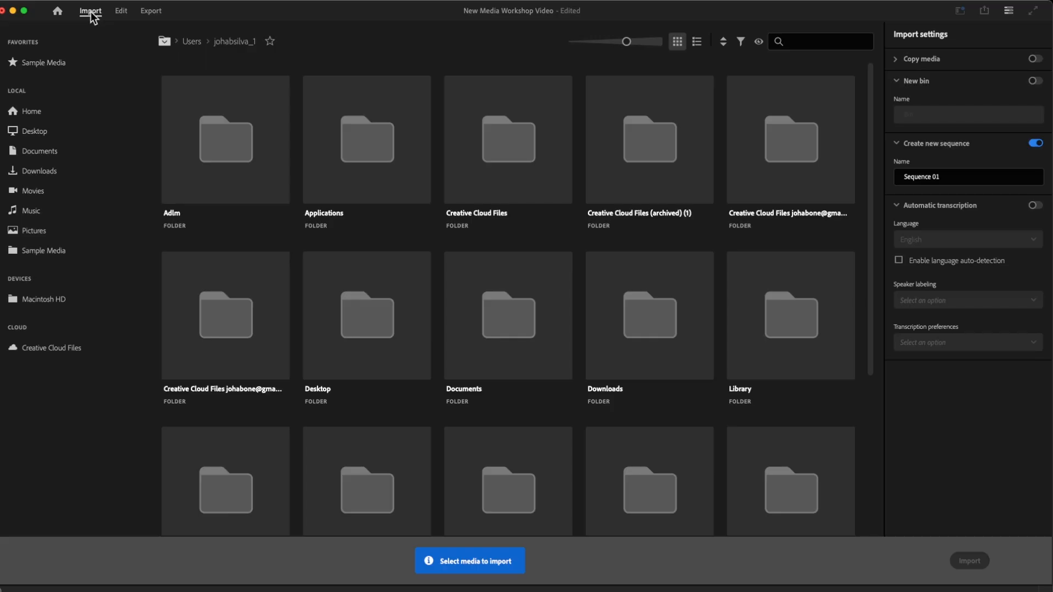
{"action": "left_click", "coordinate": [120, 13]}
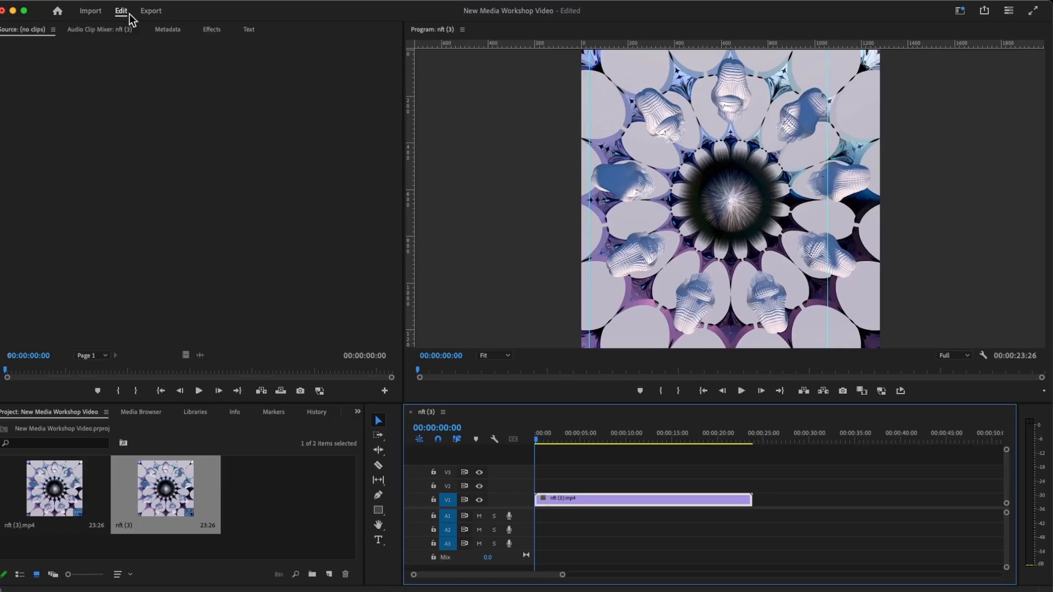
{"action": "left_click", "coordinate": [91, 13]}
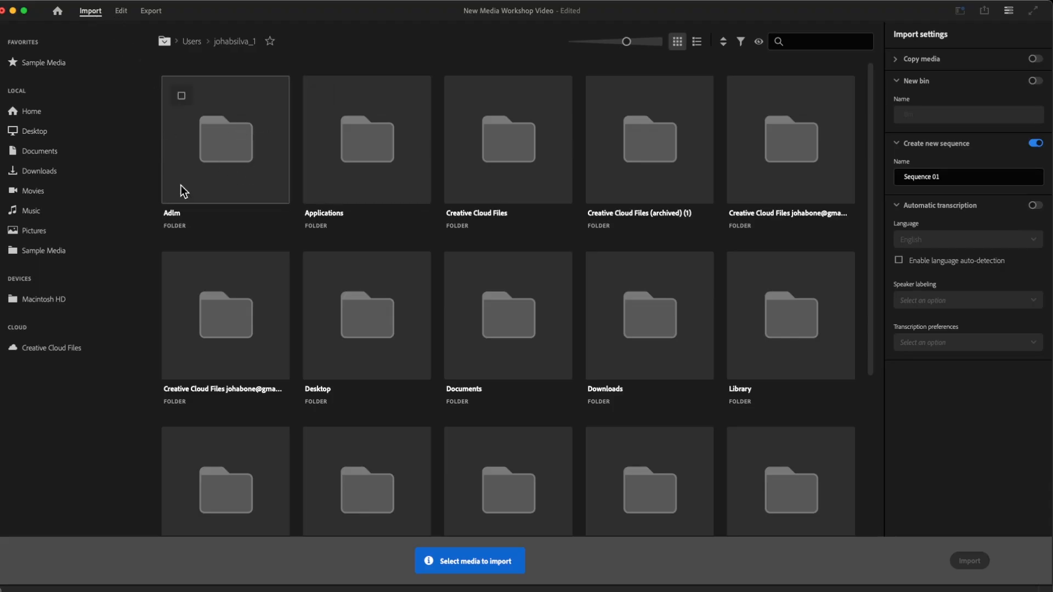
{"action": "left_click", "coordinate": [121, 13]}
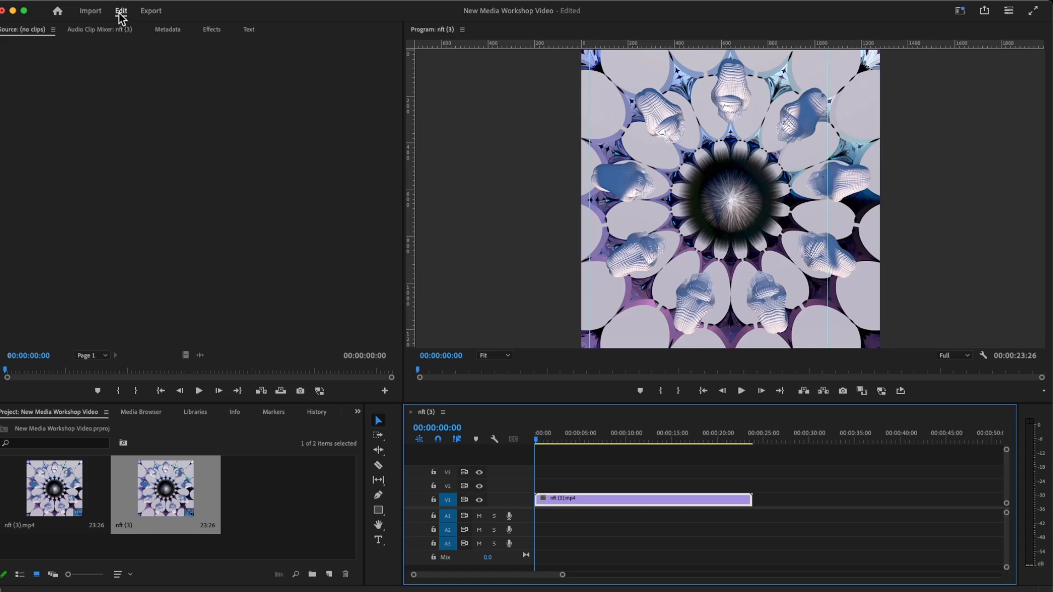
{"action": "left_click", "coordinate": [155, 15]}
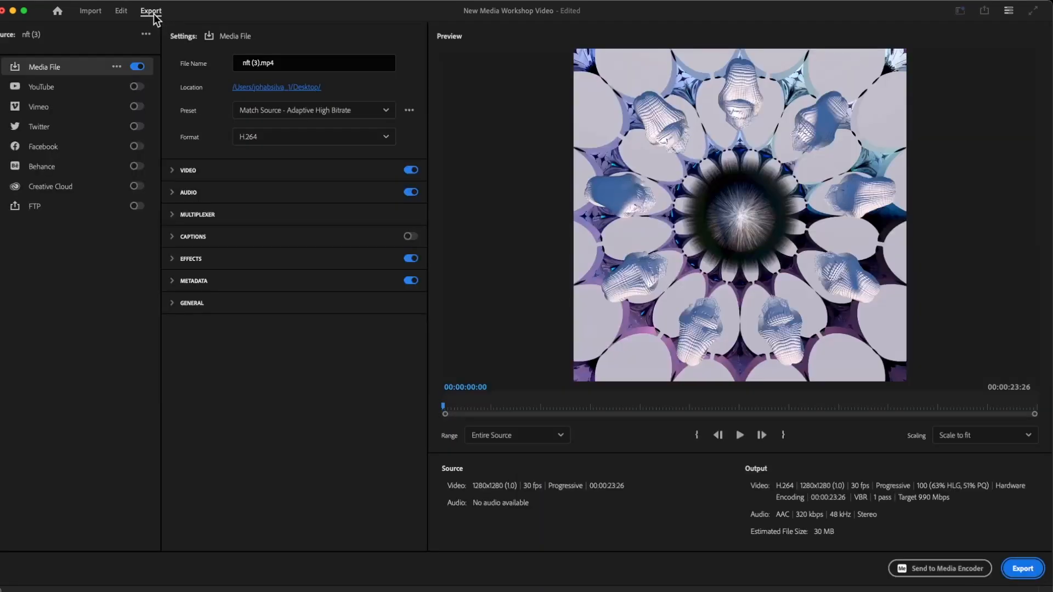
{"action": "left_click", "coordinate": [126, 13]}
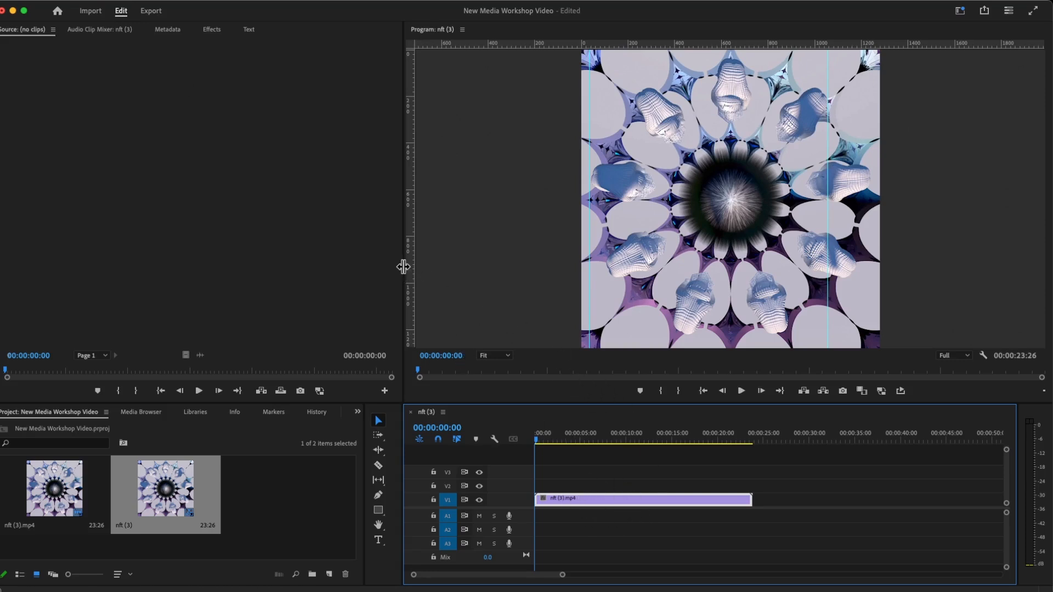
Import watermelon_politics_final2.mp4 onto track V1 after the nft (3).mp4 clip, and delete that added clip from the timeline
{"action": "left_click_drag", "start_coordinate": [404, 266], "coordinate": [403, 266]}
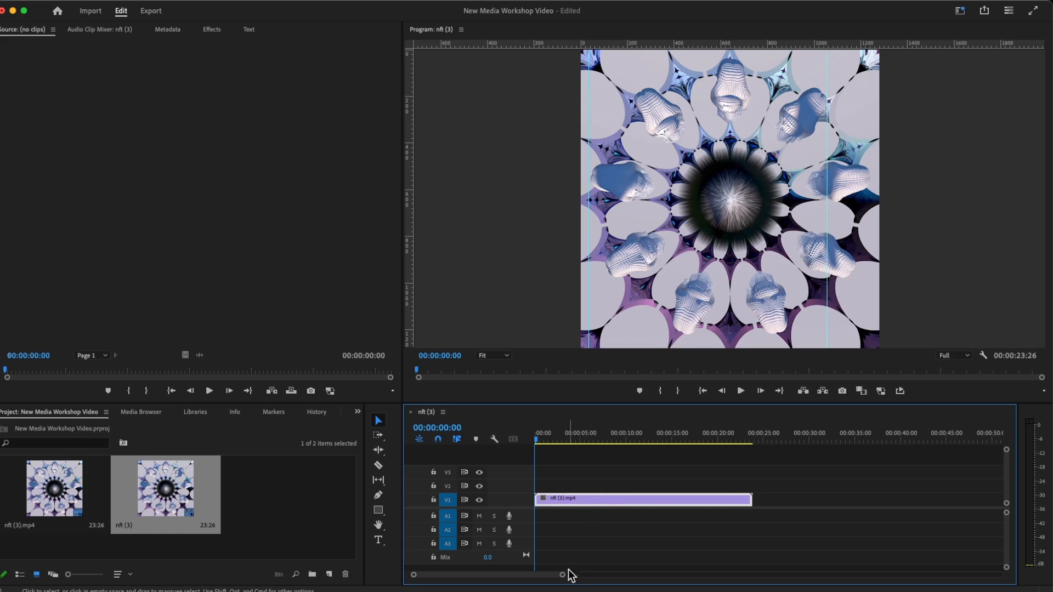
{"action": "left_click_drag", "start_coordinate": [561, 577], "coordinate": [635, 576]}
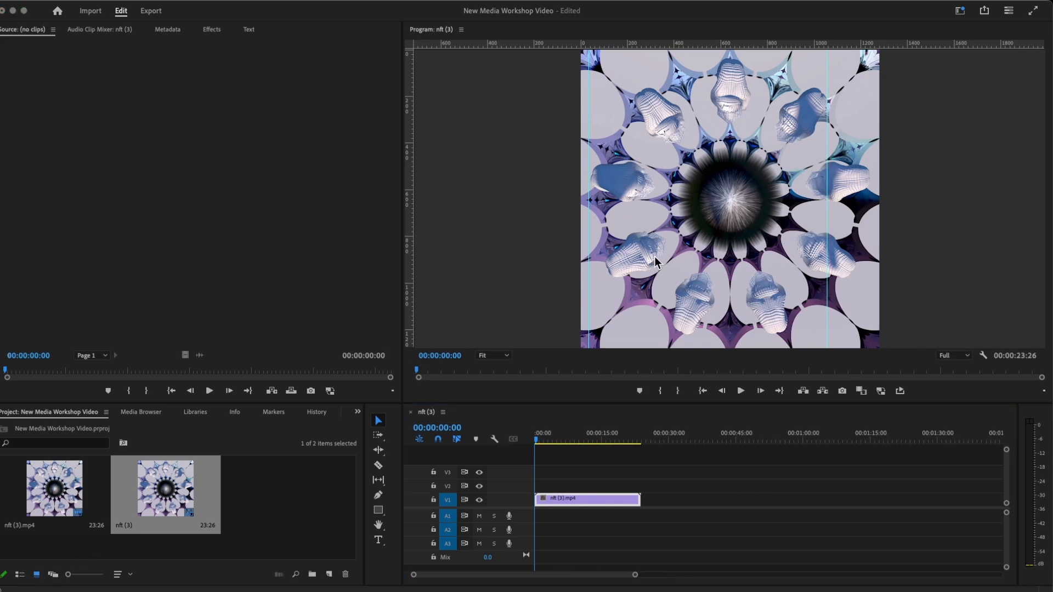
{"action": "left_click_drag", "start_coordinate": [654, 262], "coordinate": [687, 500]}
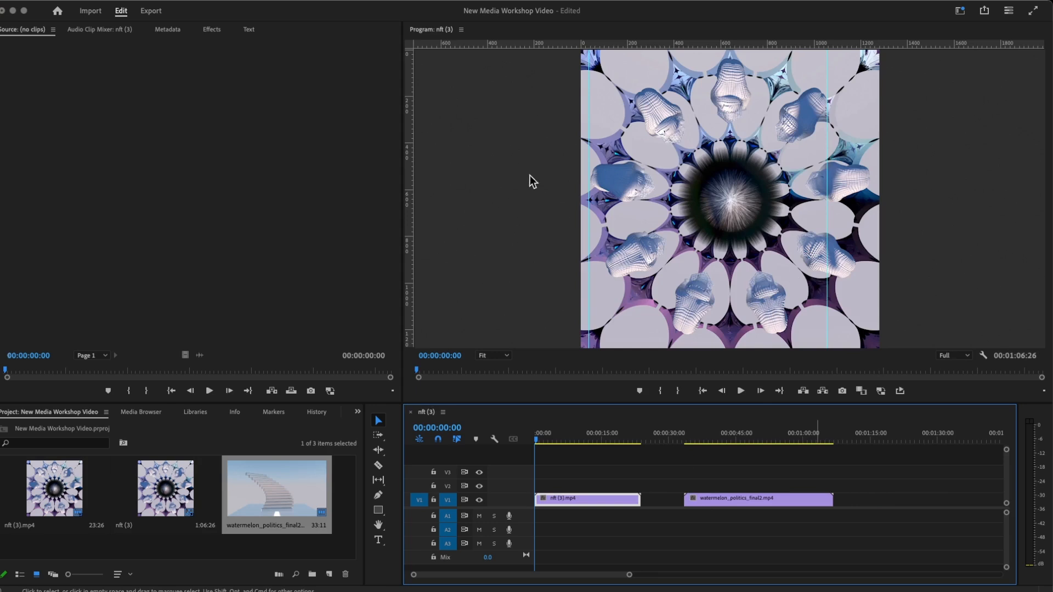
{"action": "left_click", "coordinate": [709, 499]}
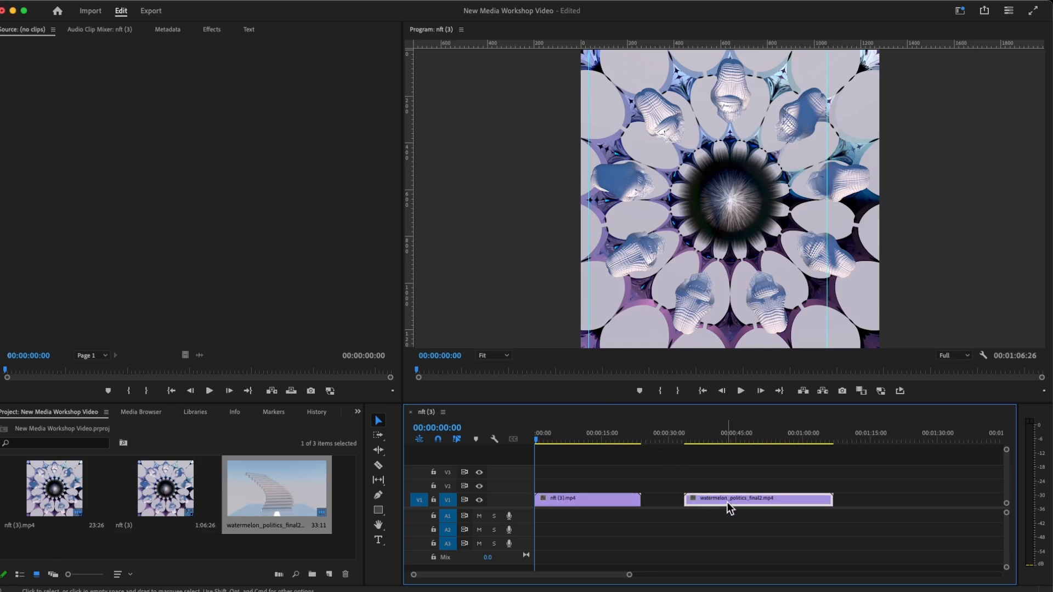
{"action": "key", "text": "Delete"}
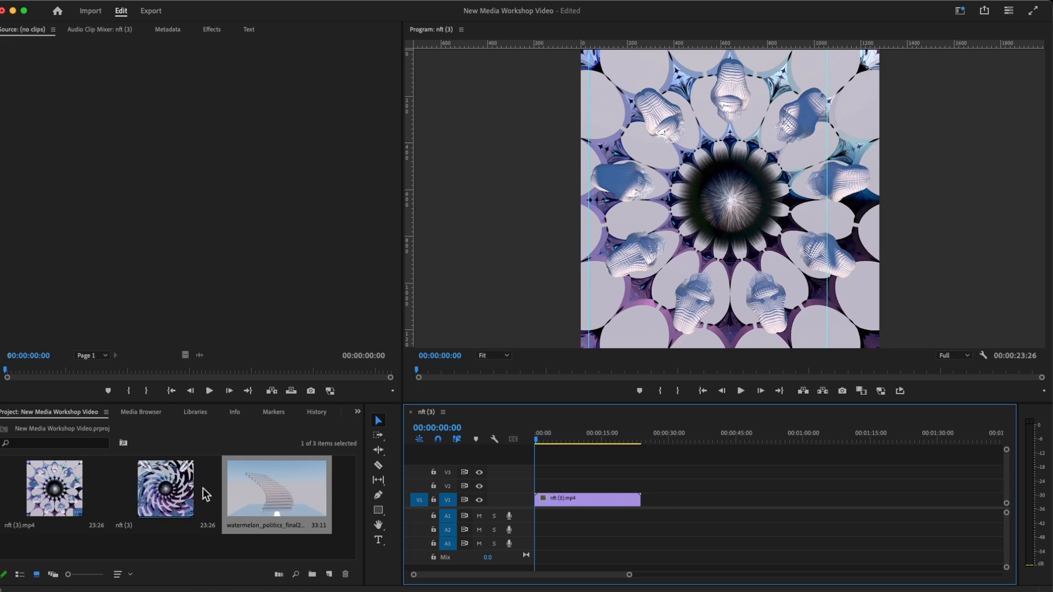
Move the nft (3).mp4 clip on V1 to start at about 23 seconds, and return it to the sequence's start
{"action": "left_click", "coordinate": [541, 437]}
{"action": "left_click_drag", "start_coordinate": [547, 443], "coordinate": [518, 442]}
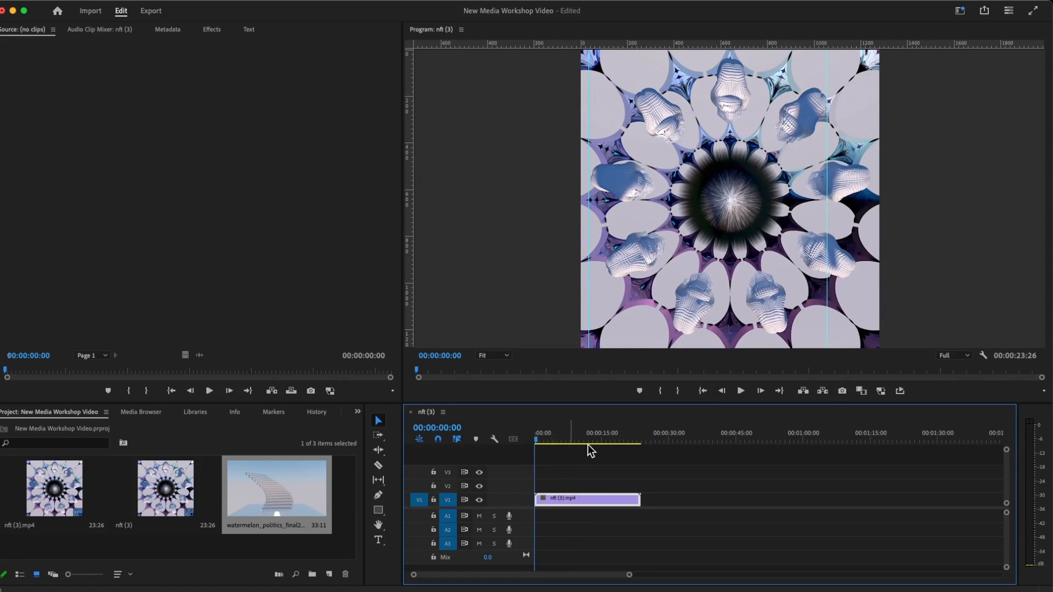
{"action": "left_click_drag", "start_coordinate": [572, 504], "coordinate": [575, 501]}
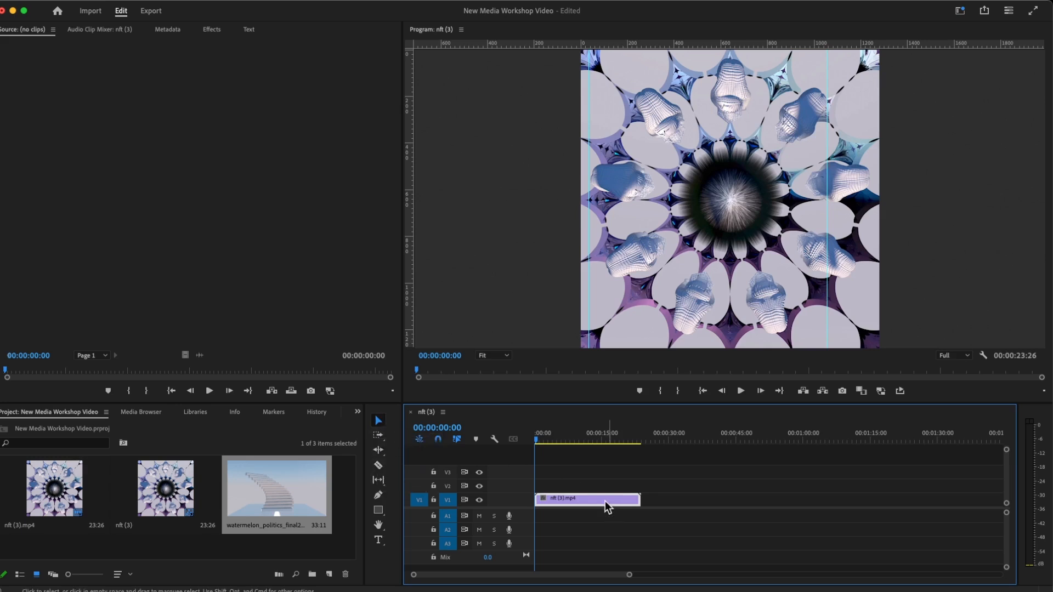
{"action": "left_click_drag", "start_coordinate": [565, 498], "coordinate": [669, 500]}
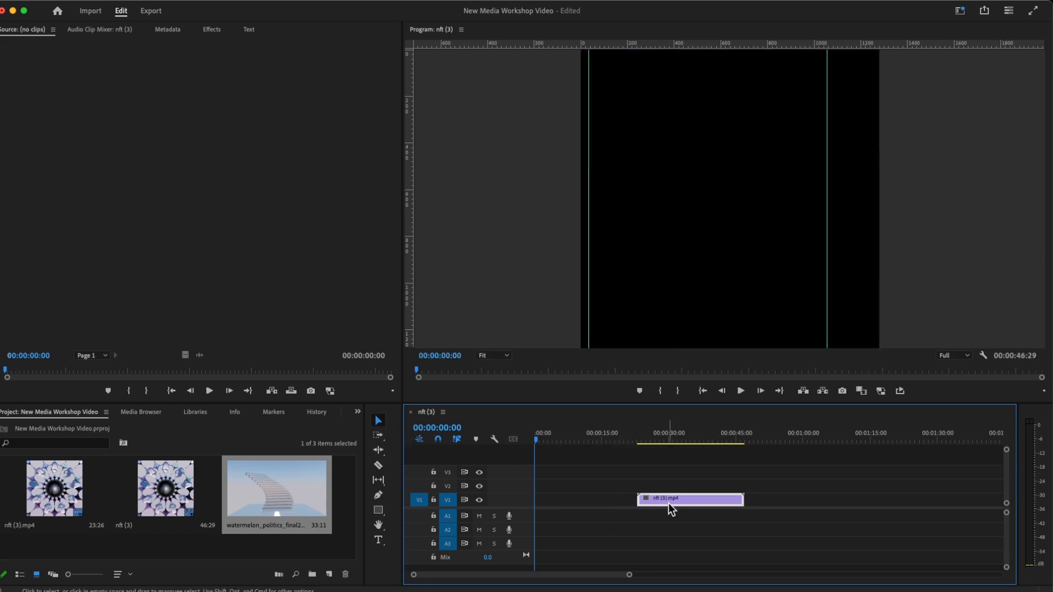
{"action": "left_click_drag", "start_coordinate": [538, 439], "coordinate": [590, 450]}
{"action": "left_click_drag", "start_coordinate": [631, 445], "coordinate": [667, 445]}
{"action": "left_click_drag", "start_coordinate": [689, 500], "coordinate": [577, 501]}
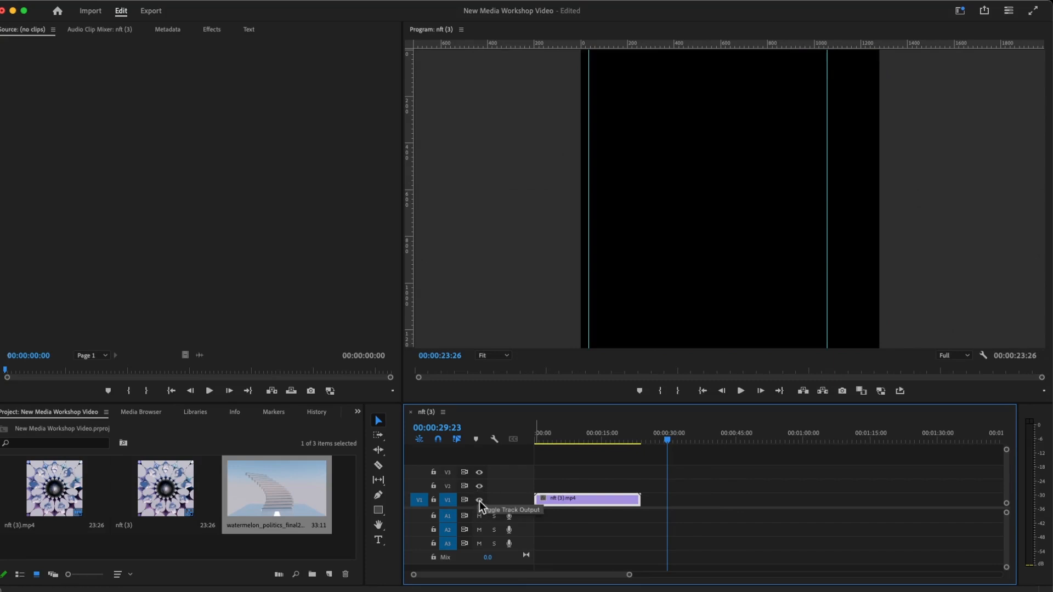
Position the playhead at 00:00:10:15 over the clip, and switch track V1's output off and back on
{"action": "left_click_drag", "start_coordinate": [666, 440], "coordinate": [583, 443]}
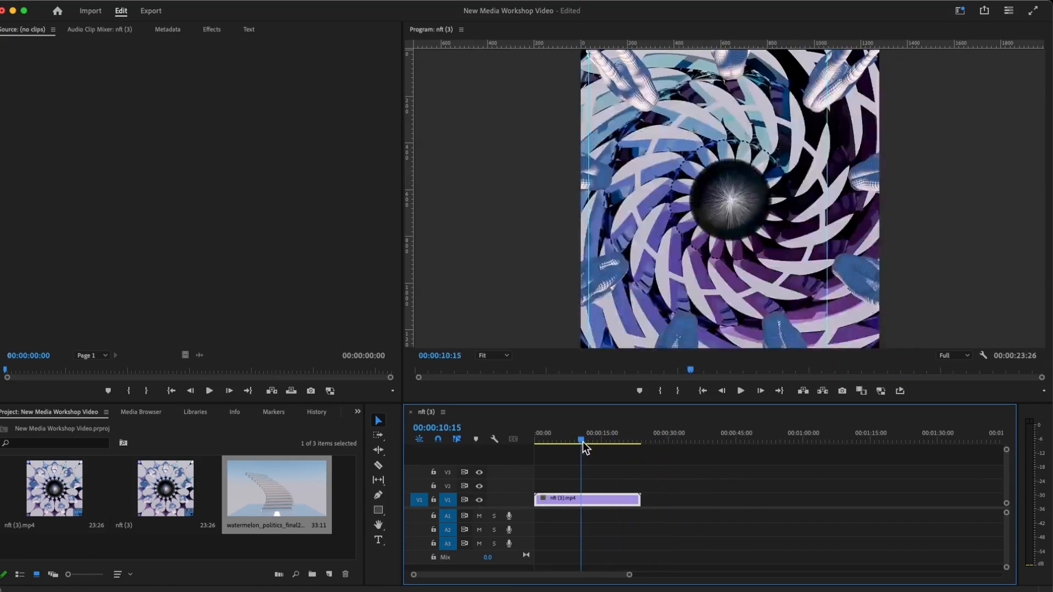
{"action": "left_click", "coordinate": [479, 500]}
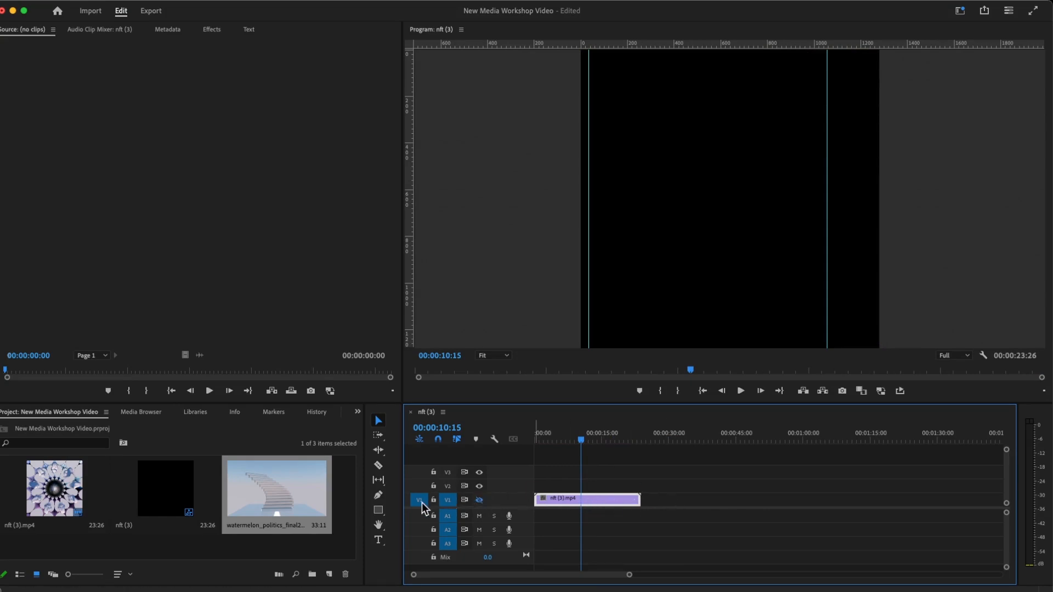
{"action": "left_click", "coordinate": [479, 500]}
{"action": "left_click", "coordinate": [479, 500]}
{"action": "left_click", "coordinate": [479, 499]}
Scrub through the middle of the nft (3).mp4 clip, leaving the playhead at 00:00:11:07
{"action": "mouse_move", "coordinate": [573, 496]}
{"action": "left_mouse_down"}
{"action": "mouse_move", "coordinate": [567, 473]}
{"action": "mouse_move", "coordinate": [571, 502]}
{"action": "mouse_move", "coordinate": [553, 503]}
{"action": "mouse_move", "coordinate": [564, 486]}
{"action": "left_mouse_up"}
{"action": "left_click_drag", "start_coordinate": [582, 439], "coordinate": [560, 498]}
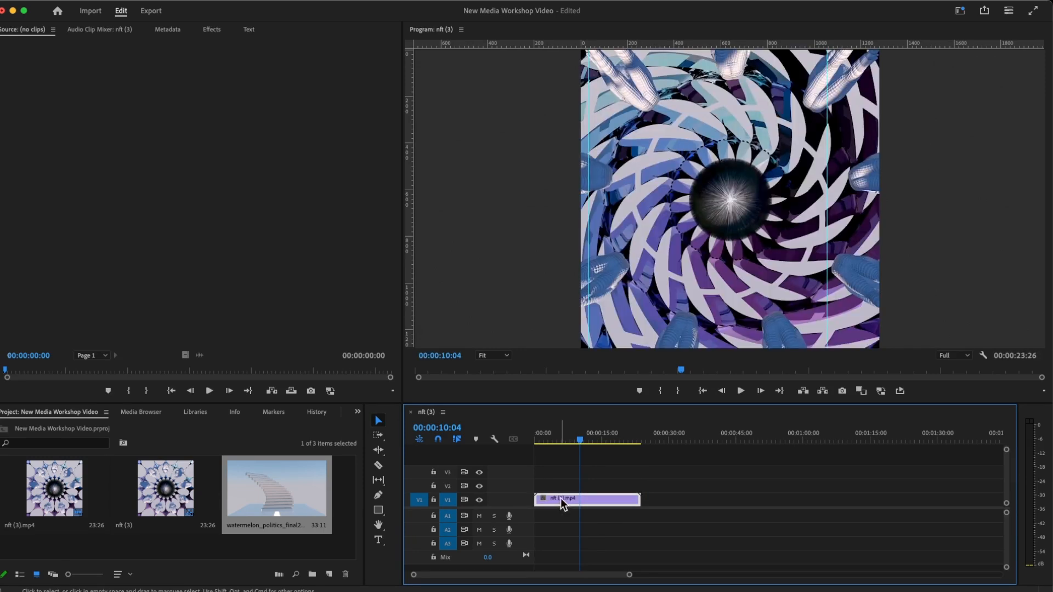
{"action": "left_click_drag", "start_coordinate": [582, 440], "coordinate": [587, 439]}
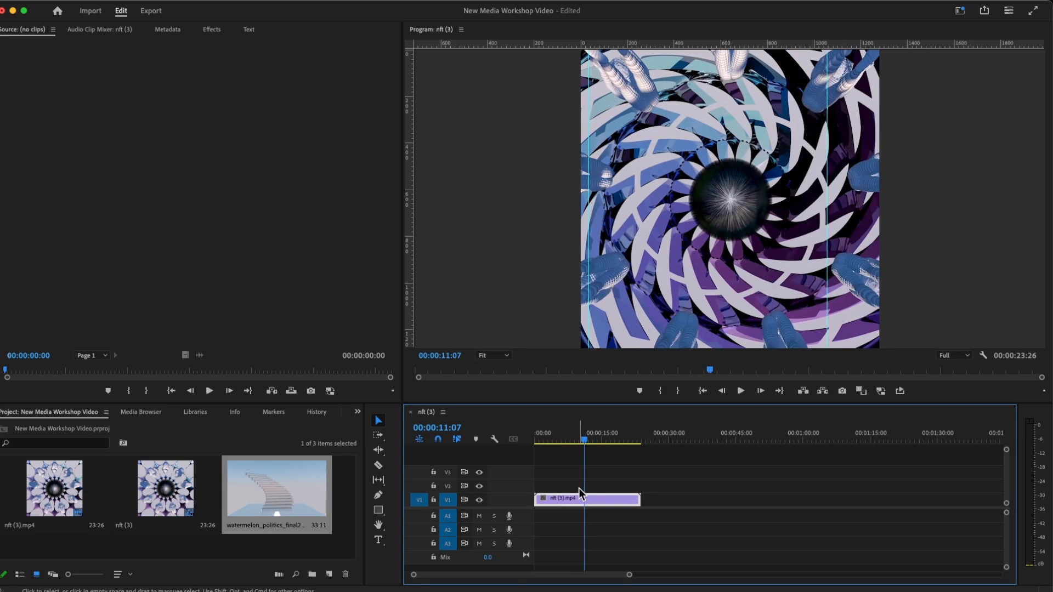
Split the nft (3).mp4 clip at about 18 seconds with the Razor tool, and move its end piece to about 31 seconds
{"action": "left_click", "coordinate": [378, 468]}
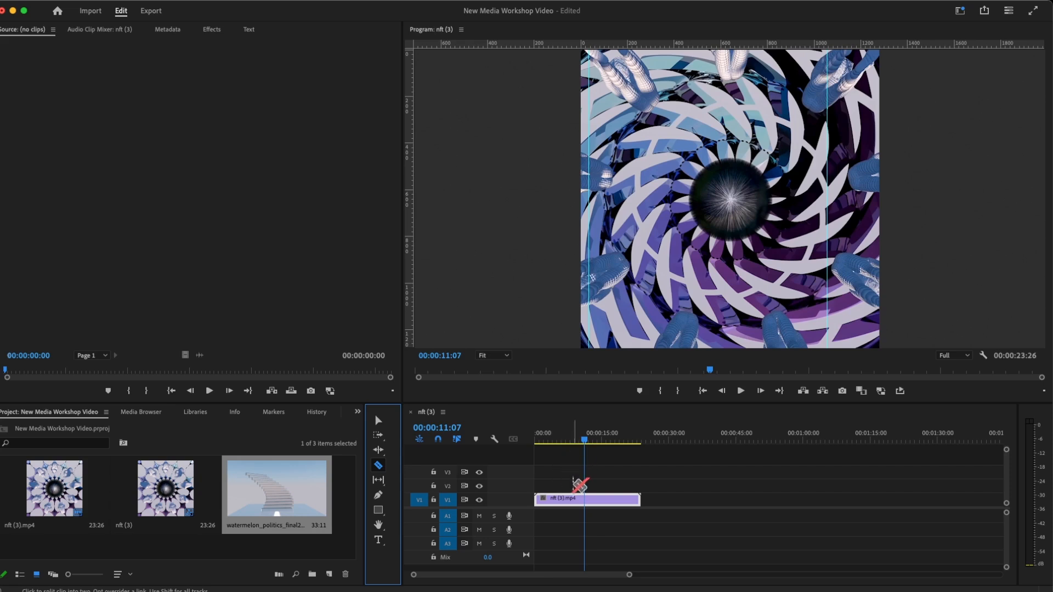
{"action": "left_click", "coordinate": [615, 498]}
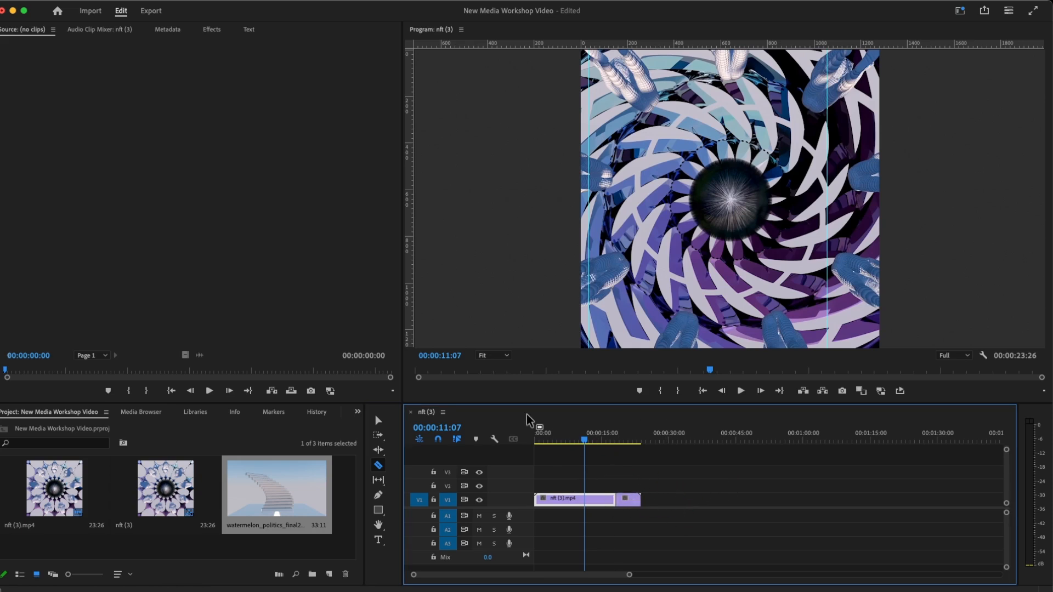
{"action": "left_click", "coordinate": [377, 420]}
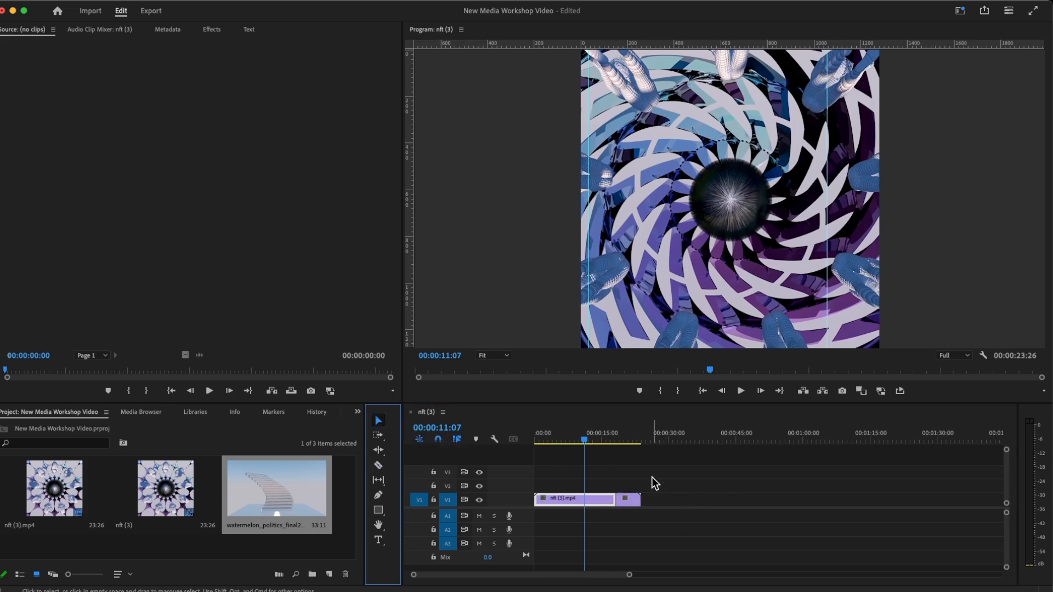
{"action": "left_click_drag", "start_coordinate": [630, 501], "coordinate": [688, 499]}
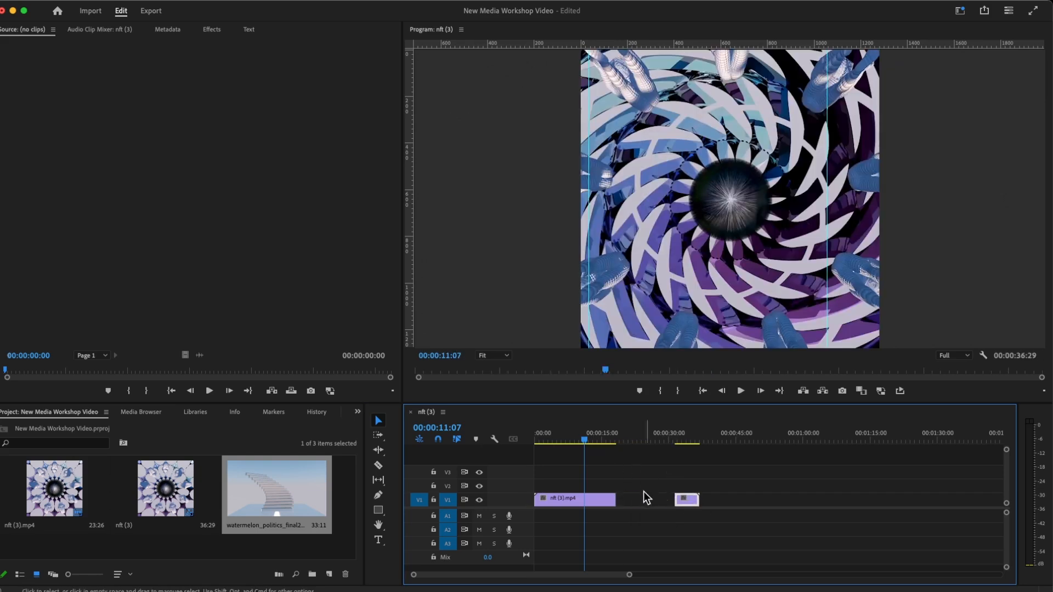
Place the end piece on V2 above the first piece, scrub to 00:00:04:21, and move the piece back to V1
{"action": "left_click_drag", "start_coordinate": [585, 445], "coordinate": [677, 453]}
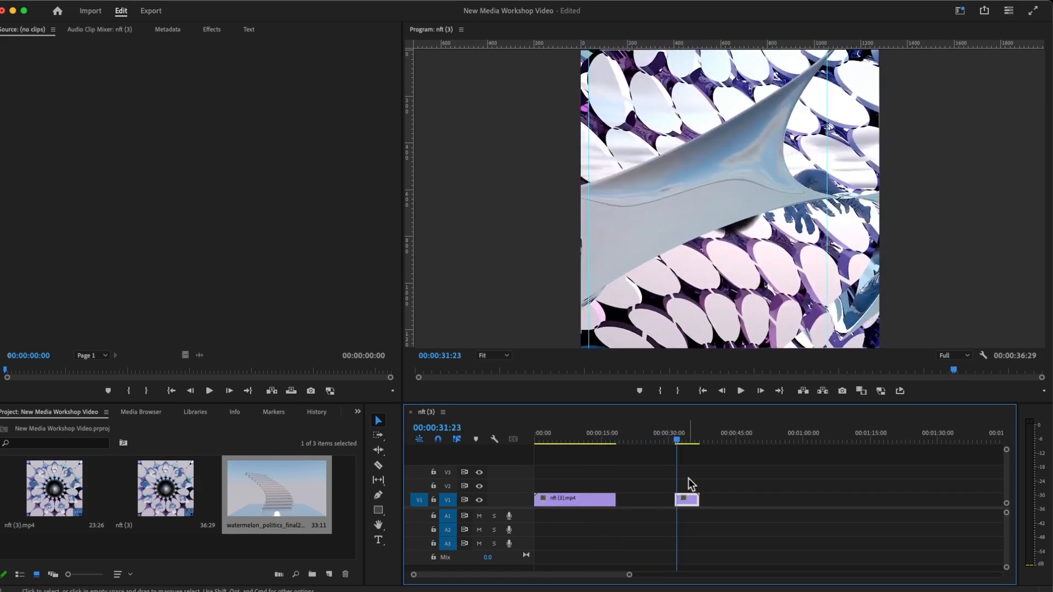
{"action": "left_click_drag", "start_coordinate": [688, 499], "coordinate": [579, 486]}
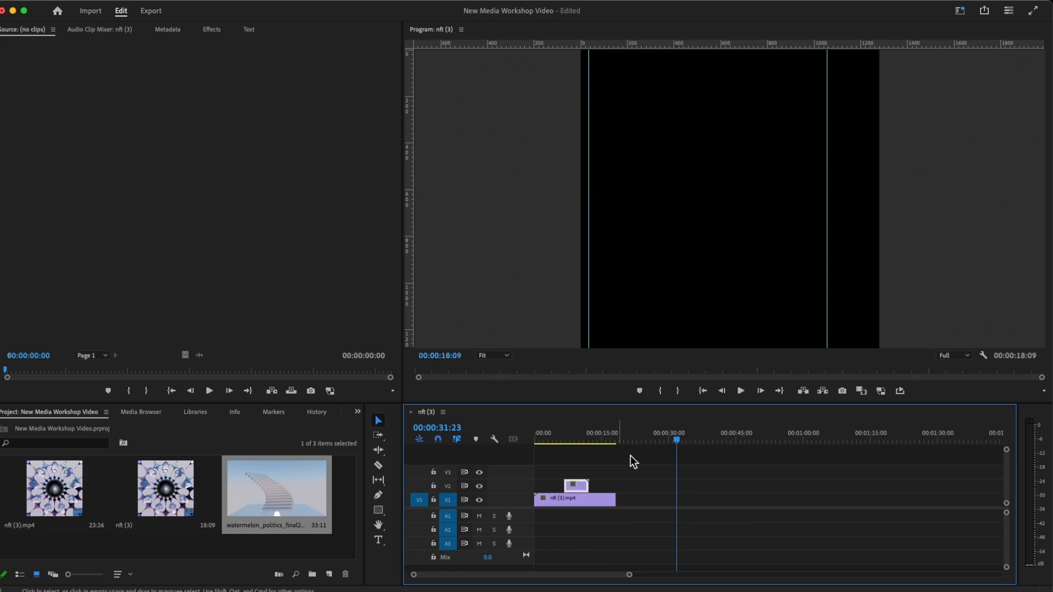
{"action": "left_click_drag", "start_coordinate": [677, 445], "coordinate": [555, 444]}
{"action": "left_click_drag", "start_coordinate": [577, 490], "coordinate": [660, 501]}
Undo the end piece's moves and the razor cut so that nft (3).mp4 is a single clip again
{"action": "key", "text": "super+z"}
{"action": "key", "text": "super+z"}
{"action": "key", "text": "super+z"}
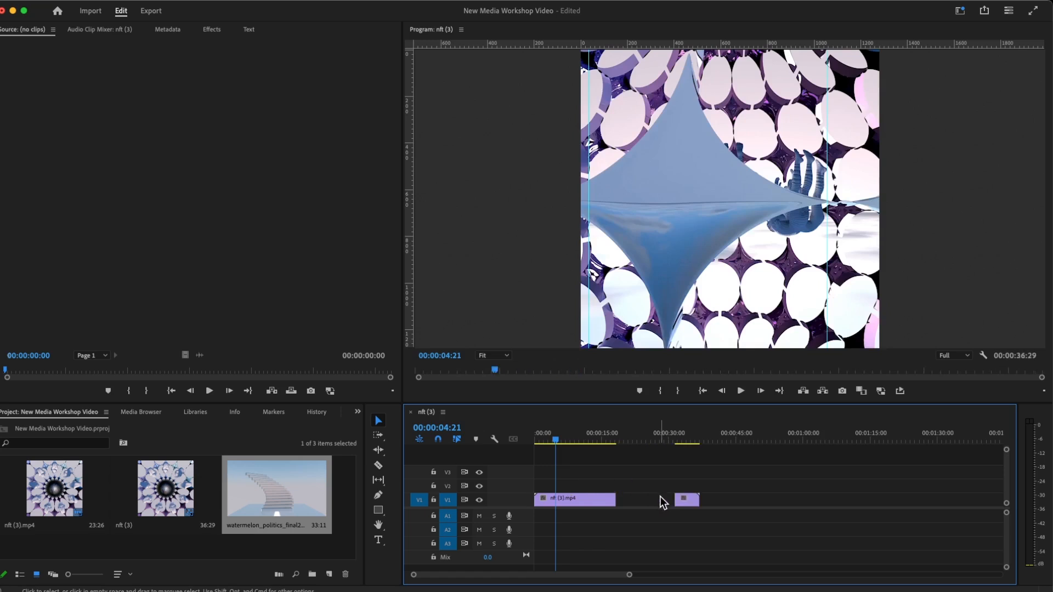
{"action": "key", "text": "super+z"}
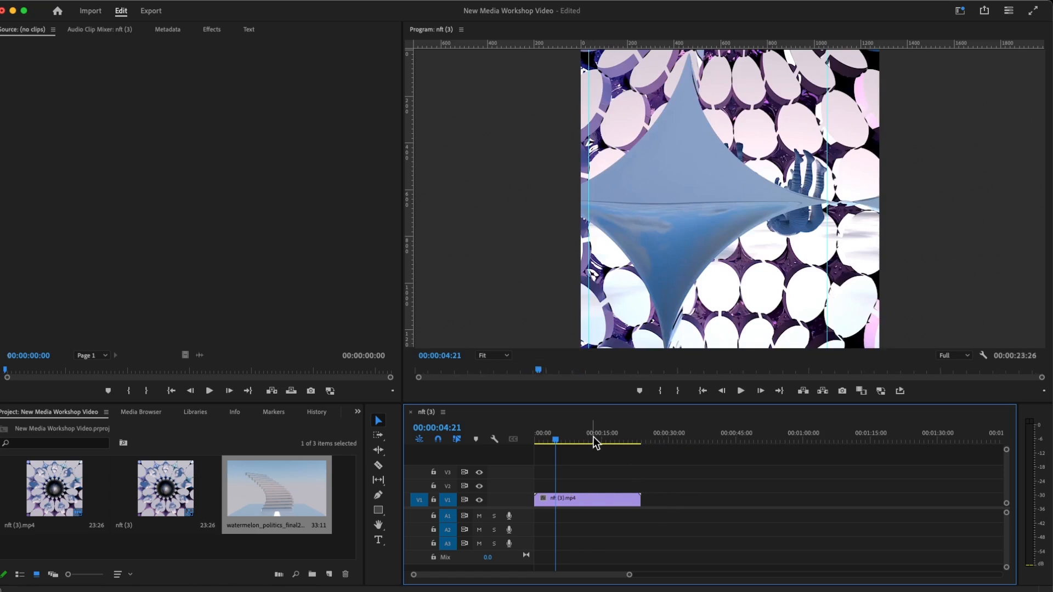
Add watermelon_politics_final2.mp4 to V1 after nft (3).mp4, shift it to start at about 26 seconds, and scrub to 00:00:17:02
{"action": "left_click_drag", "start_coordinate": [557, 443], "coordinate": [531, 445]}
{"action": "left_click_drag", "start_coordinate": [262, 468], "coordinate": [707, 500]}
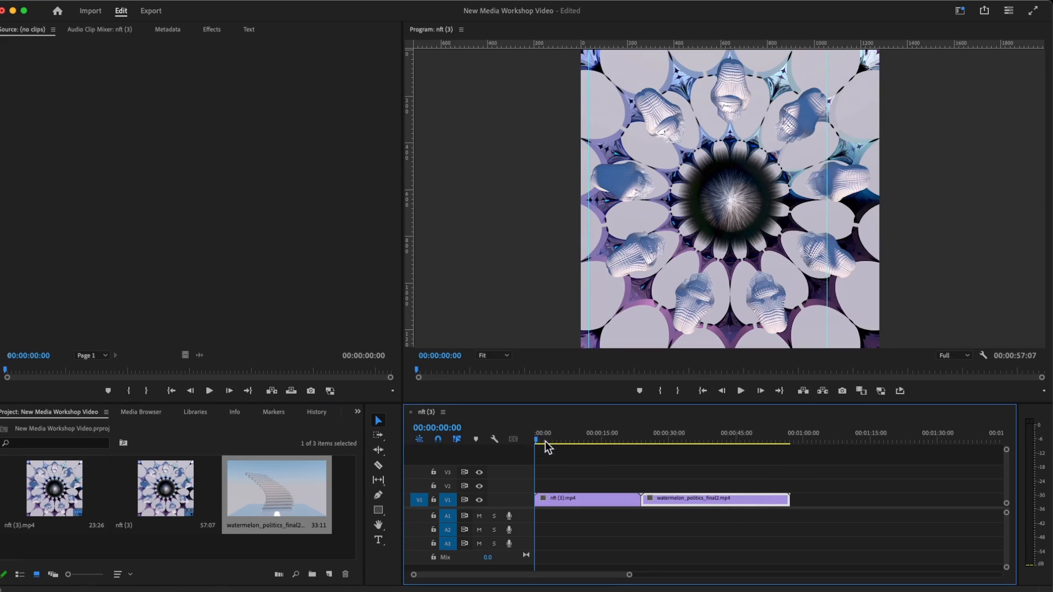
{"action": "left_click_drag", "start_coordinate": [538, 440], "coordinate": [625, 452]}
{"action": "mouse_move", "coordinate": [712, 498]}
{"action": "left_mouse_down"}
{"action": "mouse_move", "coordinate": [717, 486]}
{"action": "mouse_move", "coordinate": [696, 485]}
{"action": "left_mouse_up"}
{"action": "mouse_move", "coordinate": [622, 446]}
{"action": "left_mouse_down"}
{"action": "mouse_move", "coordinate": [603, 440]}
{"action": "mouse_move", "coordinate": [631, 448]}
{"action": "mouse_move", "coordinate": [610, 445]}
{"action": "left_mouse_up"}
{"action": "mouse_move", "coordinate": [663, 490]}
{"action": "left_mouse_down"}
{"action": "mouse_move", "coordinate": [708, 498]}
{"action": "mouse_move", "coordinate": [679, 497]}
{"action": "left_mouse_up"}
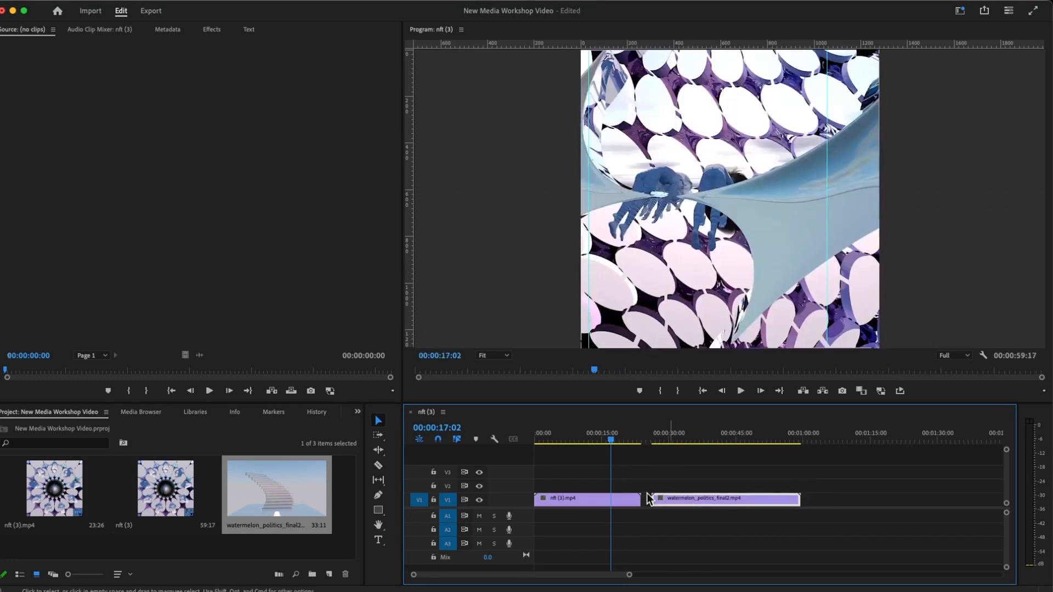
Split watermelon_politics_final2.mp4 at about 36 and 48 seconds with the Razor tool
{"action": "left_click", "coordinate": [378, 465]}
{"action": "left_click", "coordinate": [697, 498]}
{"action": "left_click", "coordinate": [751, 498]}
{"action": "left_click", "coordinate": [376, 420]}
Layer the first two watermelon pieces on V2, move the last piece earlier on V1, and scrub to 00:00:06:13
{"action": "left_click_drag", "start_coordinate": [678, 500], "coordinate": [579, 486]}
{"action": "left_click_drag", "start_coordinate": [718, 492], "coordinate": [642, 485]}
{"action": "left_click", "coordinate": [777, 502]}
{"action": "left_click_drag", "start_coordinate": [777, 505], "coordinate": [678, 504]}
{"action": "left_click_drag", "start_coordinate": [607, 438], "coordinate": [562, 463]}
Undo the watermelon pieces' moves and razor cuts, and delete the rejoined clip from the sequence
{"action": "key", "text": "super+z"}
{"action": "key", "text": "super+z"}
{"action": "key", "text": "super+z"}
{"action": "key", "text": "super+z"}
{"action": "key", "text": "super+z"}
{"action": "key", "text": "super+z"}
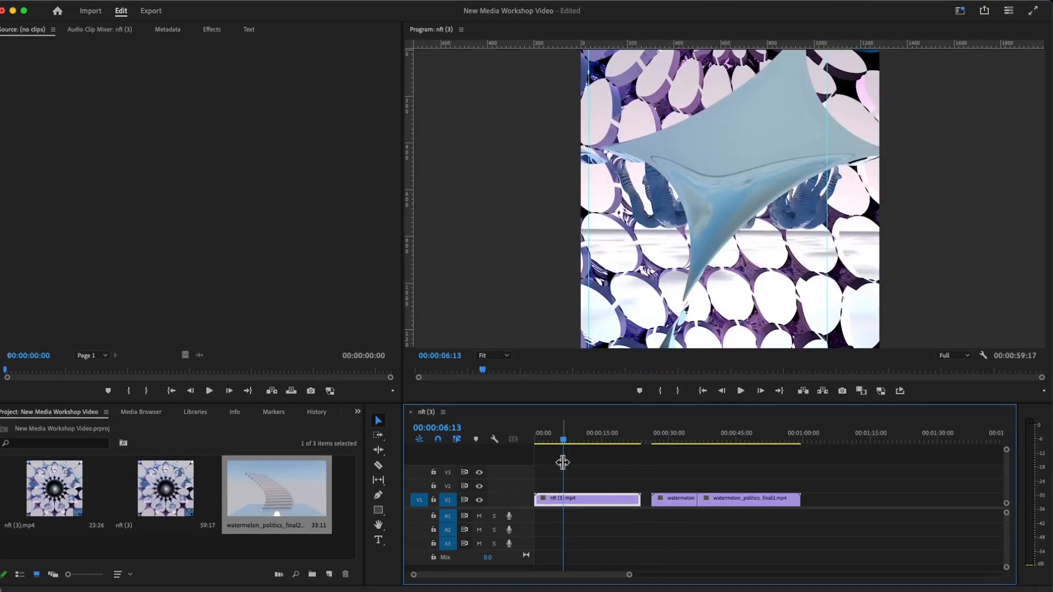
{"action": "left_click", "coordinate": [725, 500]}
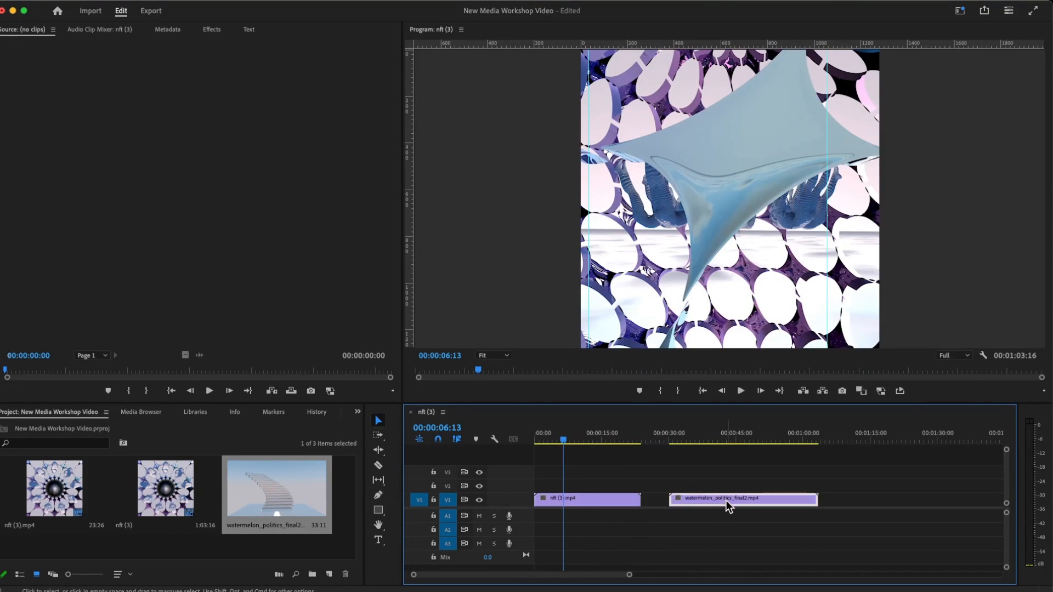
{"action": "key", "text": "Delete"}
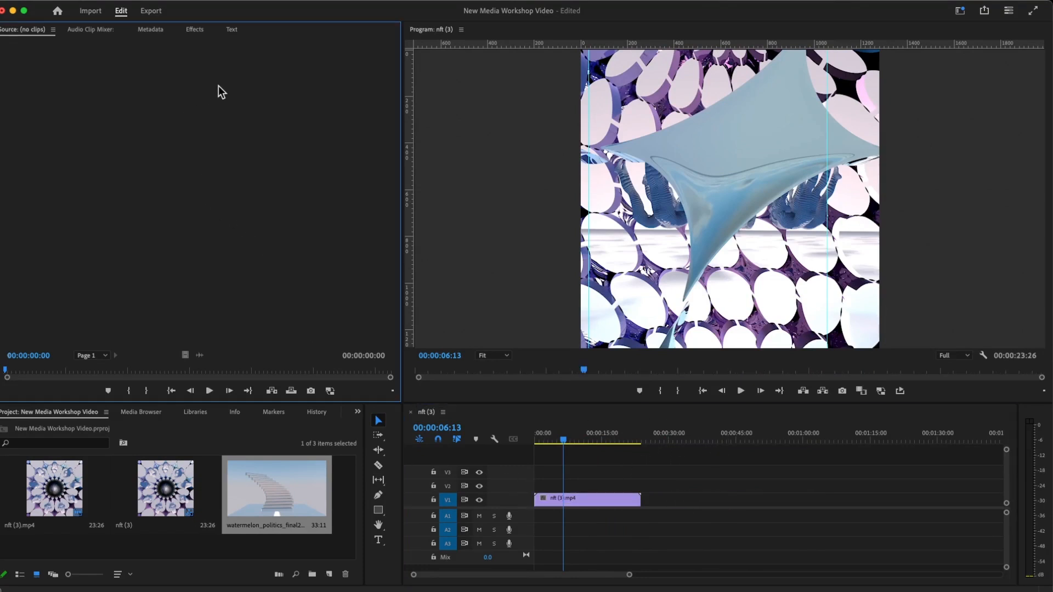
Look through the transcript, captions and graphics text views of the nft (3) sequence
{"action": "left_click", "coordinate": [230, 31]}
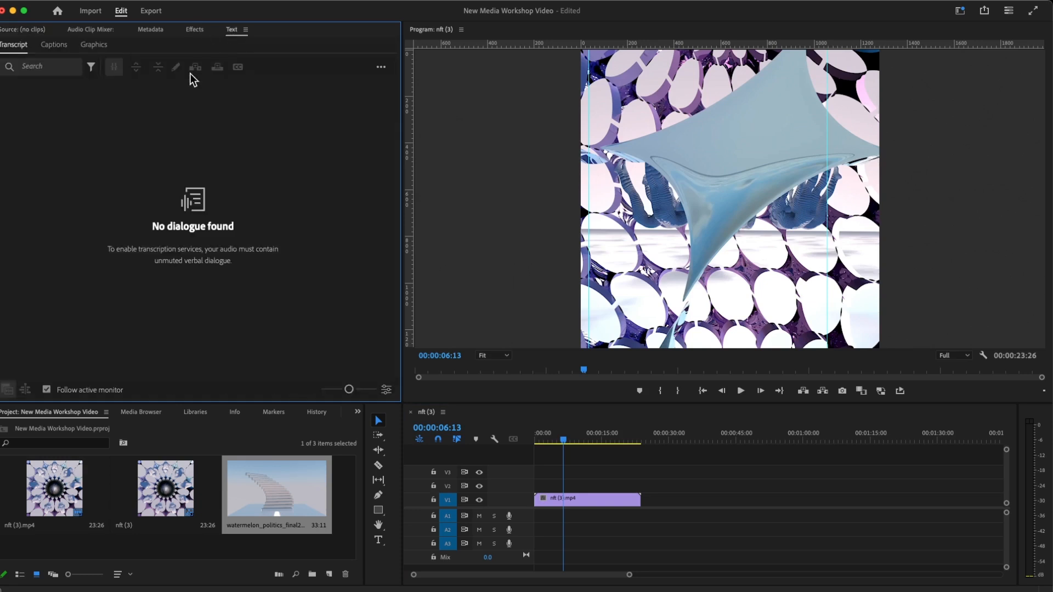
{"action": "left_click", "coordinate": [50, 45]}
{"action": "left_click", "coordinate": [93, 46]}
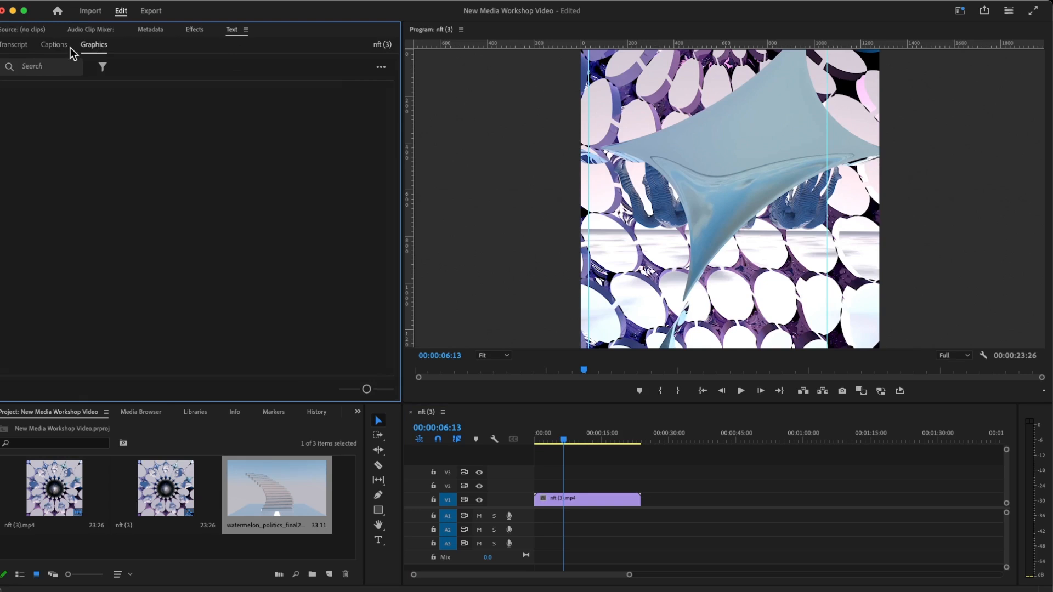
{"action": "left_click", "coordinate": [53, 46]}
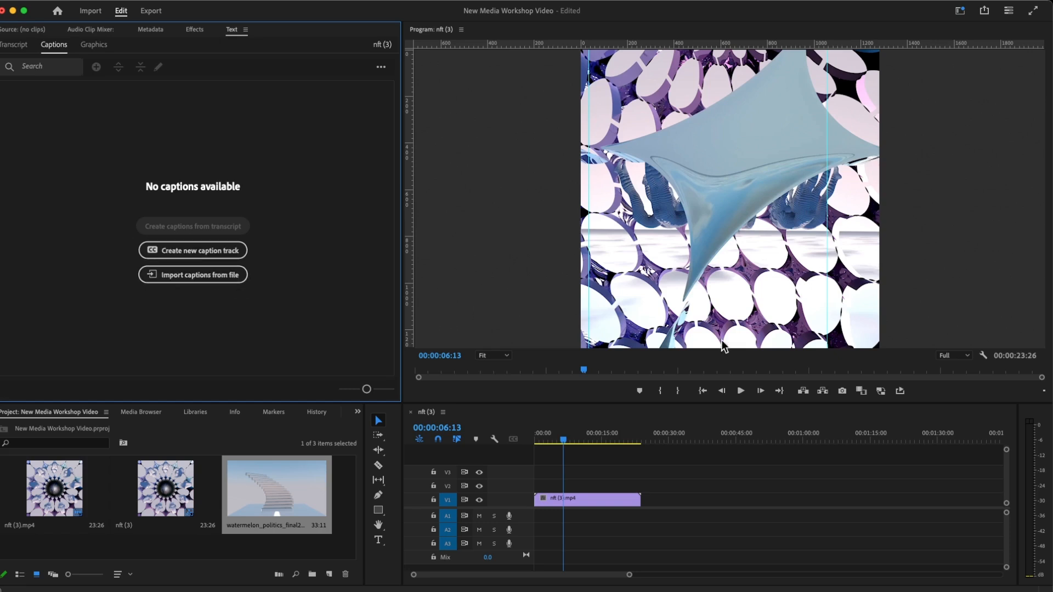
{"action": "left_click", "coordinate": [12, 45]}
List the video transitions, and place watermelon_politics_final2.mp4 on V1 directly after nft (3).mp4 with the playhead at 00:00:22:15
{"action": "left_click", "coordinate": [195, 30]}
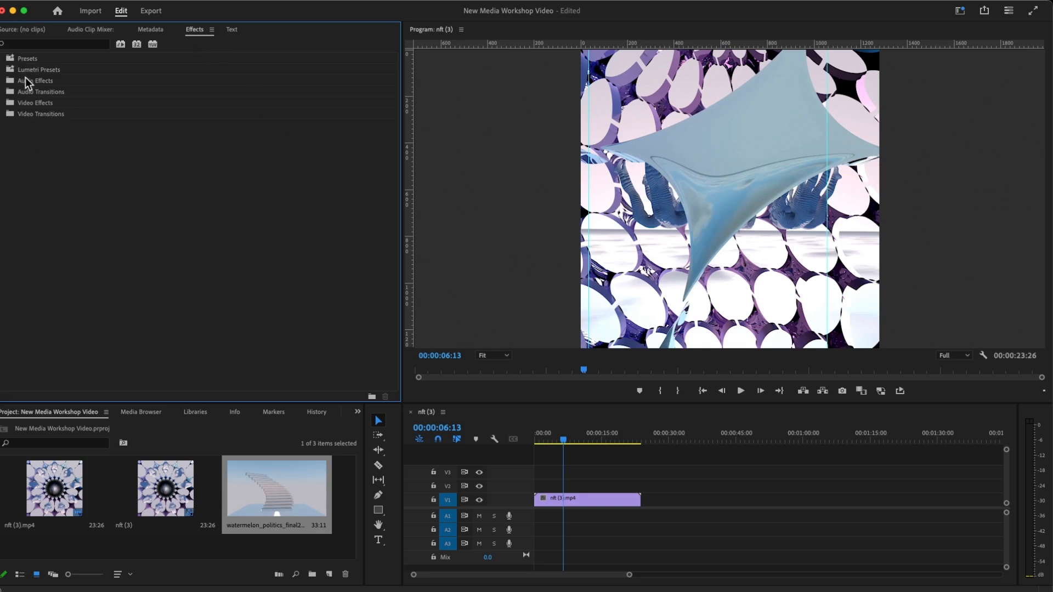
{"action": "left_click", "coordinate": [2, 116]}
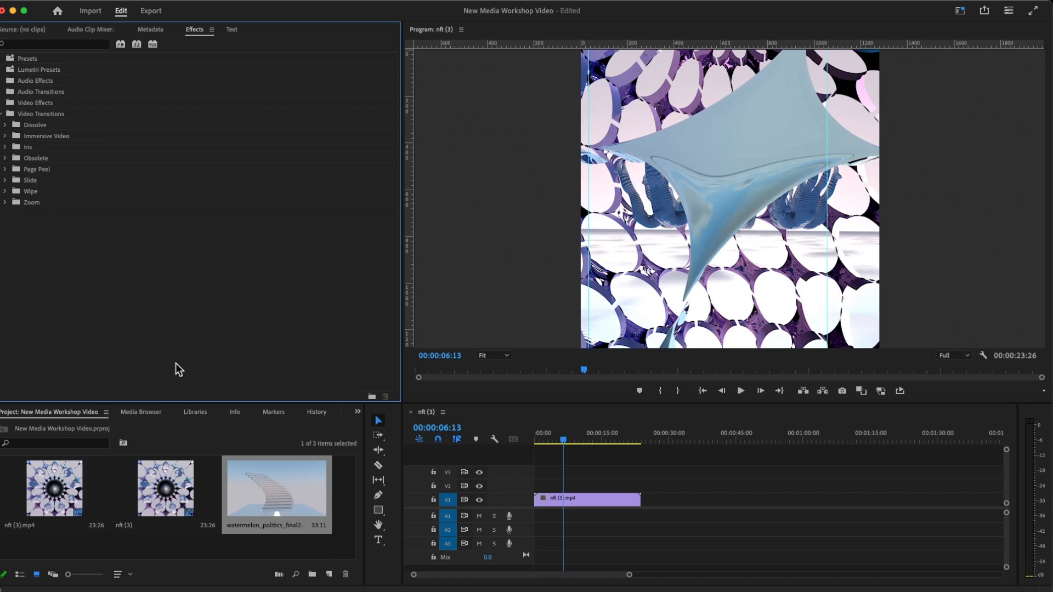
{"action": "left_click_drag", "start_coordinate": [277, 493], "coordinate": [646, 498]}
{"action": "left_click_drag", "start_coordinate": [564, 444], "coordinate": [634, 451]}
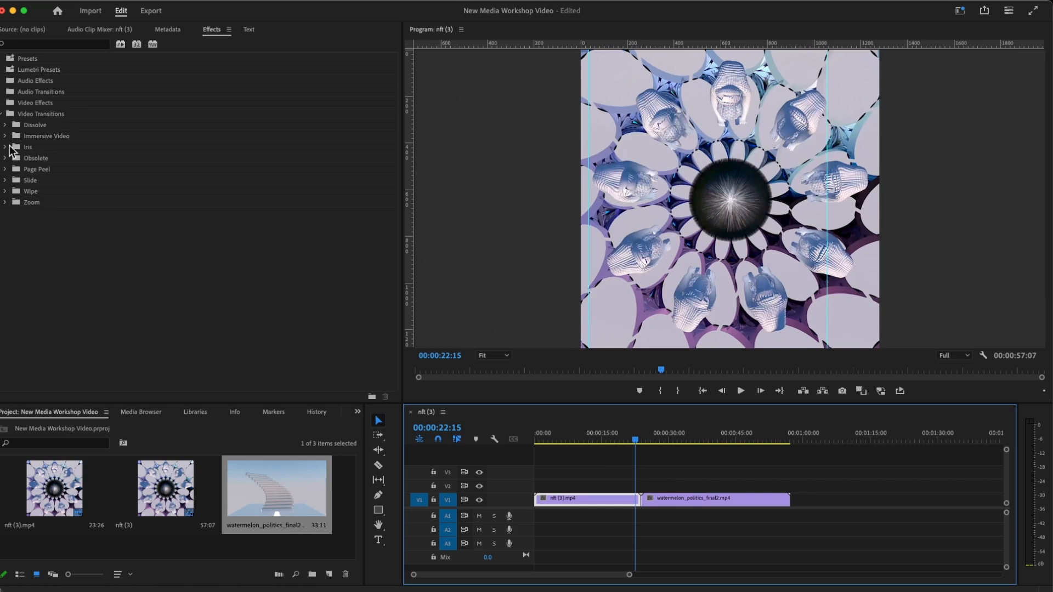
Apply the Dip to Black transition to the cut between nft (3).mp4 and watermelon_politics_final2.mp4
{"action": "left_click", "coordinate": [5, 125]}
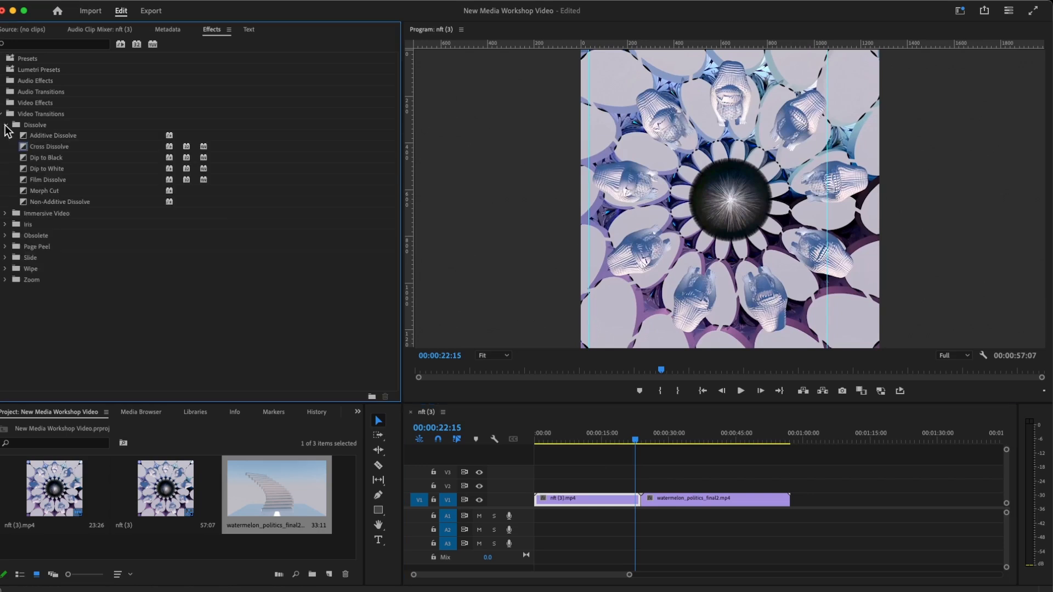
{"action": "left_click", "coordinate": [36, 147]}
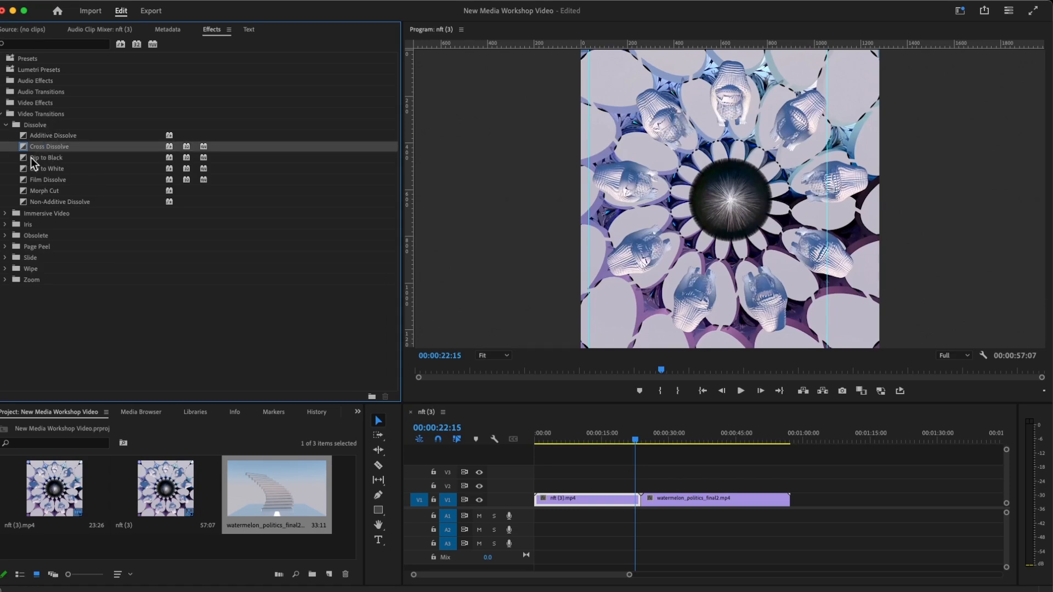
{"action": "left_click", "coordinate": [30, 158]}
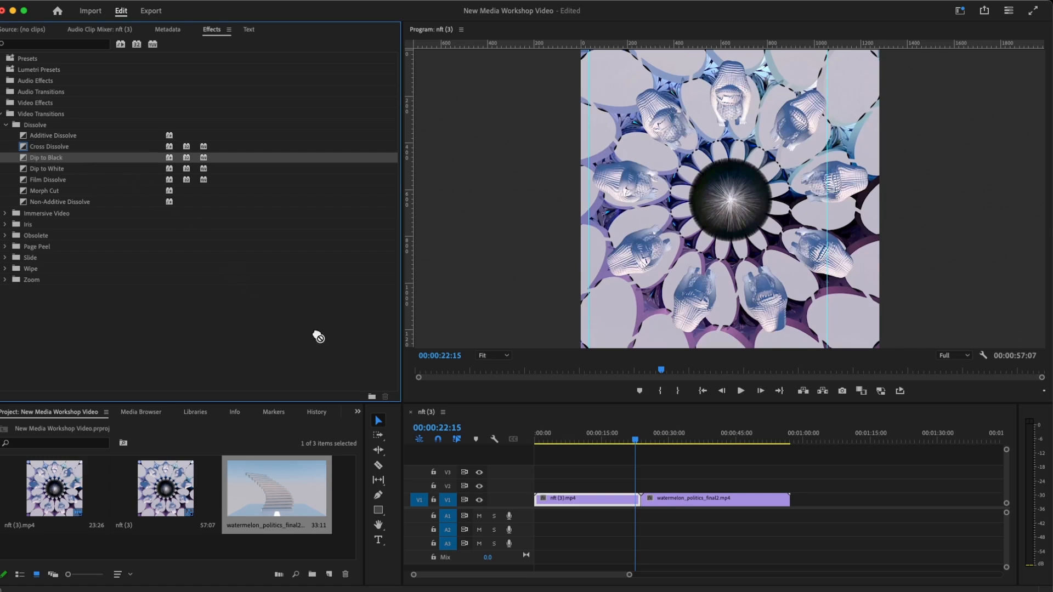
{"action": "left_click_drag", "start_coordinate": [572, 442], "coordinate": [645, 503]}
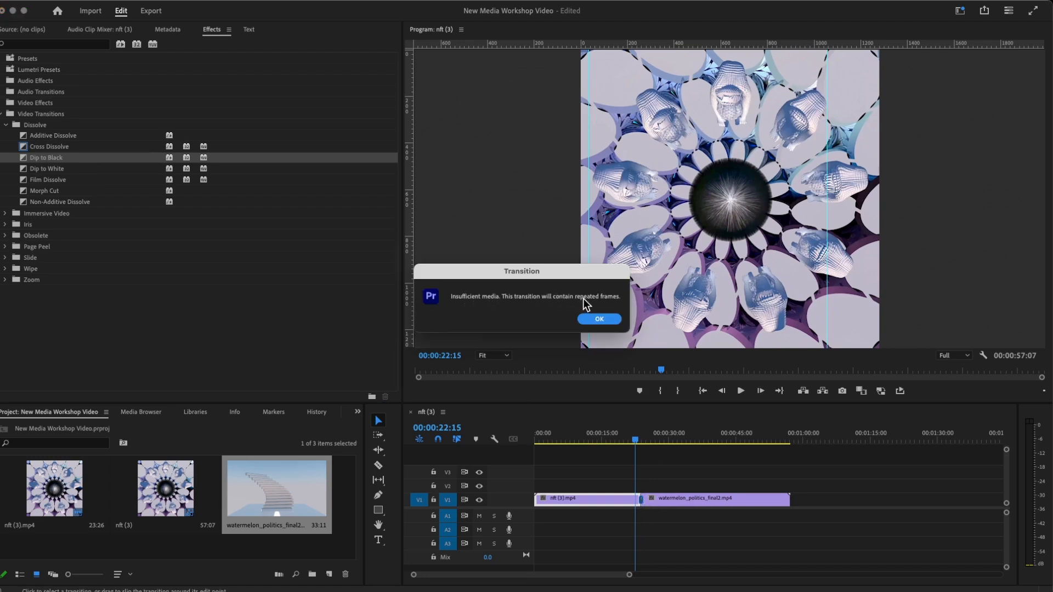
{"action": "left_click", "coordinate": [599, 319]}
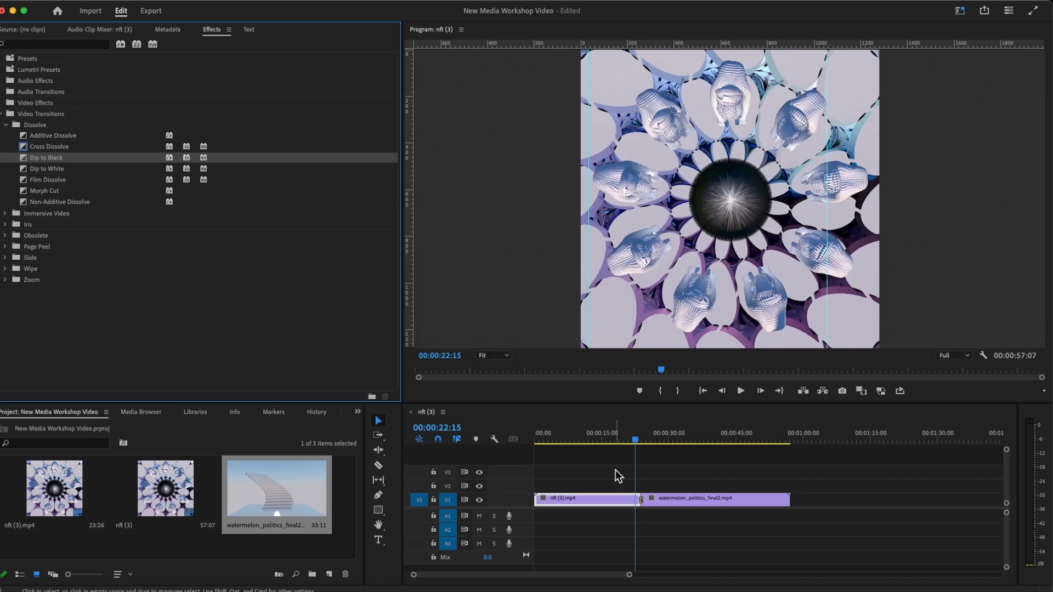
Scrub through the Dip to Black transition to 00:00:23:23, and undo the transition
{"action": "left_click_drag", "start_coordinate": [631, 580], "coordinate": [592, 581]}
{"action": "left_click_drag", "start_coordinate": [574, 586], "coordinate": [551, 586]}
{"action": "scroll", "coordinate": [468, 576], "scroll_direction": "right", "scroll_amount": 3}
{"action": "scroll", "coordinate": [457, 581], "scroll_direction": "right", "scroll_amount": 1}
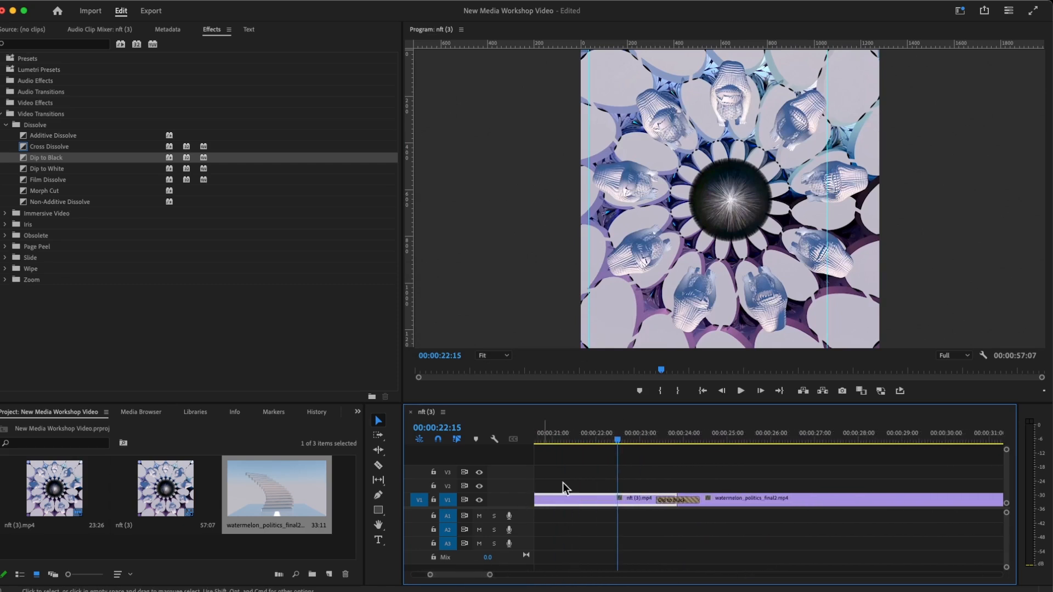
{"action": "left_click", "coordinate": [678, 500]}
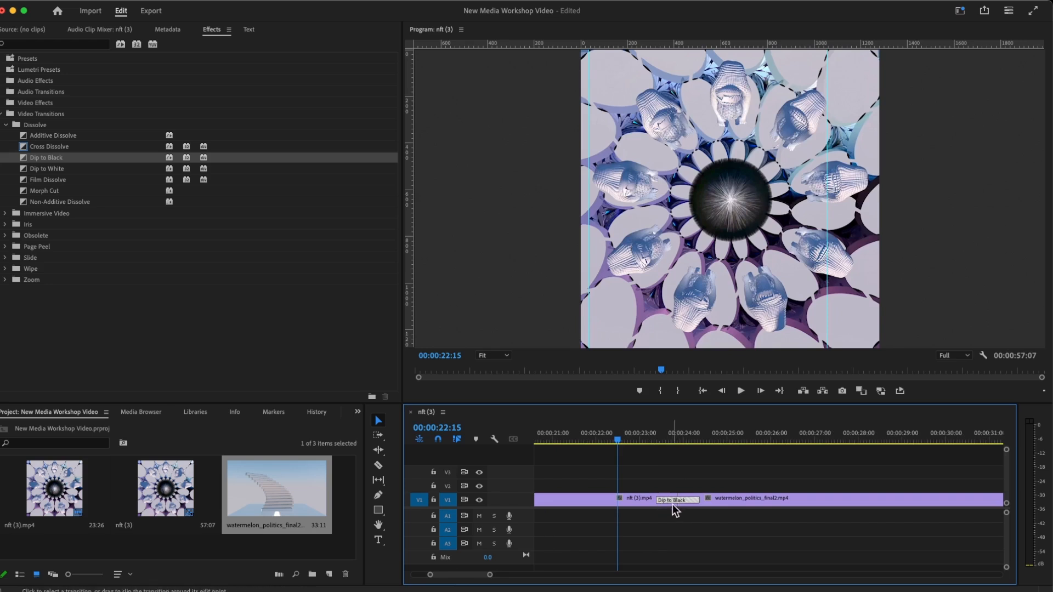
{"action": "left_click_drag", "start_coordinate": [618, 441], "coordinate": [673, 440]}
{"action": "key", "text": "super+z"}
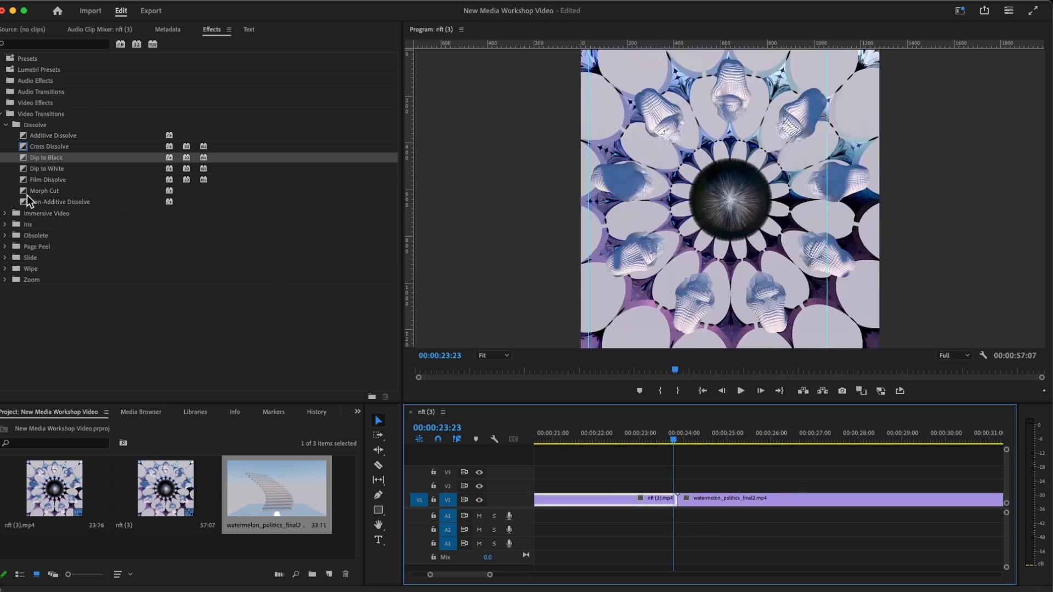
Try a Cross Dissolve on the cut between the two clips, scrub to 00:00:23:26, and remove the transition
{"action": "left_click", "coordinate": [25, 146]}
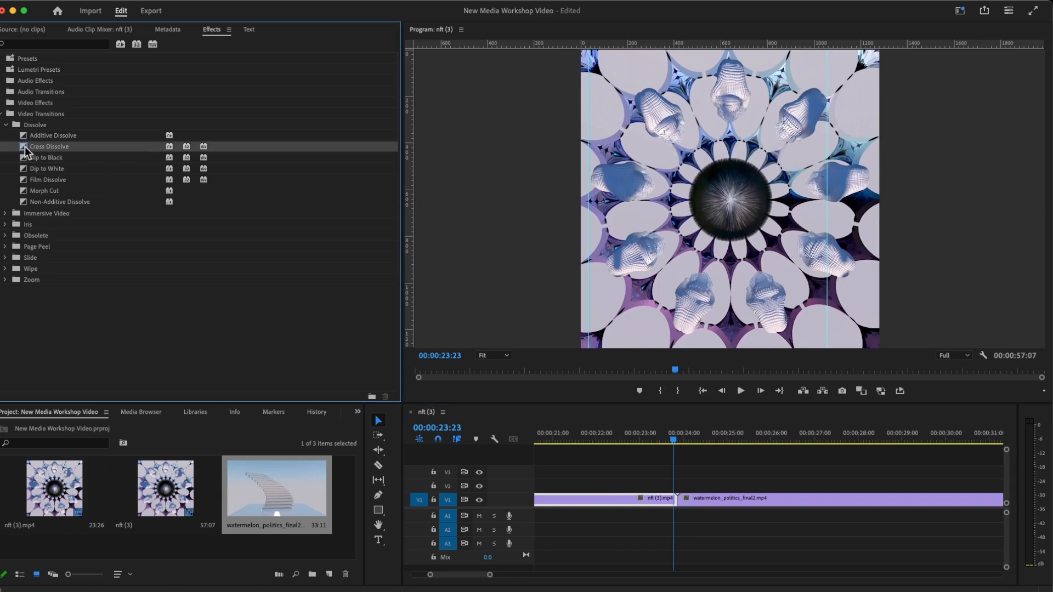
{"action": "left_click_drag", "start_coordinate": [413, 236], "coordinate": [687, 507]}
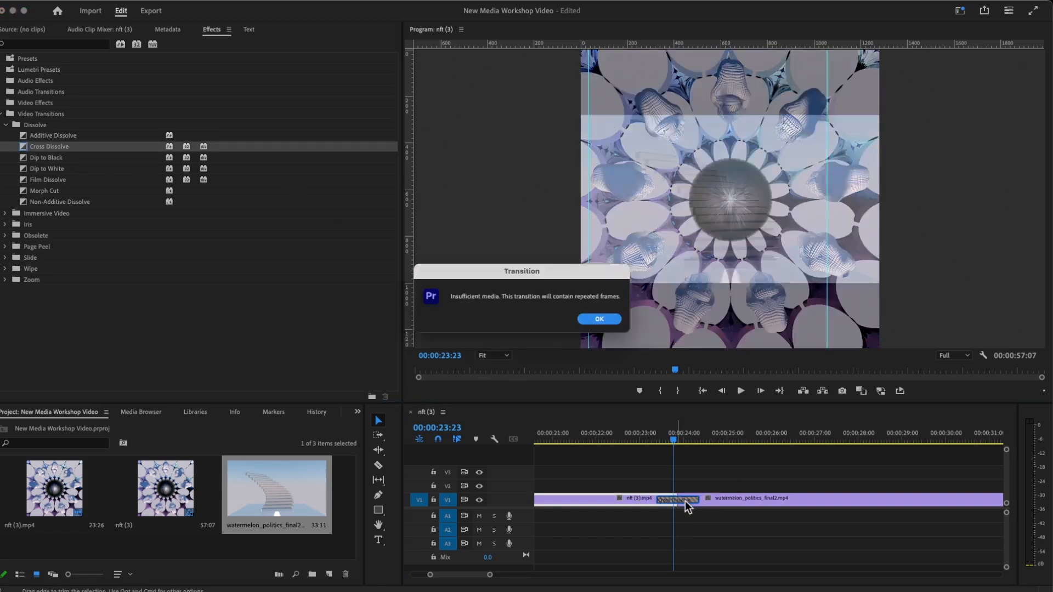
{"action": "left_click", "coordinate": [597, 319]}
{"action": "mouse_move", "coordinate": [675, 440]}
{"action": "left_mouse_down"}
{"action": "mouse_move", "coordinate": [636, 447]}
{"action": "mouse_move", "coordinate": [705, 447]}
{"action": "mouse_move", "coordinate": [640, 455]}
{"action": "mouse_move", "coordinate": [679, 457]}
{"action": "left_mouse_up"}
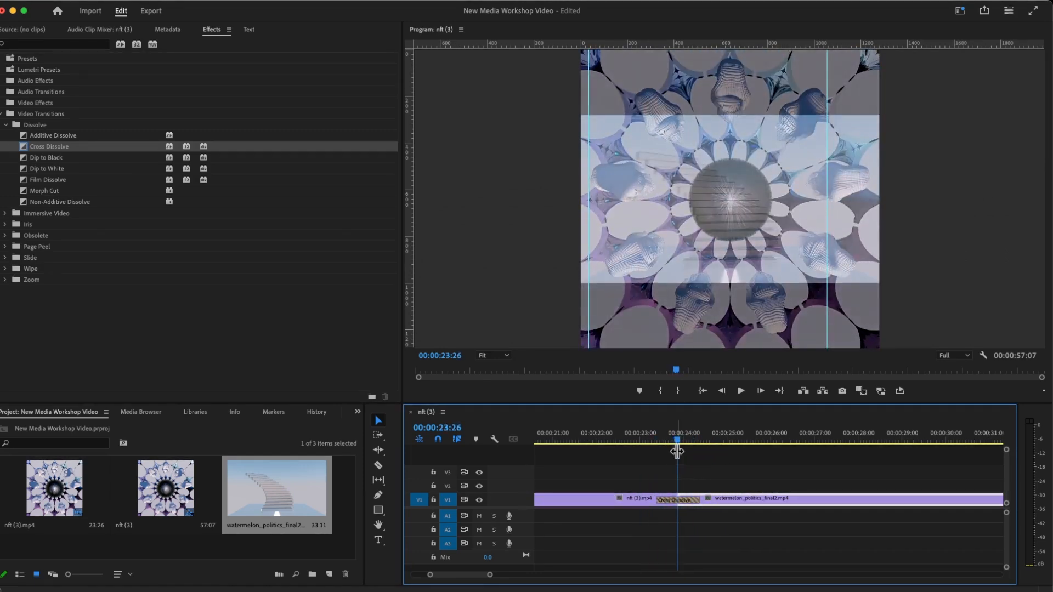
{"action": "key", "text": "Delete"}
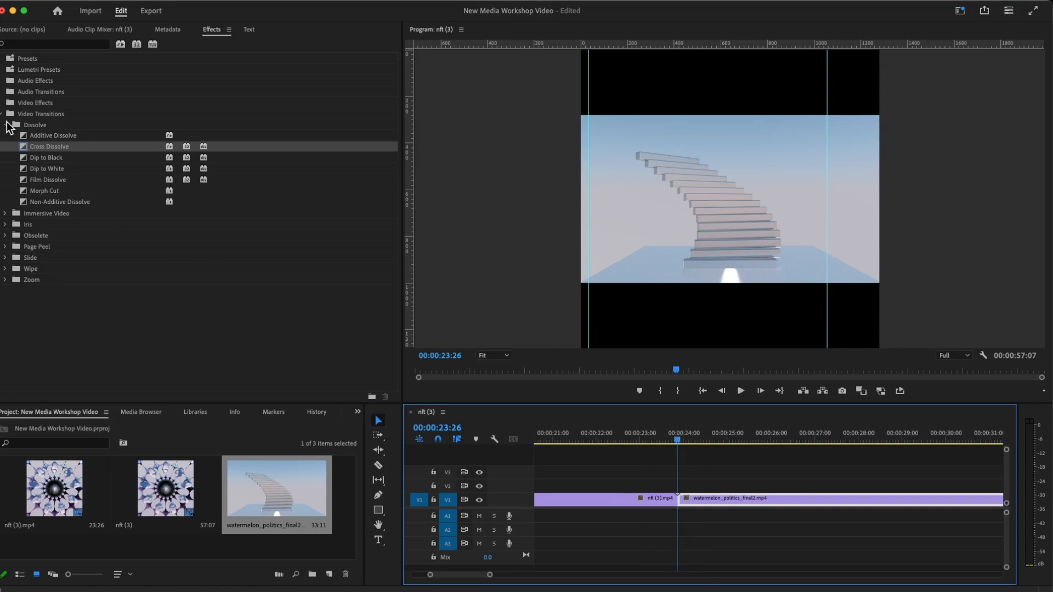
Apply the Iris Diamond transition to the cut between the two clips
{"action": "left_click", "coordinate": [1, 114]}
{"action": "left_click", "coordinate": [1, 116]}
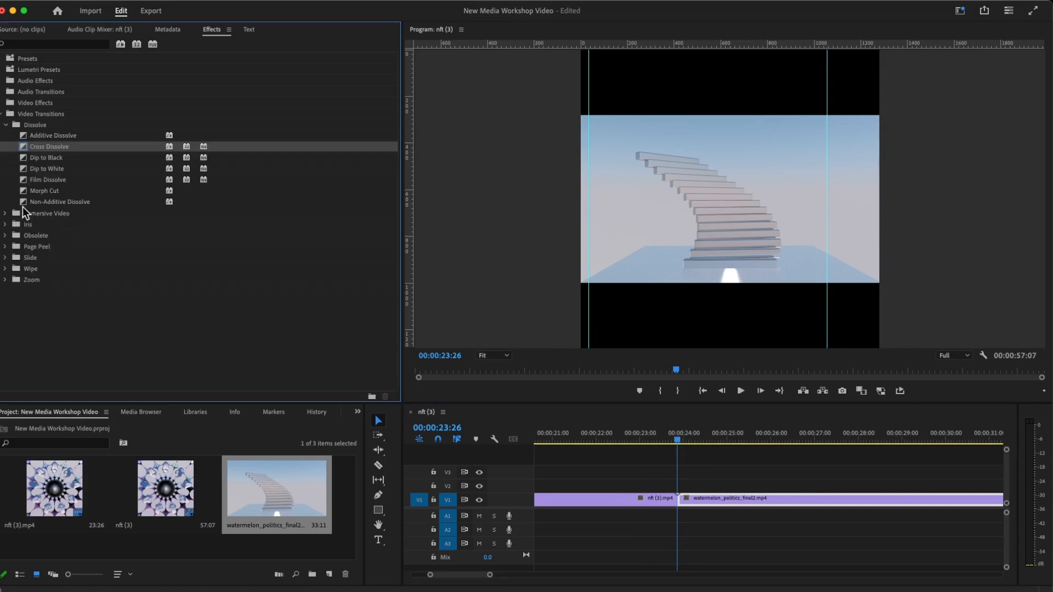
{"action": "left_click", "coordinate": [5, 225]}
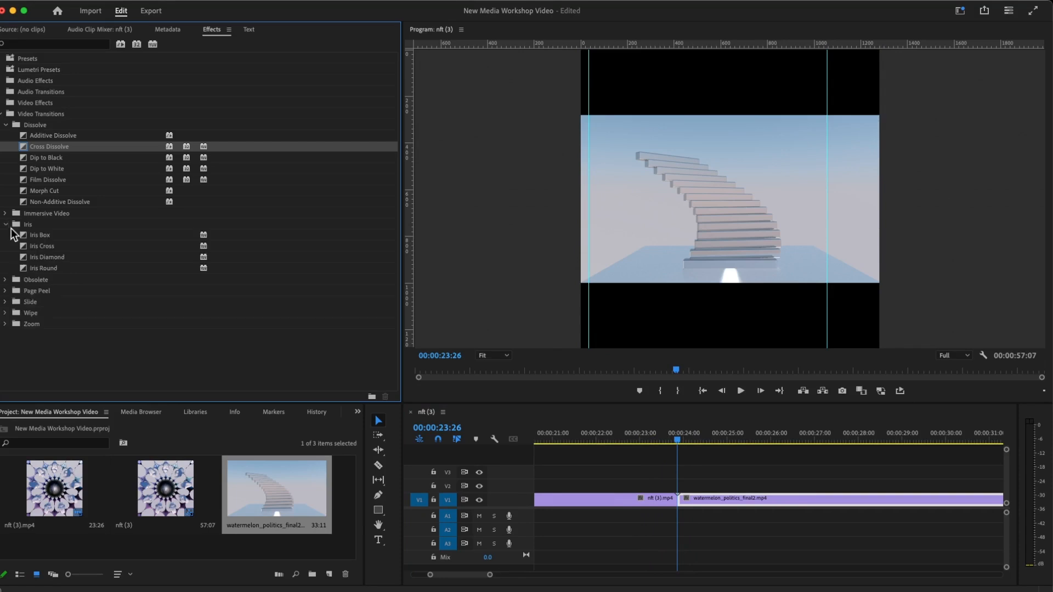
{"action": "left_click_drag", "start_coordinate": [24, 258], "coordinate": [678, 501]}
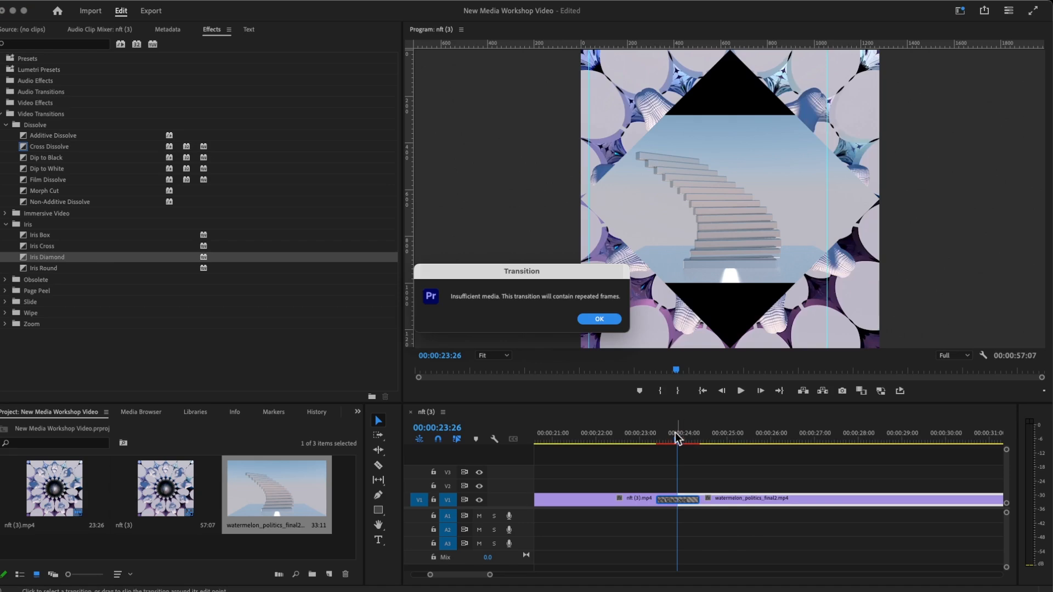
{"action": "left_click", "coordinate": [599, 319]}
Play the Iris Diamond transition from 00:00:22:27, and undo the transition
{"action": "left_click_drag", "start_coordinate": [678, 441], "coordinate": [634, 439]}
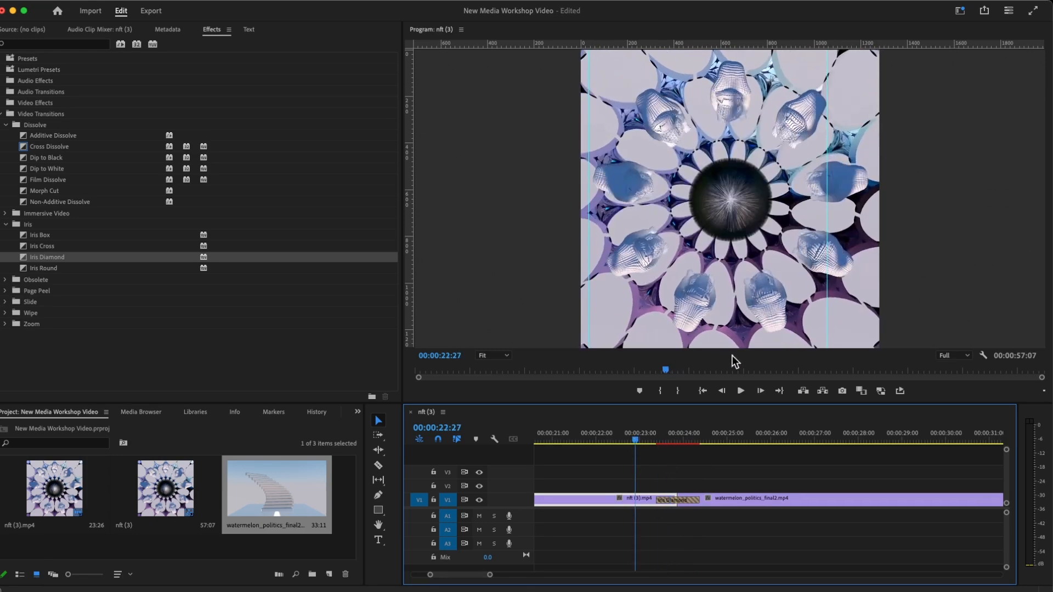
{"action": "left_click", "coordinate": [740, 391]}
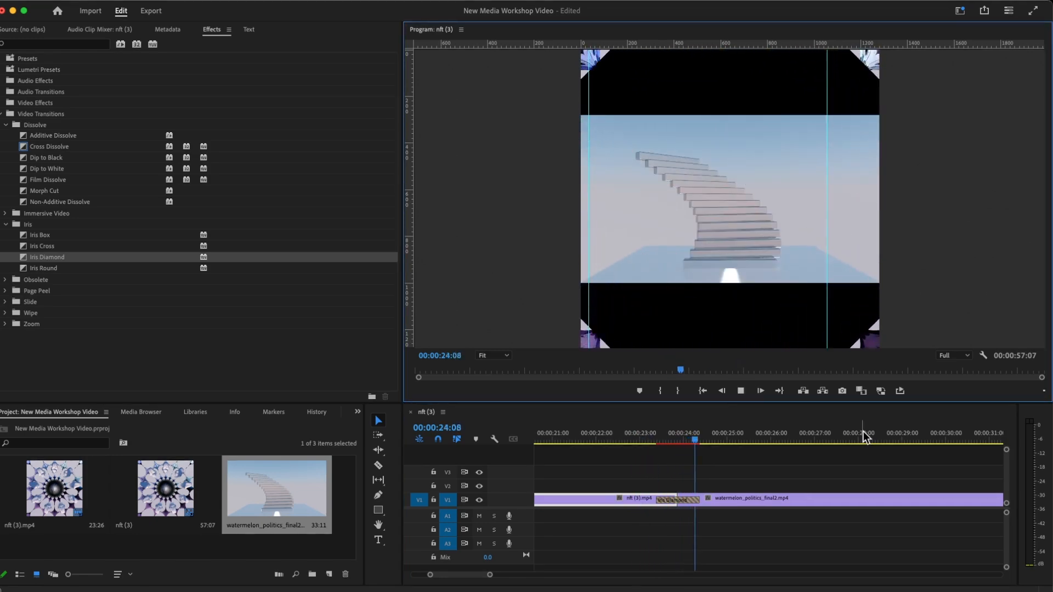
{"action": "left_click", "coordinate": [739, 391]}
{"action": "key", "text": "super+z"}
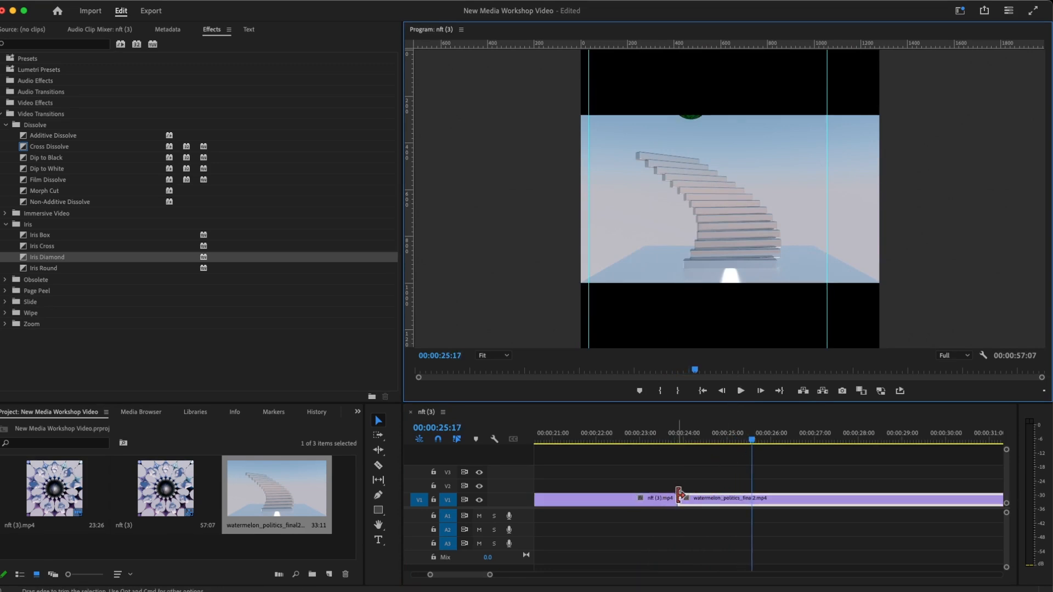
Fit both clips into the timeline view and set the playhead to 00:00:19:25
{"action": "left_click_drag", "start_coordinate": [752, 441], "coordinate": [655, 463]}
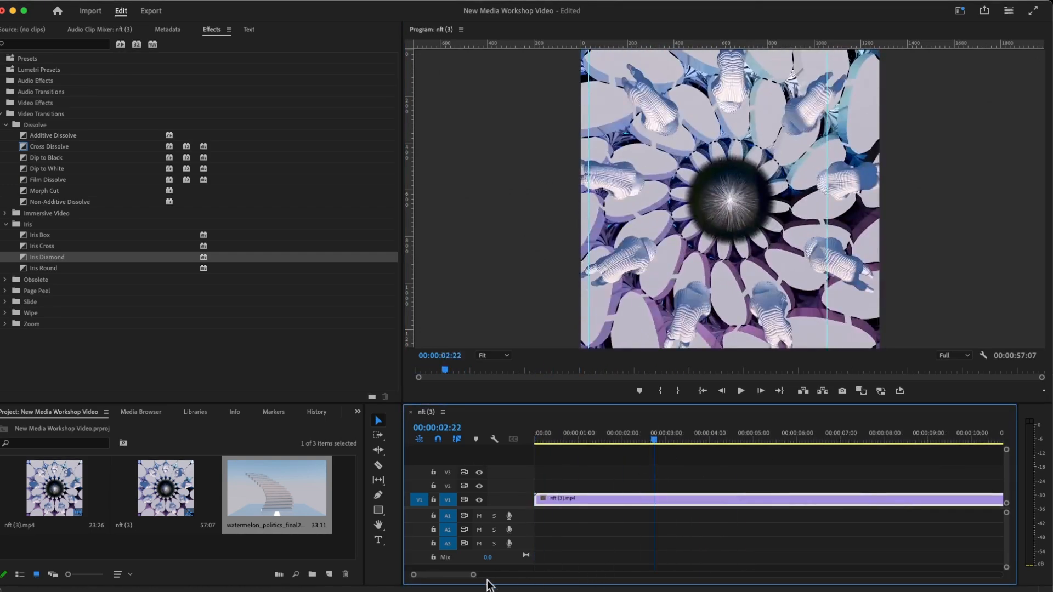
{"action": "left_click_drag", "start_coordinate": [470, 576], "coordinate": [782, 574]}
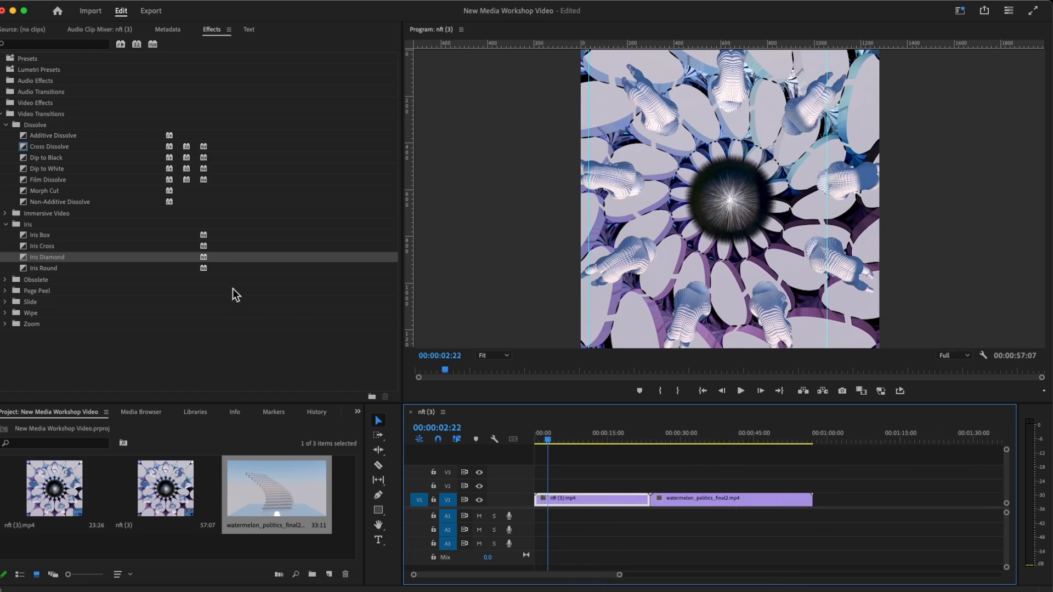
{"action": "left_click_drag", "start_coordinate": [547, 438], "coordinate": [633, 445]}
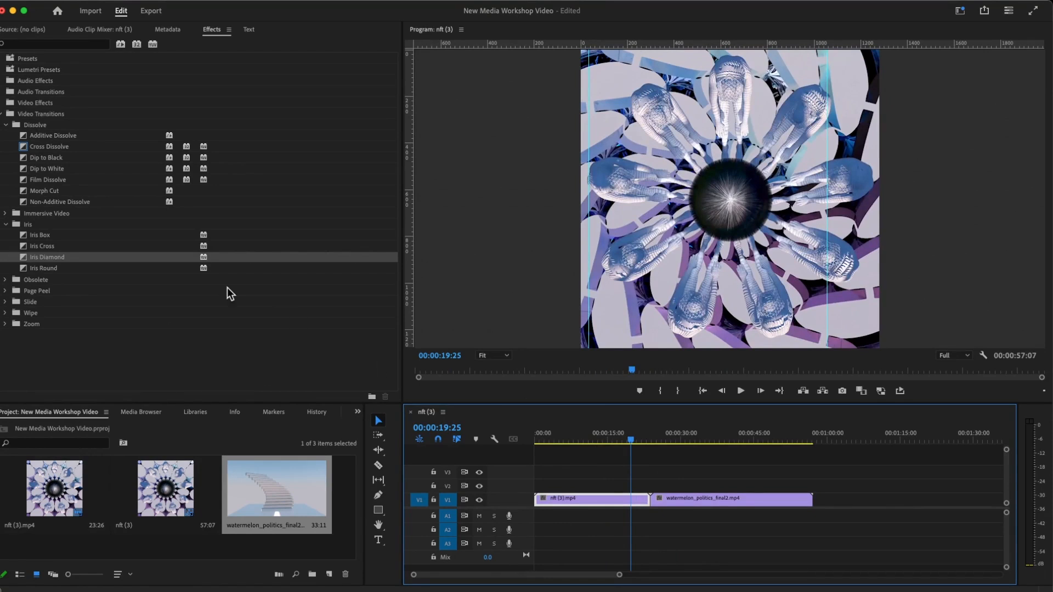
Apply the Invert video effect from the Channel group to the first clip and set the playhead to 00:00:18:08
{"action": "left_click", "coordinate": [2, 114]}
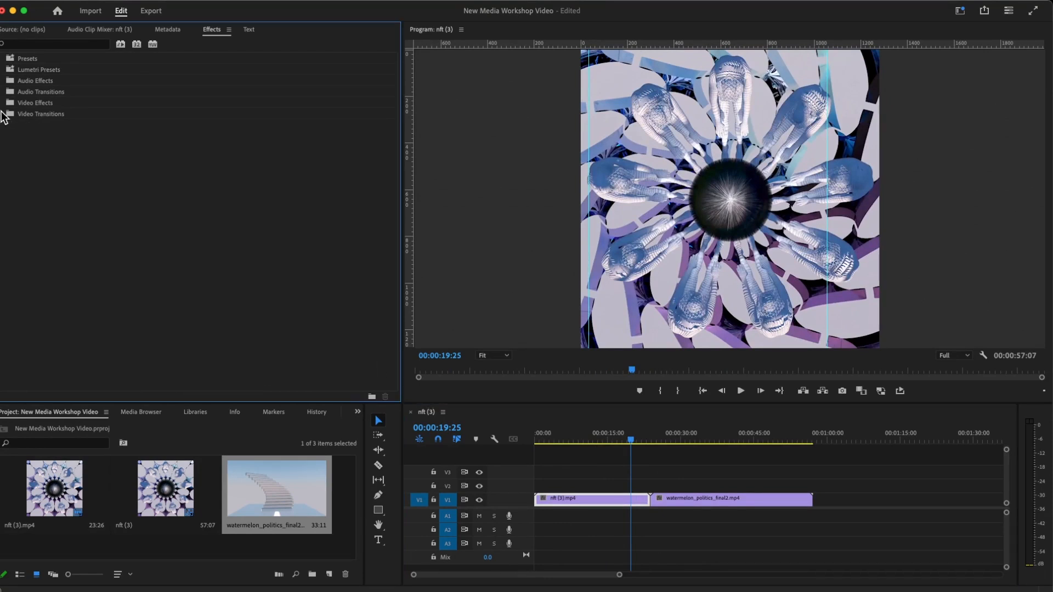
{"action": "left_click", "coordinate": [3, 104]}
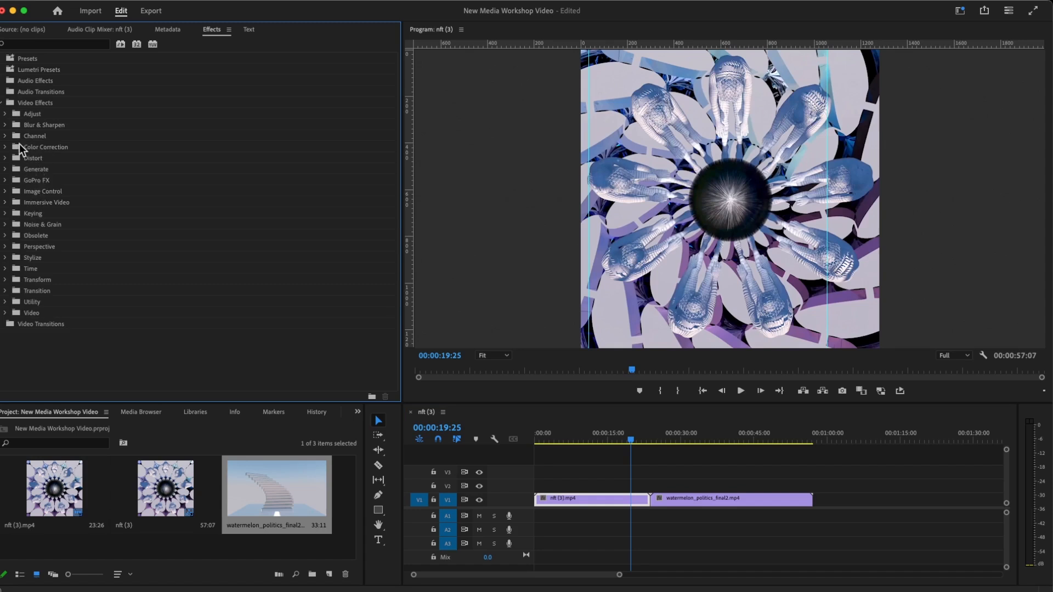
{"action": "left_click", "coordinate": [4, 136]}
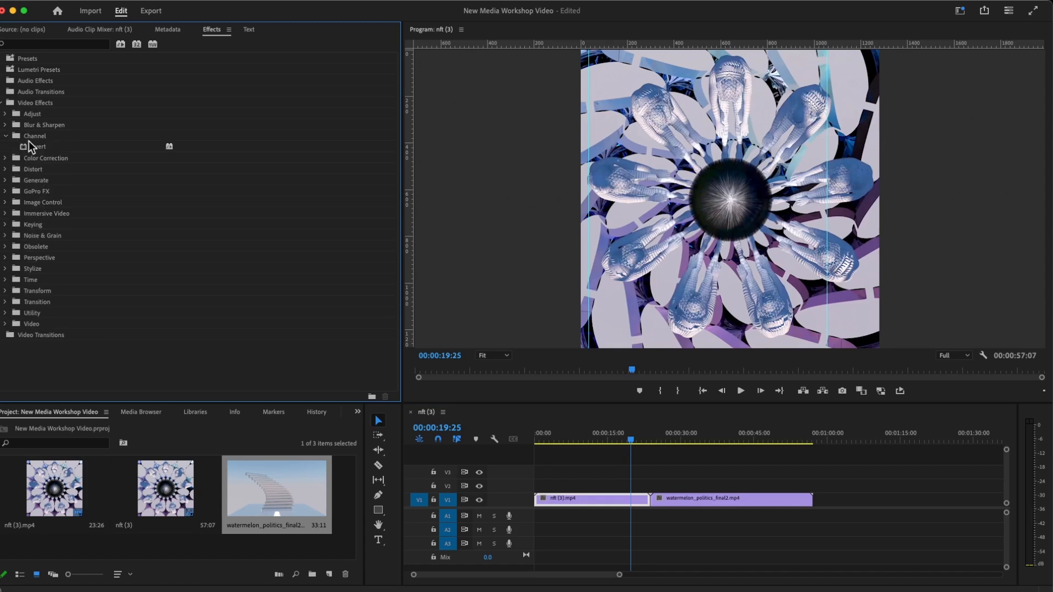
{"action": "left_click", "coordinate": [24, 146]}
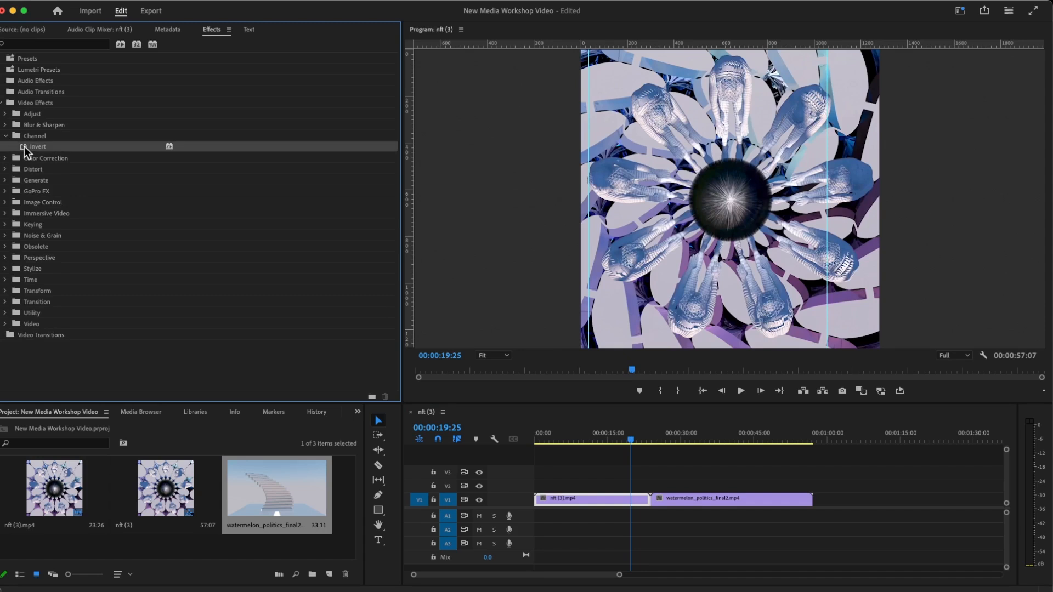
{"action": "left_click_drag", "start_coordinate": [24, 147], "coordinate": [573, 499]}
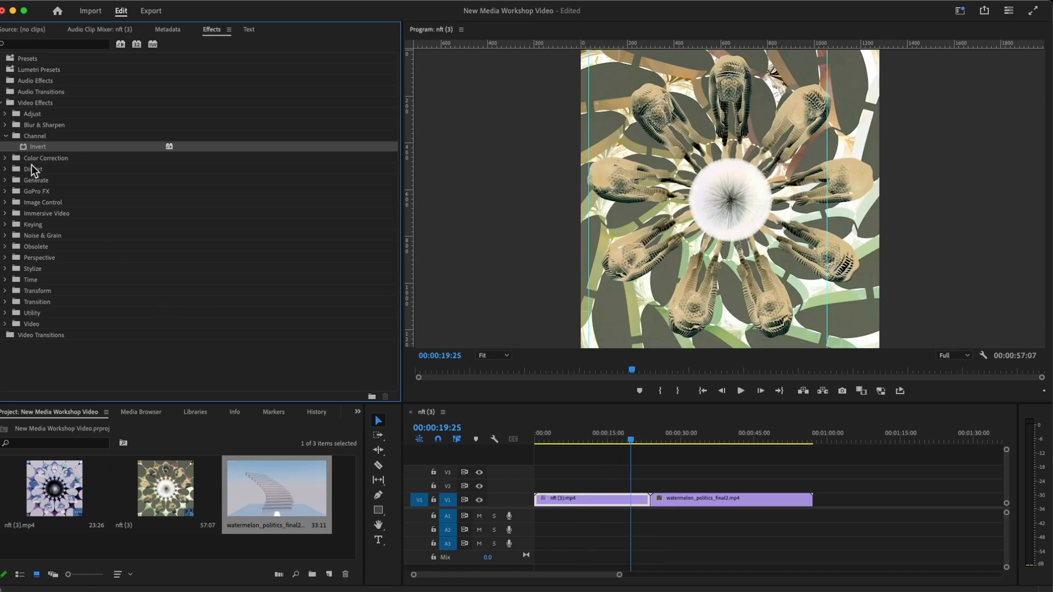
{"action": "mouse_move", "coordinate": [630, 442]}
{"action": "left_mouse_down"}
{"action": "mouse_move", "coordinate": [567, 445]}
{"action": "mouse_move", "coordinate": [655, 445]}
{"action": "mouse_move", "coordinate": [627, 447]}
{"action": "left_mouse_up"}
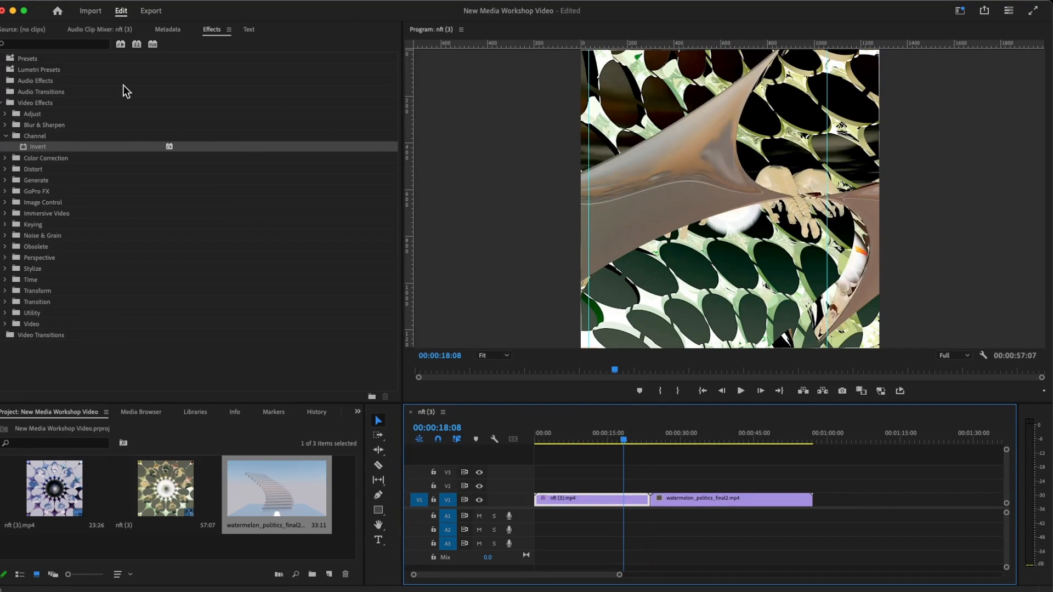
{"action": "left_click", "coordinate": [3, 104]}
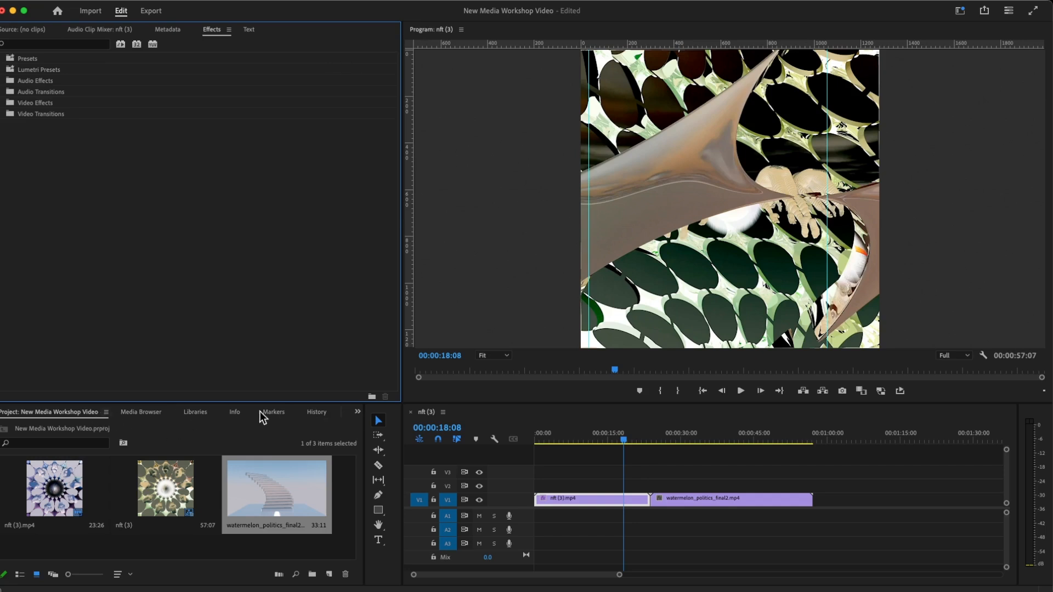
Switch the layout to the Effects workspace
{"action": "left_click", "coordinate": [357, 412]}
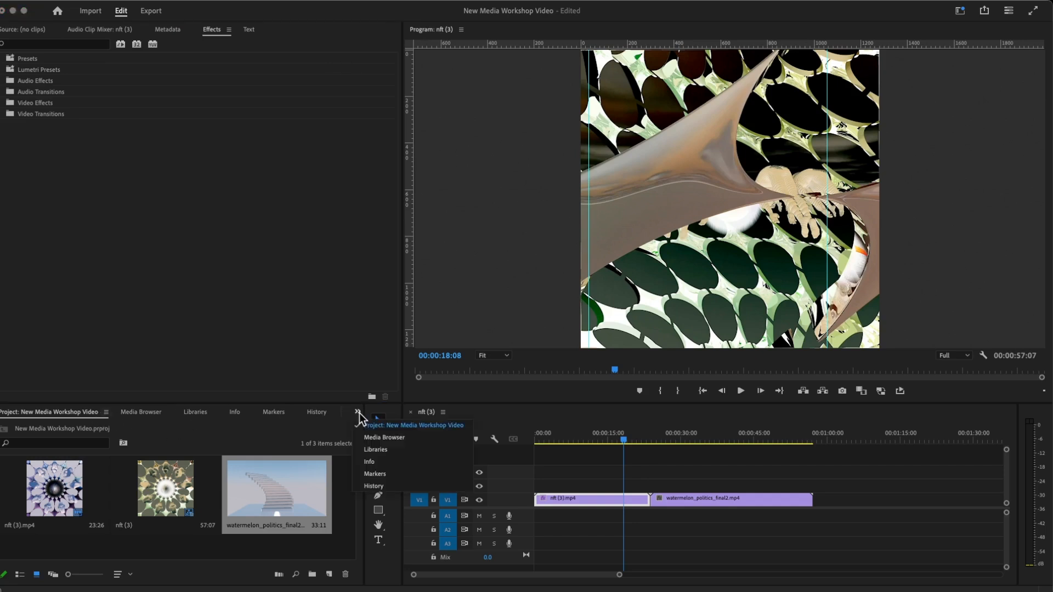
{"action": "left_click", "coordinate": [358, 414]}
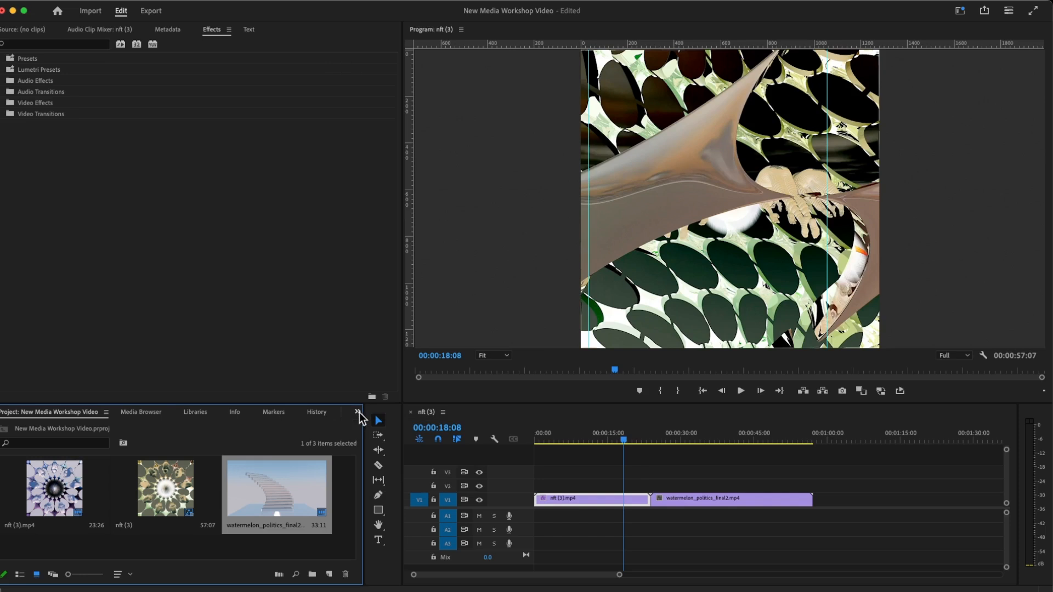
{"action": "left_click", "coordinate": [220, 29]}
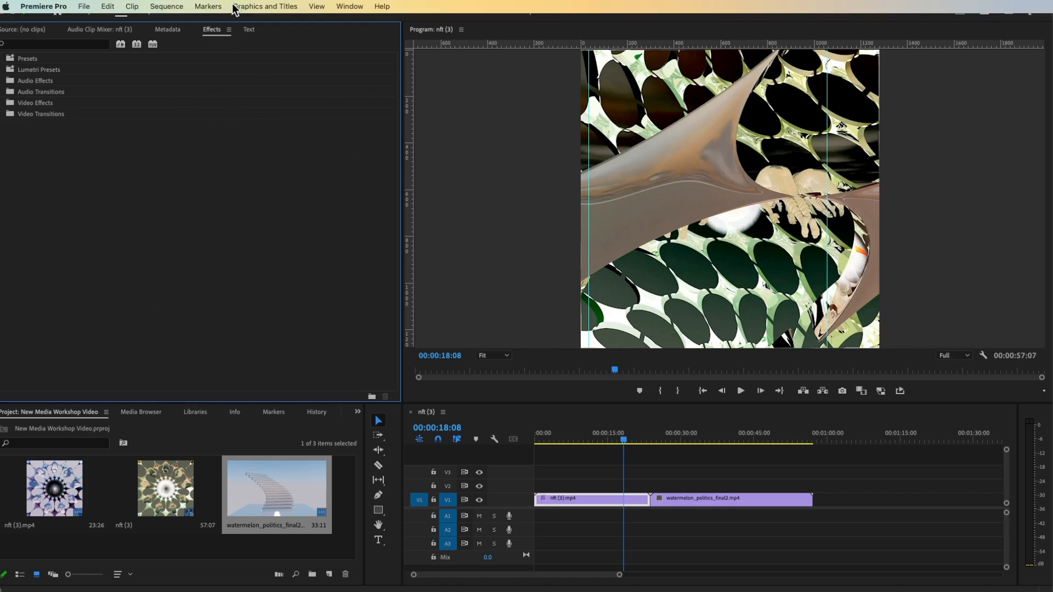
{"action": "left_click", "coordinate": [365, 6]}
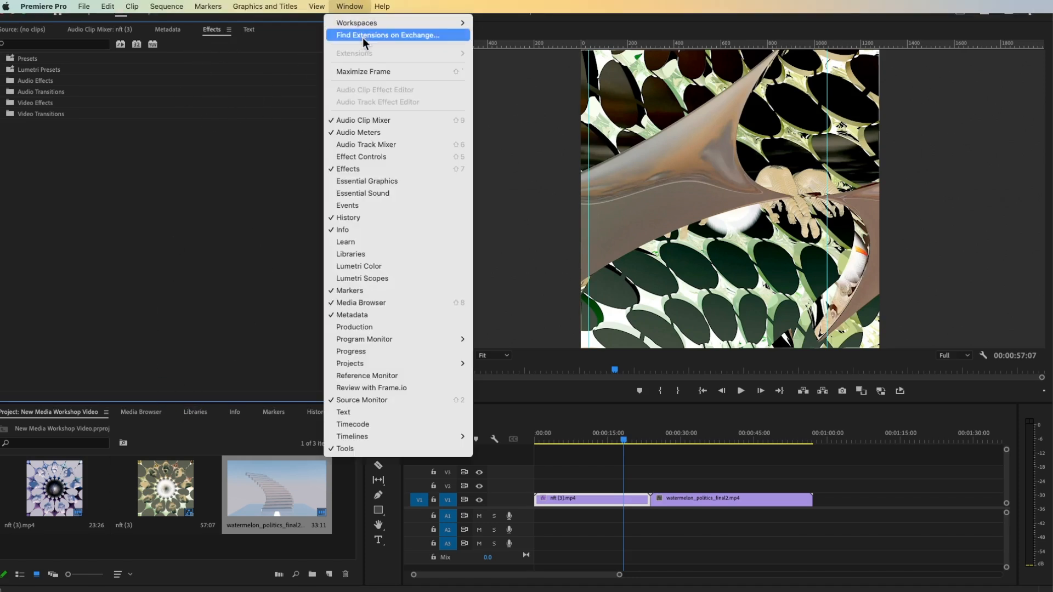
{"action": "mouse_move", "coordinate": [384, 23]}
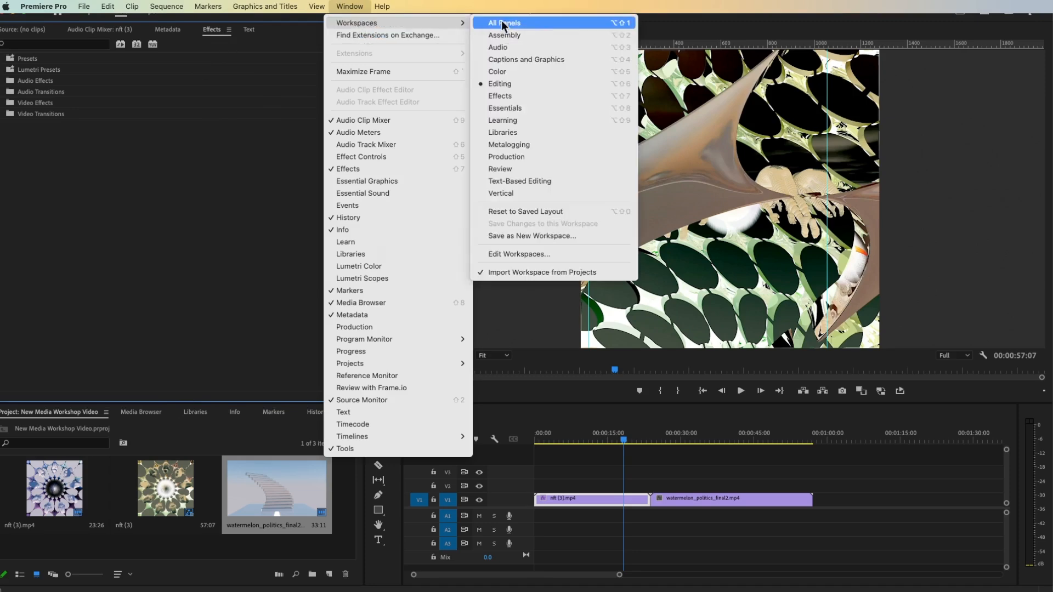
{"action": "left_click", "coordinate": [500, 97]}
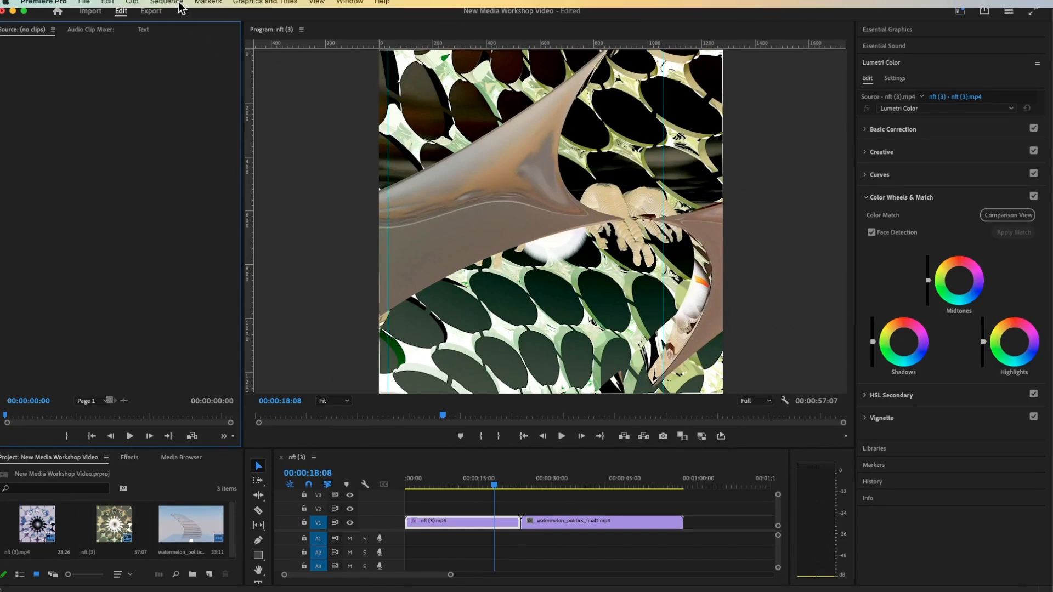
Show the effects list and enlarge the timeline area with the first clip selected
{"action": "left_click", "coordinate": [340, 6]}
{"action": "left_click", "coordinate": [339, 5]}
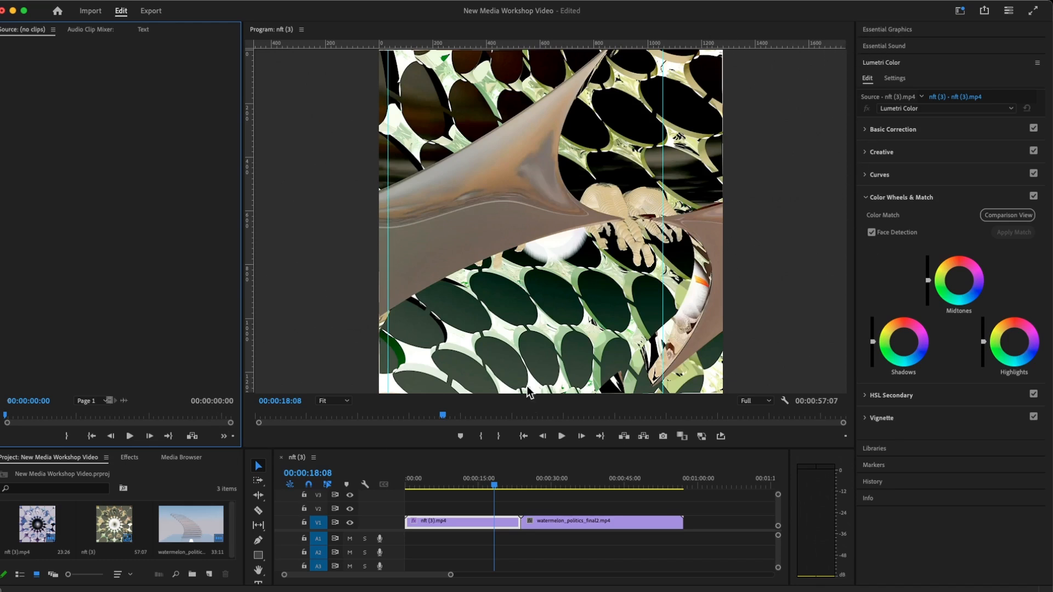
{"action": "left_click", "coordinate": [132, 458]}
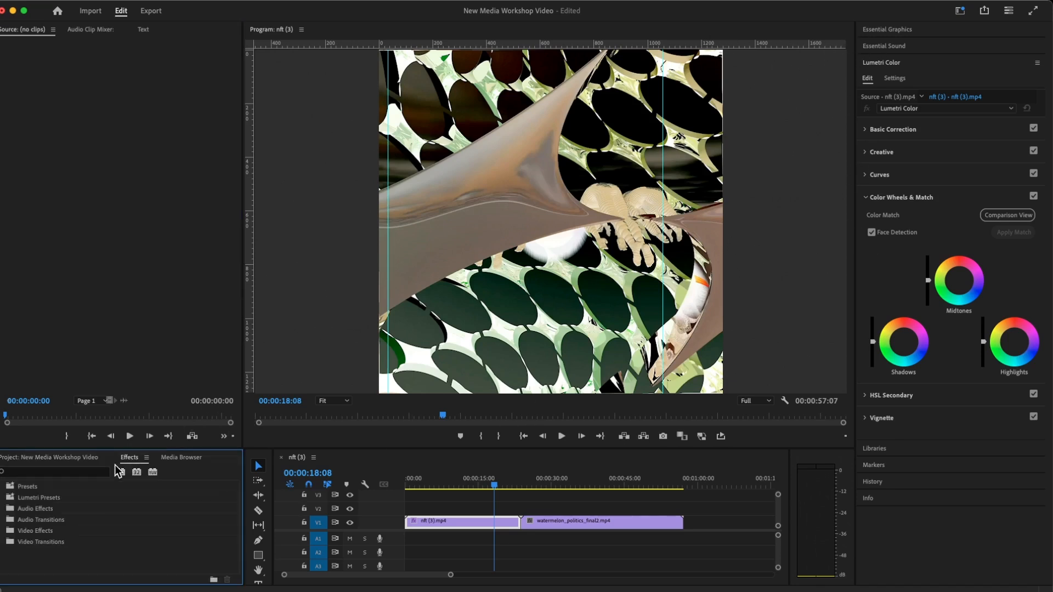
{"action": "left_click", "coordinate": [471, 525]}
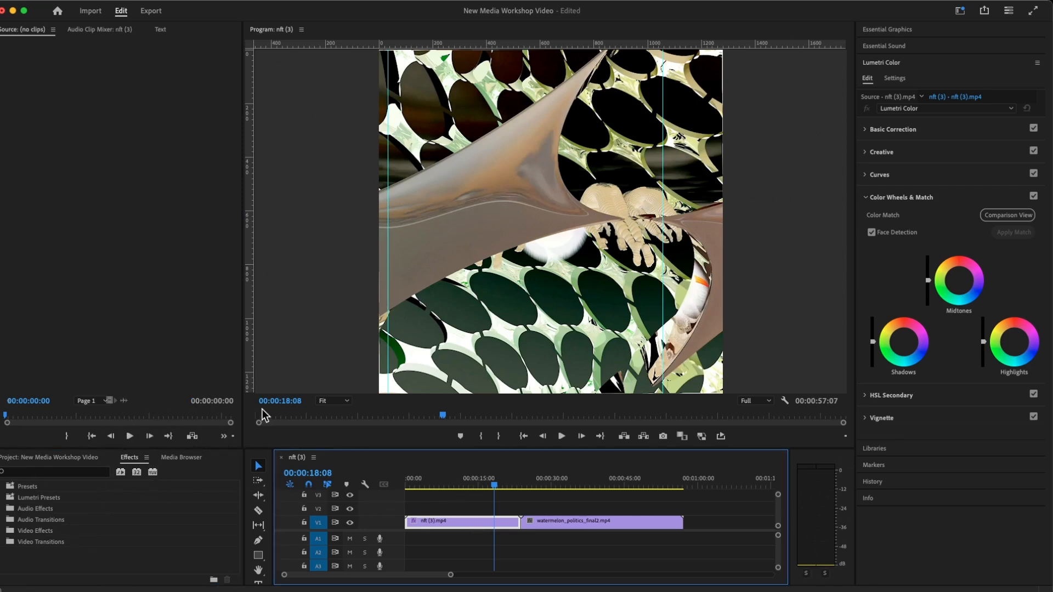
{"action": "left_click_drag", "start_coordinate": [277, 448], "coordinate": [277, 366]}
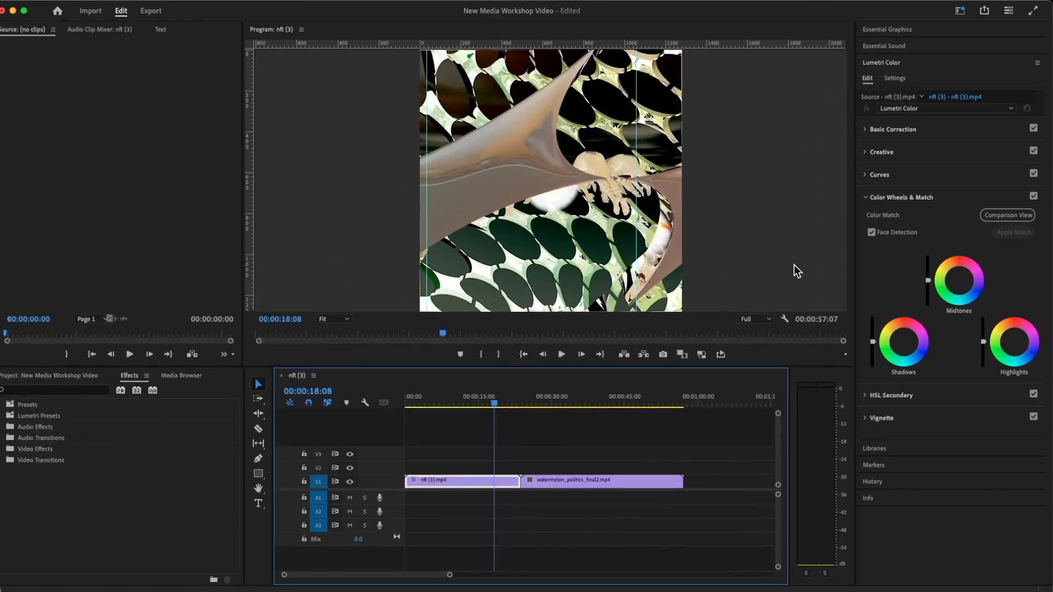
Examine the Lumetri Color sections, Essential Graphics templates and effects list for the first clip's effect settings
{"action": "left_click", "coordinate": [865, 198]}
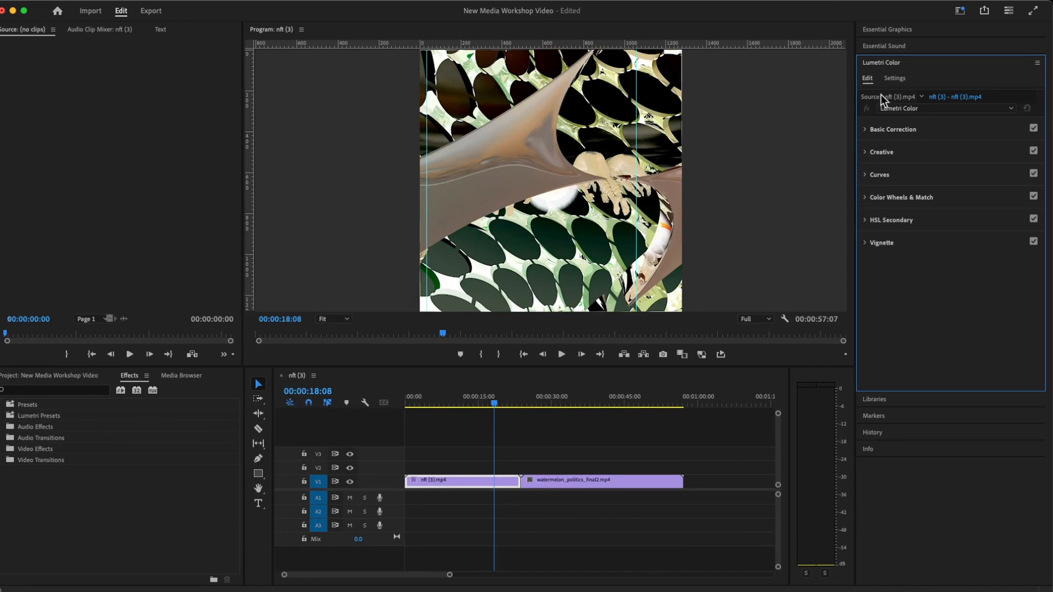
{"action": "left_click", "coordinate": [890, 31]}
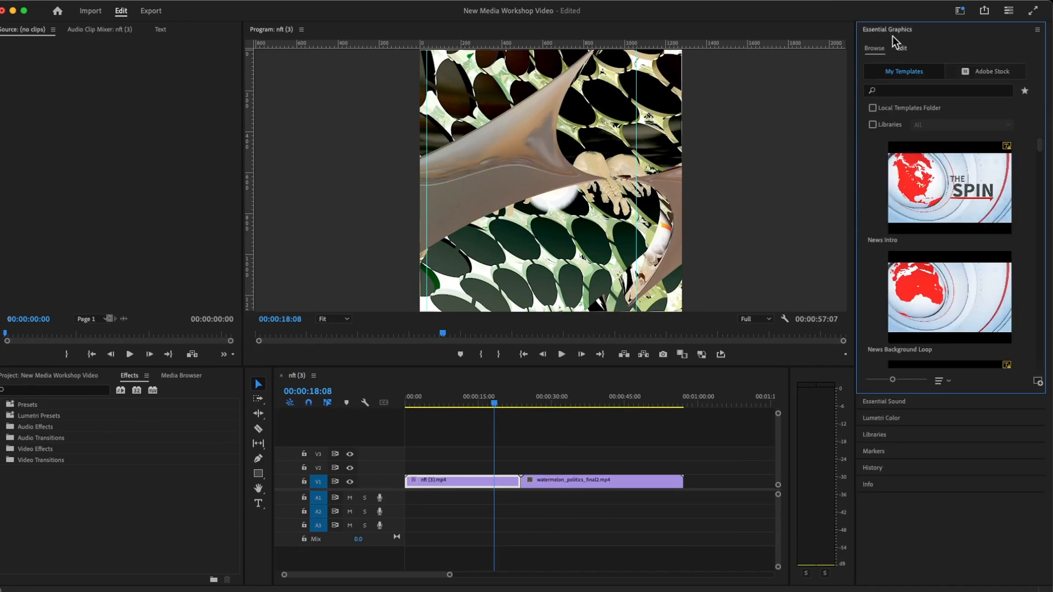
{"action": "left_click", "coordinate": [892, 36]}
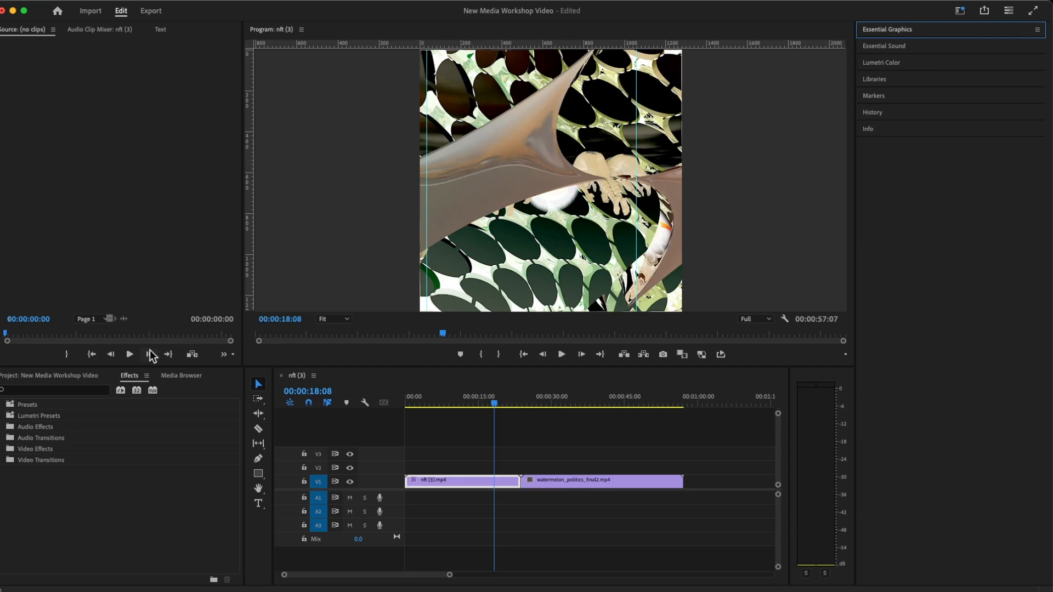
{"action": "left_click", "coordinate": [129, 375]}
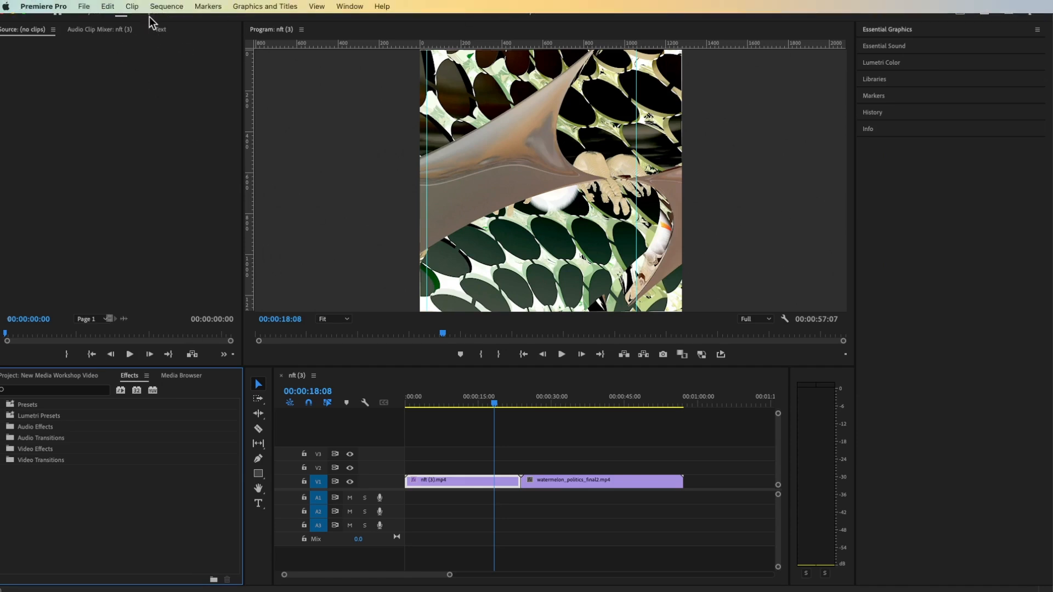
{"action": "left_click", "coordinate": [349, 10]}
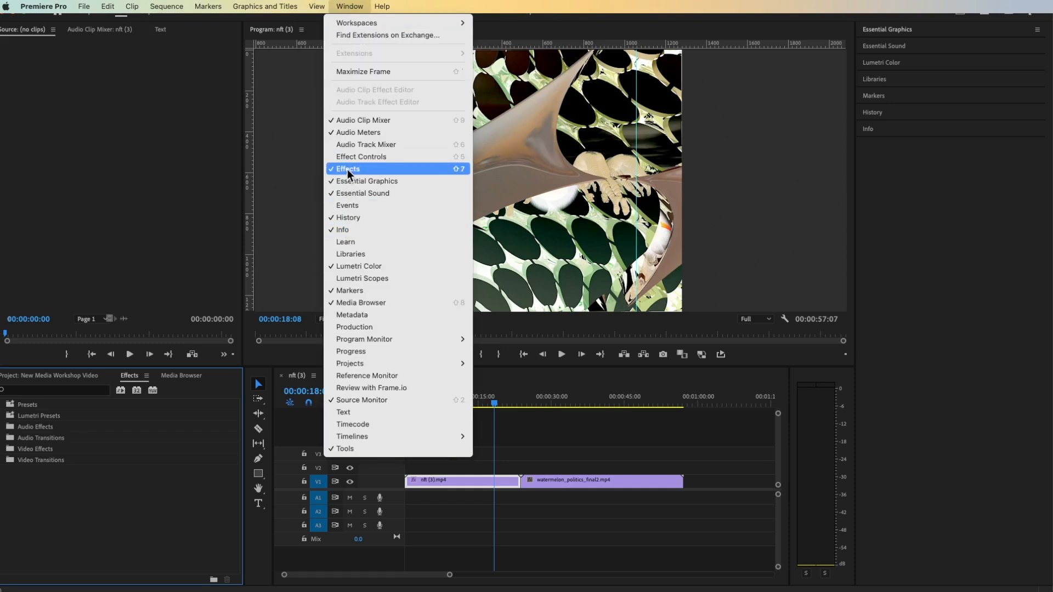
{"action": "left_click", "coordinate": [186, 126]}
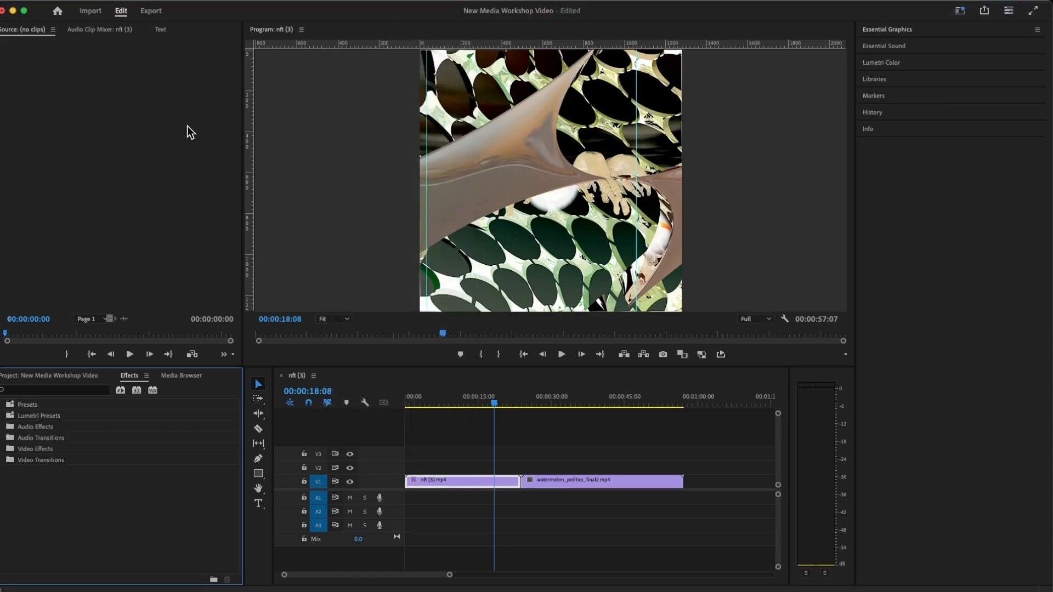
{"action": "left_click", "coordinate": [146, 376]}
{"action": "left_click", "coordinate": [134, 383]}
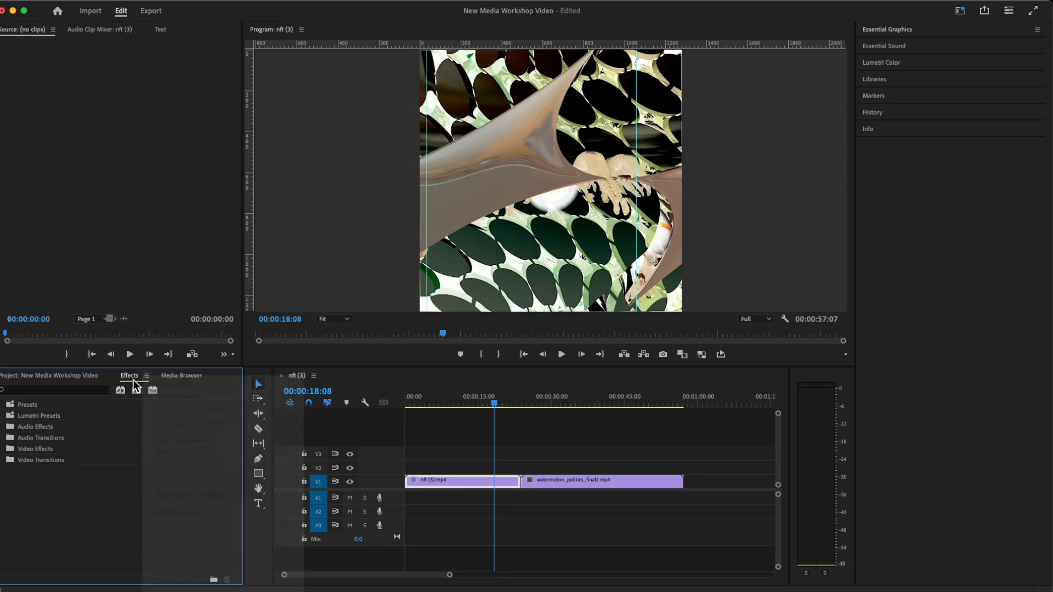
{"action": "left_click", "coordinate": [464, 486]}
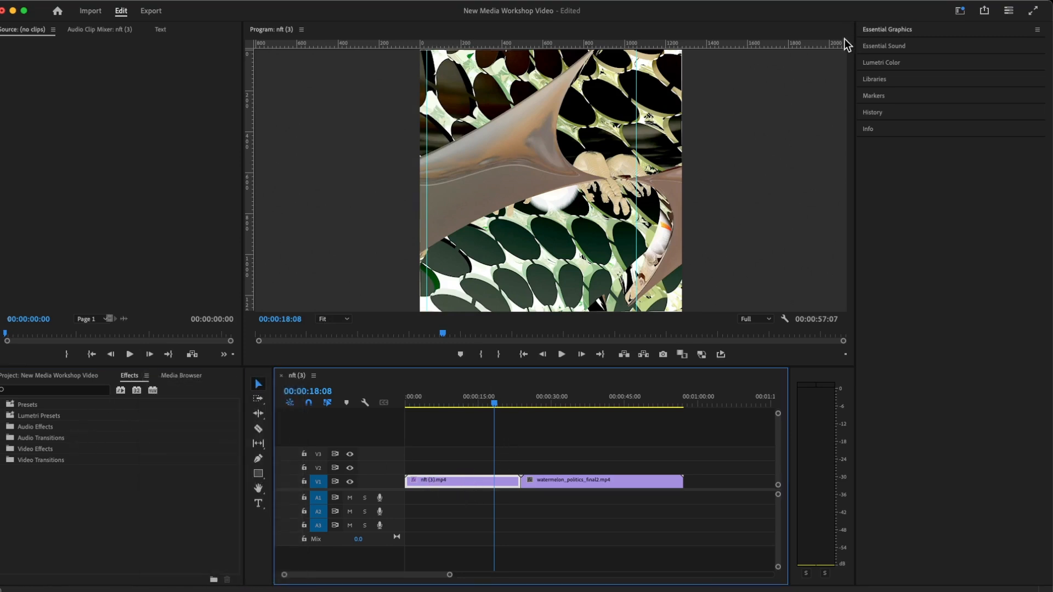
Return to the Editing workspace
{"action": "mouse_move", "coordinate": [270, 7]}
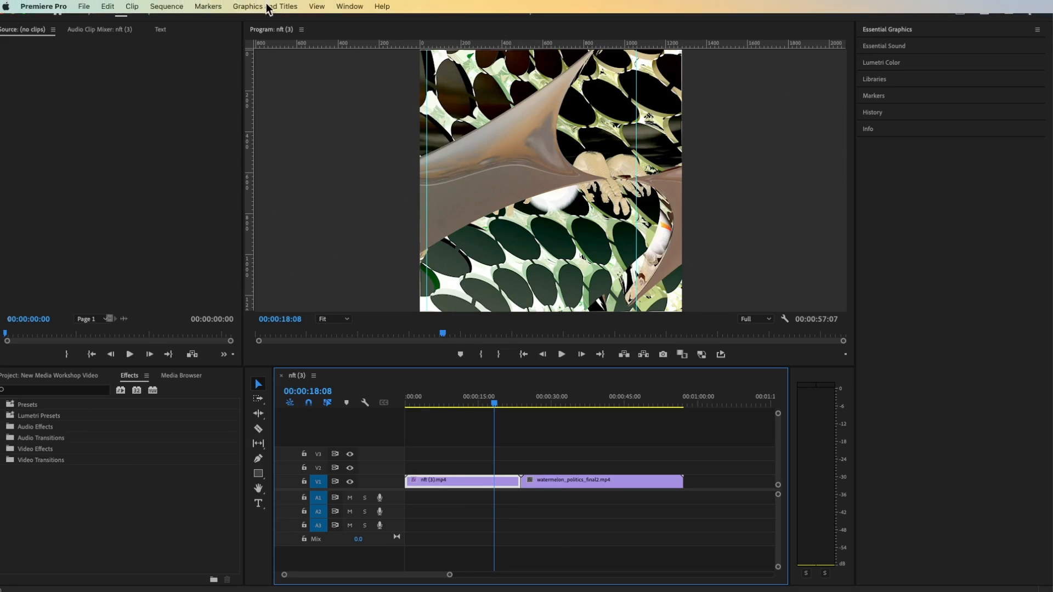
{"action": "left_click", "coordinate": [344, 7]}
{"action": "mouse_move", "coordinate": [350, 25]}
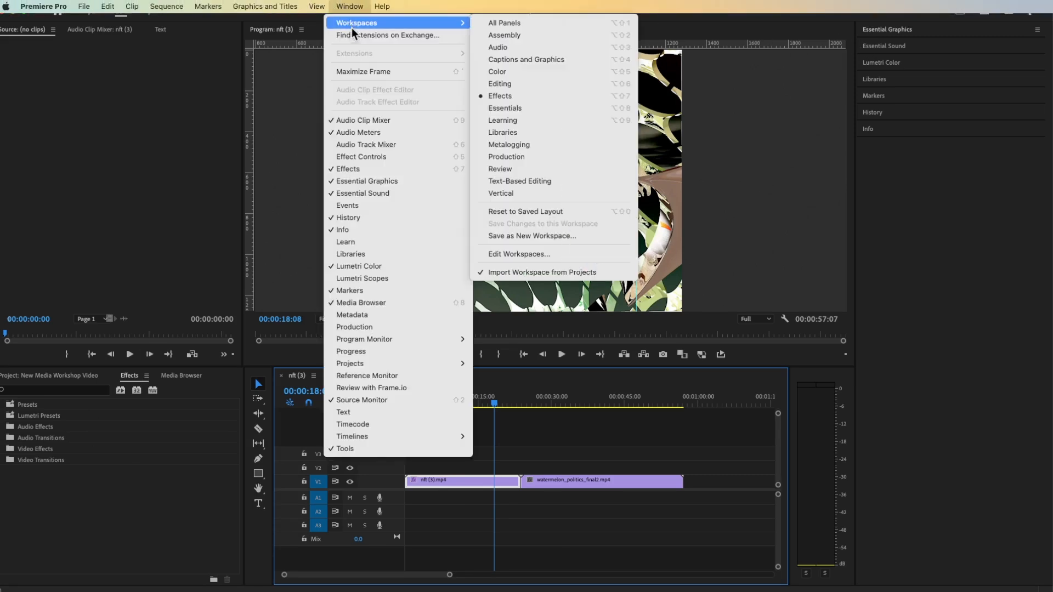
{"action": "left_click", "coordinate": [498, 83]}
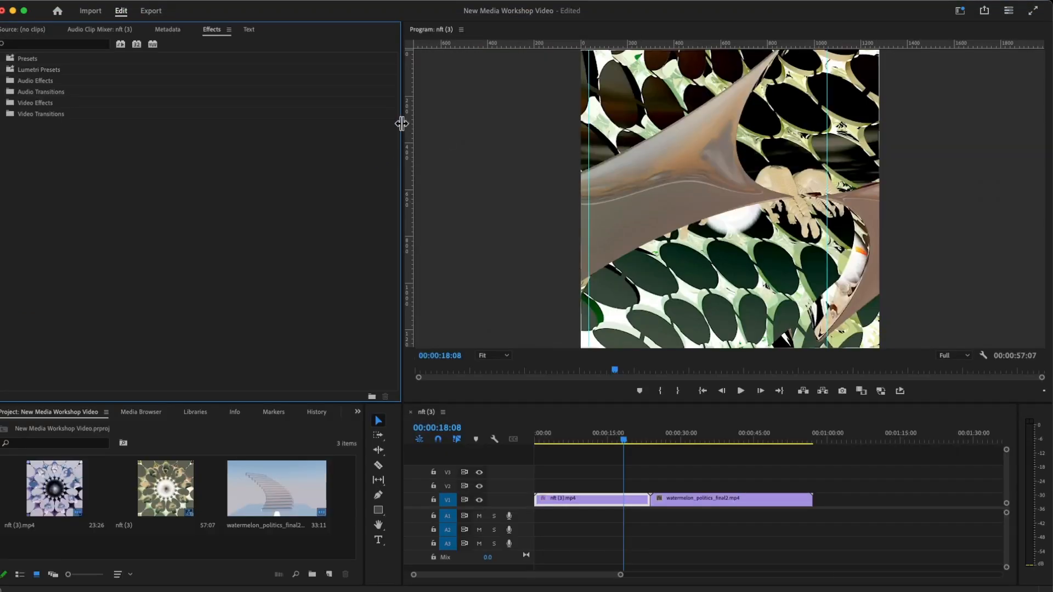
{"action": "left_click", "coordinate": [407, 96]}
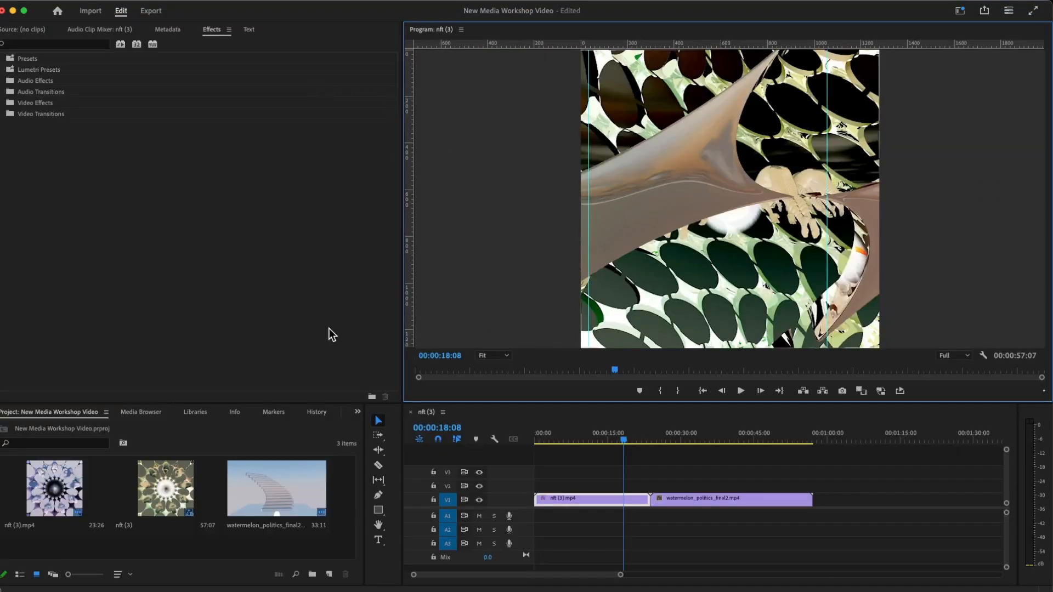
Examine the Source, Audio Clip Mixer, Metadata, Effects and Text views for the first clip's applied effect settings
{"action": "left_click", "coordinate": [357, 411]}
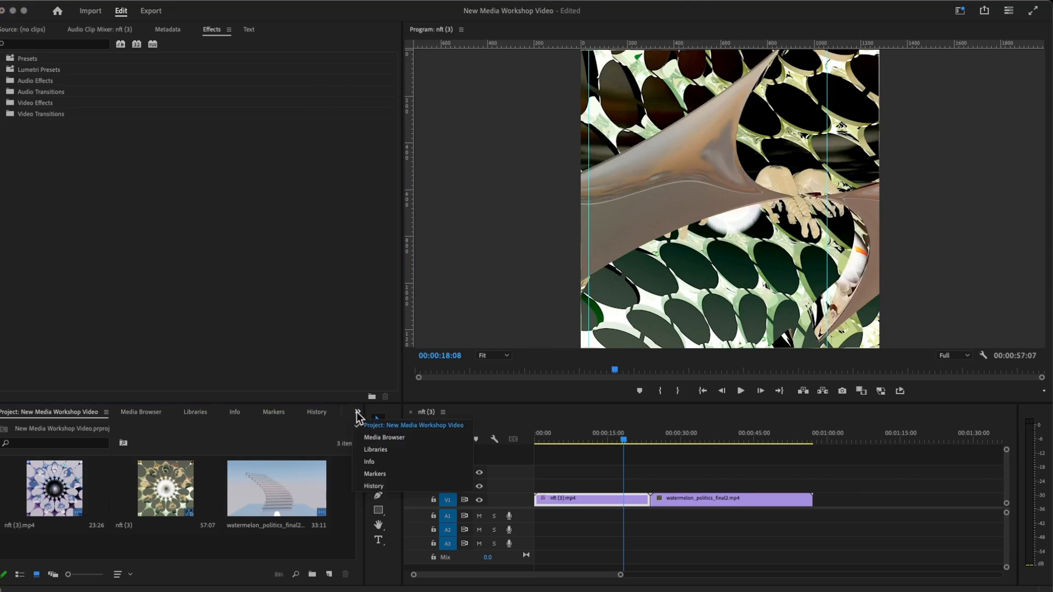
{"action": "left_click", "coordinate": [309, 439]}
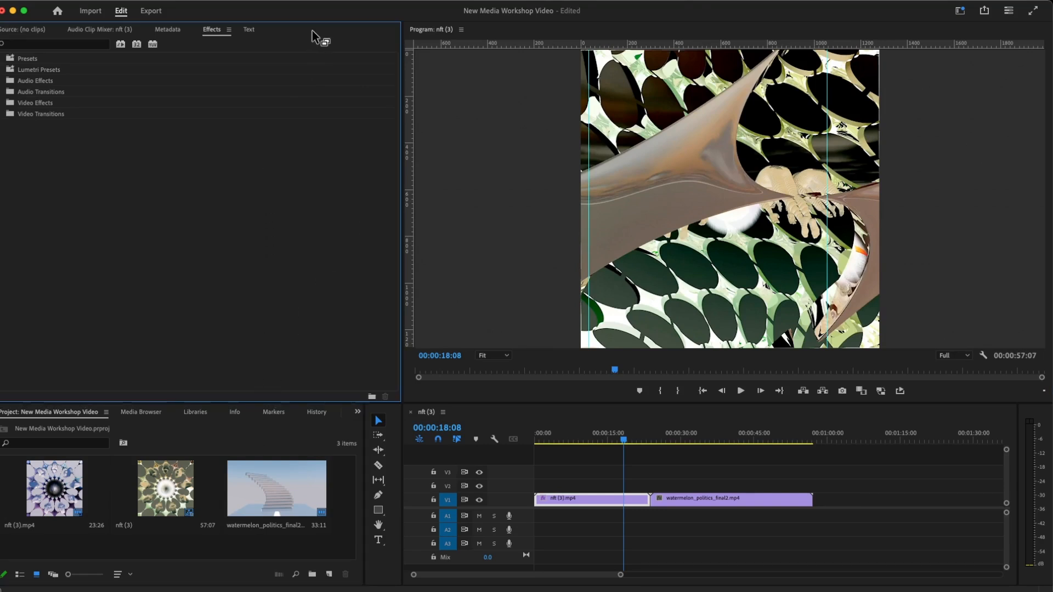
{"action": "left_click", "coordinate": [249, 33]}
{"action": "left_click", "coordinate": [212, 31]}
{"action": "left_click", "coordinate": [630, 502]}
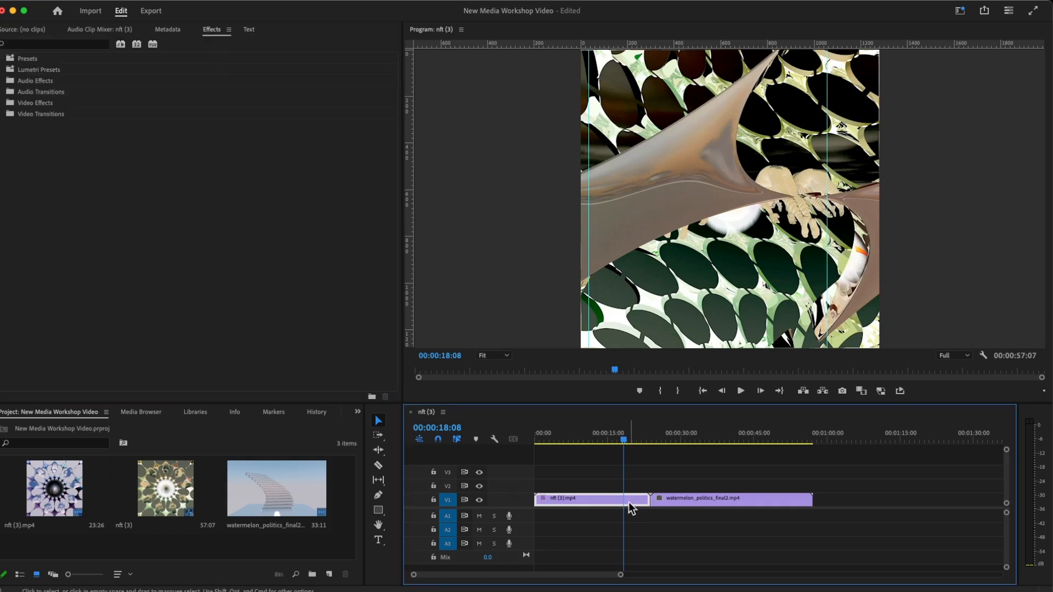
{"action": "left_click", "coordinate": [654, 264]}
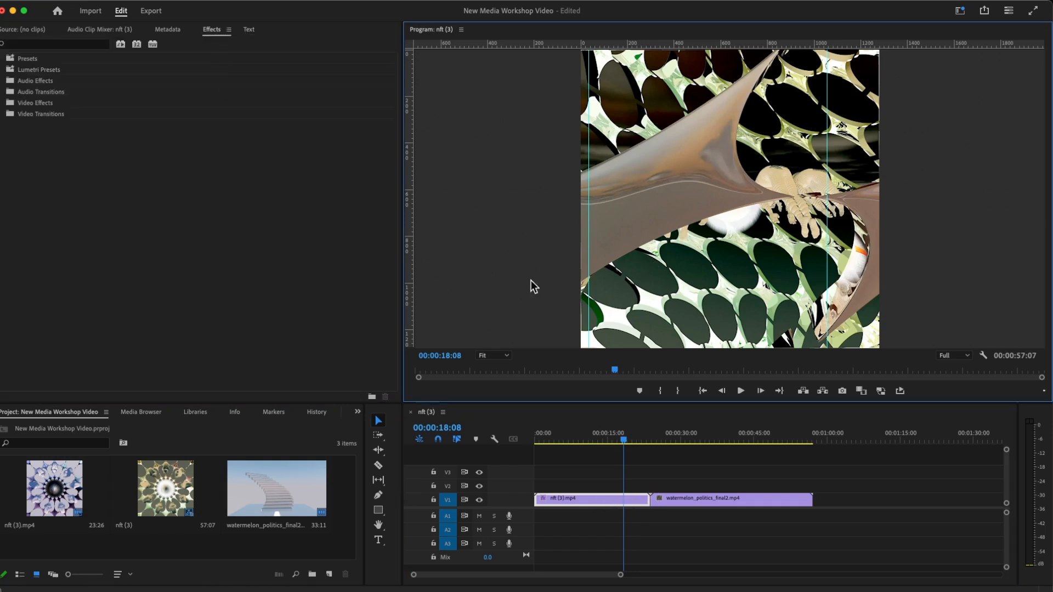
{"action": "left_click", "coordinate": [165, 488]}
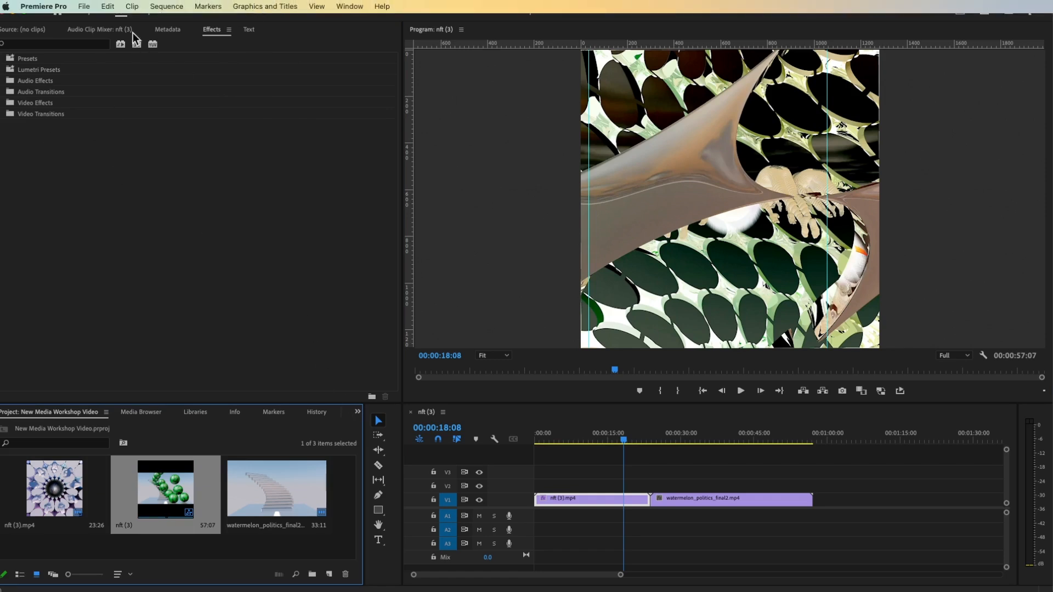
{"action": "left_click", "coordinate": [108, 29]}
{"action": "left_click", "coordinate": [159, 30]}
{"action": "left_click", "coordinate": [210, 31]}
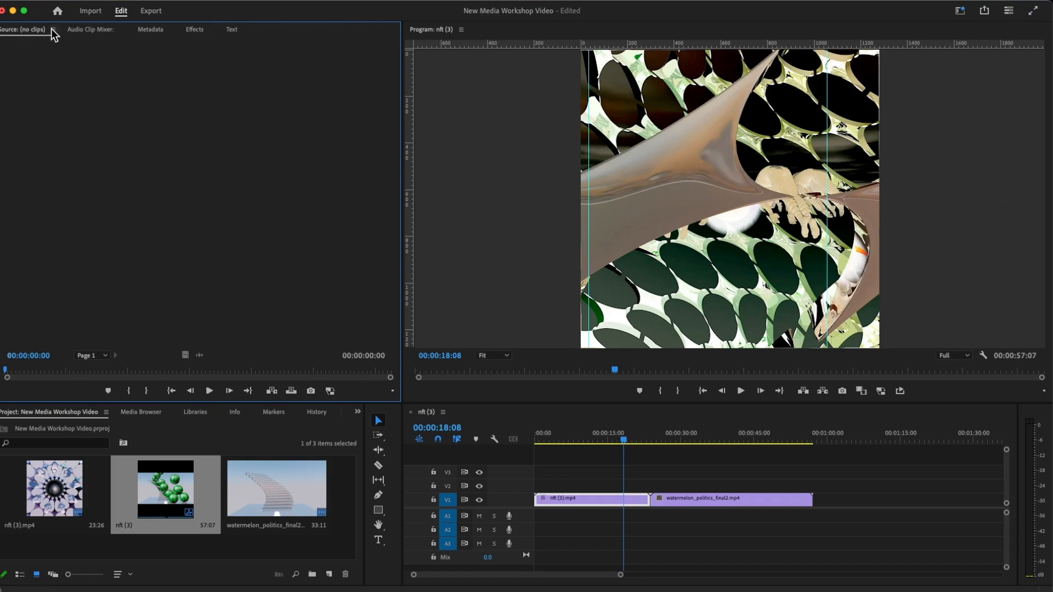
{"action": "left_click", "coordinate": [151, 32]}
{"action": "left_click", "coordinate": [198, 32]}
{"action": "left_click", "coordinate": [233, 30]}
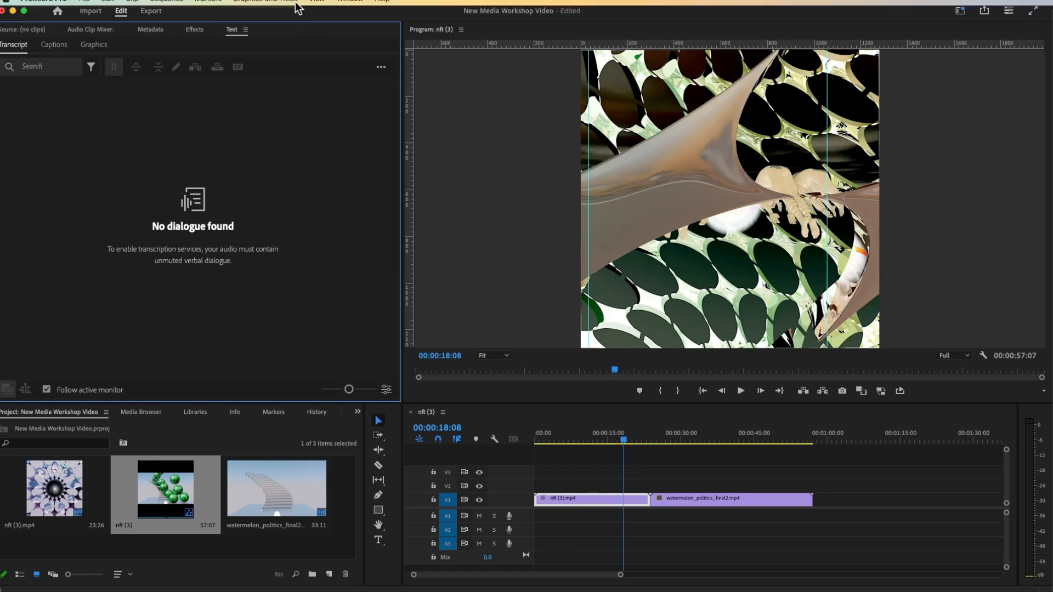
Show the Effect Controls for the first clip in the timeline
{"action": "mouse_move", "coordinate": [342, 4]}
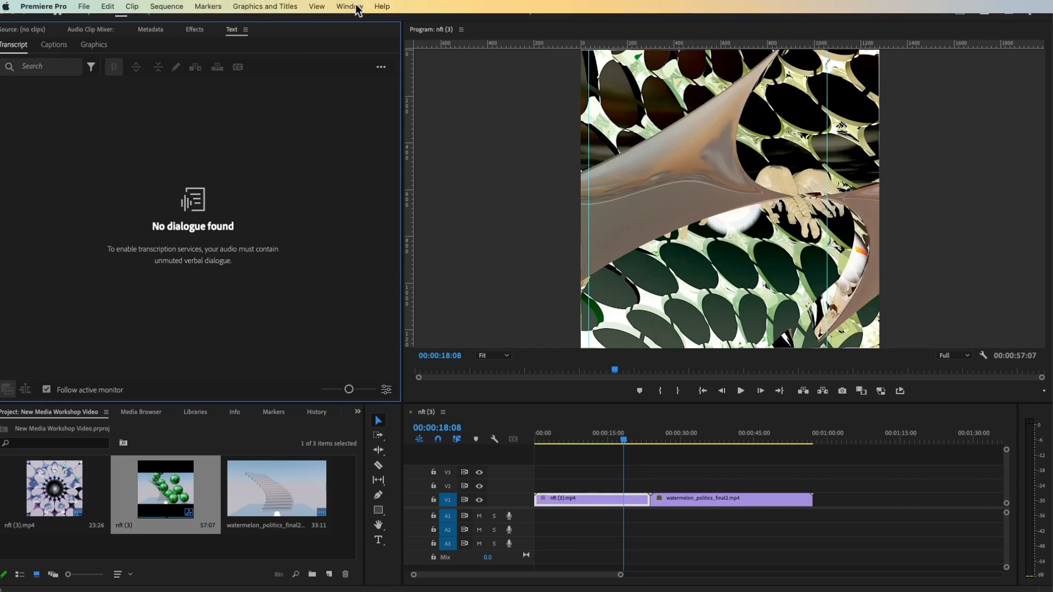
{"action": "left_click", "coordinate": [308, 6]}
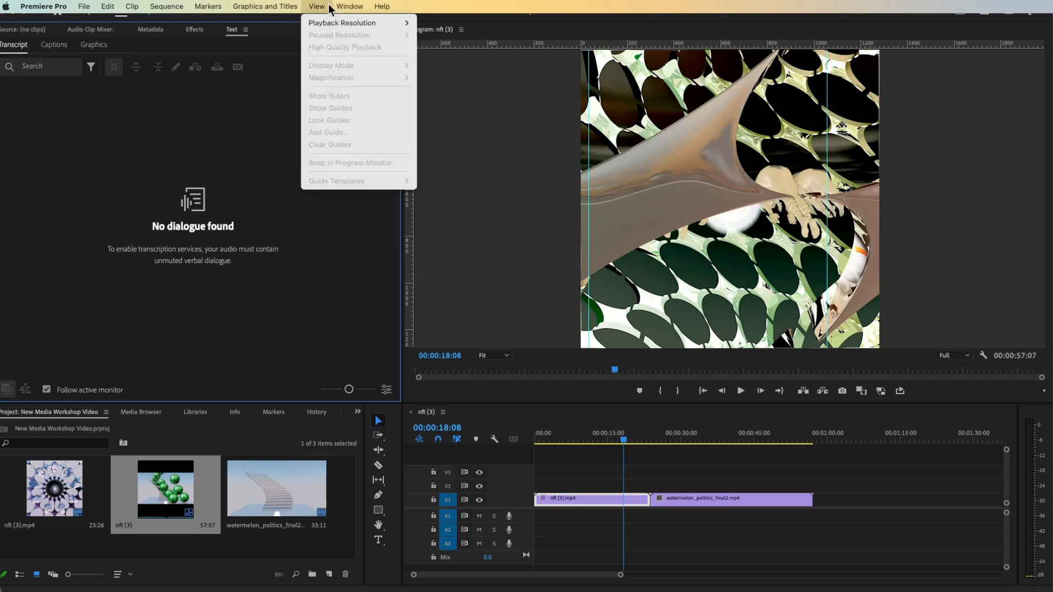
{"action": "mouse_move", "coordinate": [342, 6]}
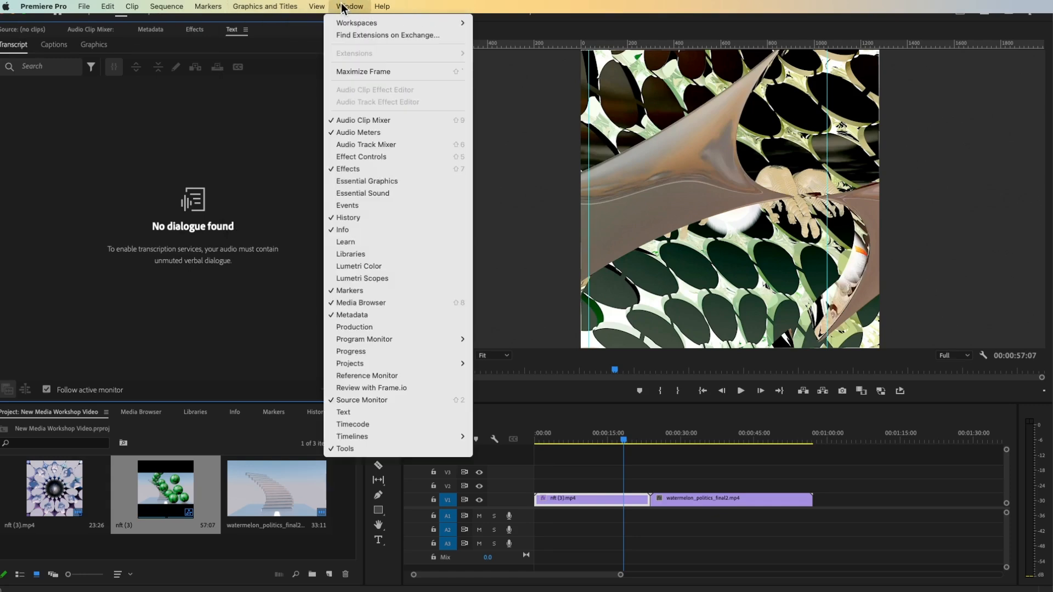
{"action": "left_click", "coordinate": [348, 156]}
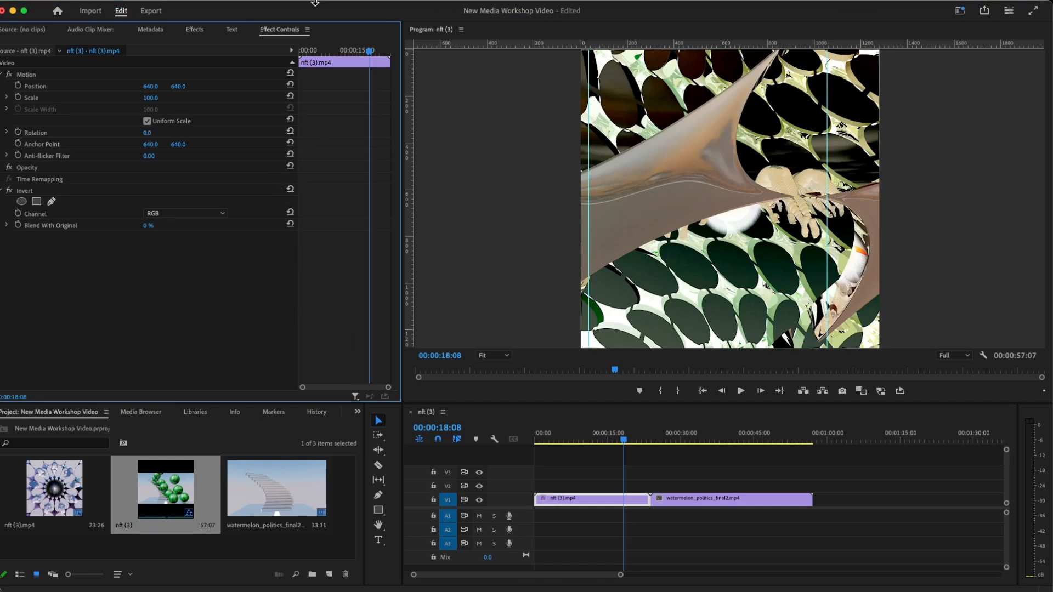
{"action": "left_click", "coordinate": [349, 8]}
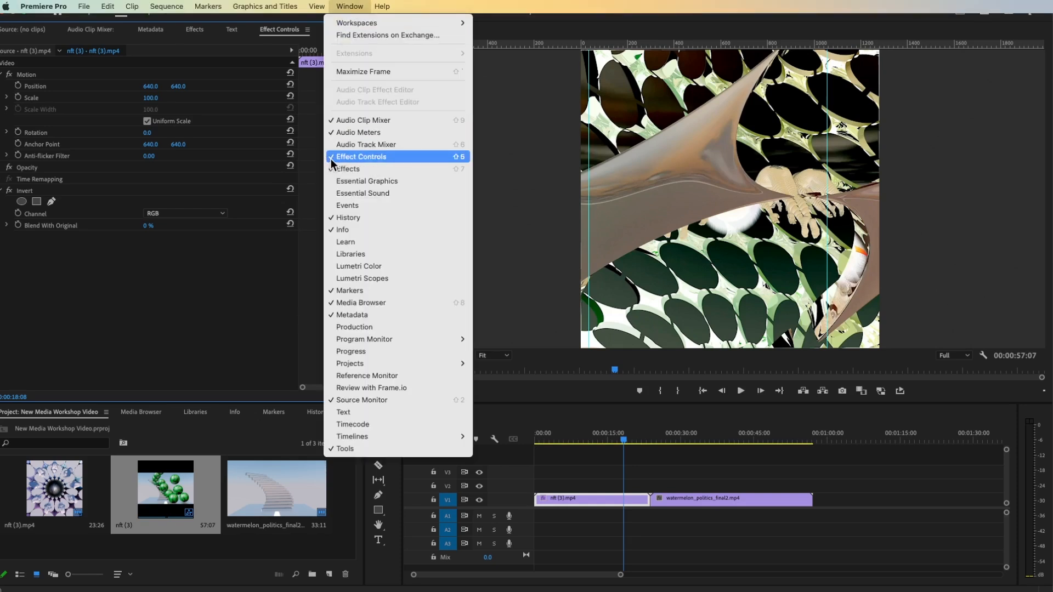
{"action": "left_click", "coordinate": [324, 34]}
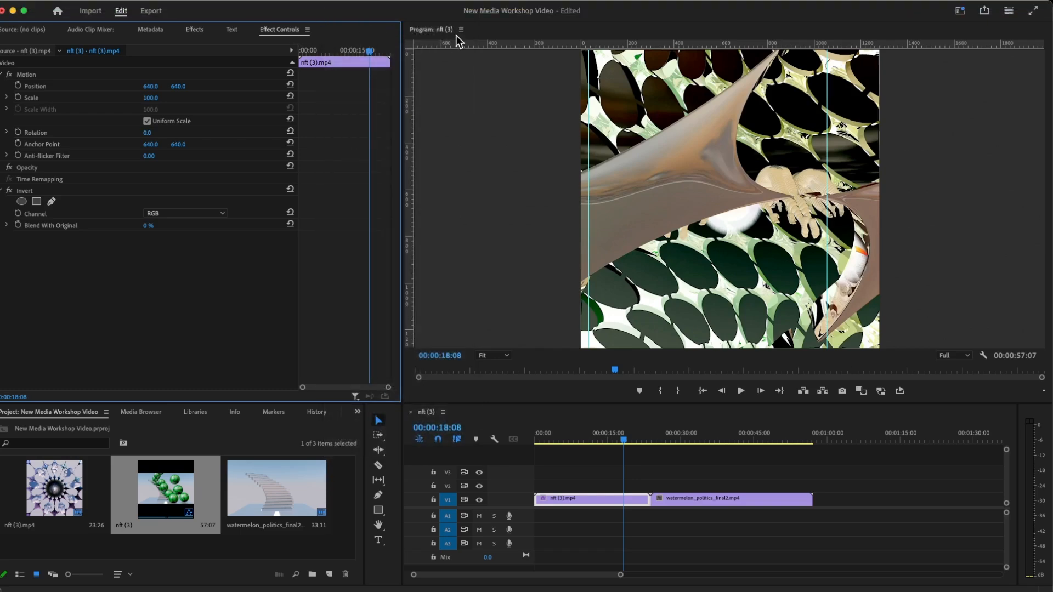
{"action": "left_click_drag", "start_coordinate": [474, 32], "coordinate": [354, 38]}
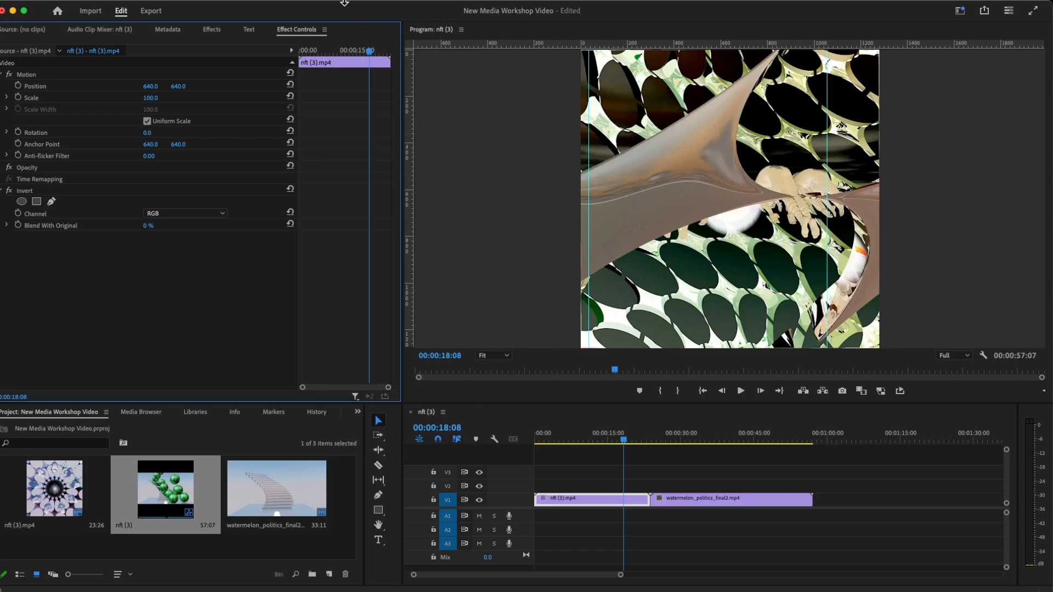
{"action": "left_click", "coordinate": [347, 6]}
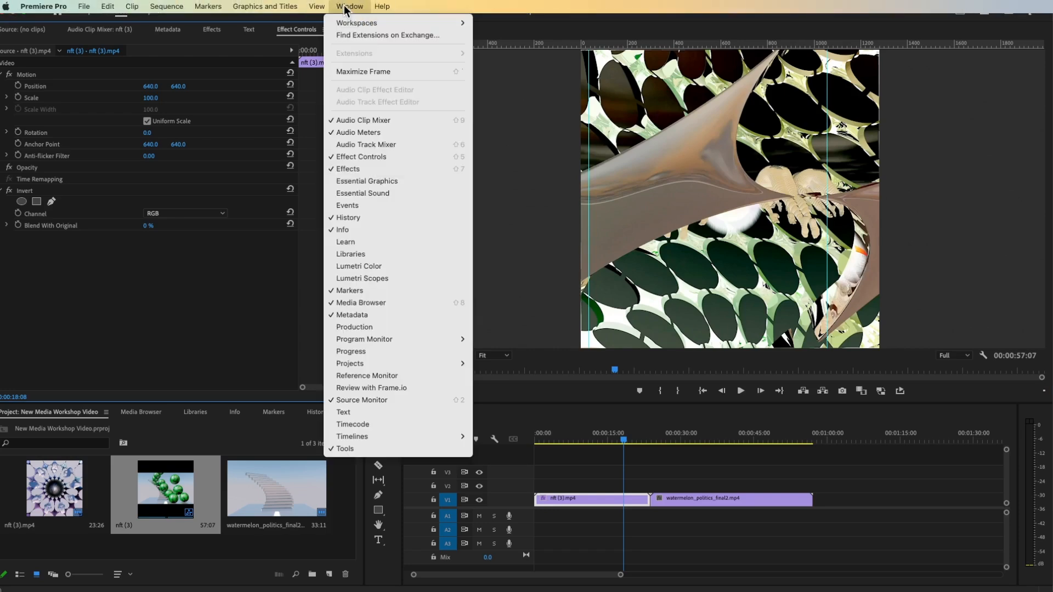
{"action": "left_click", "coordinate": [334, 158]}
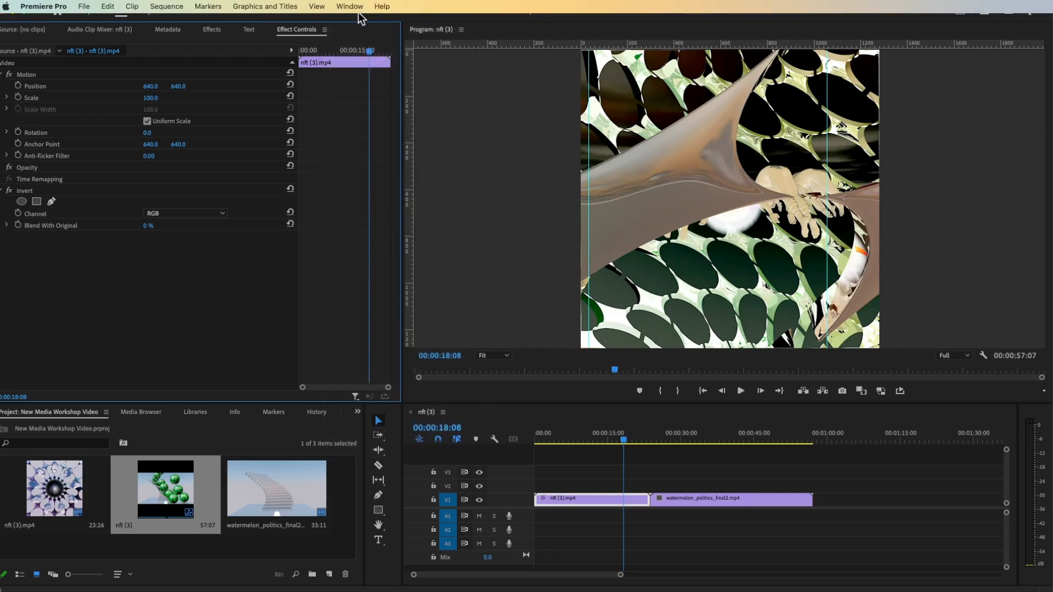
{"action": "left_click", "coordinate": [350, 6]}
{"action": "left_click", "coordinate": [327, 157]}
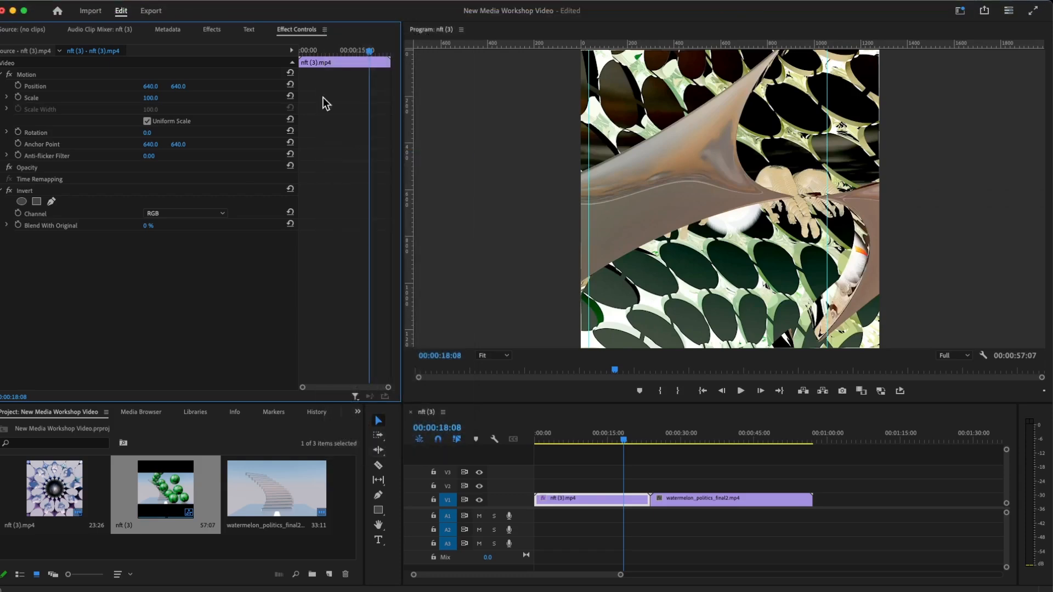
Close the Effect Controls and show them again
{"action": "left_click", "coordinate": [324, 30]}
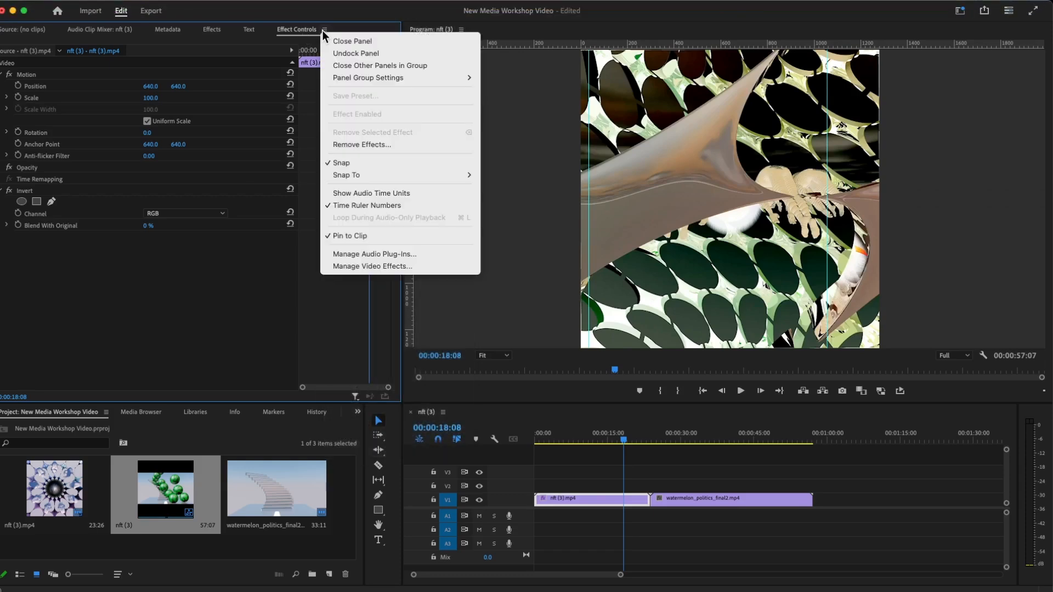
{"action": "left_click", "coordinate": [348, 41]}
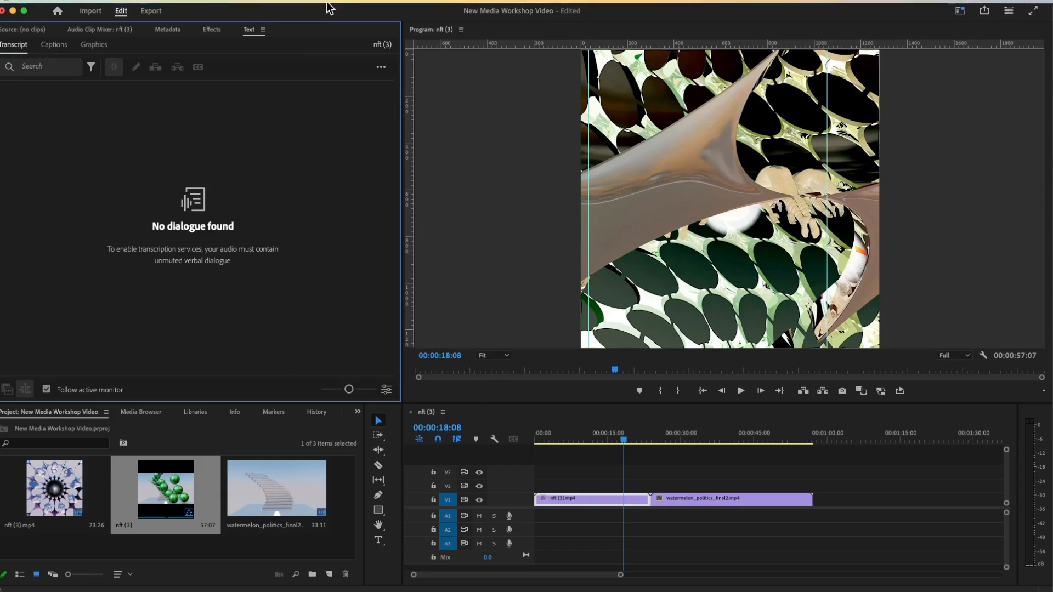
{"action": "left_click", "coordinate": [347, 6]}
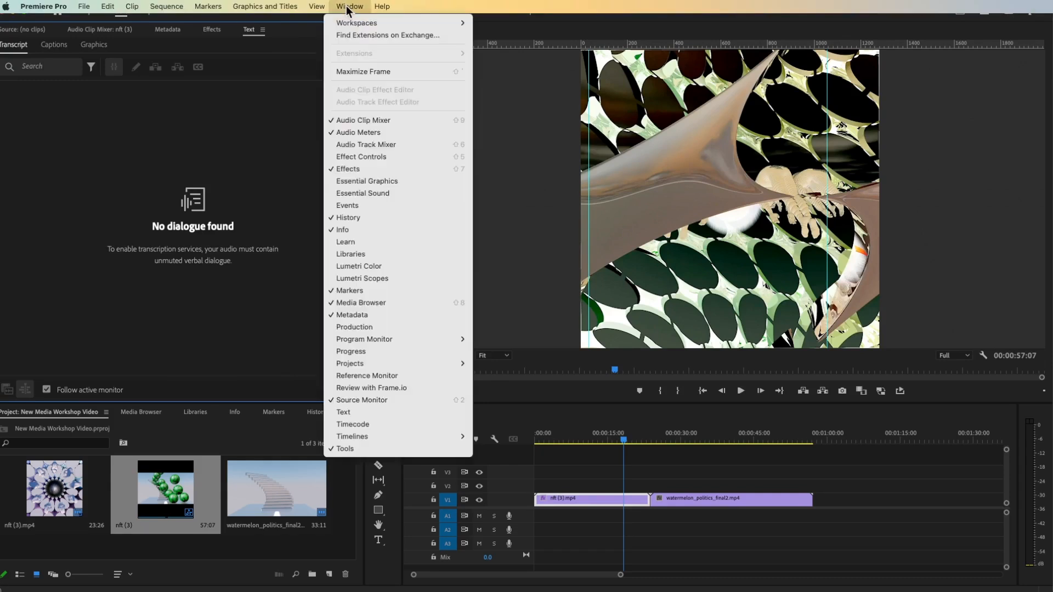
{"action": "left_click", "coordinate": [332, 158]}
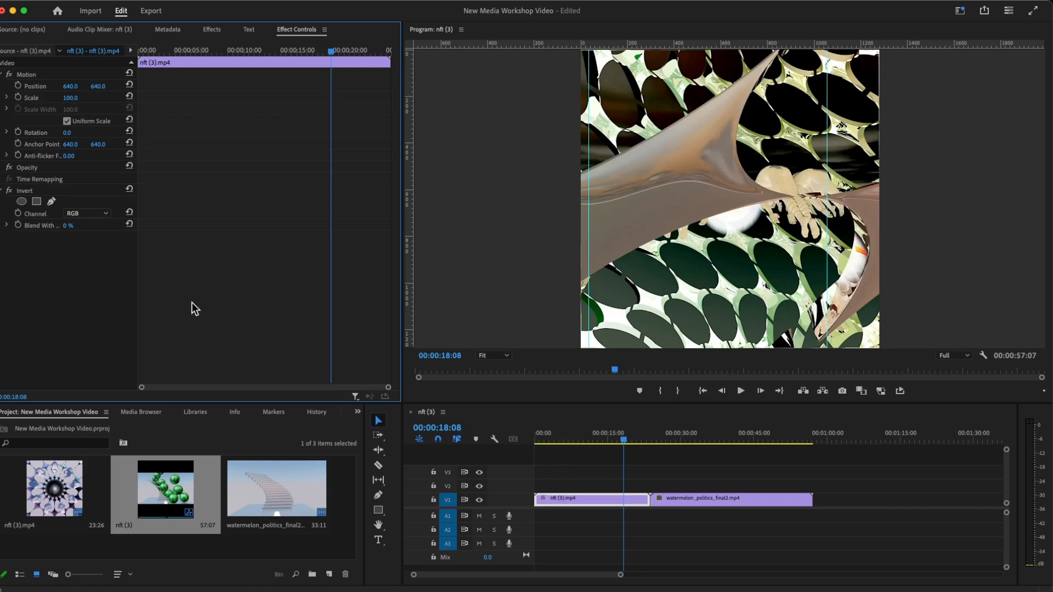
Remove the Invert effect from the first clip
{"action": "left_click", "coordinate": [3, 190]}
{"action": "left_click", "coordinate": [22, 190]}
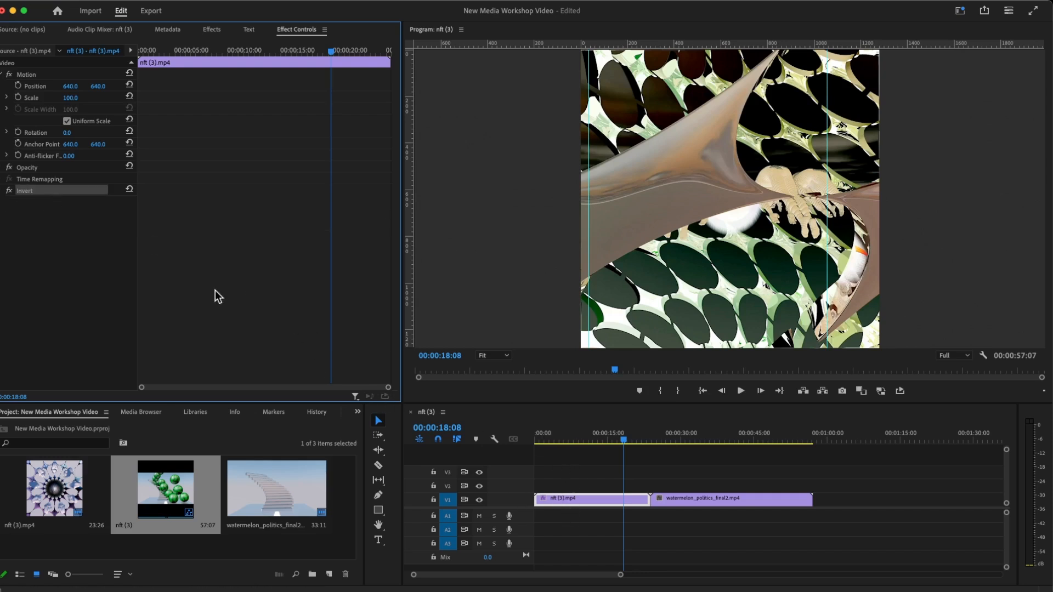
{"action": "key", "text": "Delete"}
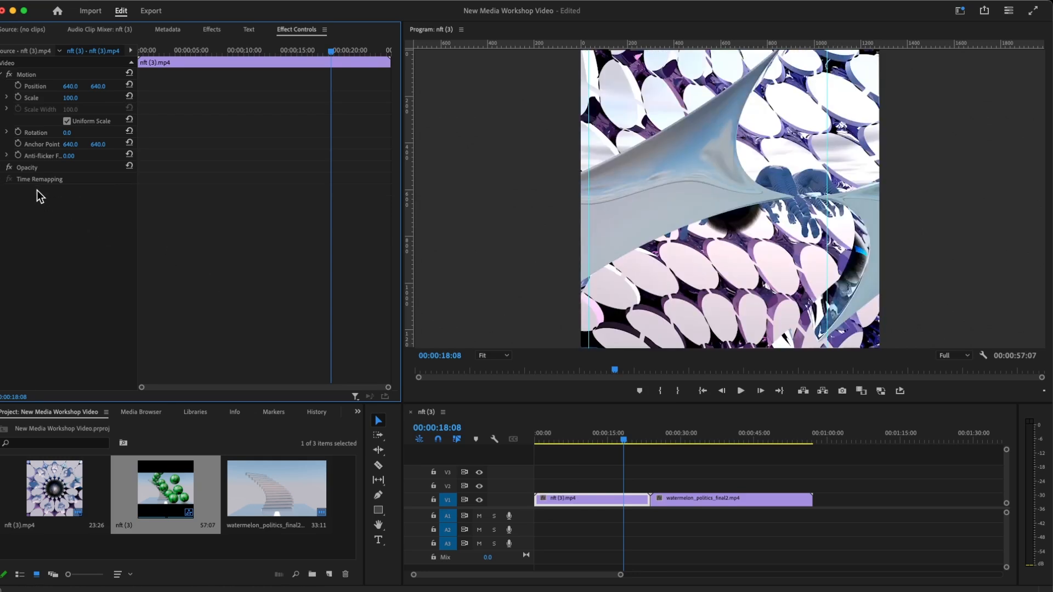
Apply the Turbulent Displace effect from the Distort video effects to the first clip, and collapse the Video Effects list
{"action": "left_click", "coordinate": [211, 31]}
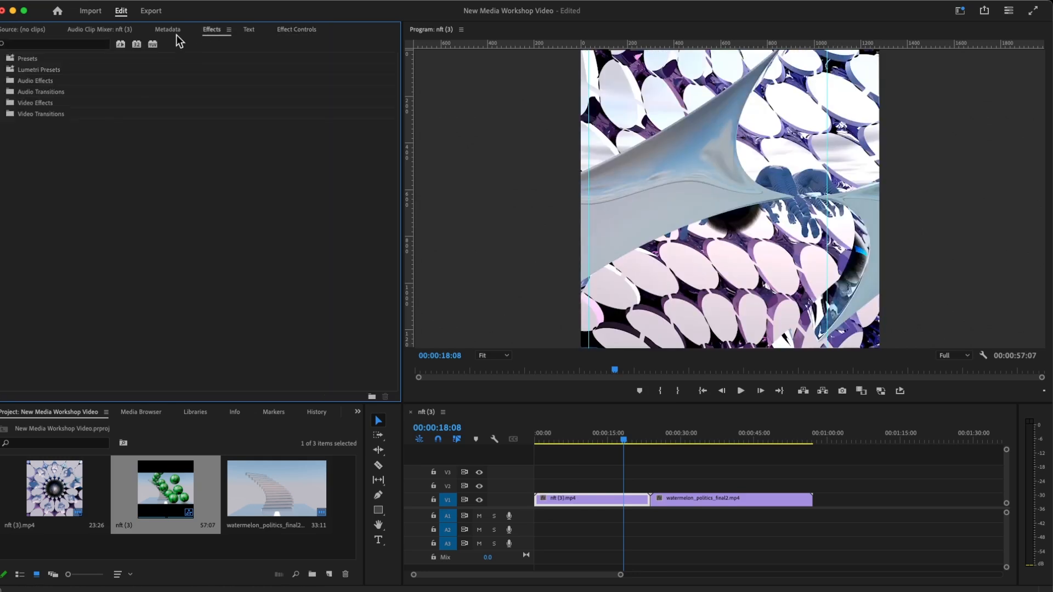
{"action": "left_click", "coordinate": [3, 103]}
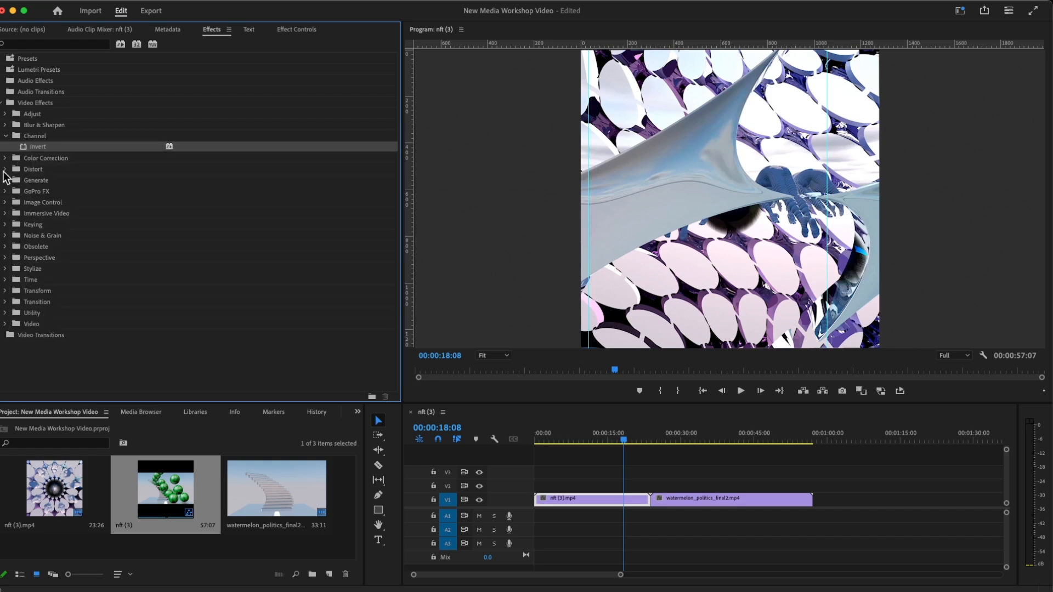
{"action": "left_click", "coordinate": [5, 170]}
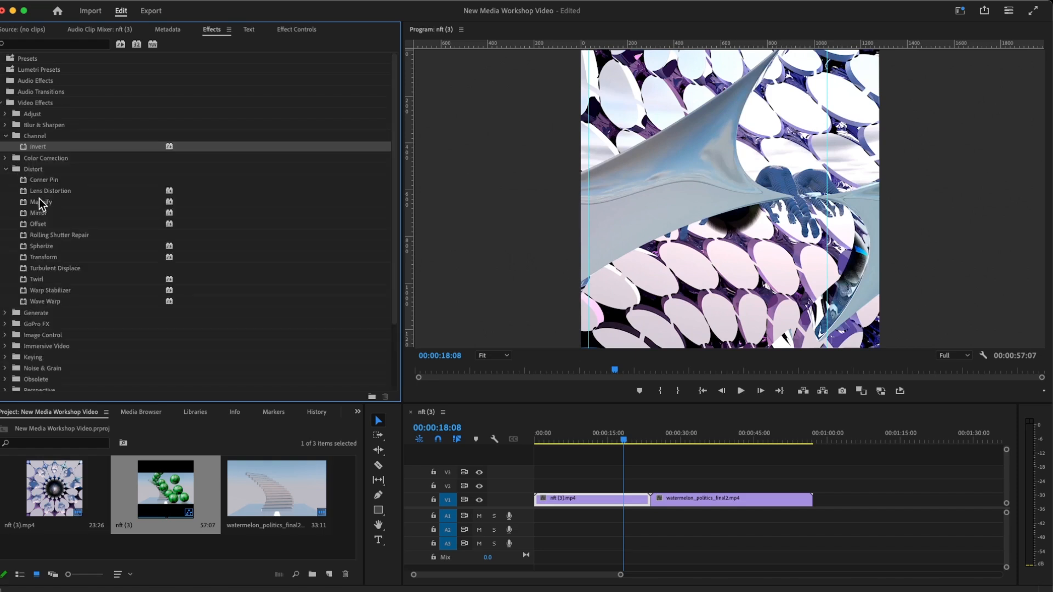
{"action": "left_click", "coordinate": [16, 202]}
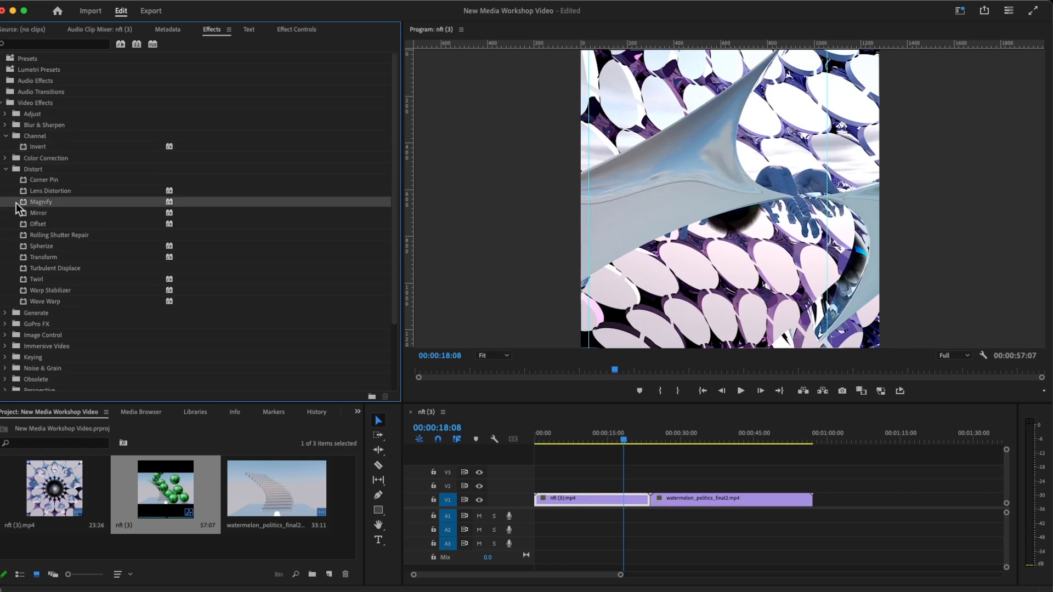
{"action": "left_click", "coordinate": [22, 268]}
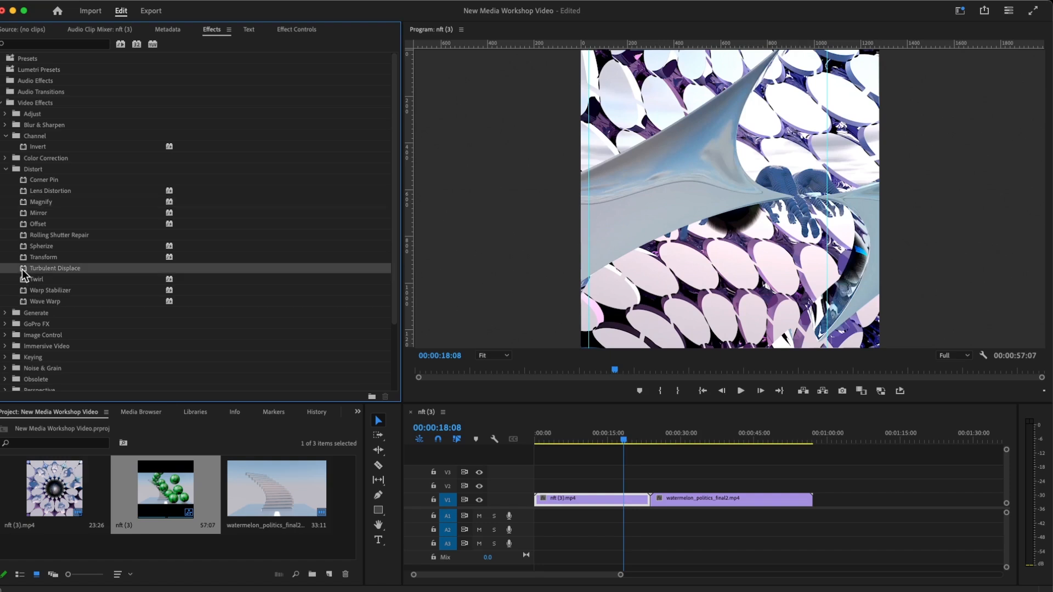
{"action": "left_click_drag", "start_coordinate": [299, 327], "coordinate": [584, 505]}
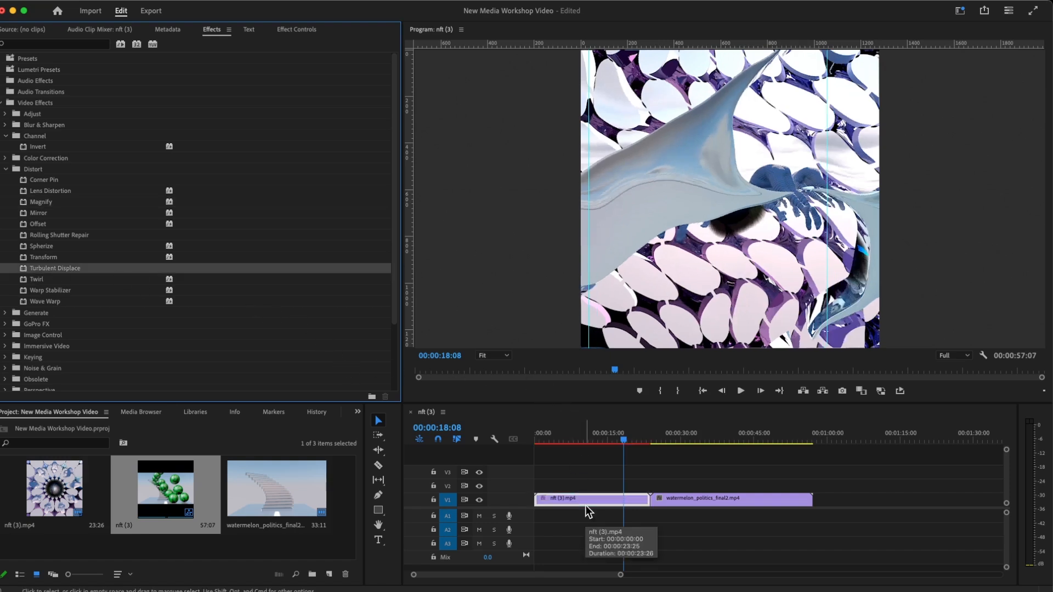
{"action": "left_click", "coordinate": [2, 104]}
Set the first clip's Turbulent Displace Amount to 317 and Size to 48
{"action": "left_click", "coordinate": [287, 32]}
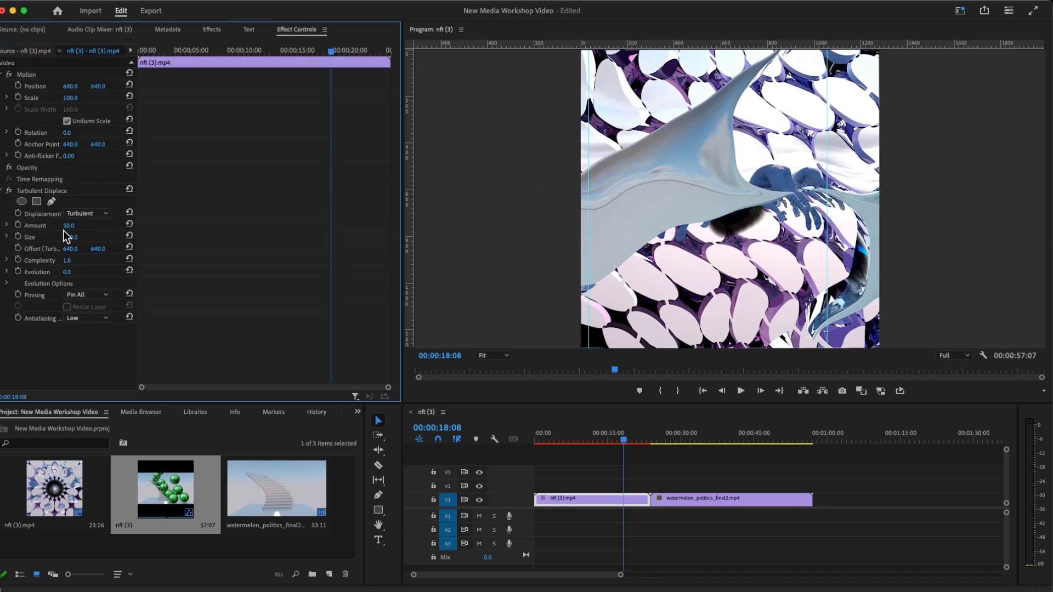
{"action": "left_click_drag", "start_coordinate": [68, 225], "coordinate": [217, 225]}
{"action": "left_click_drag", "start_coordinate": [72, 241], "coordinate": [130, 256]}
Play the sequence from the start to preview the distorted first clip, and return the playhead to 00:00:13:22
{"action": "left_click_drag", "start_coordinate": [624, 440], "coordinate": [488, 441]}
{"action": "left_click", "coordinate": [740, 391]}
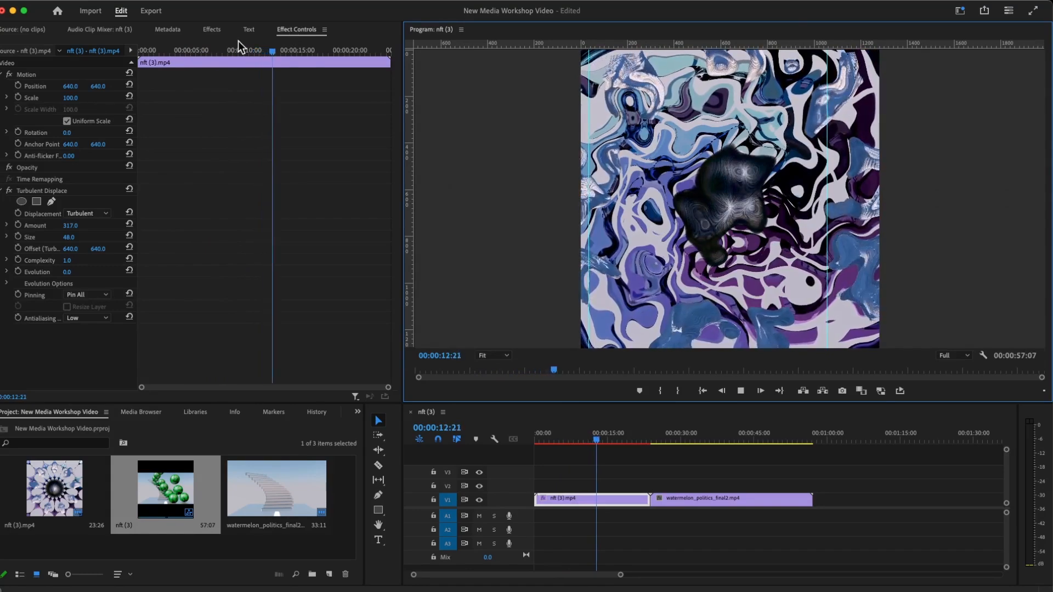
{"action": "left_click", "coordinate": [2, 74]}
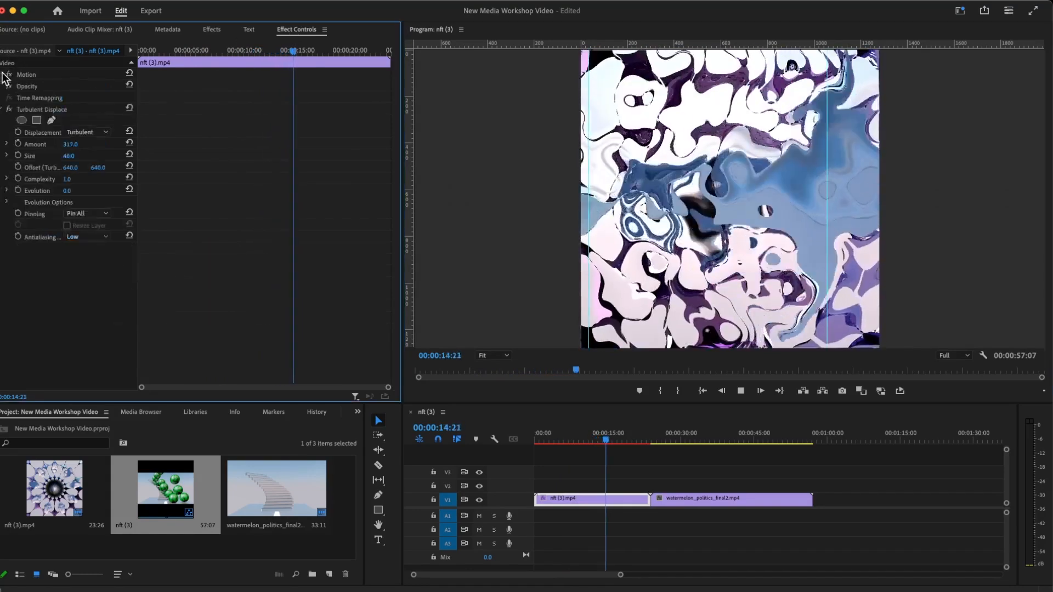
{"action": "left_click", "coordinate": [214, 30]}
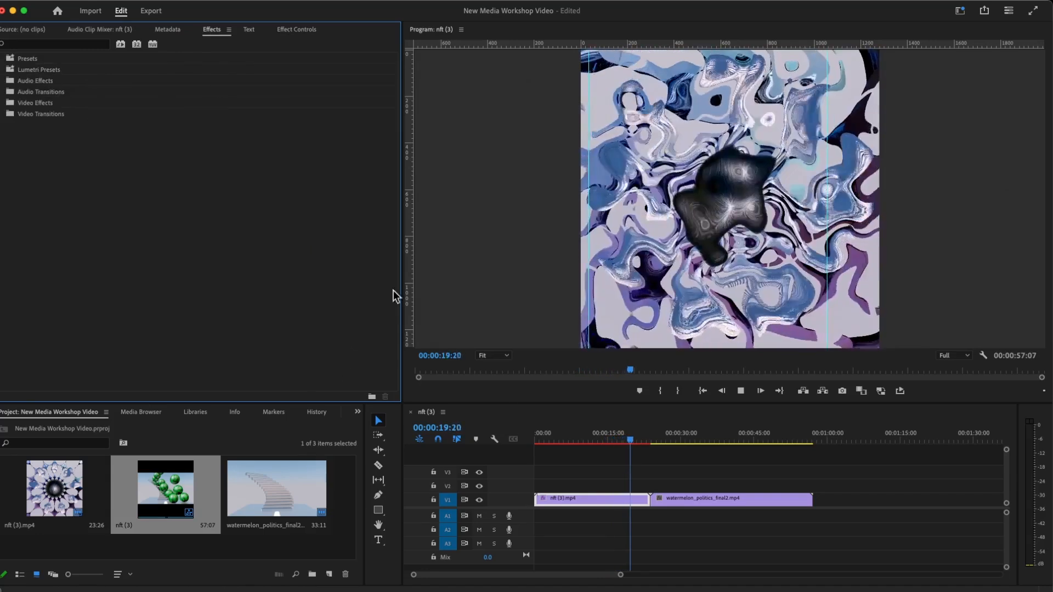
{"action": "left_click", "coordinate": [740, 391]}
{"action": "left_click_drag", "start_coordinate": [640, 441], "coordinate": [601, 444]}
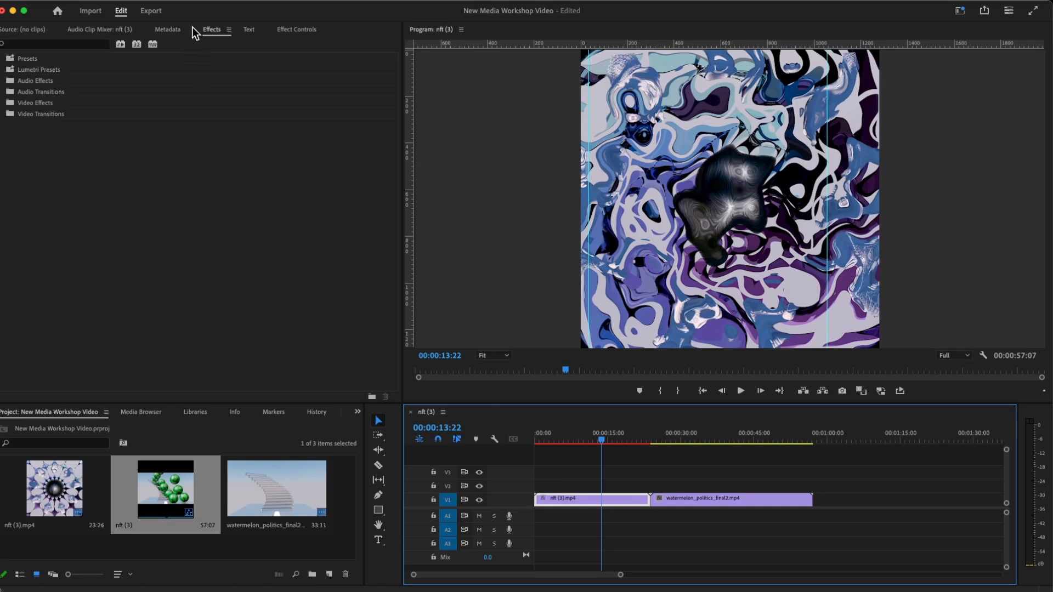
Apply the Film Dissolve transition at the cut between the two clips on track V1
{"action": "left_click", "coordinate": [4, 114]}
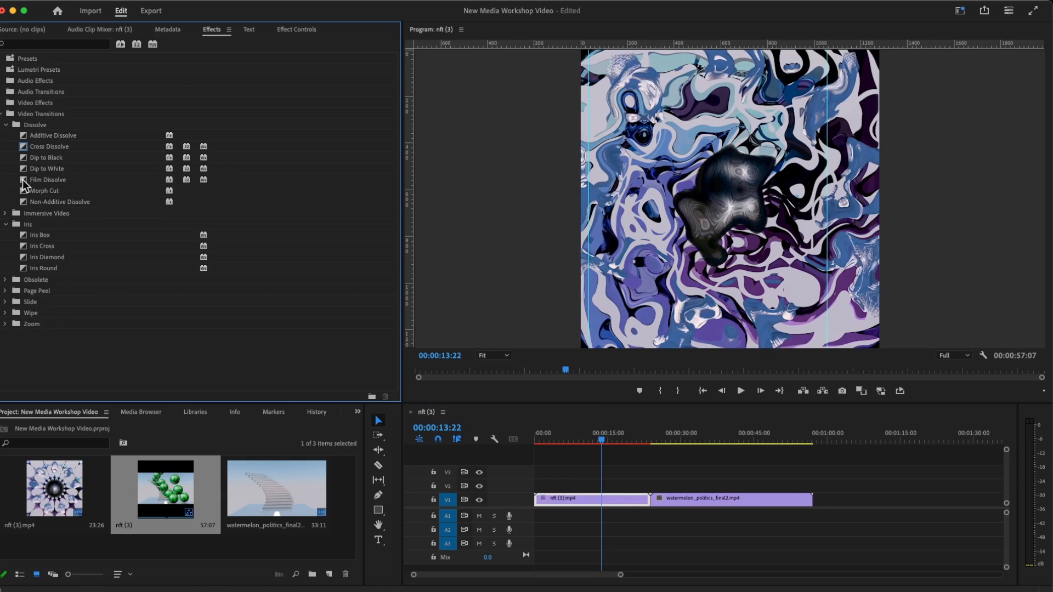
{"action": "left_click_drag", "start_coordinate": [23, 184], "coordinate": [657, 514]}
{"action": "left_click", "coordinate": [600, 318]}
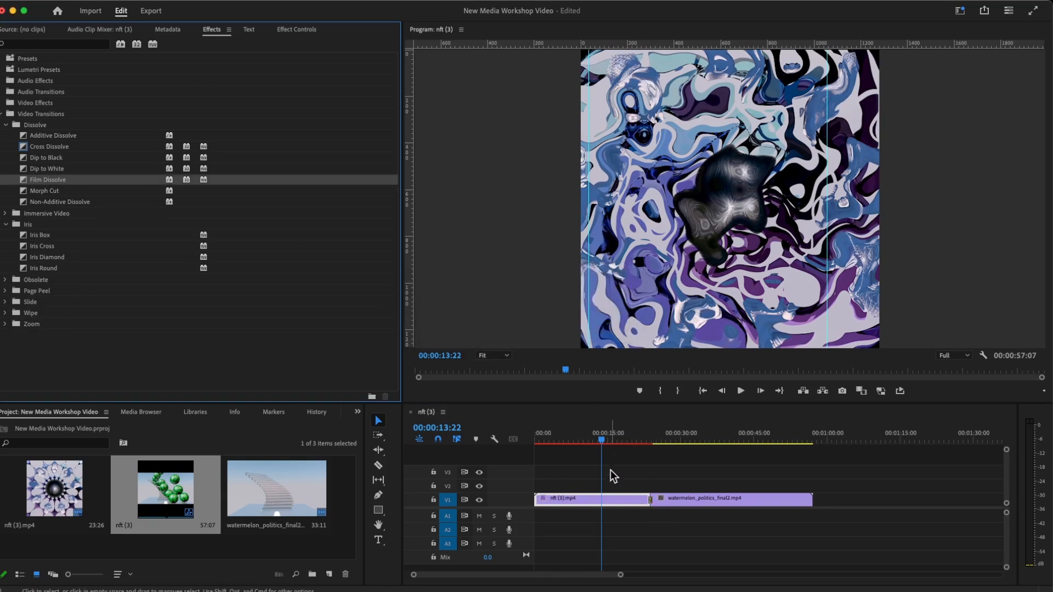
Place the playhead at 00:00:28:27 in the second clip and set the program monitor's zoom level to 25%
{"action": "left_click_drag", "start_coordinate": [603, 439], "coordinate": [640, 444]}
{"action": "left_click", "coordinate": [674, 438]}
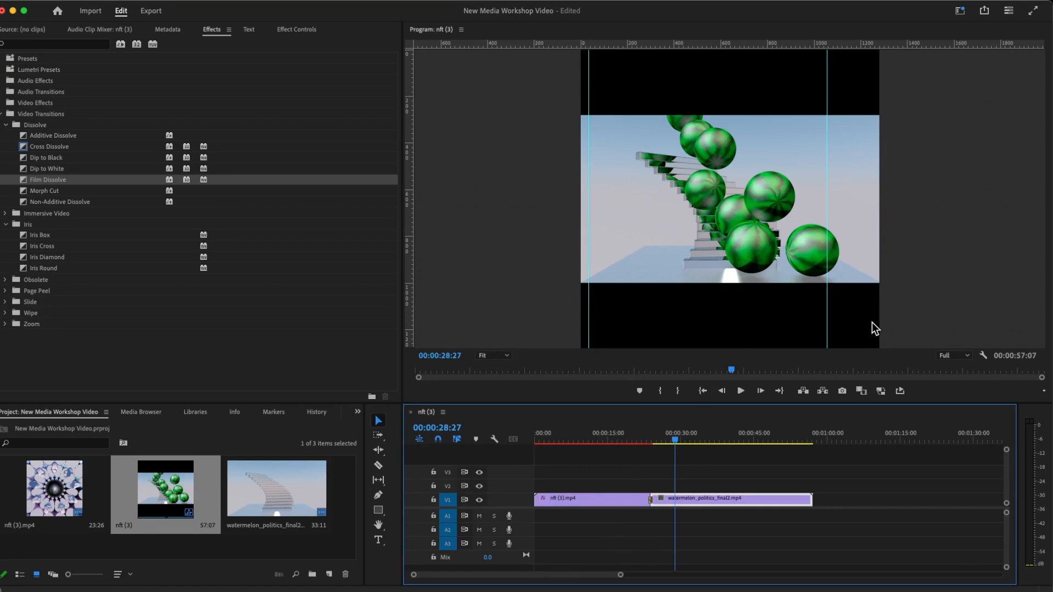
{"action": "left_click", "coordinate": [504, 355]}
{"action": "left_click", "coordinate": [503, 404]}
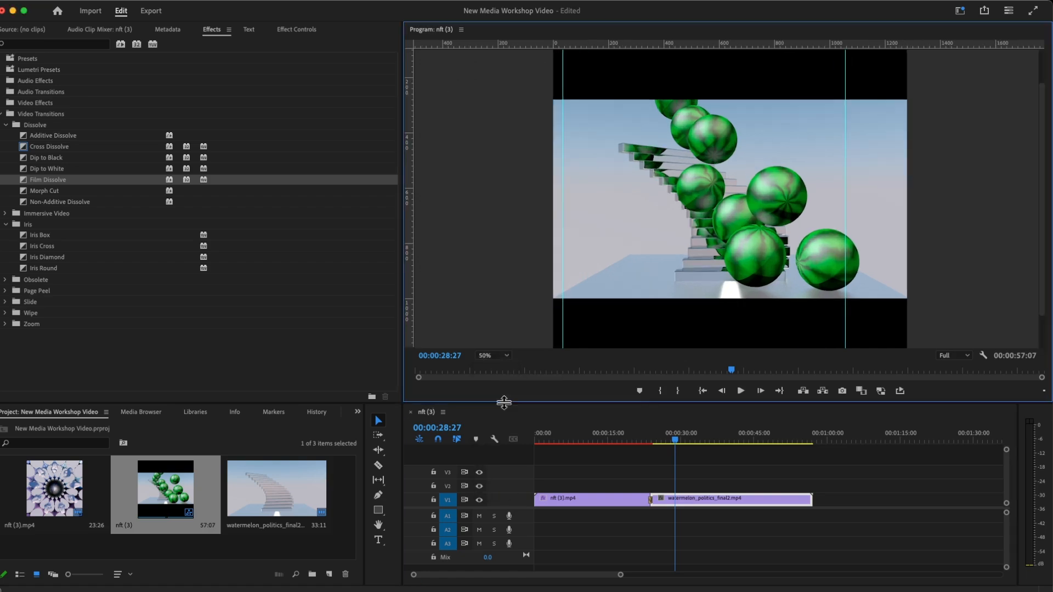
{"action": "left_click", "coordinate": [509, 356]}
{"action": "left_click", "coordinate": [501, 395]}
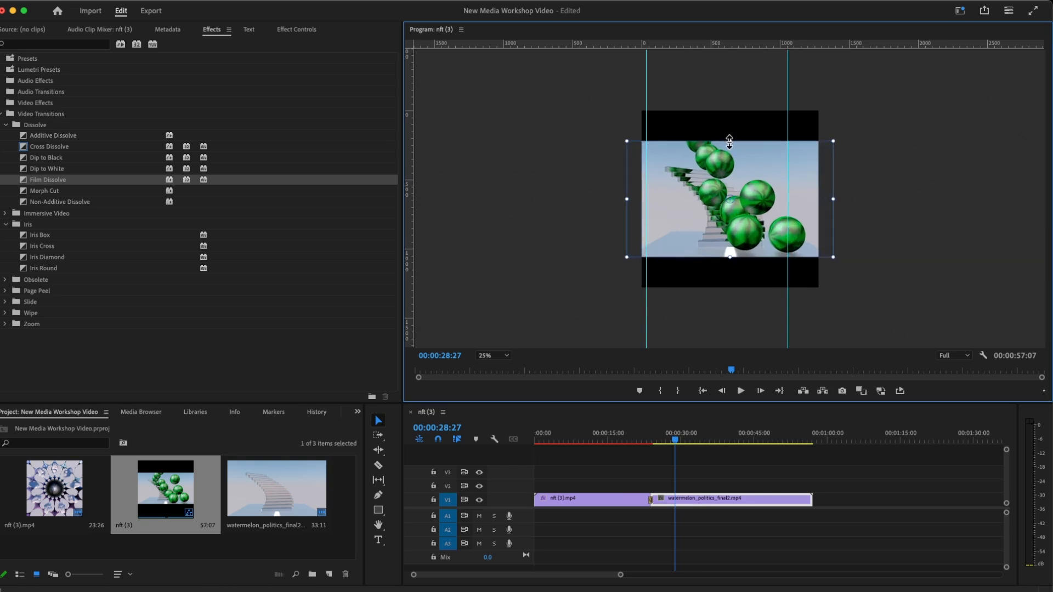
Try scaling the second clip proportionally in the preview, enlarging and shrinking it by its frame handles and undoing some of the changes
{"action": "left_click_drag", "start_coordinate": [731, 147], "coordinate": [728, 113]}
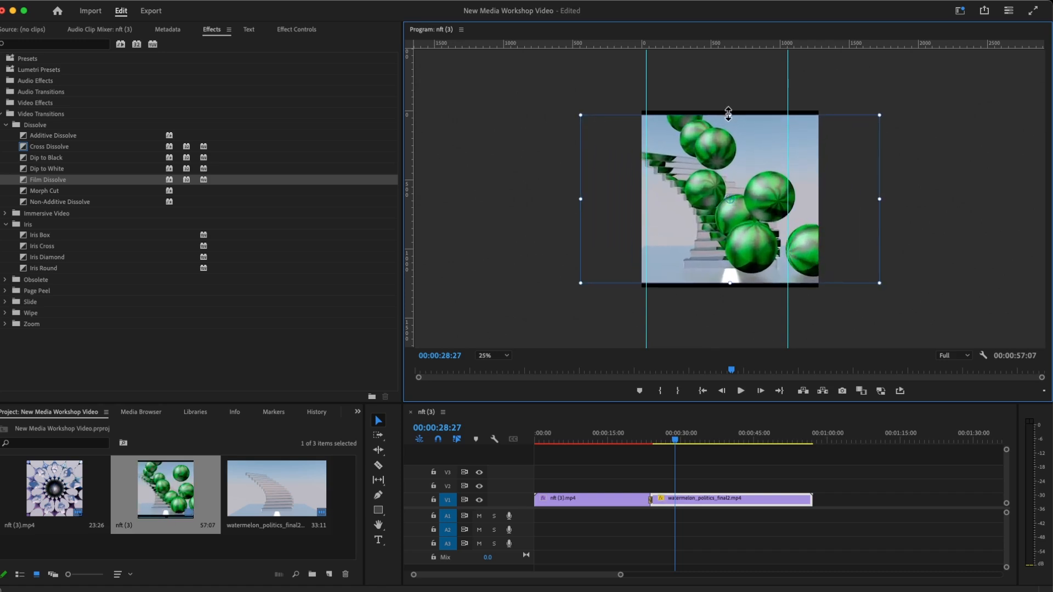
{"action": "key", "text": "super+z"}
{"action": "mouse_move", "coordinate": [730, 248]}
{"action": "left_mouse_down"}
{"action": "mouse_move", "coordinate": [728, 283]}
{"action": "mouse_move", "coordinate": [729, 237]}
{"action": "left_mouse_up"}
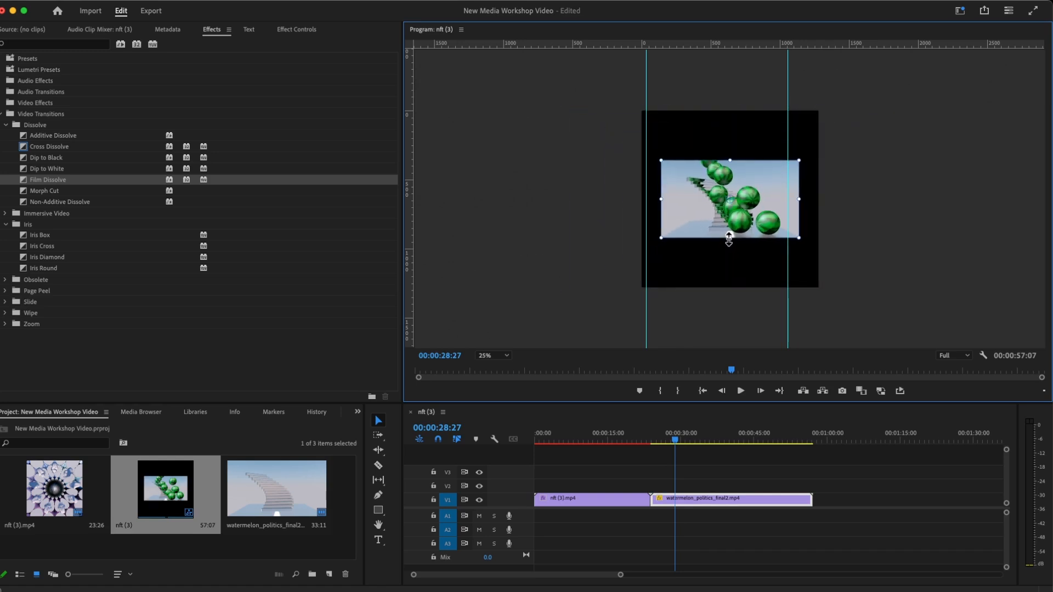
{"action": "left_click_drag", "start_coordinate": [798, 159], "coordinate": [800, 144]}
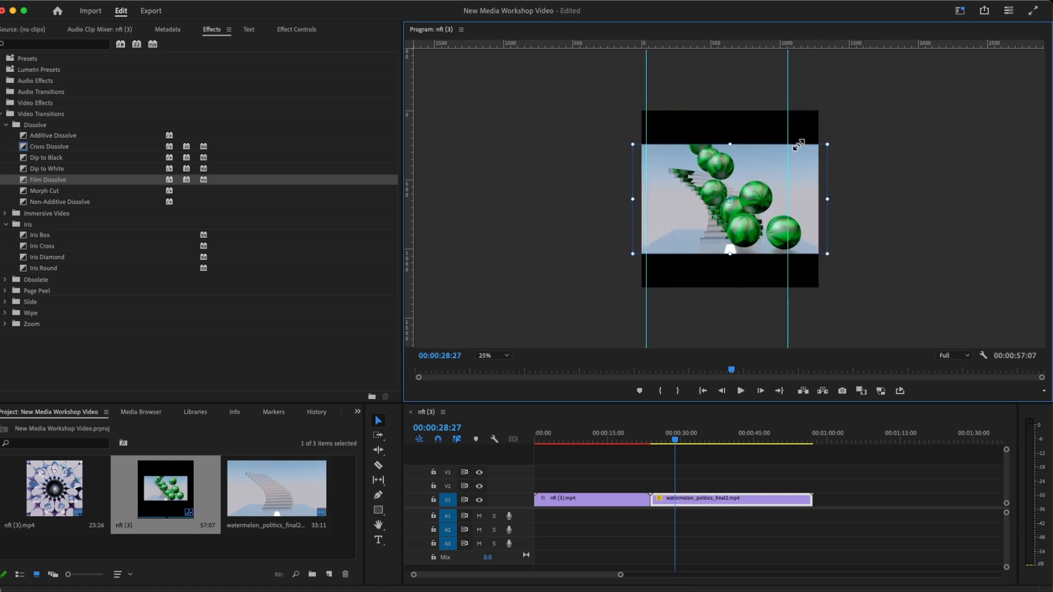
{"action": "key", "text": "super+z"}
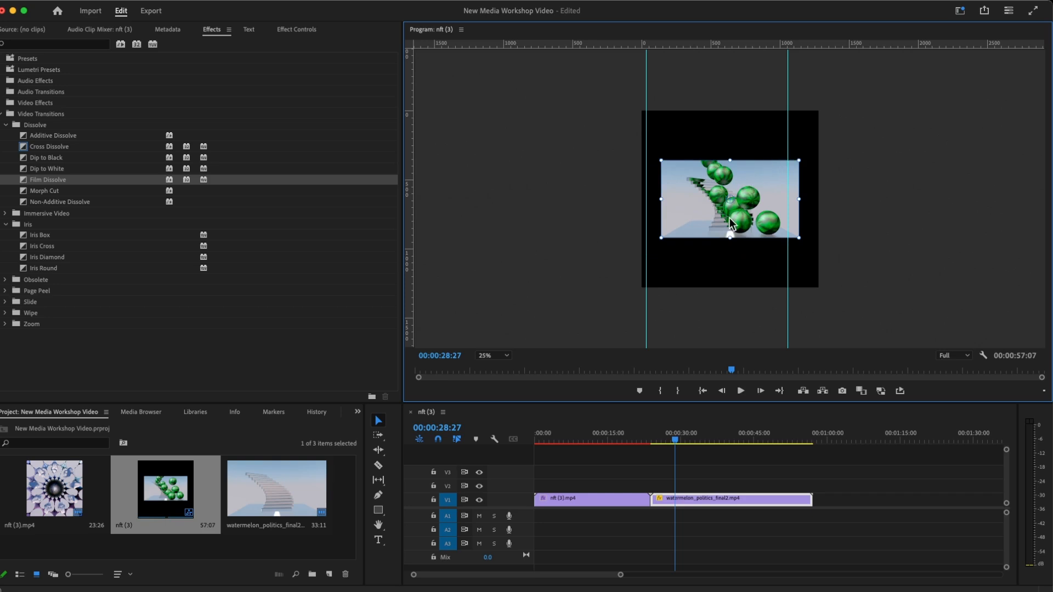
{"action": "right_click", "coordinate": [729, 147]}
{"action": "key", "text": "Escape"}
{"action": "left_click_drag", "start_coordinate": [729, 156], "coordinate": [725, 106]}
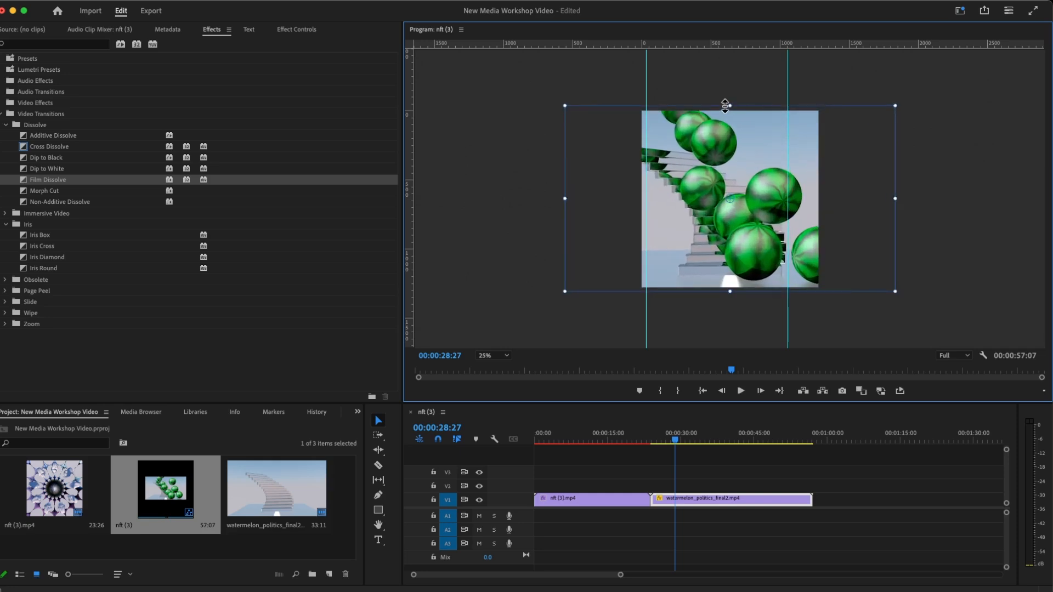
{"action": "left_click_drag", "start_coordinate": [565, 200], "coordinate": [644, 210]}
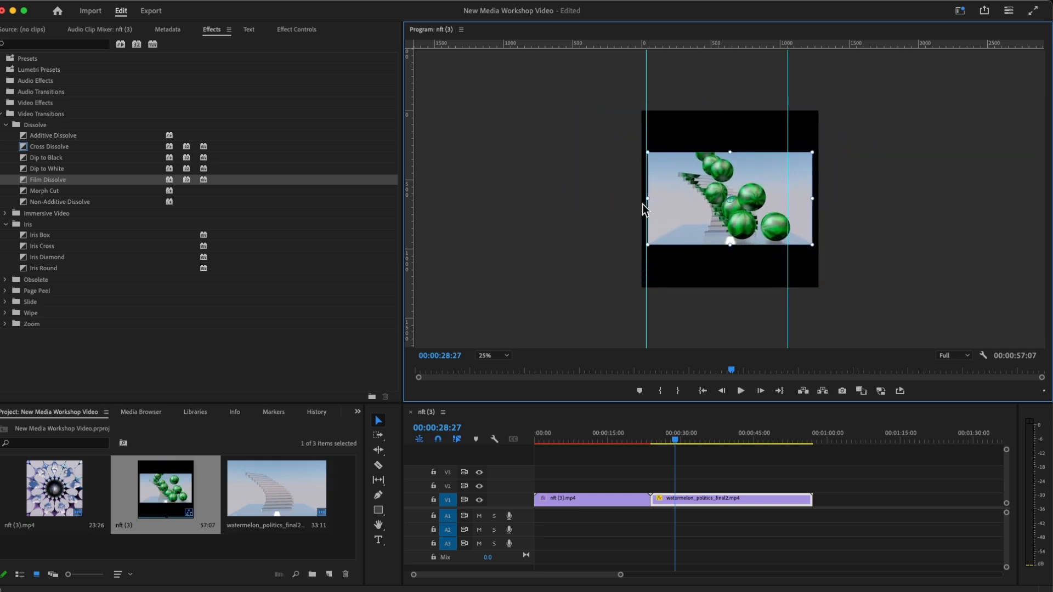
Expand the second clip's Motion, Scale and Opacity properties in Effect Controls, and set Scale to 93.9
{"action": "left_click", "coordinate": [291, 29]}
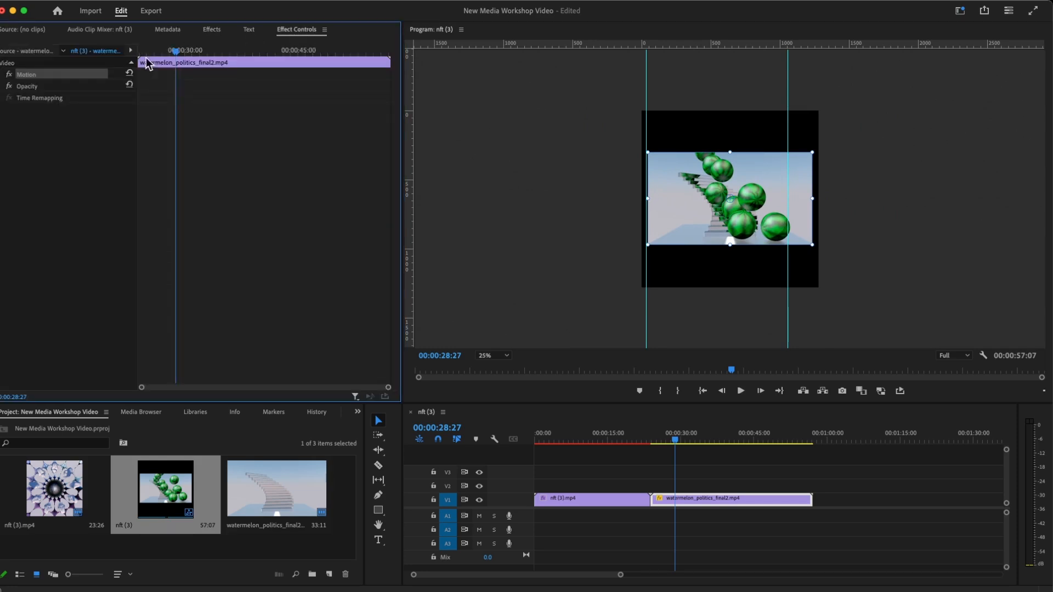
{"action": "left_click", "coordinate": [2, 75]}
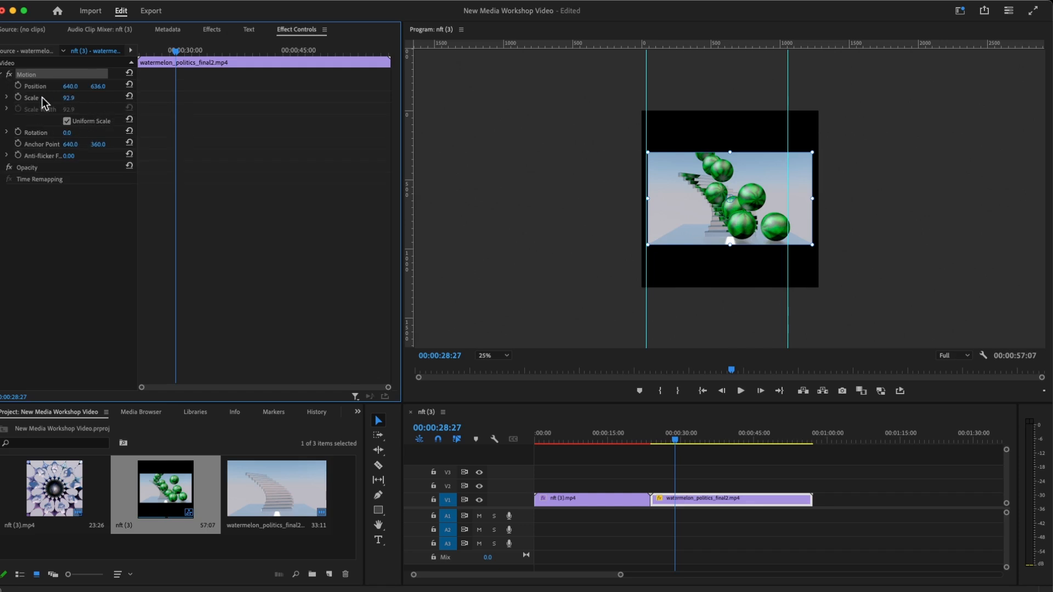
{"action": "left_click", "coordinate": [6, 97]}
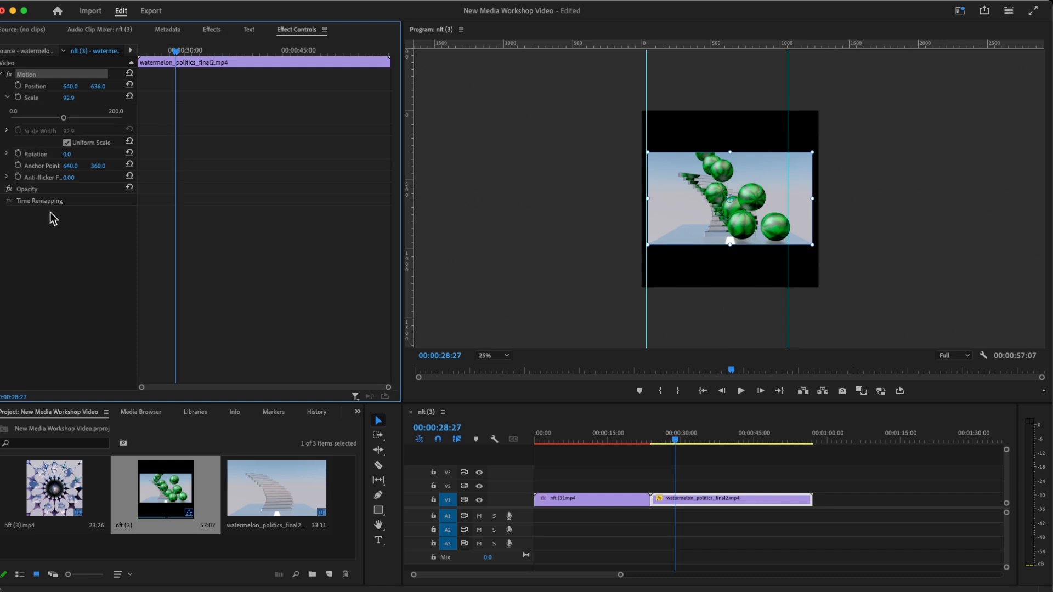
{"action": "left_click", "coordinate": [4, 190]}
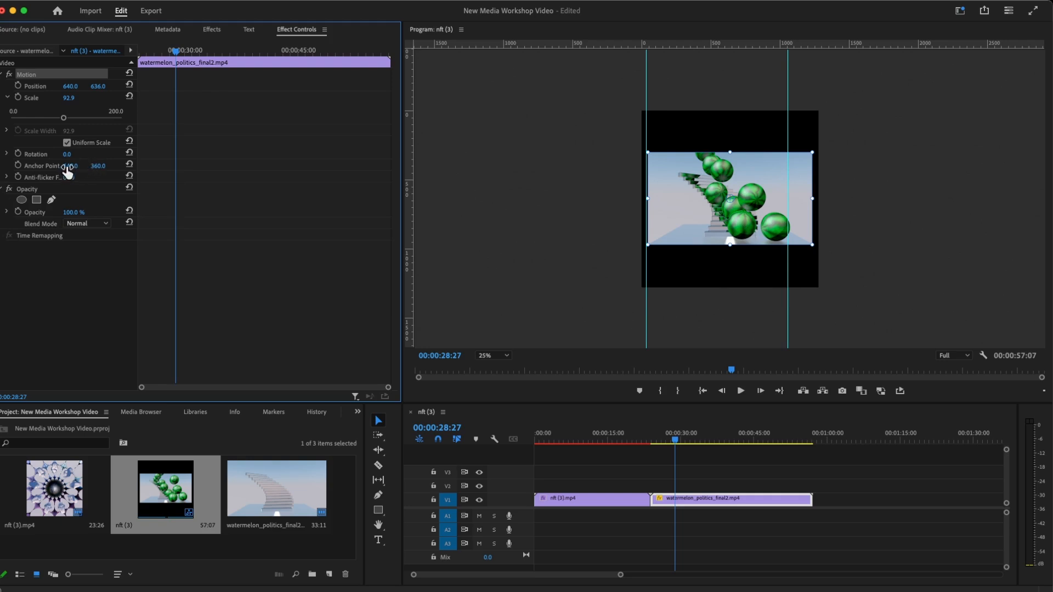
{"action": "mouse_move", "coordinate": [67, 167]}
{"action": "left_mouse_down"}
{"action": "mouse_move", "coordinate": [99, 167]}
{"action": "mouse_move", "coordinate": [67, 167]}
{"action": "left_mouse_up"}
{"action": "mouse_move", "coordinate": [69, 97]}
{"action": "left_mouse_down"}
{"action": "mouse_move", "coordinate": [82, 97]}
{"action": "mouse_move", "coordinate": [69, 98]}
{"action": "left_mouse_up"}
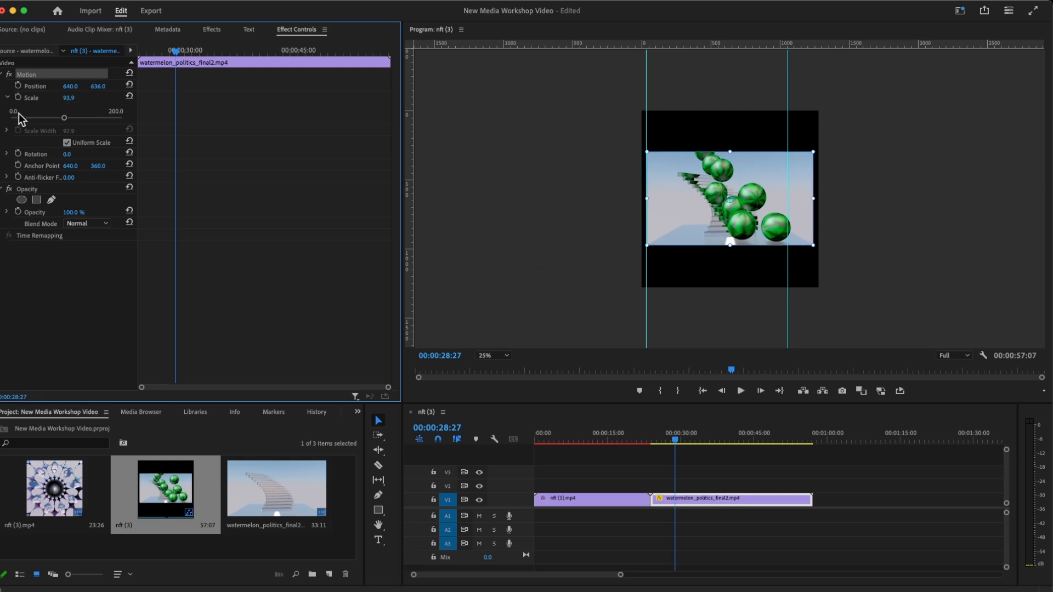
{"action": "left_click", "coordinate": [7, 131]}
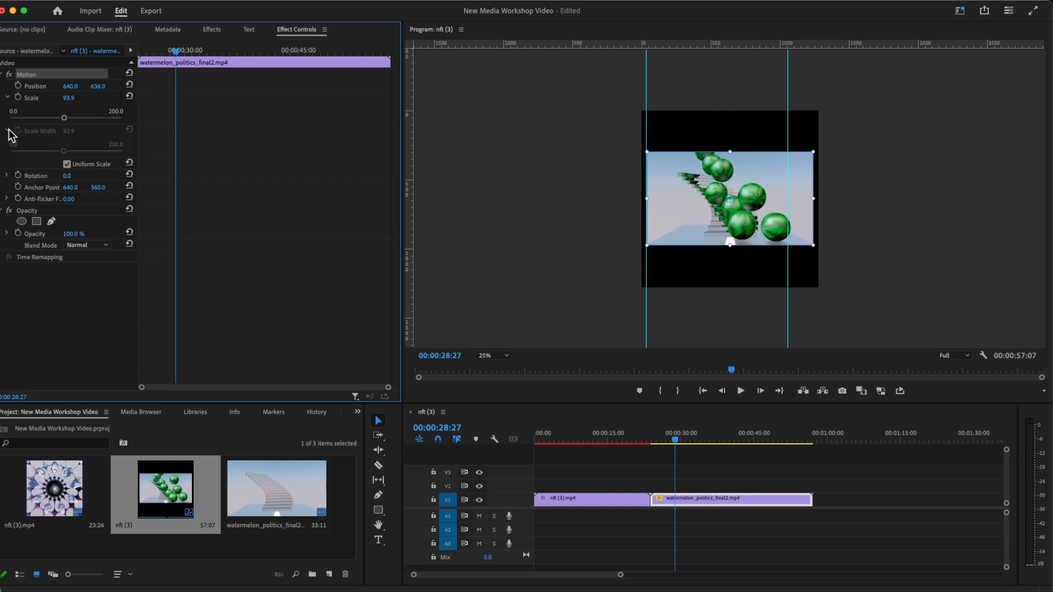
{"action": "left_click", "coordinate": [8, 132]}
{"action": "left_click", "coordinate": [7, 131]}
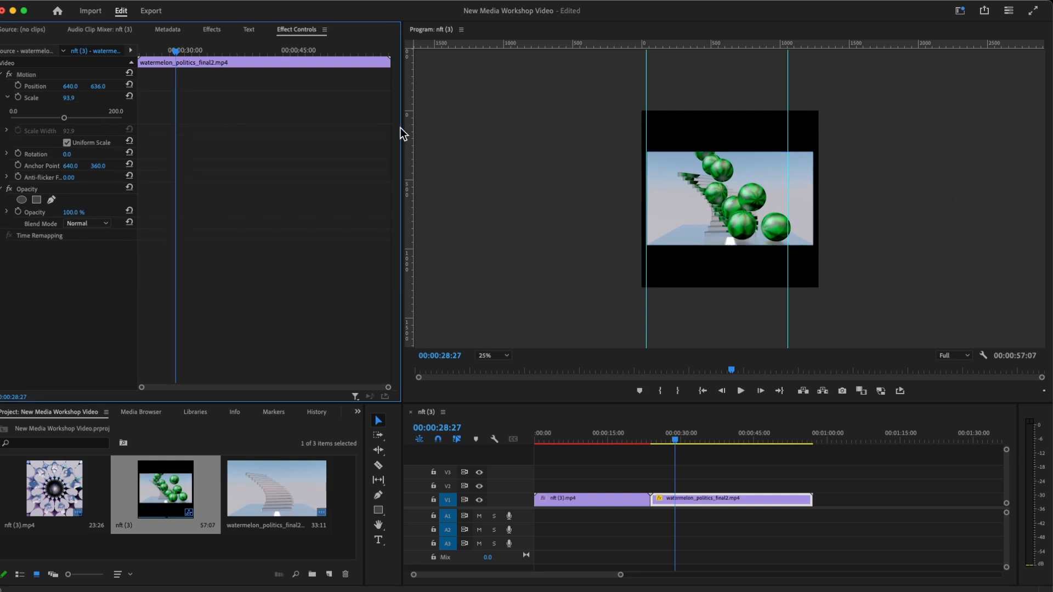
Try enlarging the second clip in the preview to a Scale of 183.9, and undo the change
{"action": "left_click", "coordinate": [697, 180]}
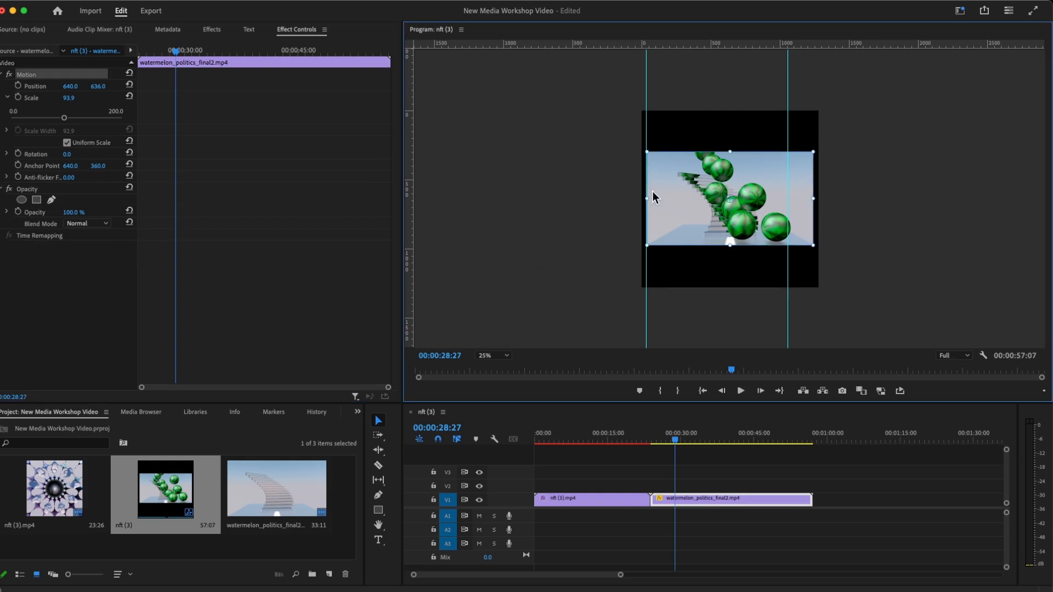
{"action": "left_click_drag", "start_coordinate": [648, 198], "coordinate": [558, 194]}
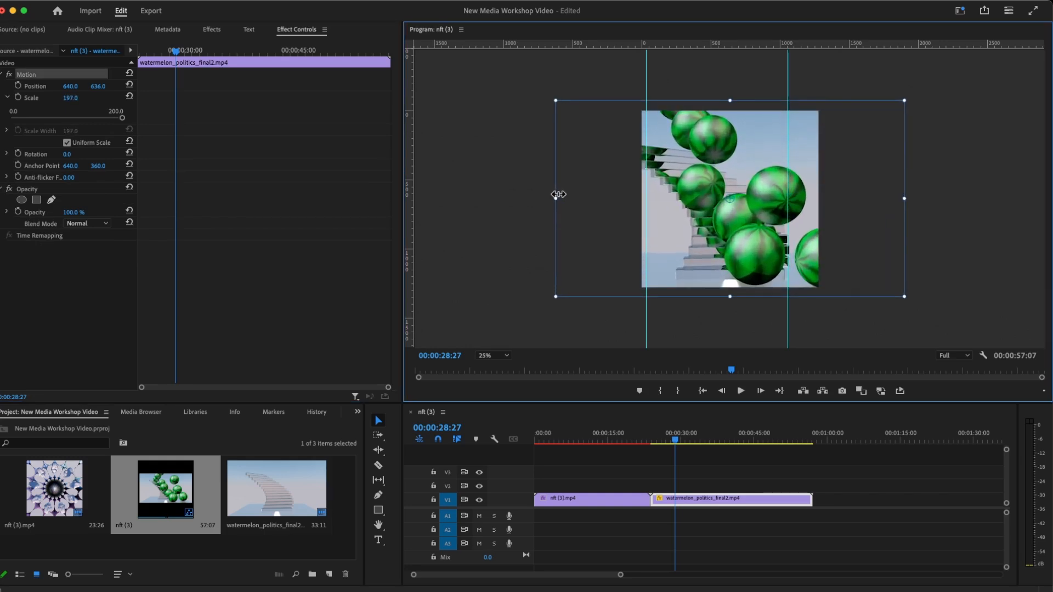
{"action": "mouse_move", "coordinate": [558, 194]}
{"action": "left_mouse_down"}
{"action": "mouse_move", "coordinate": [599, 195]}
{"action": "mouse_move", "coordinate": [571, 199]}
{"action": "left_mouse_up"}
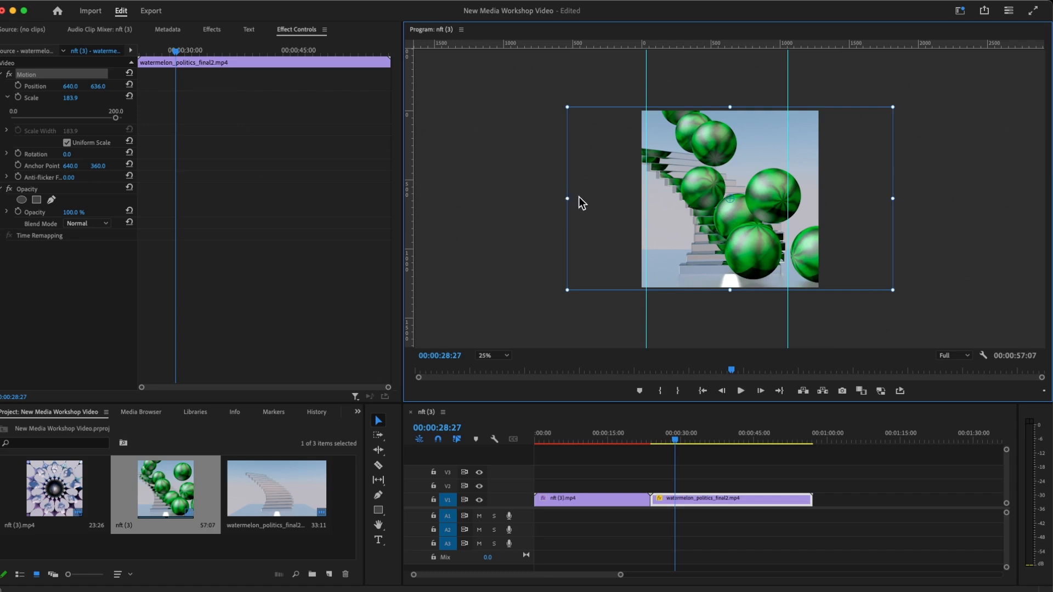
{"action": "key", "text": "super+z"}
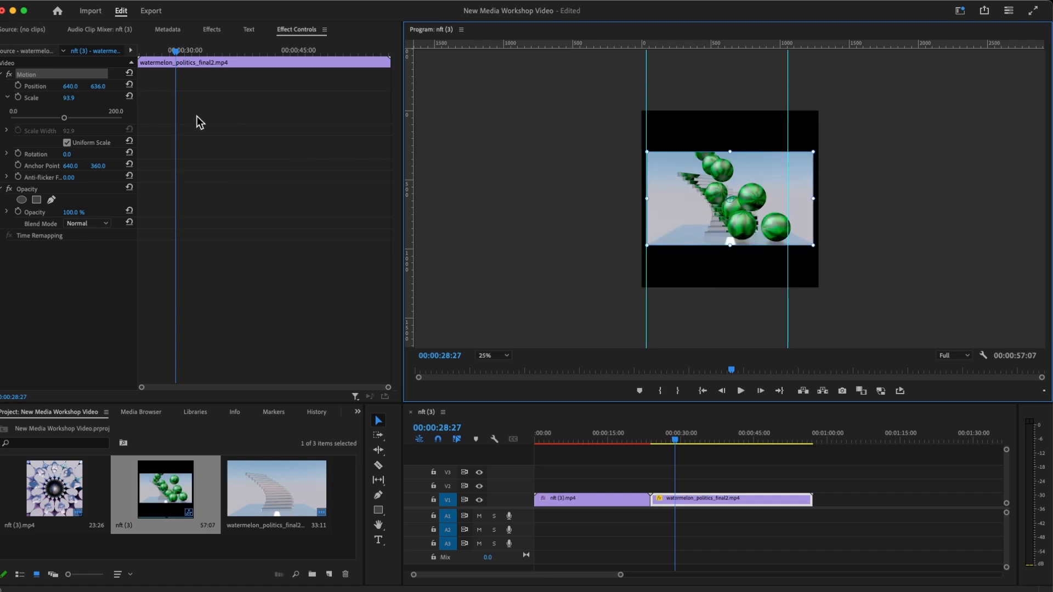
Turn off Uniform Scale for the second clip and stretch it to fill the square frame, with Scale Height 179.5 and Scale Width 102.3
{"action": "left_click", "coordinate": [67, 143]}
{"action": "left_click", "coordinate": [8, 99]}
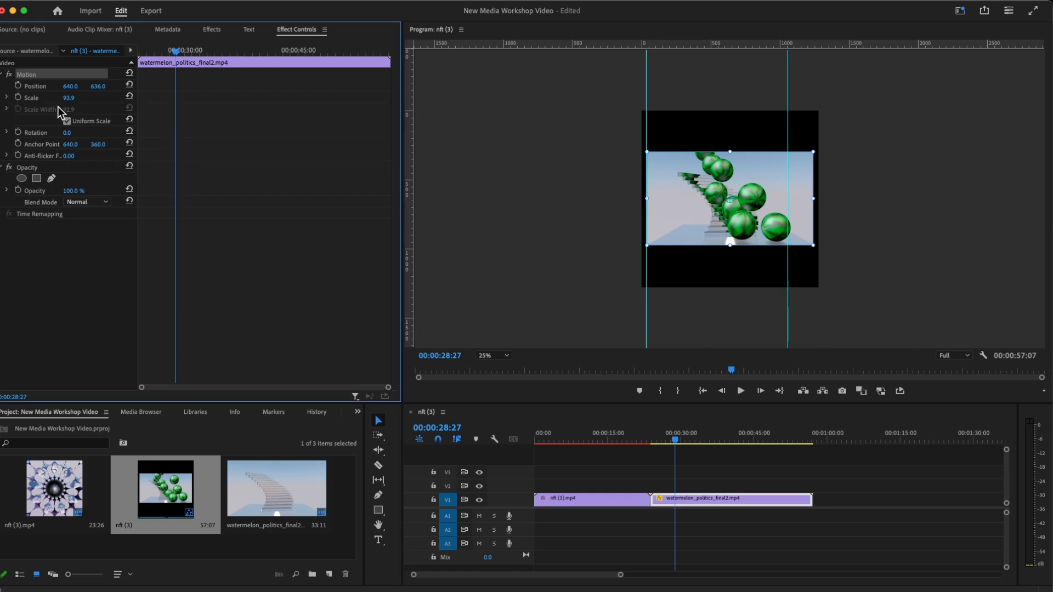
{"action": "left_click", "coordinate": [67, 121]}
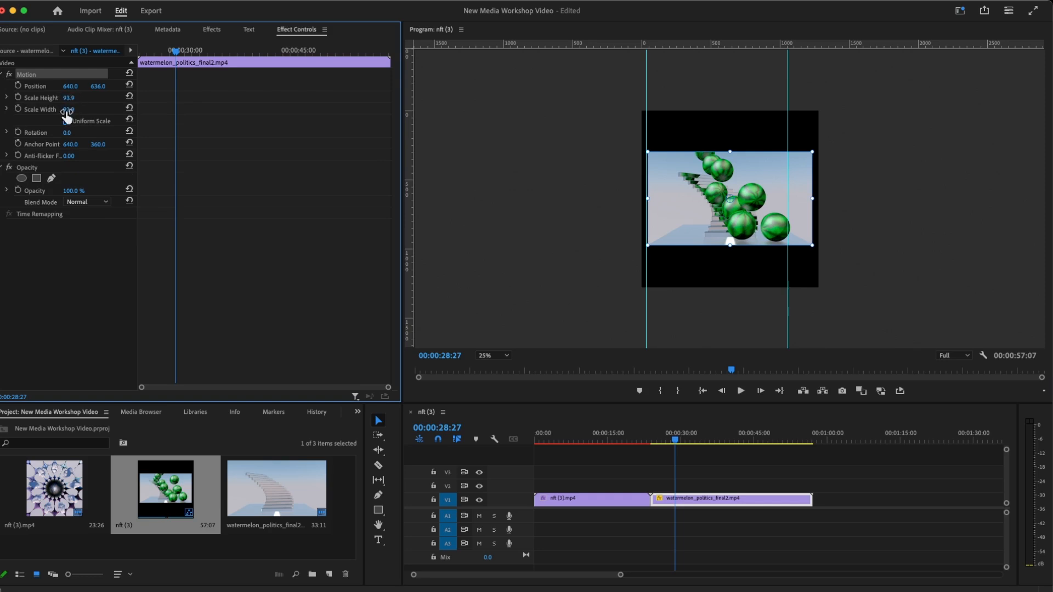
{"action": "left_click", "coordinate": [721, 182]}
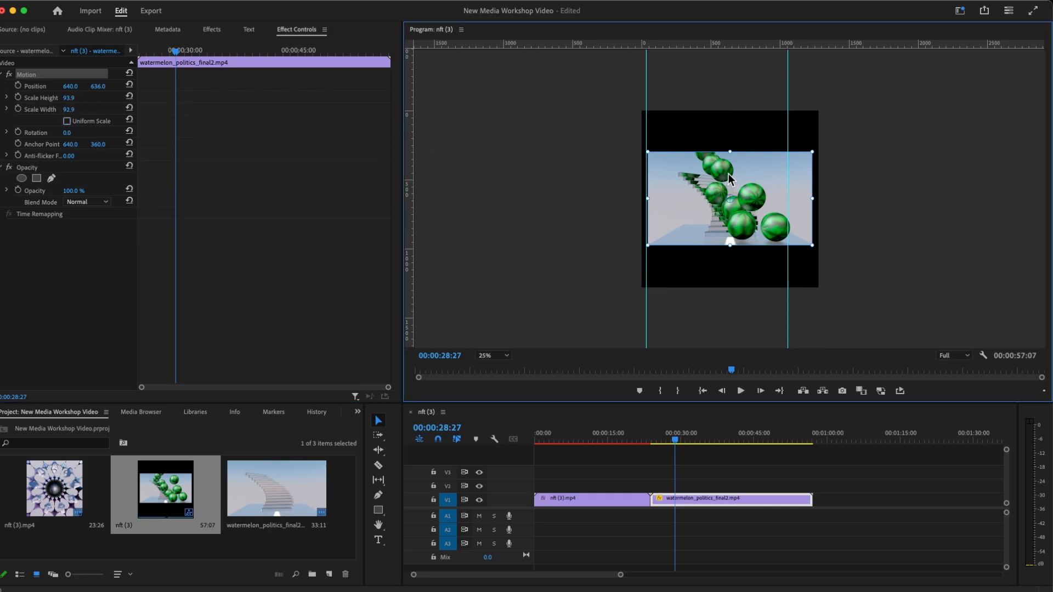
{"action": "left_click", "coordinate": [739, 187]}
{"action": "left_click_drag", "start_coordinate": [730, 151], "coordinate": [731, 109]}
{"action": "left_click_drag", "start_coordinate": [813, 197], "coordinate": [821, 196]}
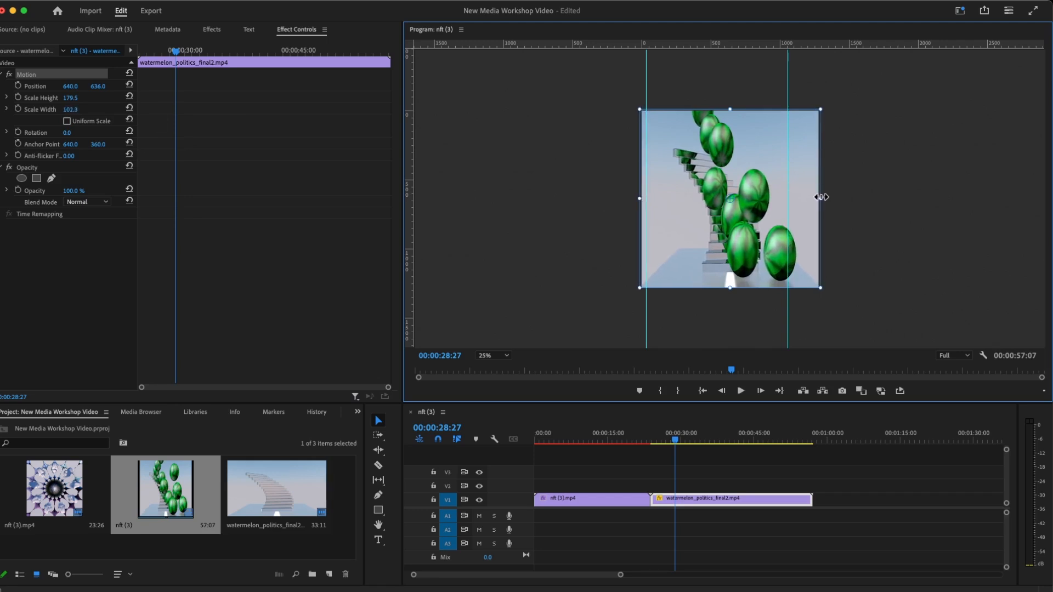
{"action": "left_click", "coordinate": [516, 214]}
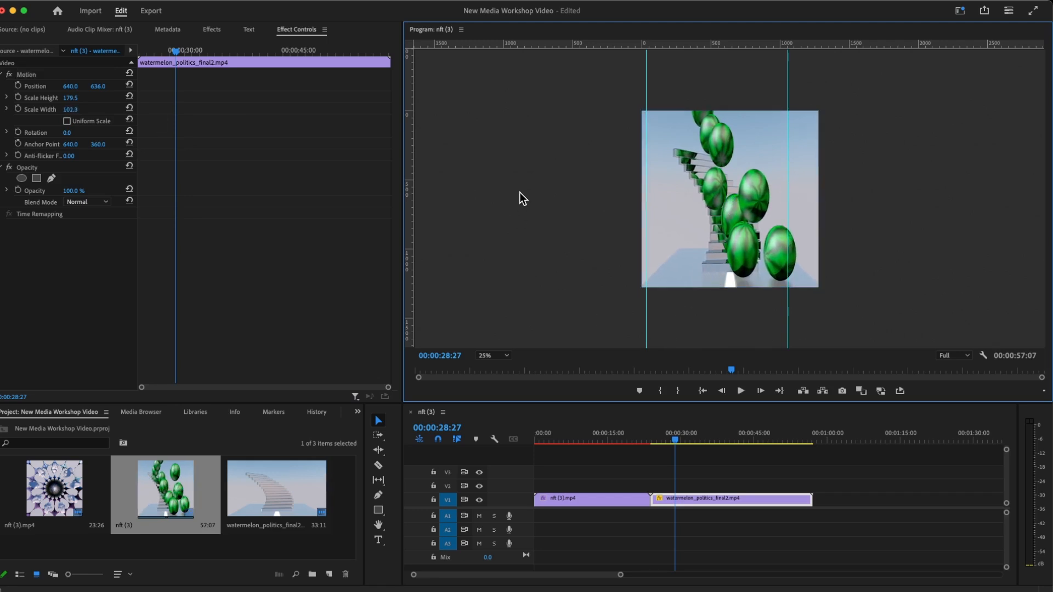
Turn Uniform Scale on for the second clip to compare the framing, and turn it off again
{"action": "left_click", "coordinate": [67, 121]}
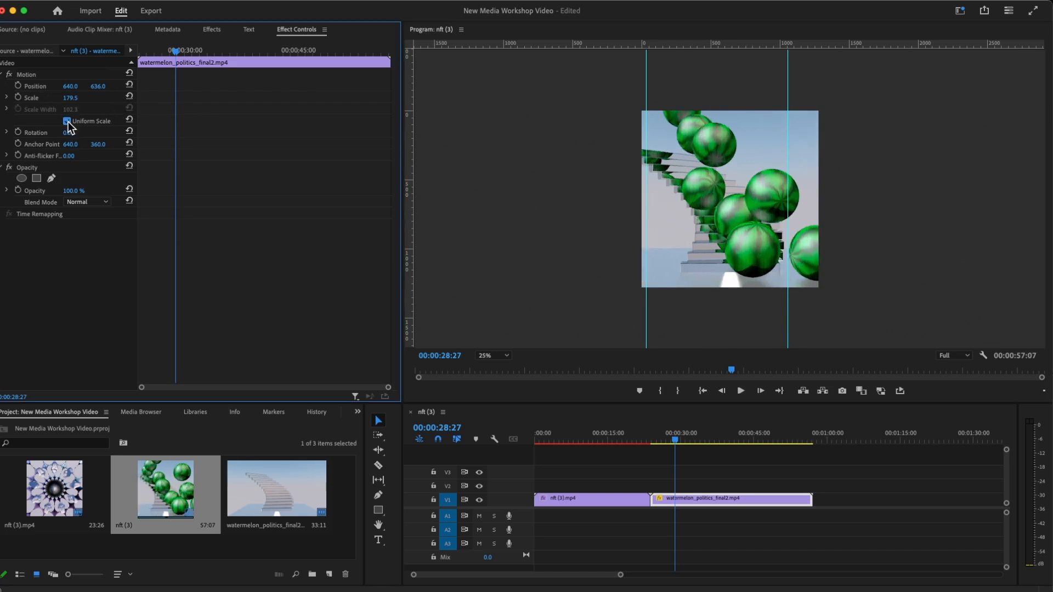
{"action": "left_click", "coordinate": [673, 173]}
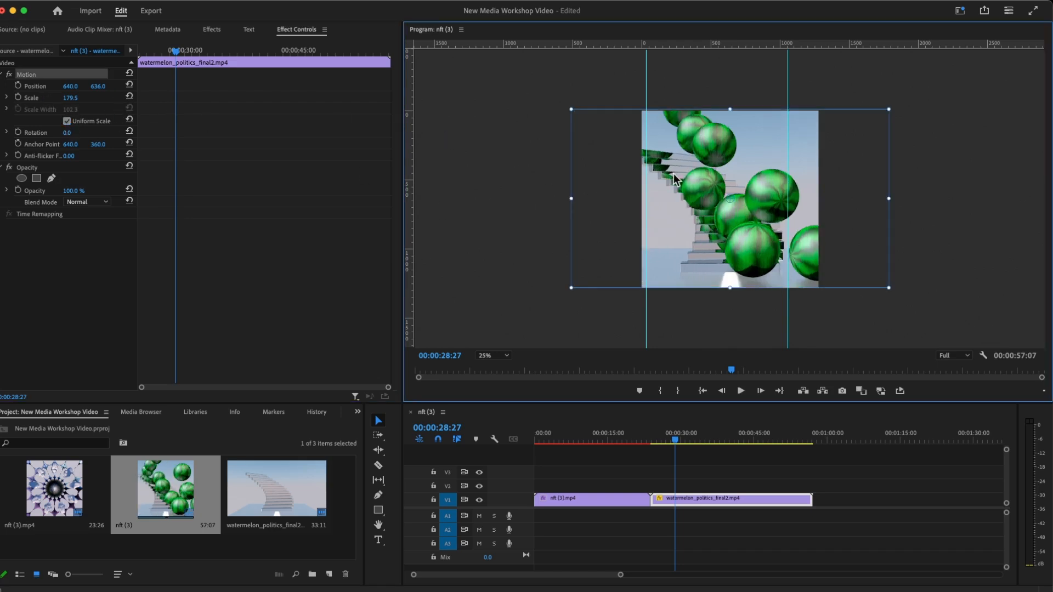
{"action": "left_click", "coordinate": [67, 121]}
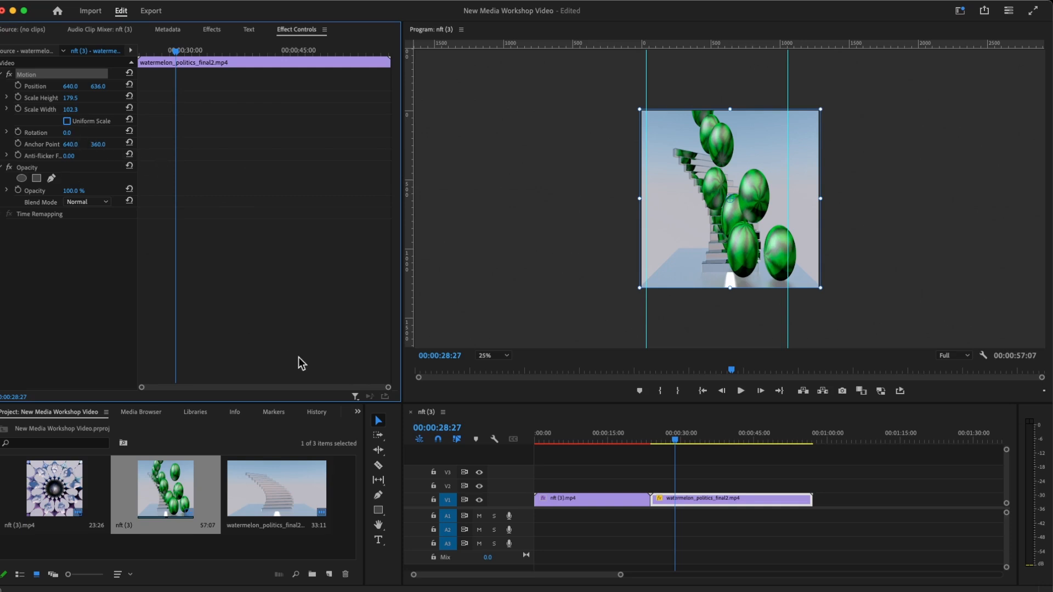
Move the watermelon_politics_final2.mp4 clip to track V2, overlapping the first clip from about 9 seconds in, and place the playhead at 00:00:07:28
{"action": "left_click_drag", "start_coordinate": [761, 503], "coordinate": [749, 481]}
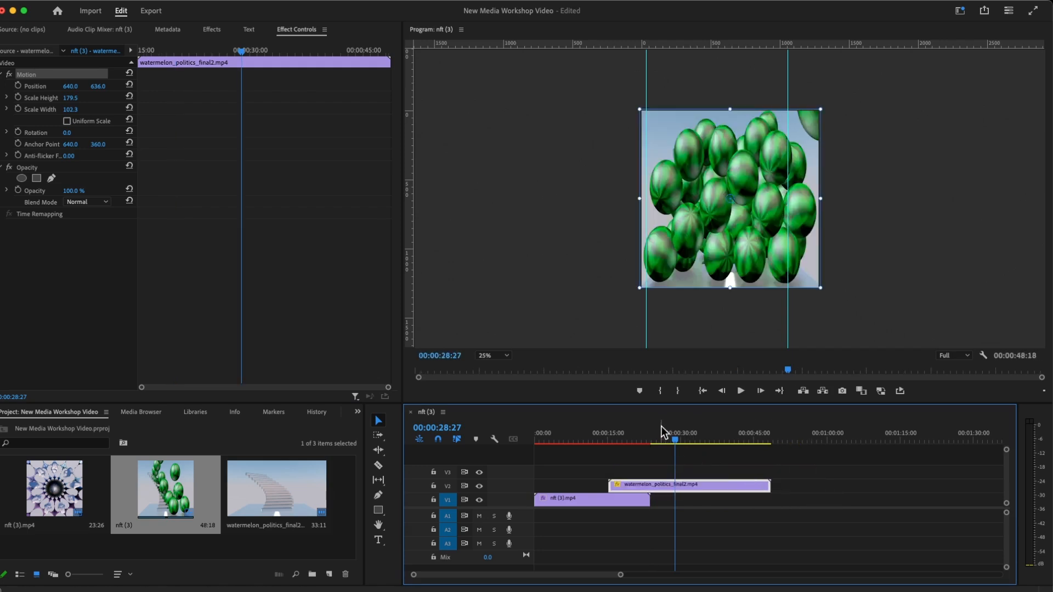
{"action": "left_click_drag", "start_coordinate": [676, 440], "coordinate": [567, 442]}
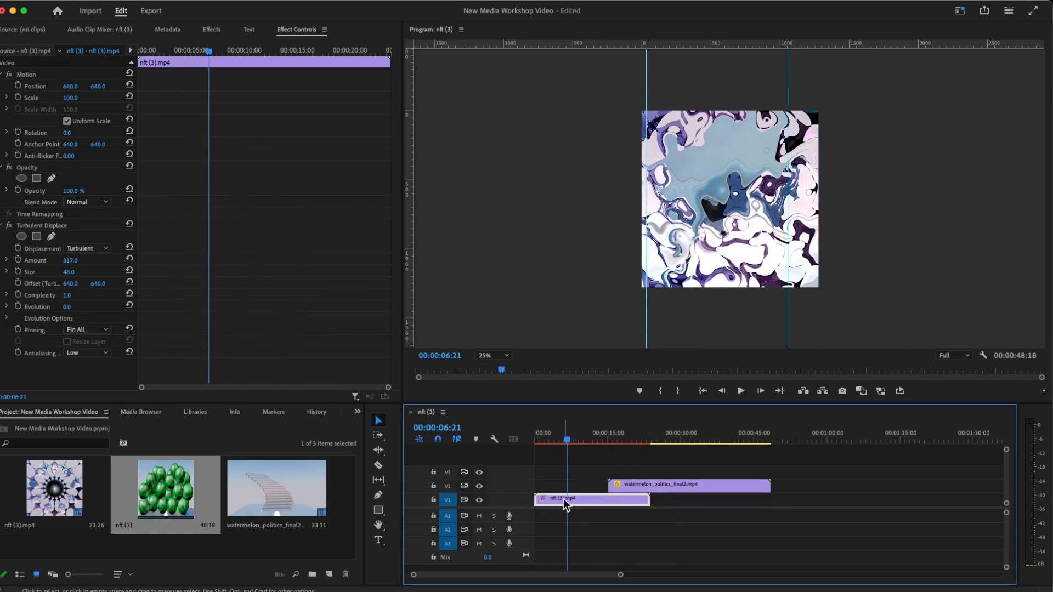
{"action": "mouse_move", "coordinate": [568, 439]}
{"action": "left_mouse_down"}
{"action": "mouse_move", "coordinate": [611, 440]}
{"action": "mouse_move", "coordinate": [587, 447]}
{"action": "left_mouse_up"}
{"action": "left_click", "coordinate": [610, 442]}
{"action": "left_click_drag", "start_coordinate": [686, 485], "coordinate": [656, 482]}
{"action": "left_click_drag", "start_coordinate": [583, 439], "coordinate": [571, 439]}
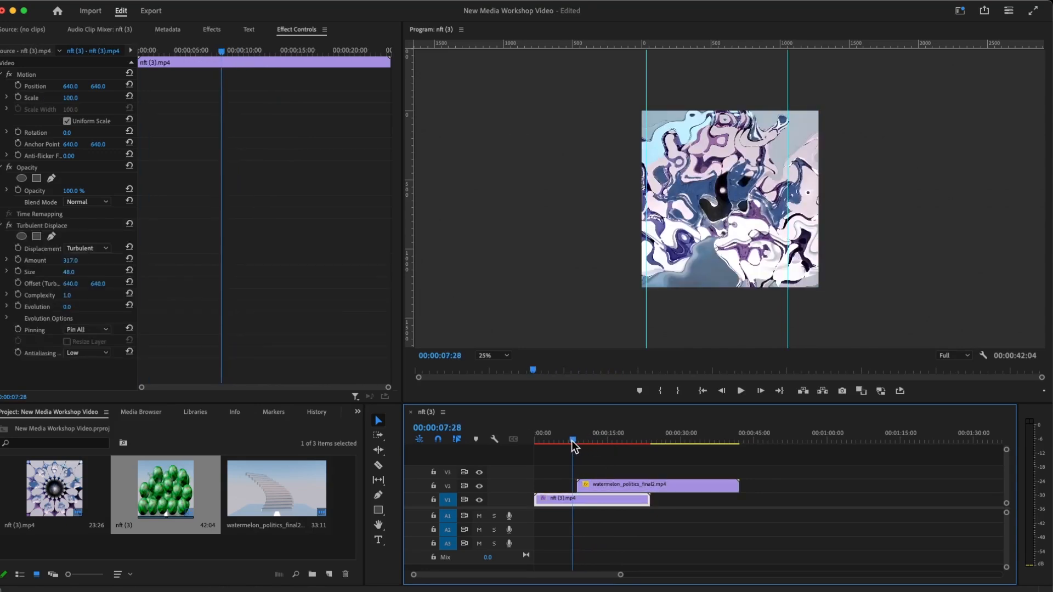
Select the watermelon_politics_final2.mp4 clip on track V2 and show the Effects list
{"action": "left_click", "coordinate": [602, 486]}
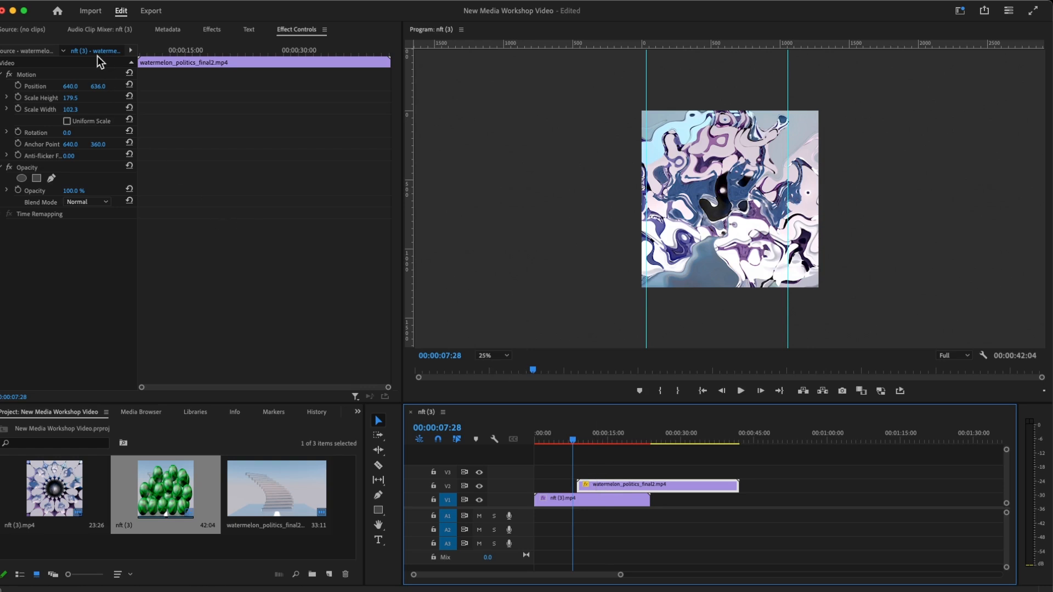
{"action": "left_click", "coordinate": [212, 31]}
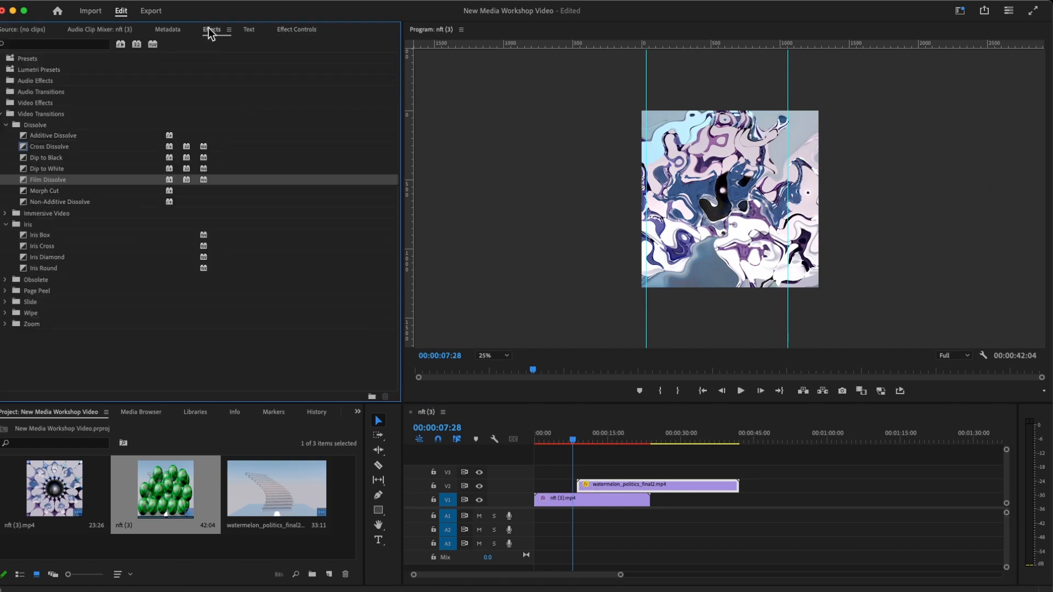
Collapse the video transitions list and expand only the Opacity settings of the watermelon_politics_final2.mp4 clip in Effect Controls
{"action": "left_click", "coordinate": [2, 114]}
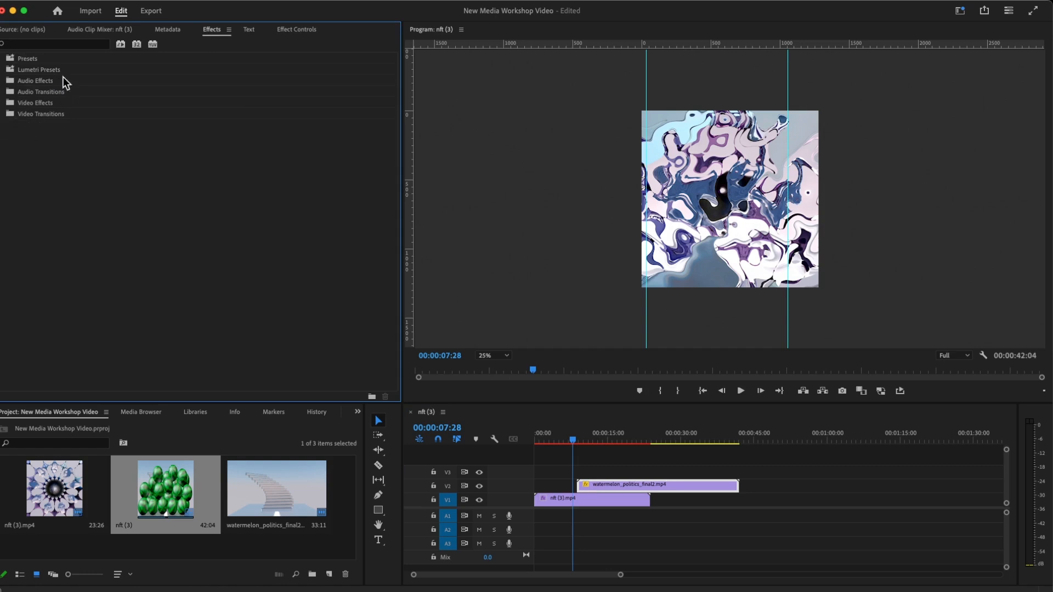
{"action": "left_click", "coordinate": [296, 31]}
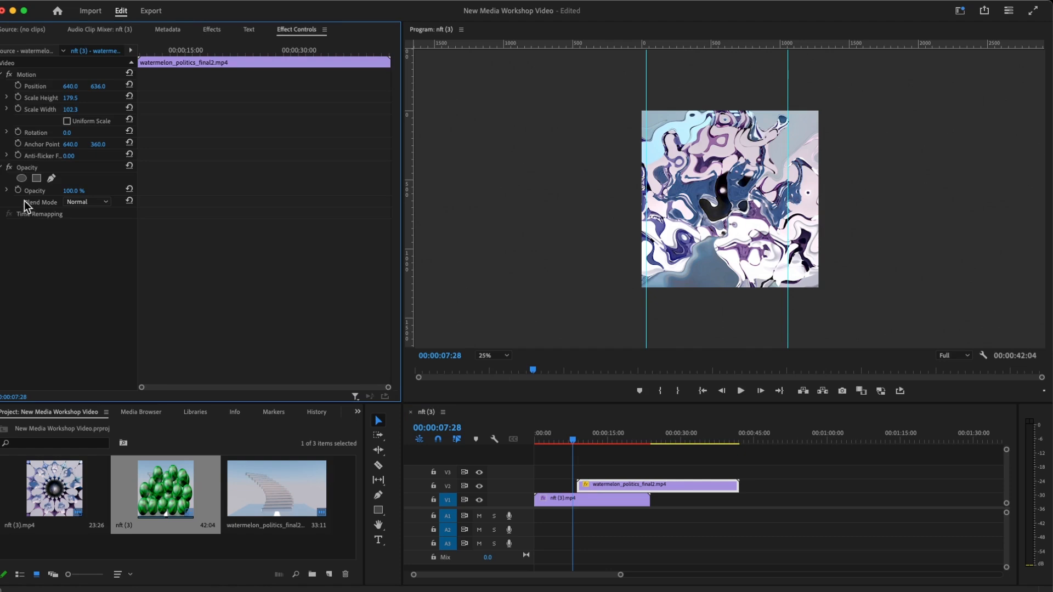
{"action": "left_click", "coordinate": [2, 75]}
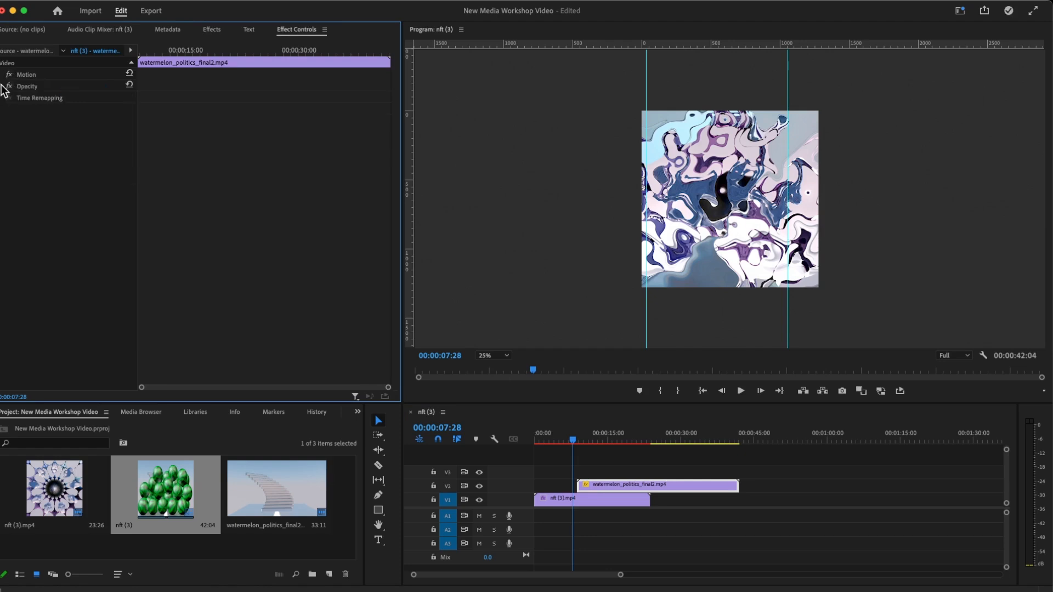
{"action": "left_click", "coordinate": [3, 86]}
{"action": "left_click", "coordinate": [4, 86]}
{"action": "left_click", "coordinate": [2, 75]}
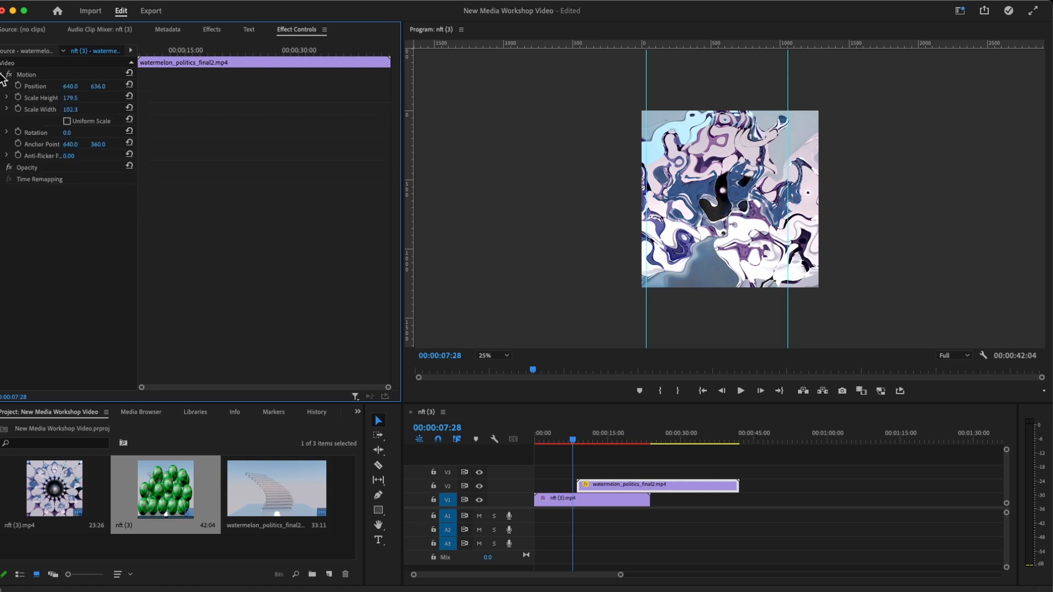
{"action": "left_click", "coordinate": [3, 75]}
{"action": "left_click", "coordinate": [3, 86]}
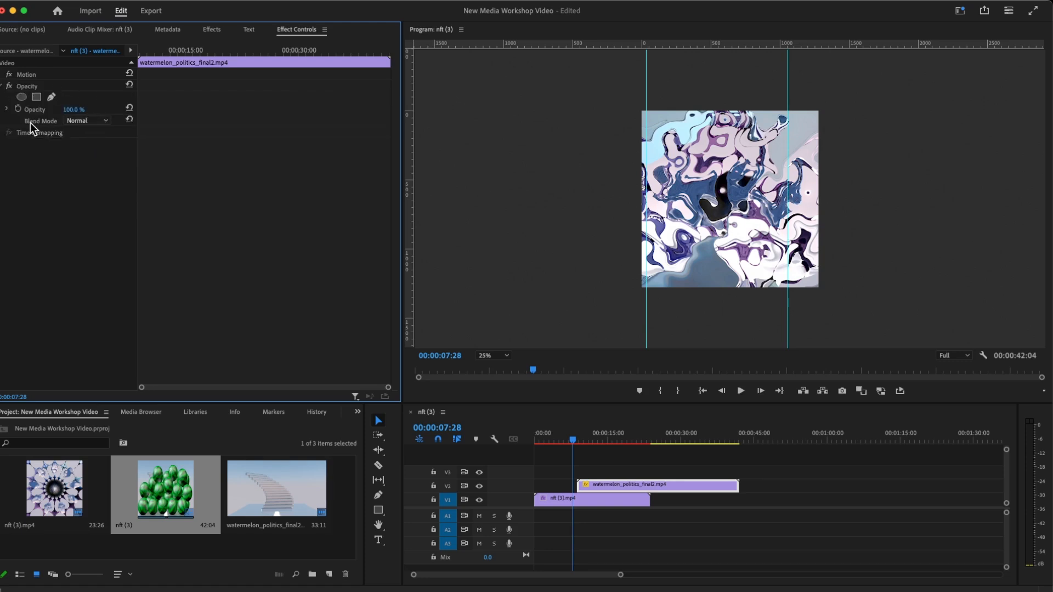
Set the watermelon clip's blend mode to Screen and preview the frame at 00:00:10:27, where both clips overlap
{"action": "left_click", "coordinate": [106, 121]}
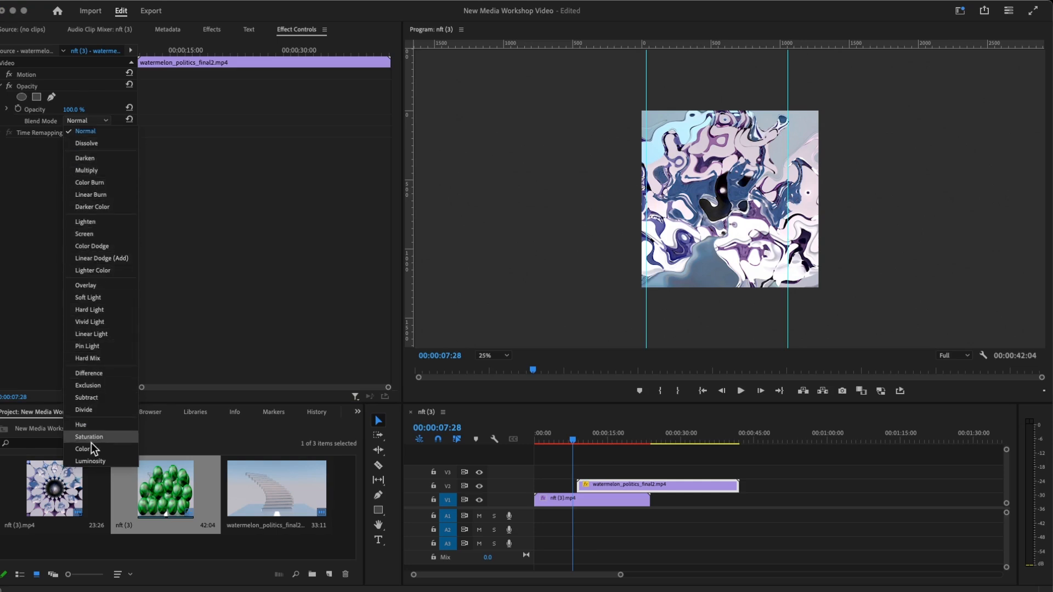
{"action": "left_click", "coordinate": [84, 235]}
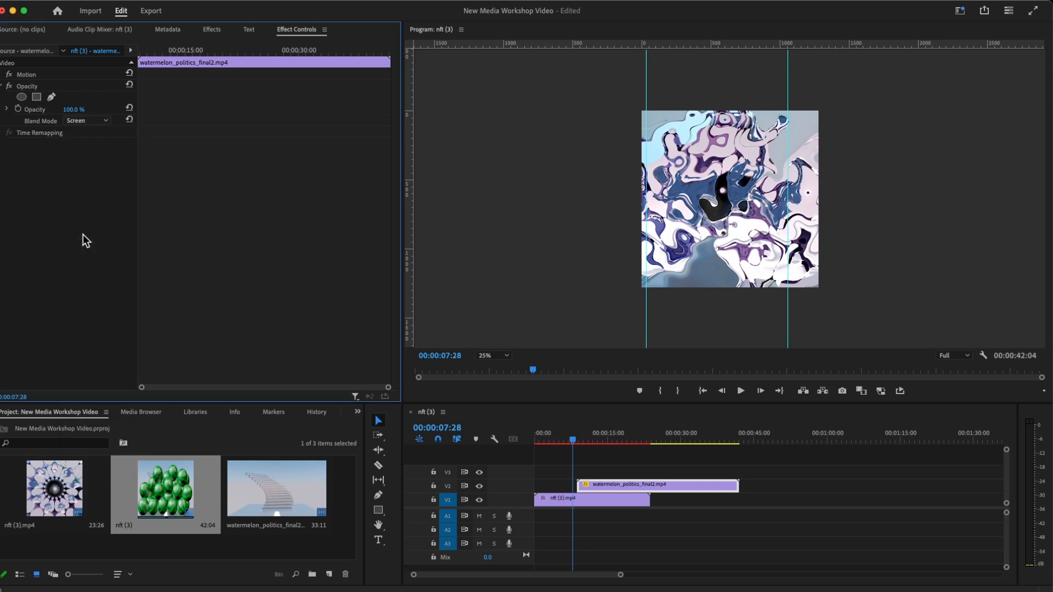
{"action": "left_click", "coordinate": [582, 440]}
{"action": "left_click", "coordinate": [587, 442]}
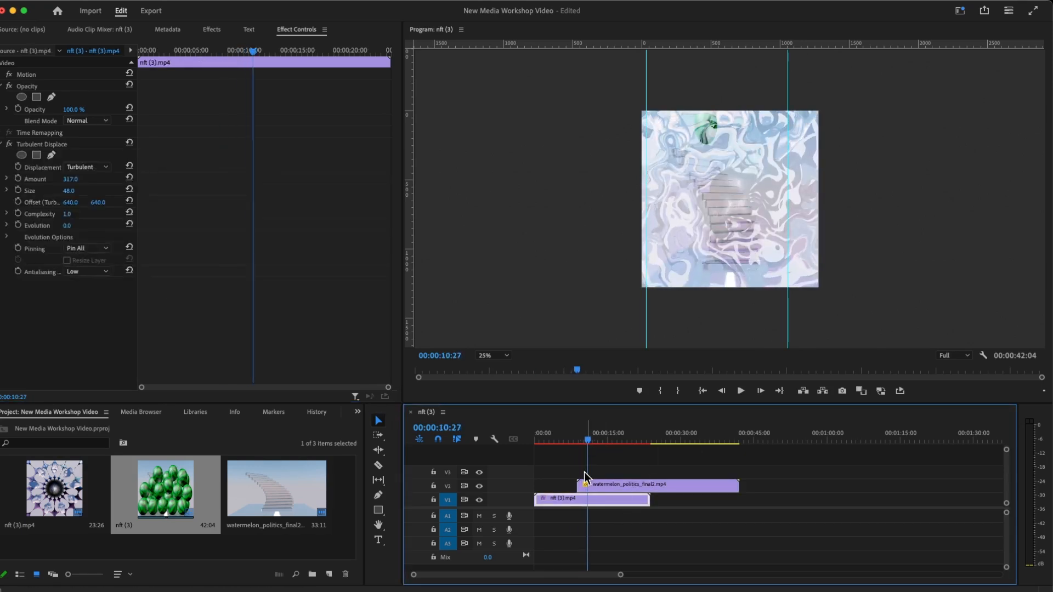
Set the watermelon_politics_final2.mp4 clip's blend mode to Darken and play back the overlapping part of the sequence
{"action": "left_click", "coordinate": [607, 485]}
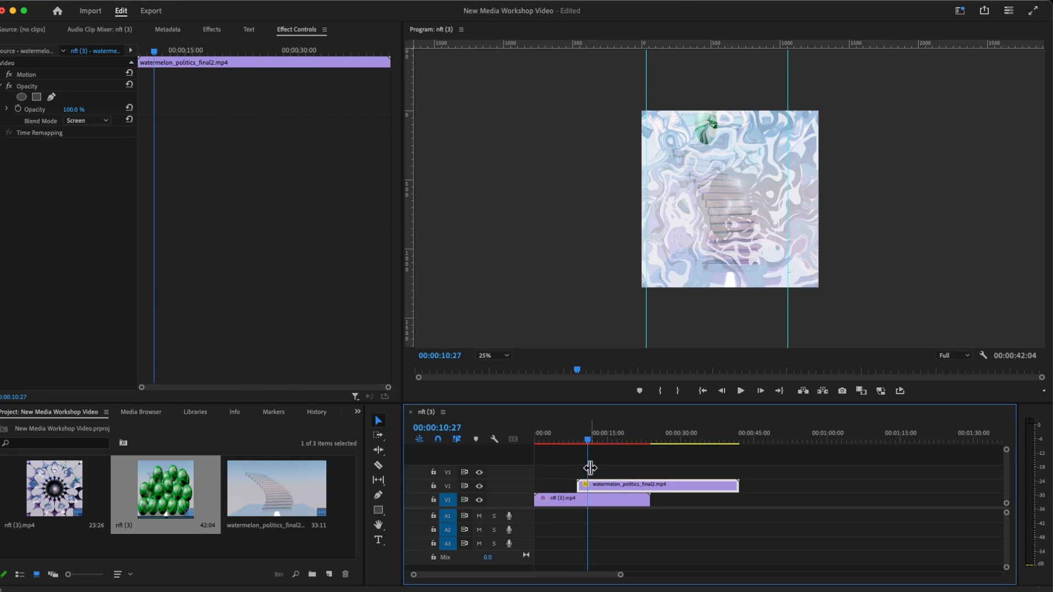
{"action": "left_click", "coordinate": [105, 121]}
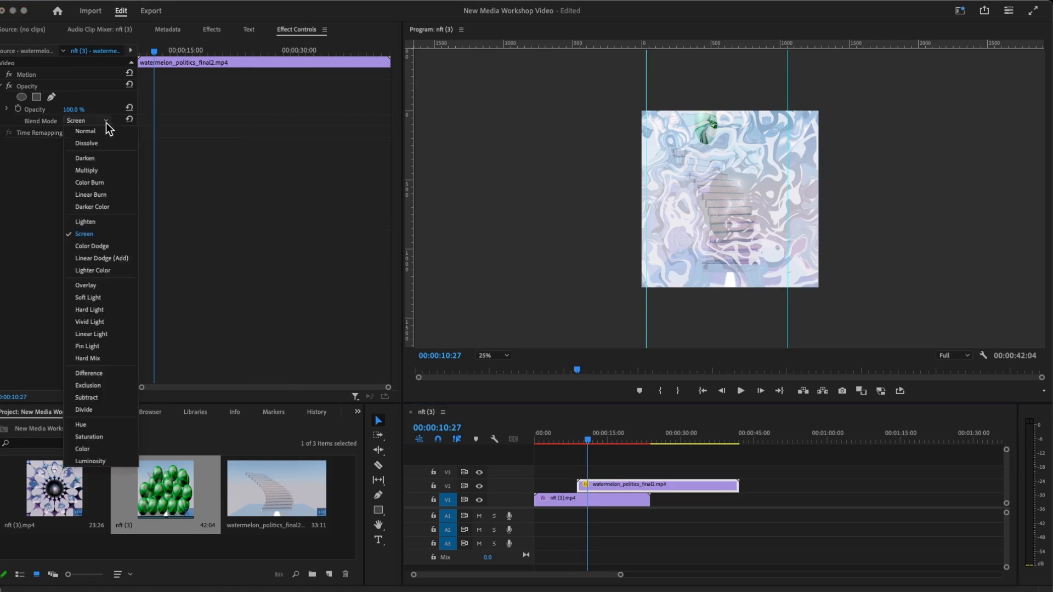
{"action": "left_click", "coordinate": [98, 160]}
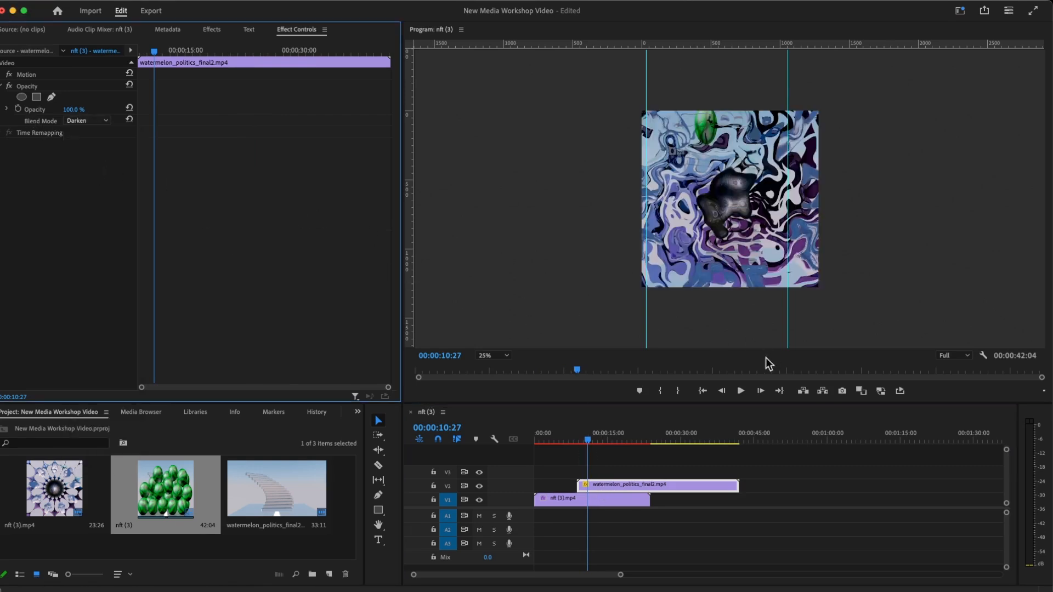
{"action": "left_click", "coordinate": [741, 391]}
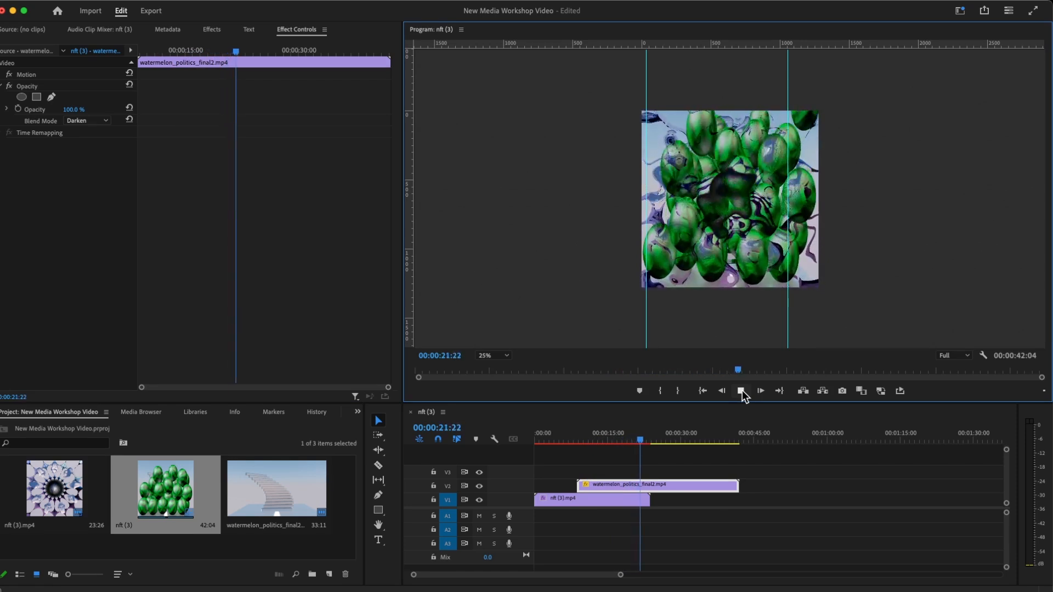
{"action": "left_click", "coordinate": [741, 390]}
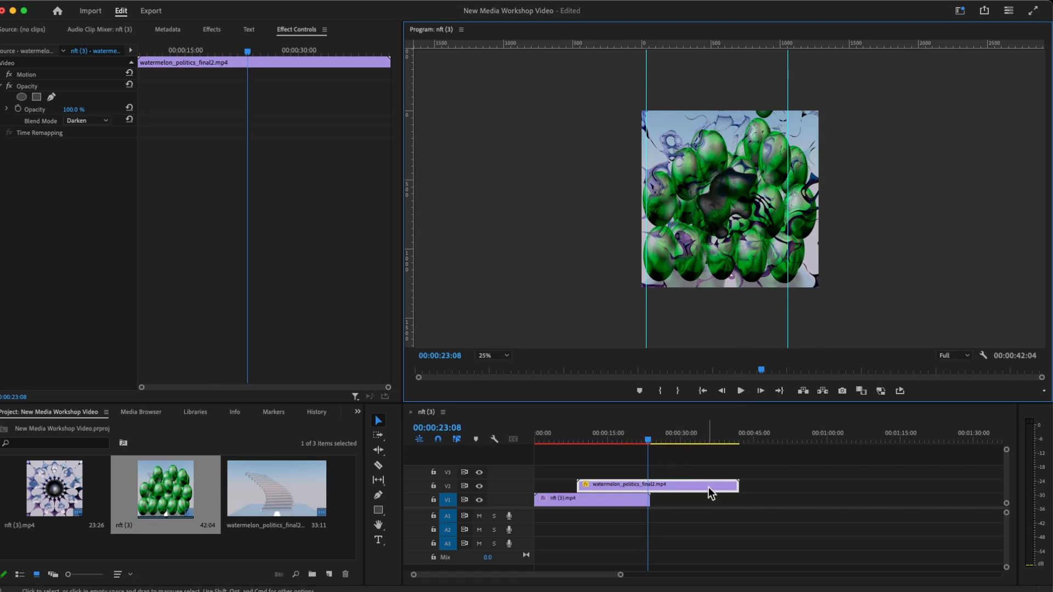
Move the watermelon clip on V2 to the start of the sequence and scrub through to its end
{"action": "left_click_drag", "start_coordinate": [709, 483], "coordinate": [665, 485]}
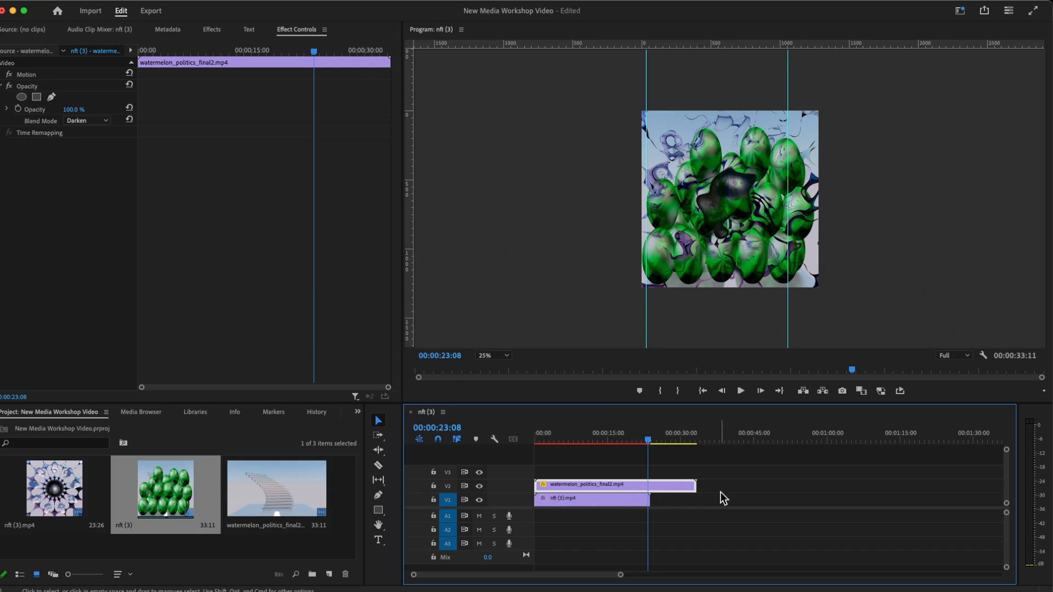
{"action": "left_click_drag", "start_coordinate": [648, 442], "coordinate": [695, 445]}
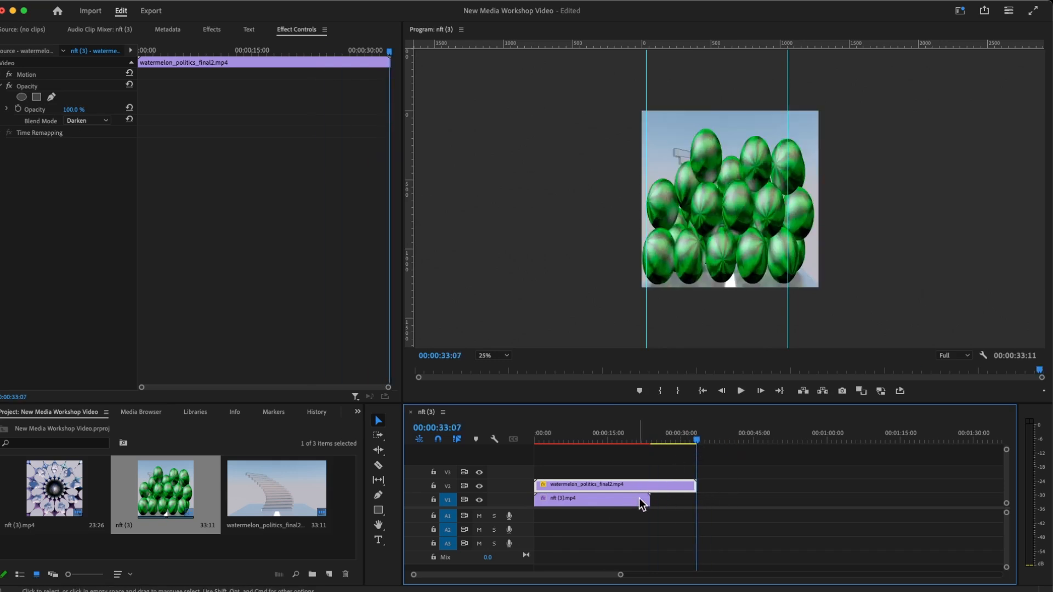
{"action": "left_click_drag", "start_coordinate": [697, 442], "coordinate": [640, 435]}
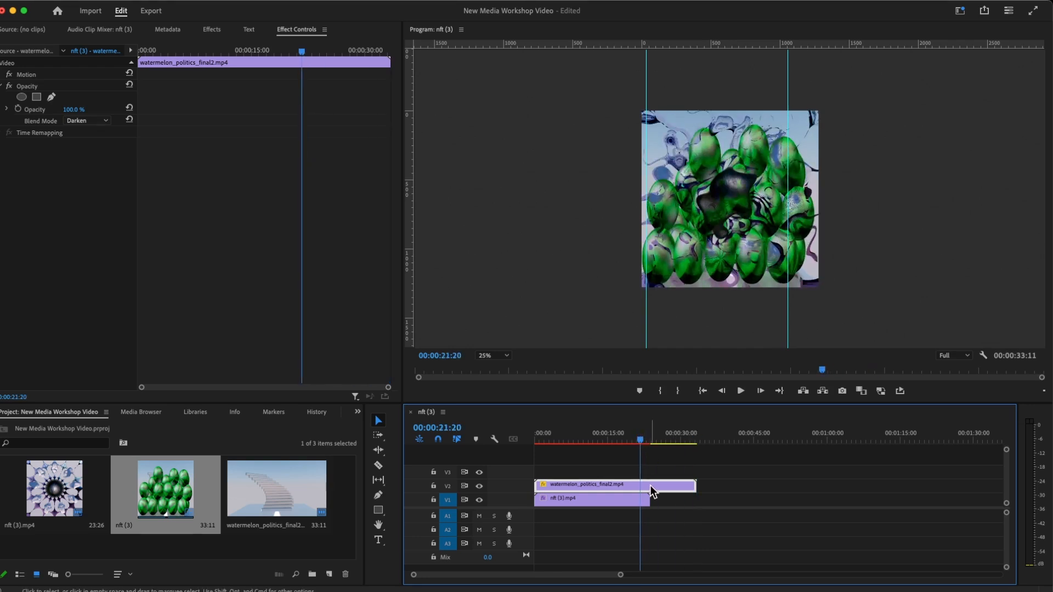
Cut the watermelon clip with the Razor tool where nft (3).mp4 ends and delete the leftover piece
{"action": "left_click", "coordinate": [378, 465]}
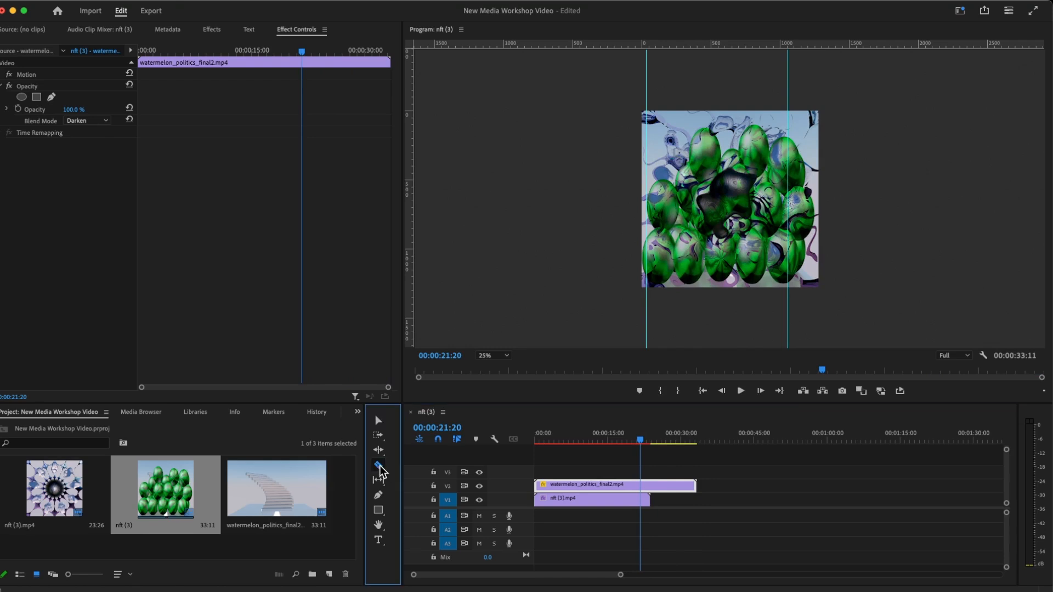
{"action": "left_click", "coordinate": [650, 485]}
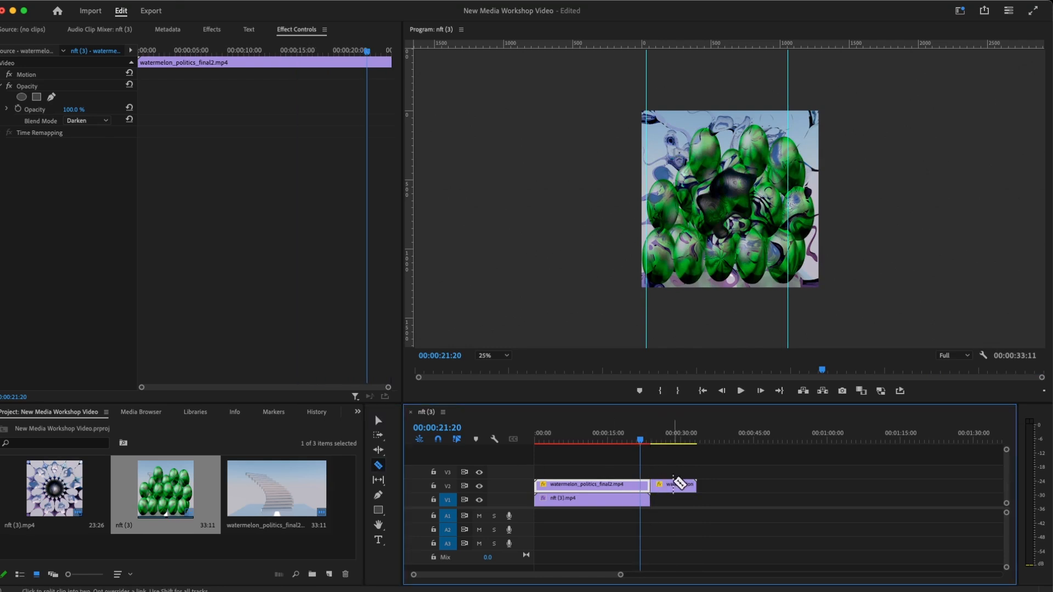
{"action": "left_click", "coordinate": [378, 420]}
{"action": "left_click", "coordinate": [688, 489]}
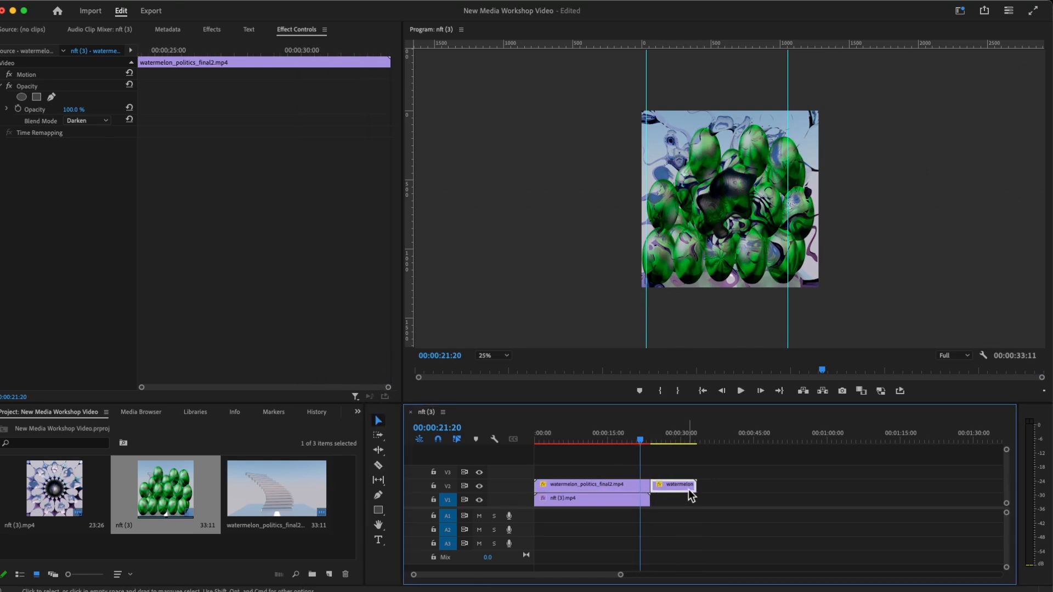
{"action": "key", "text": "Delete"}
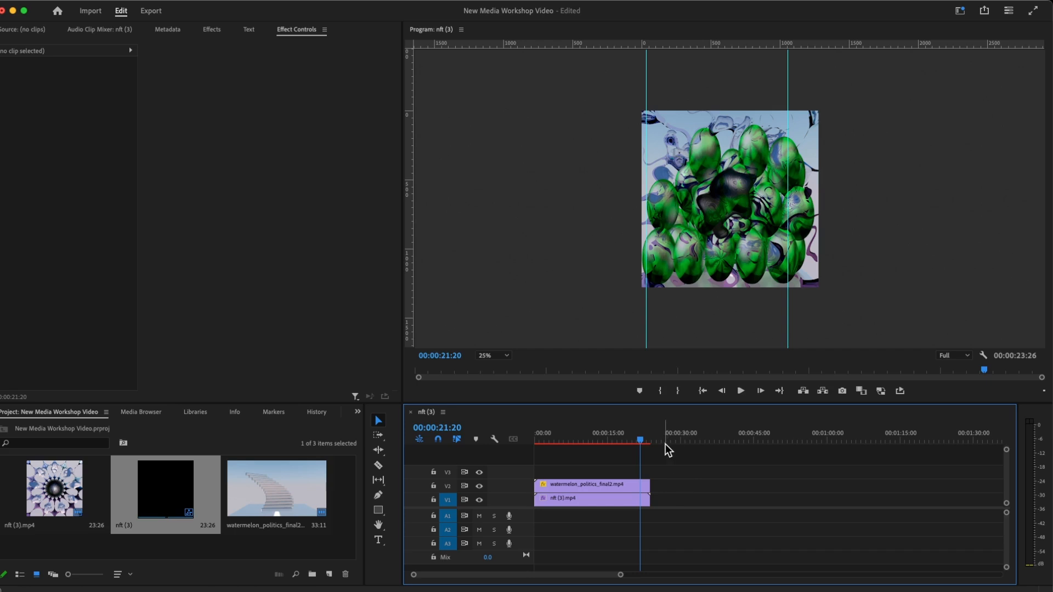
Undo the deletion and the cut of the watermelon clip
{"action": "key", "text": "super+z"}
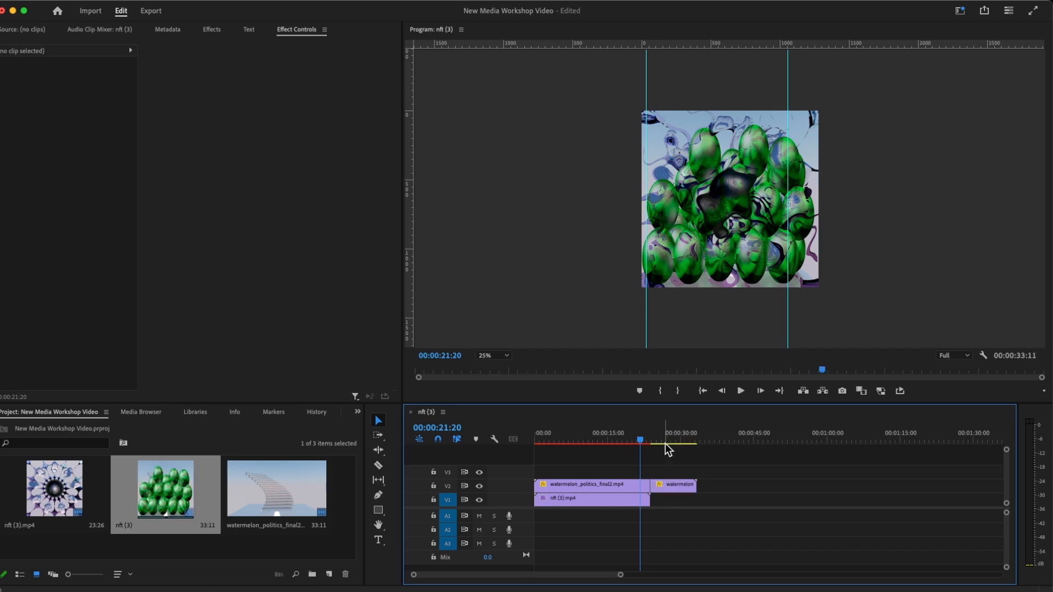
{"action": "left_click", "coordinate": [612, 501]}
{"action": "key", "text": "super+z"}
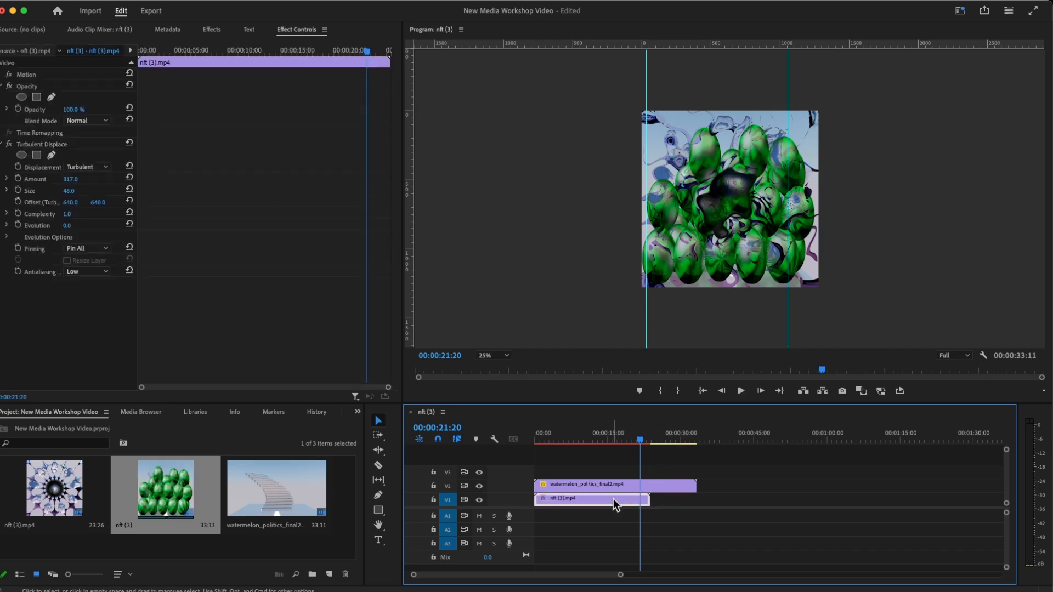
Look up the watermelon_politics_final2.mp4 clip's duration in its Speed/Duration settings and leave the speed as it is
{"action": "left_click", "coordinate": [666, 485]}
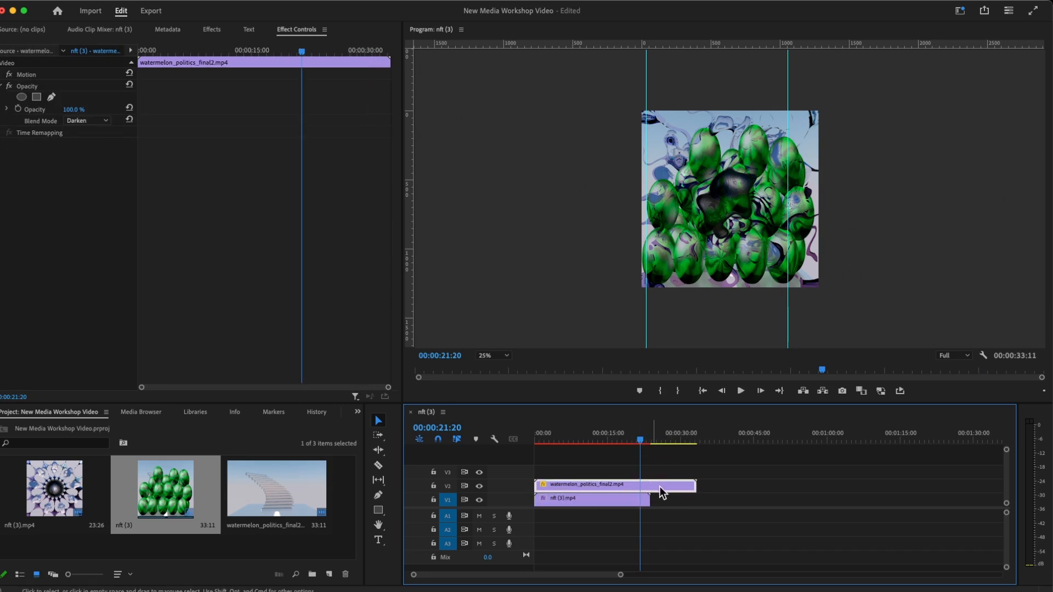
{"action": "right_click", "coordinate": [664, 486]}
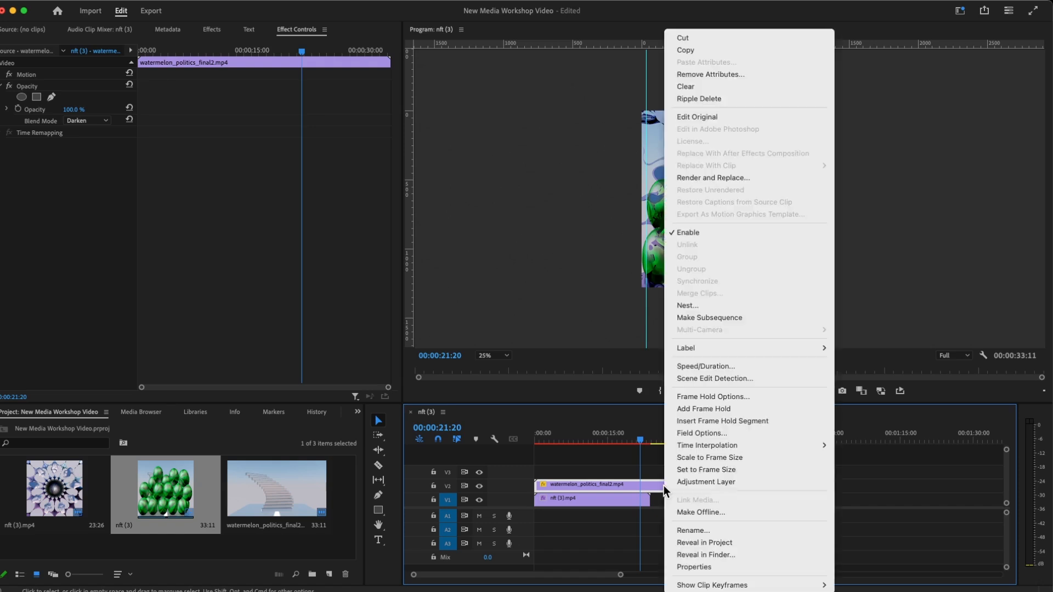
{"action": "left_click", "coordinate": [767, 370]}
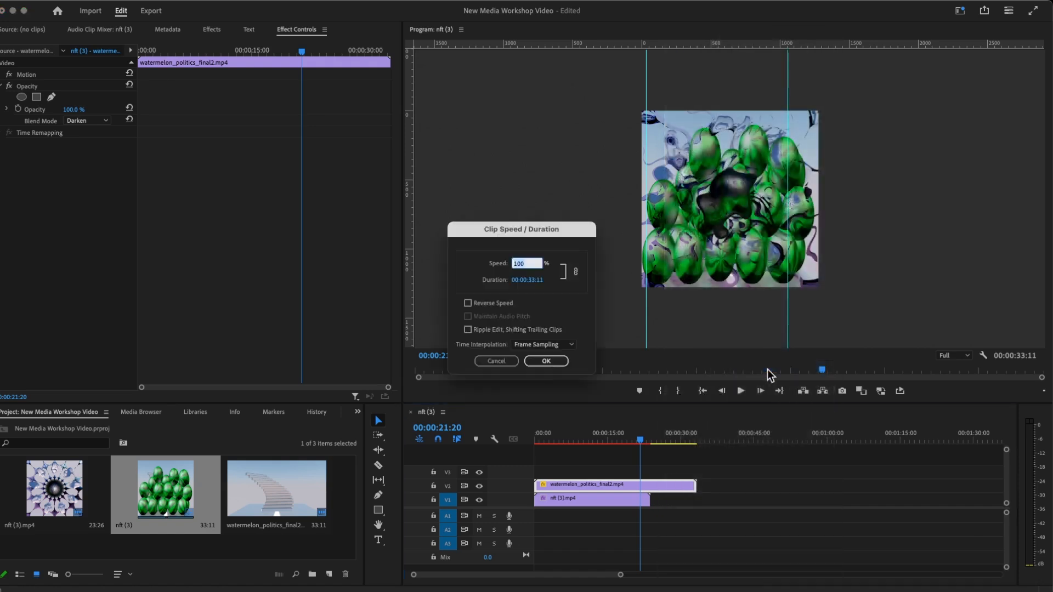
{"action": "left_click_drag", "start_coordinate": [537, 241], "coordinate": [800, 252]}
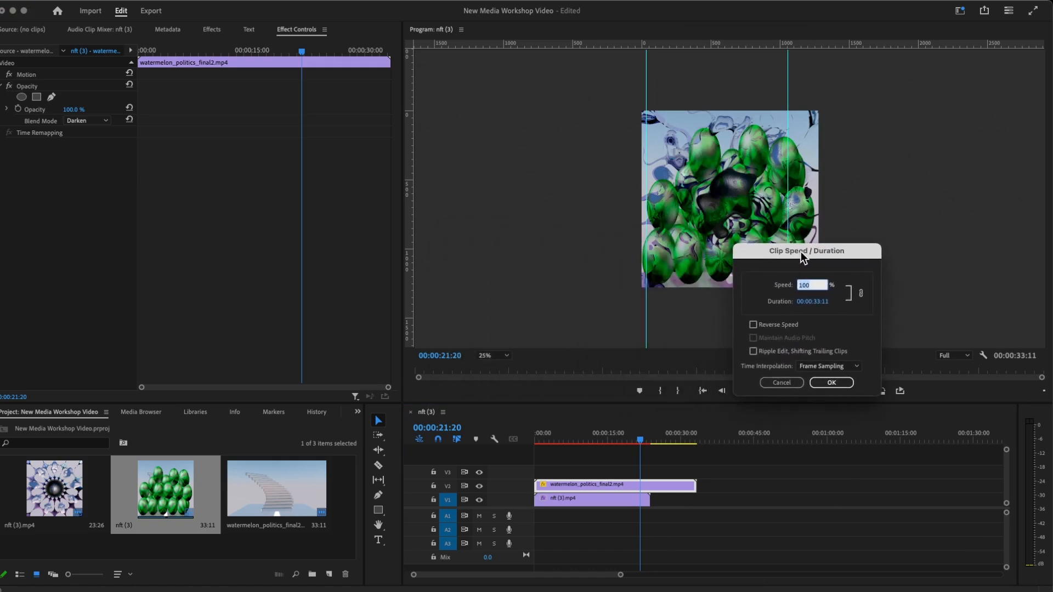
{"action": "left_click", "coordinate": [814, 302]}
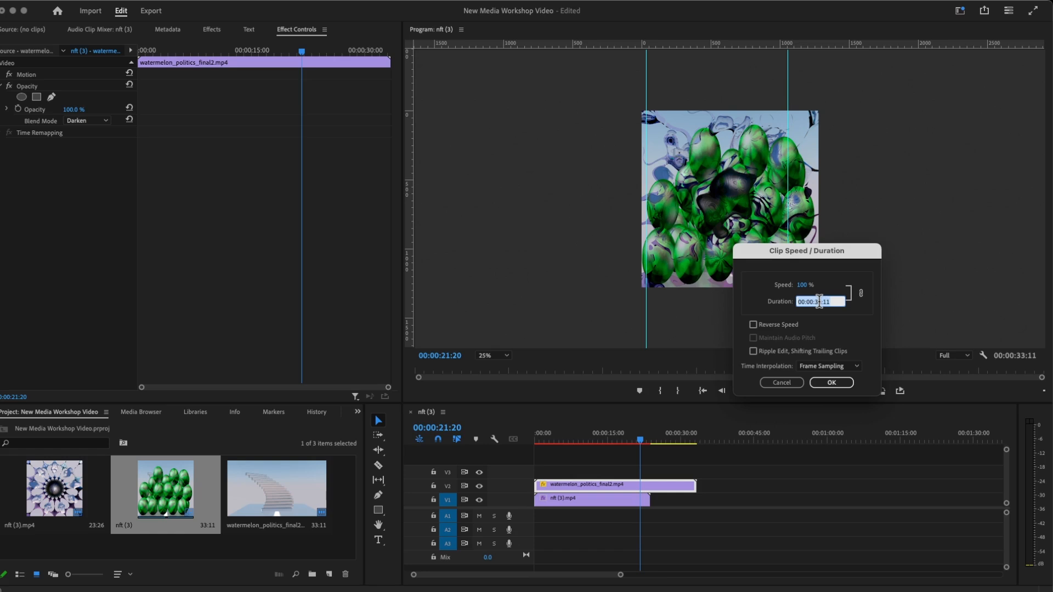
{"action": "left_click", "coordinate": [831, 381]}
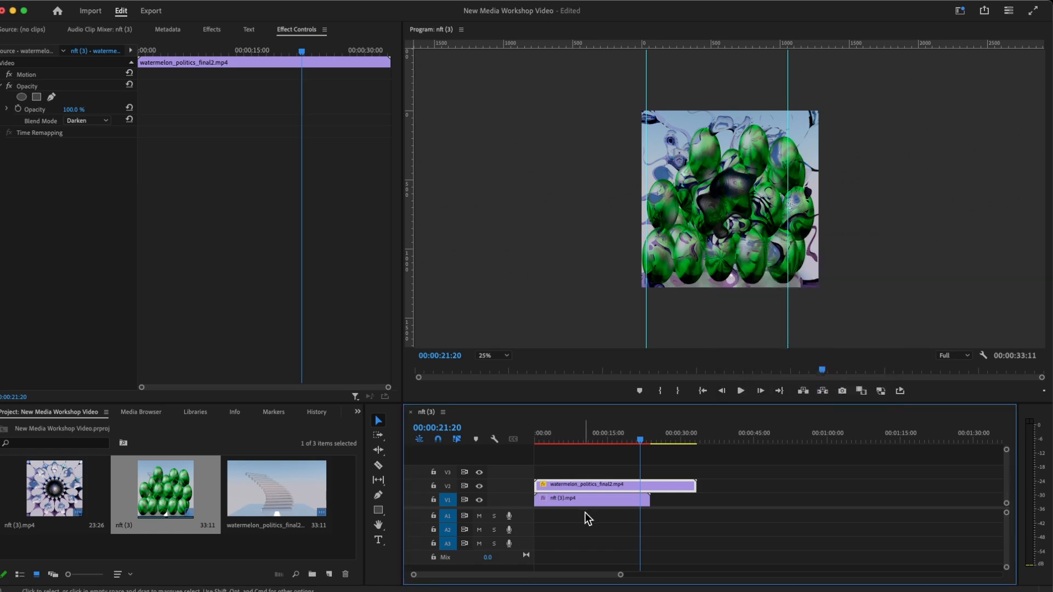
Set the nft (3).mp4 clip's duration to 00:00:33:11 to match the length of the watermelon clip
{"action": "left_click", "coordinate": [590, 499]}
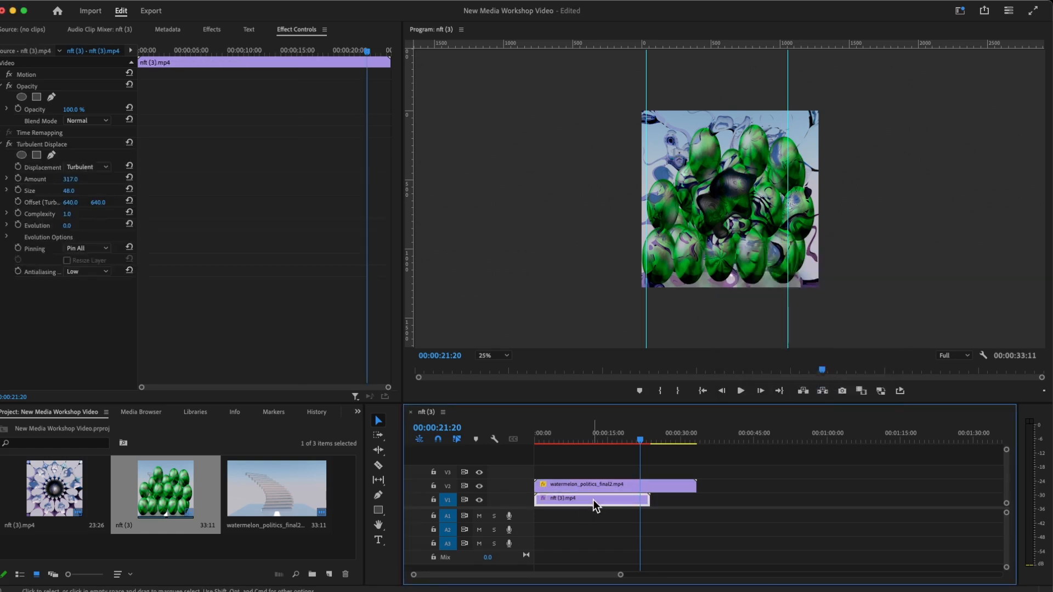
{"action": "right_click", "coordinate": [593, 499]}
{"action": "left_click", "coordinate": [638, 366]}
{"action": "left_click", "coordinate": [530, 278]}
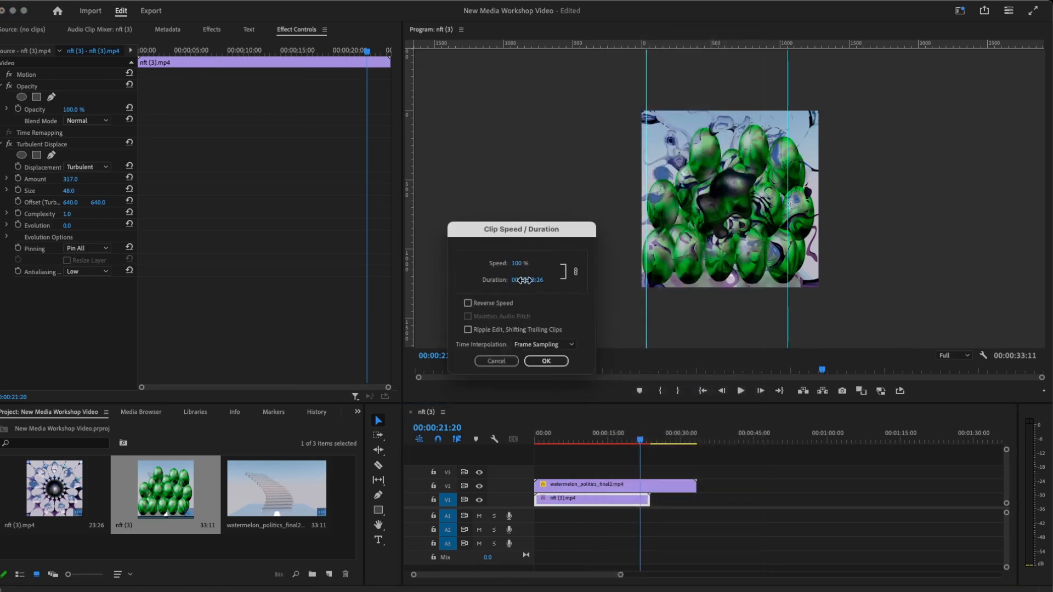
{"action": "left_click", "coordinate": [551, 294]}
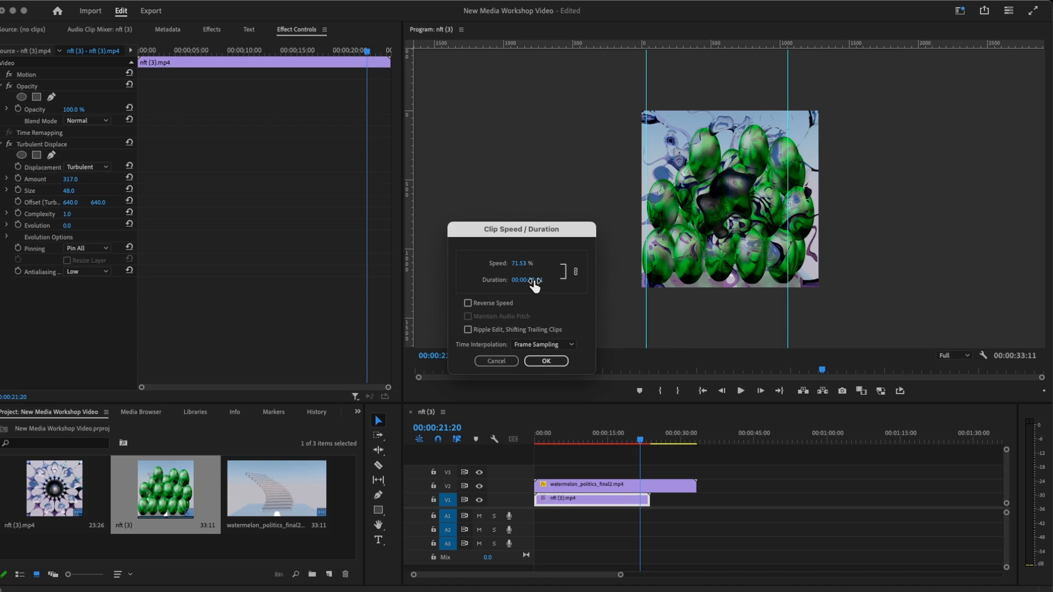
{"action": "left_click", "coordinate": [547, 363]}
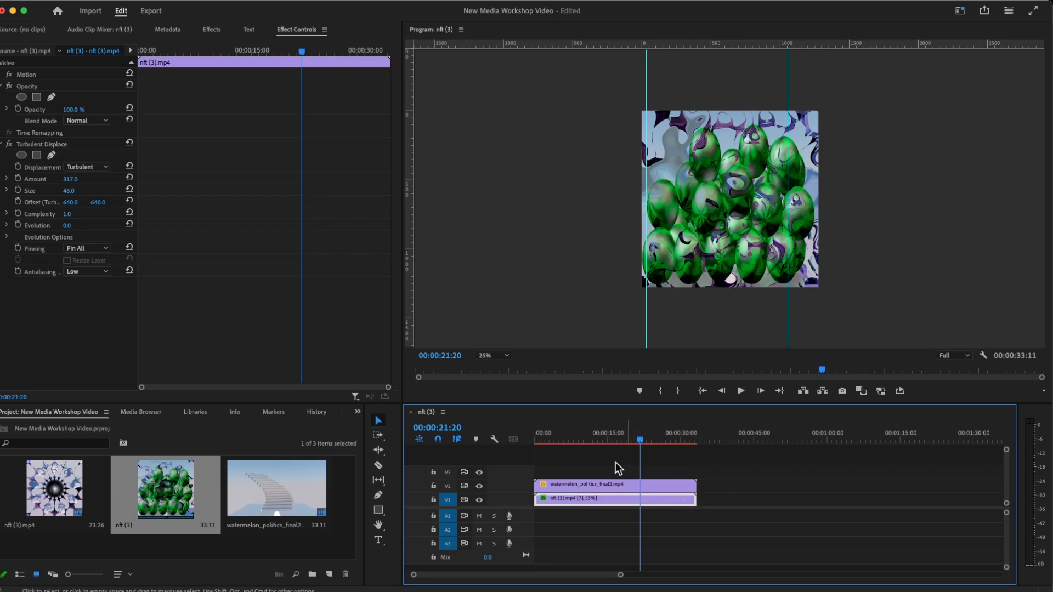
Play the sequence from the beginning to review both blended clips running together
{"action": "left_click_drag", "start_coordinate": [641, 439], "coordinate": [496, 436]}
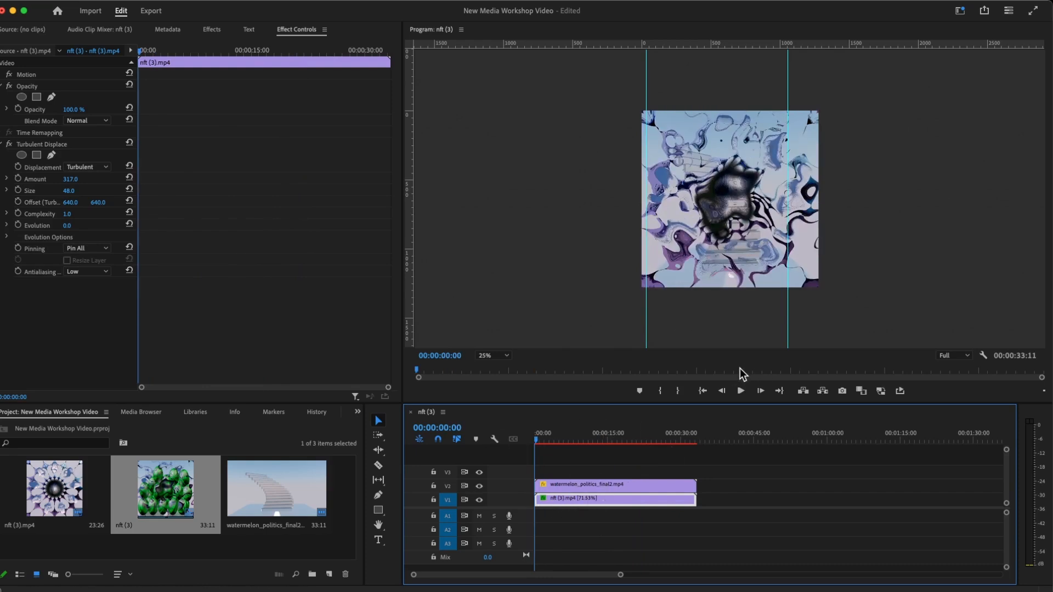
{"action": "left_click", "coordinate": [740, 390]}
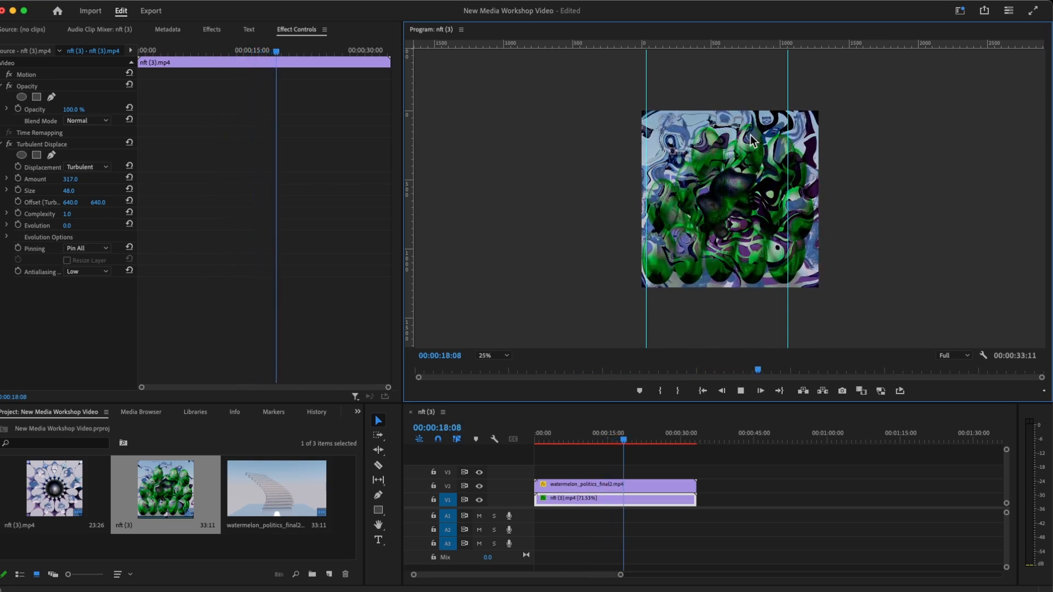
{"action": "left_click", "coordinate": [741, 391]}
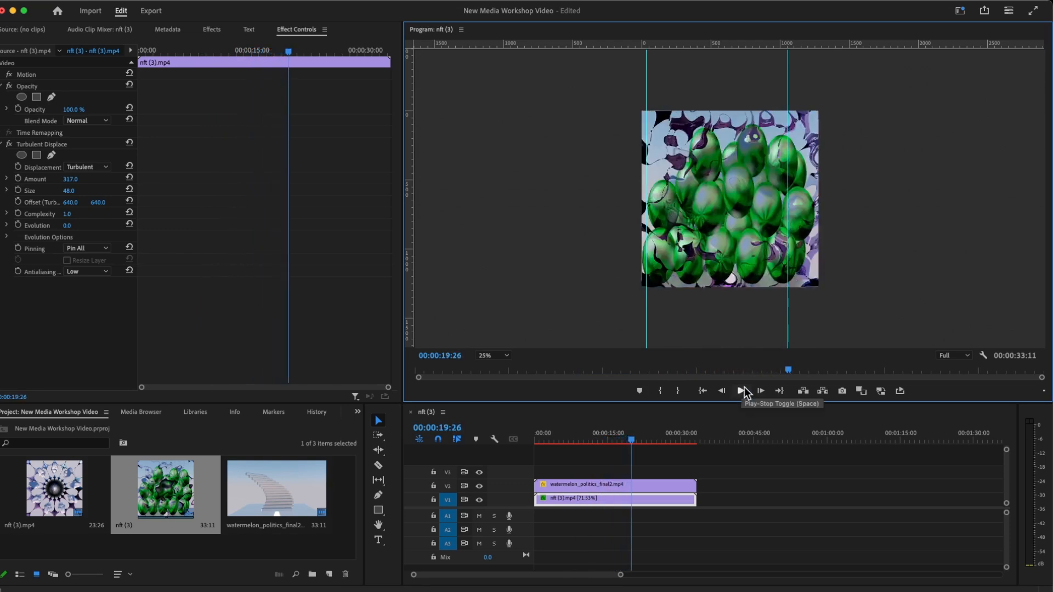
Add a new horizontal text layer at the start of the sequence and move it to the middle of the frame
{"action": "left_click_drag", "start_coordinate": [630, 440], "coordinate": [482, 438]}
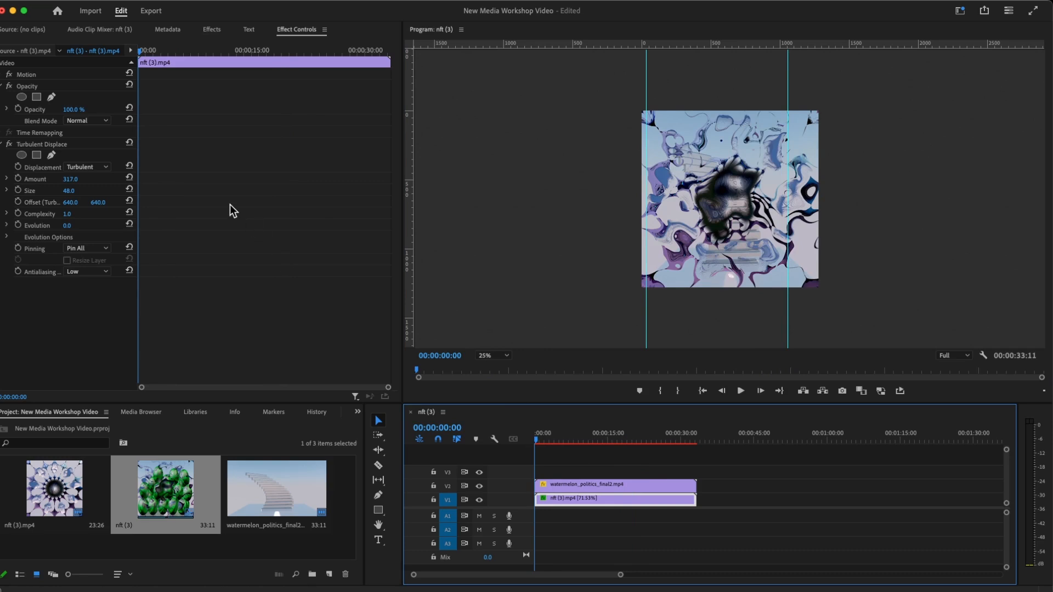
{"action": "mouse_move", "coordinate": [129, 16]}
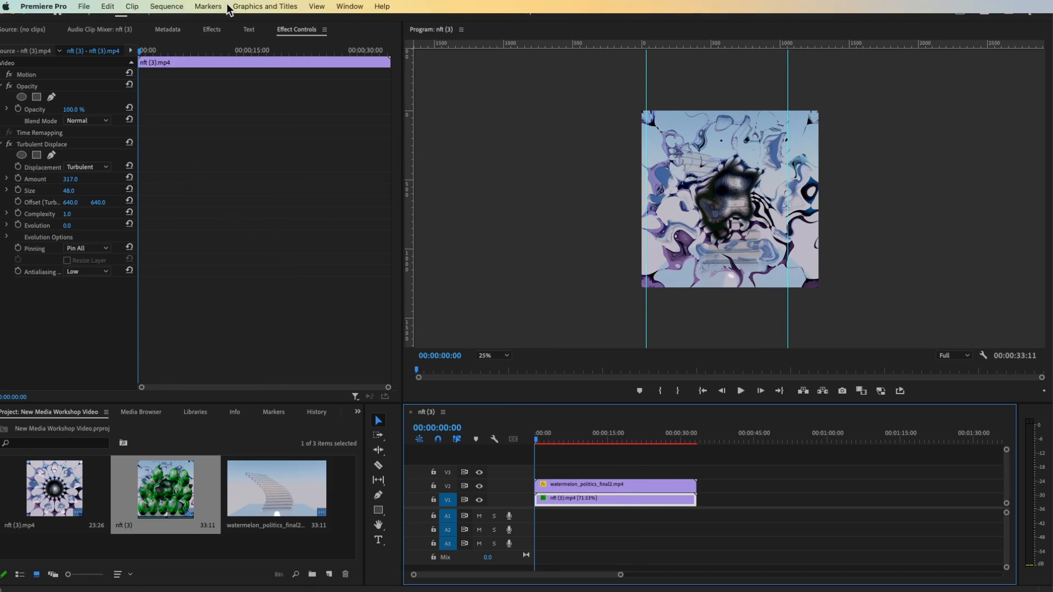
{"action": "left_click", "coordinate": [255, 6]}
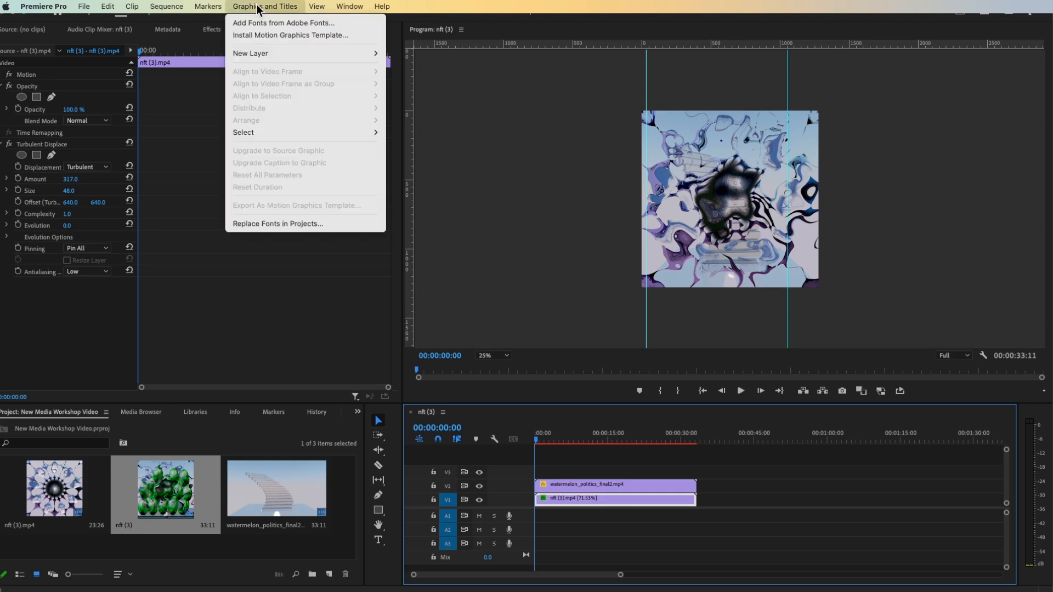
{"action": "mouse_move", "coordinate": [266, 55]}
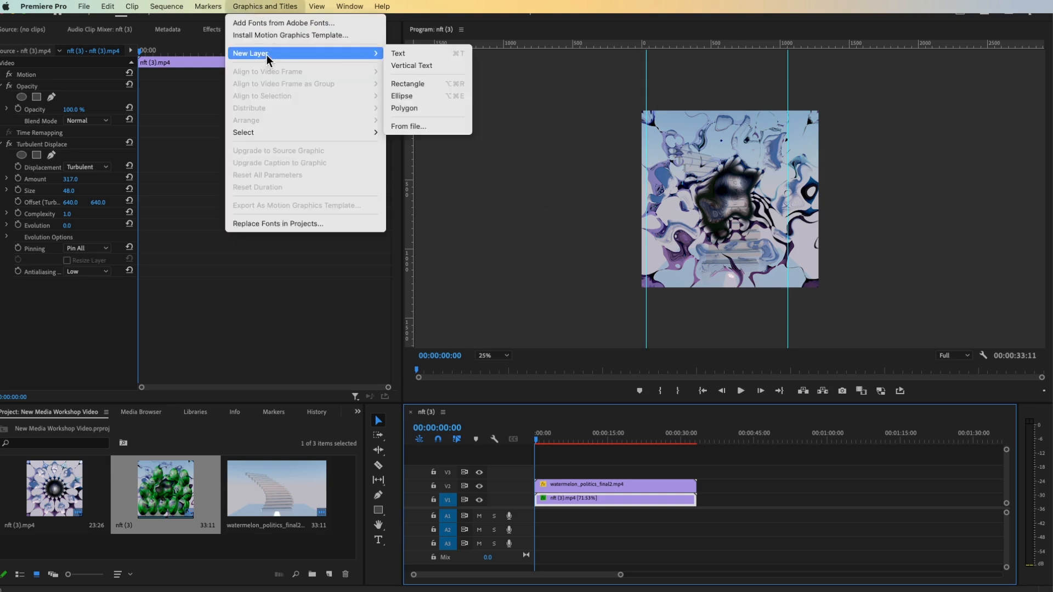
{"action": "left_click", "coordinate": [404, 54]}
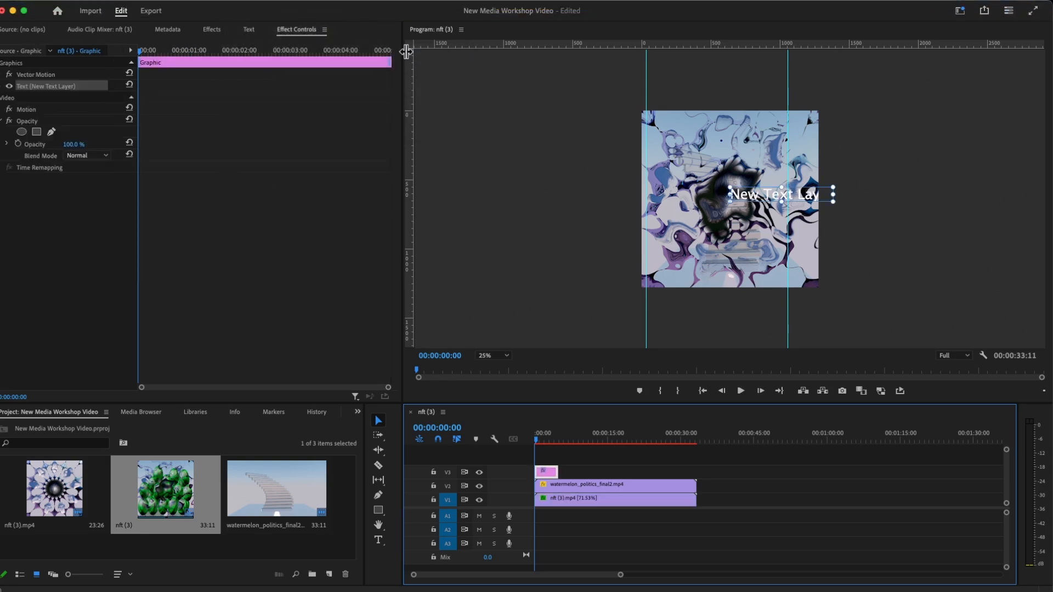
{"action": "left_click", "coordinate": [744, 200]}
{"action": "left_click_drag", "start_coordinate": [744, 200], "coordinate": [693, 194]}
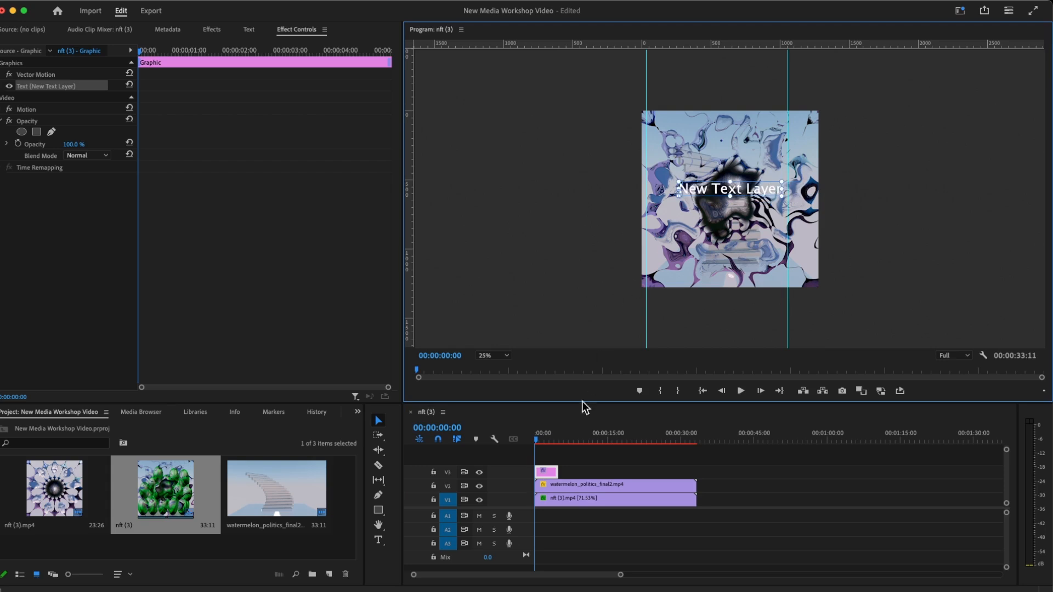
Open the text clip's graphic properties, lower the text to about 652 vertically, and centre it horizontally in the frame
{"action": "double_click", "coordinate": [548, 476]}
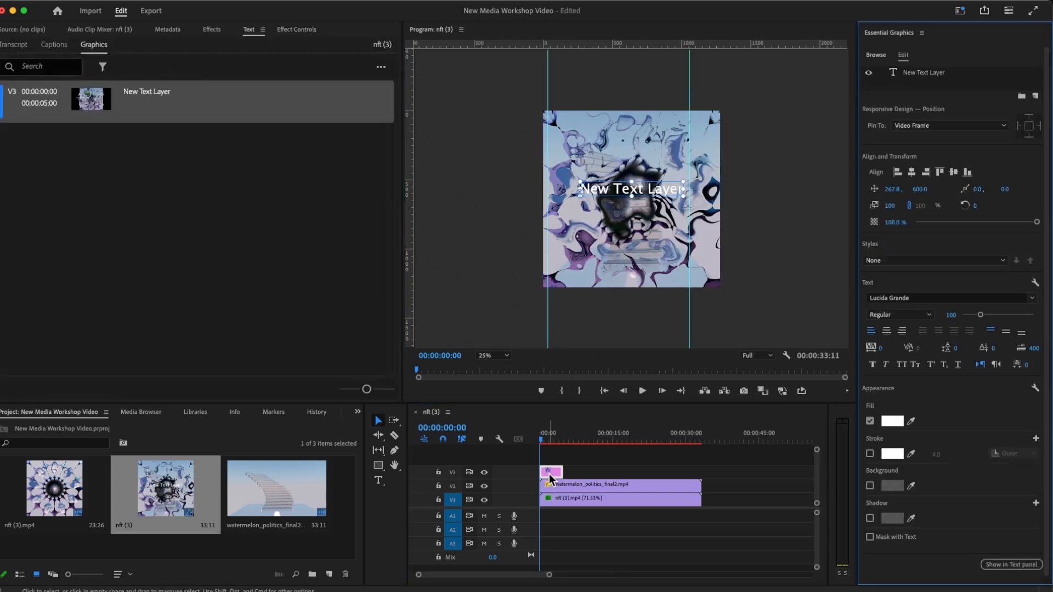
{"action": "left_click", "coordinate": [555, 476]}
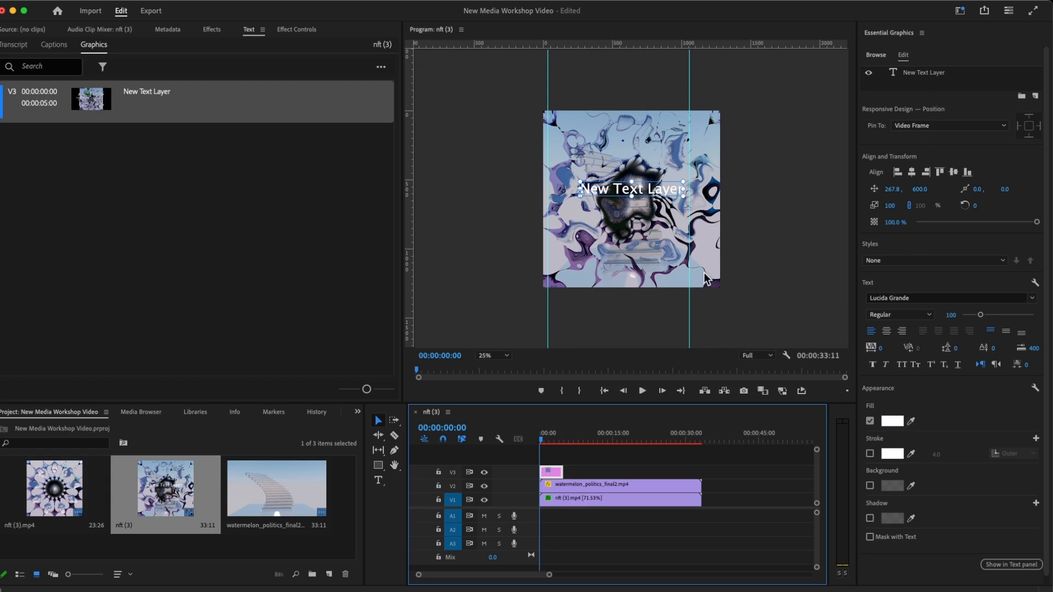
{"action": "left_click_drag", "start_coordinate": [644, 191], "coordinate": [647, 205]}
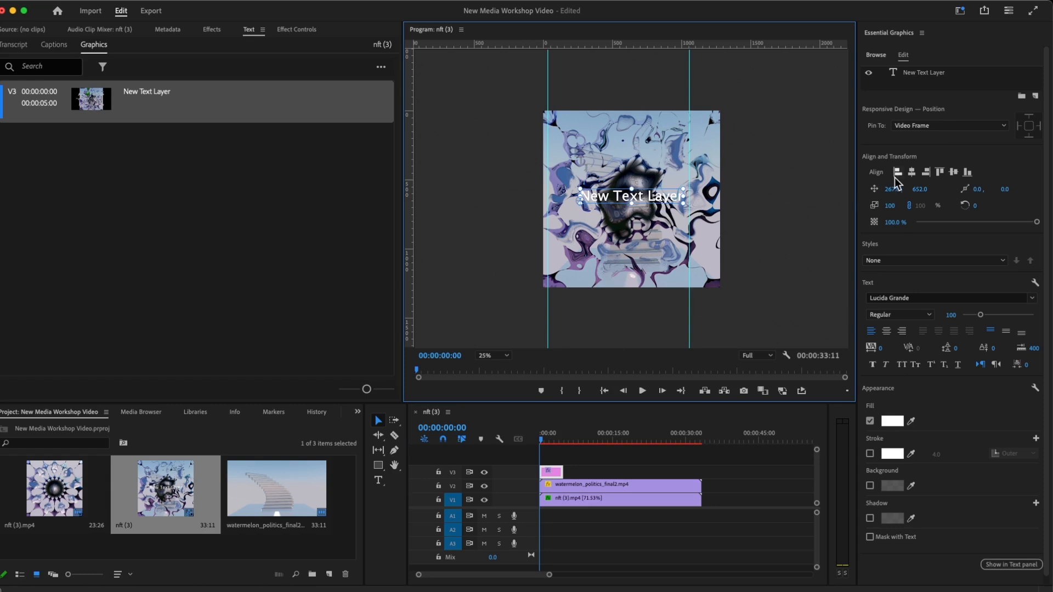
{"action": "left_click", "coordinate": [911, 172]}
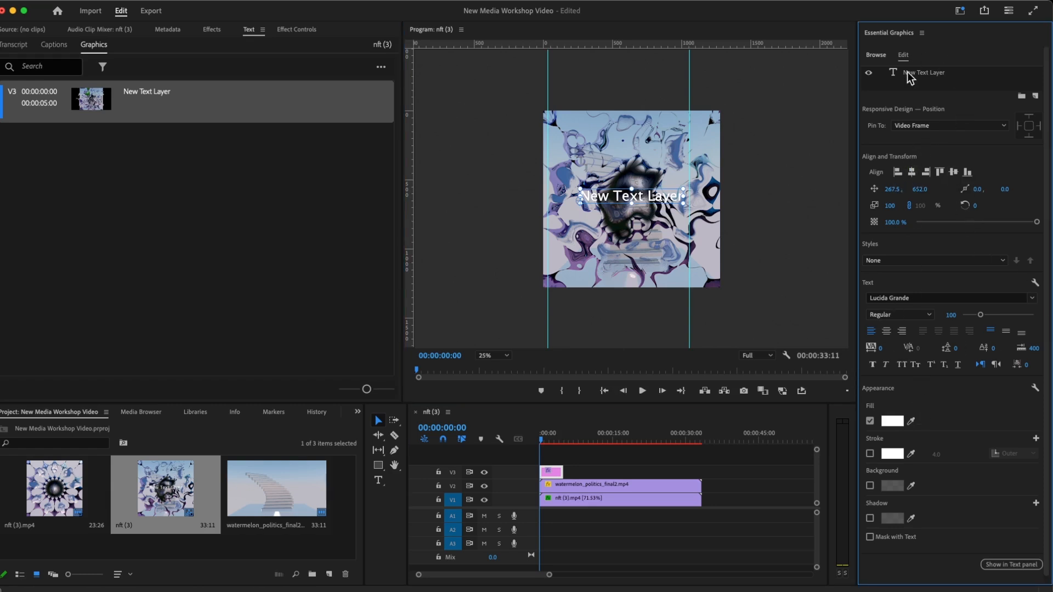
Set the text layer's font to Modak and scale it up to about 112%
{"action": "scroll", "coordinate": [933, 449], "scroll_direction": "down", "scroll_amount": 1}
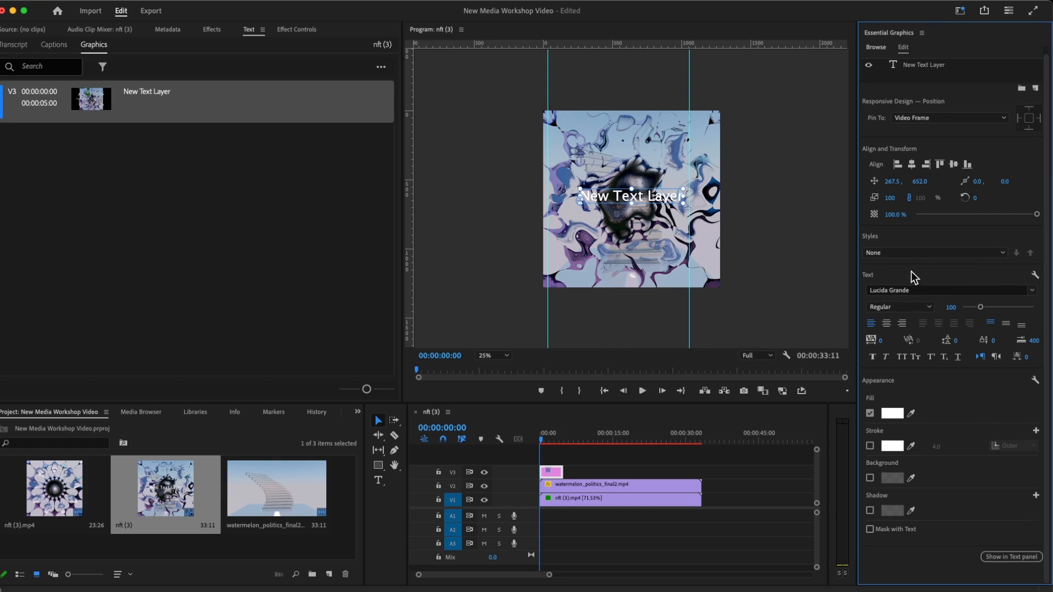
{"action": "left_click", "coordinate": [1032, 290]}
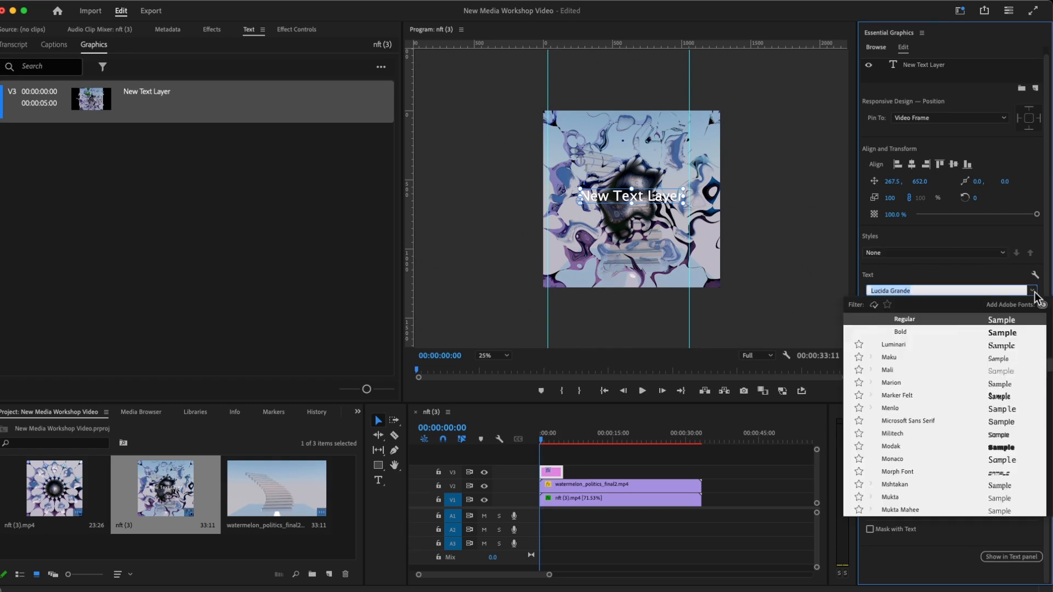
{"action": "left_click", "coordinate": [998, 447]}
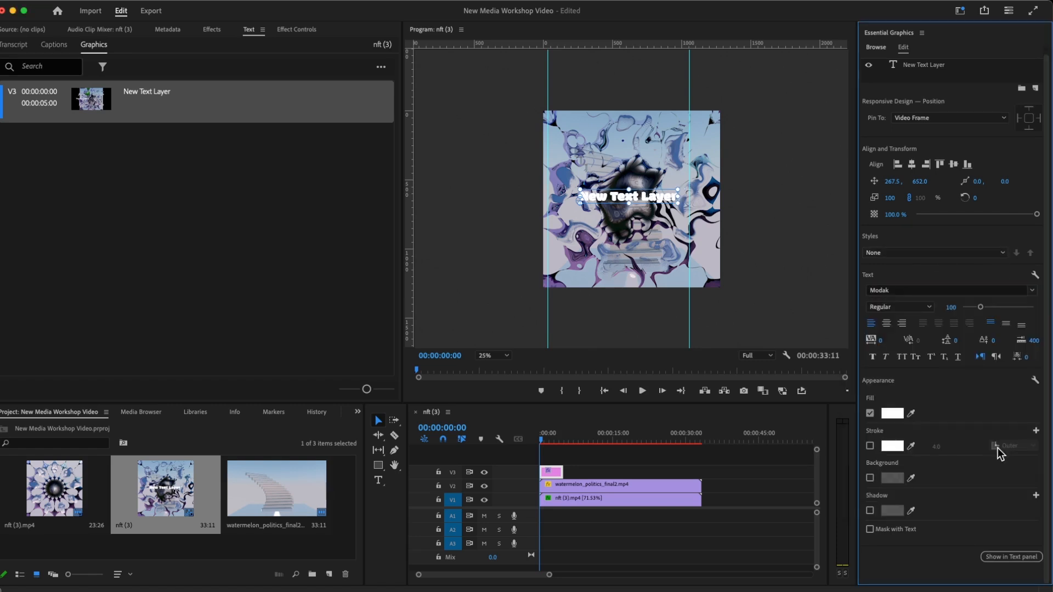
{"action": "mouse_move", "coordinate": [678, 204]}
{"action": "left_mouse_down"}
{"action": "mouse_move", "coordinate": [706, 225]}
{"action": "mouse_move", "coordinate": [677, 211]}
{"action": "left_mouse_up"}
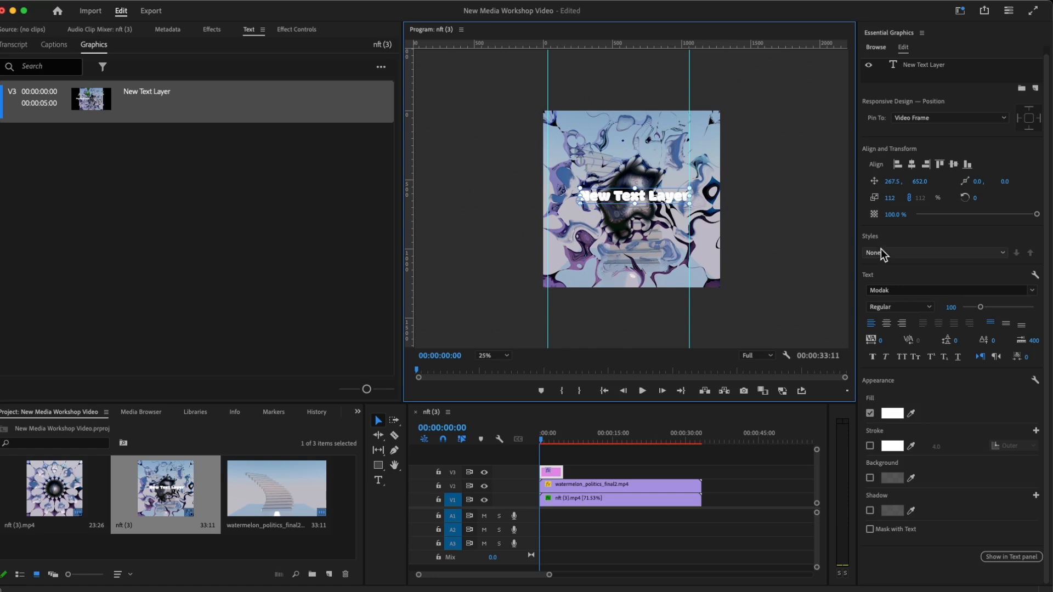
Replace the placeholder text with NEW MEDIA WORKSHOP, putting WORKSHOP on a second line
{"action": "double_click", "coordinate": [634, 193]}
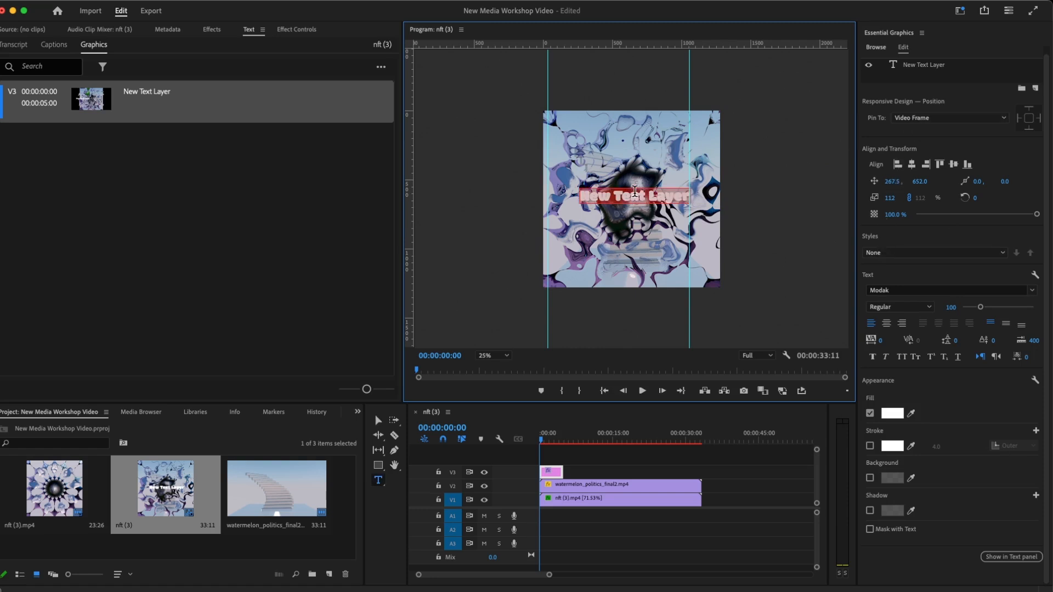
{"action": "type", "text": "NEW"}
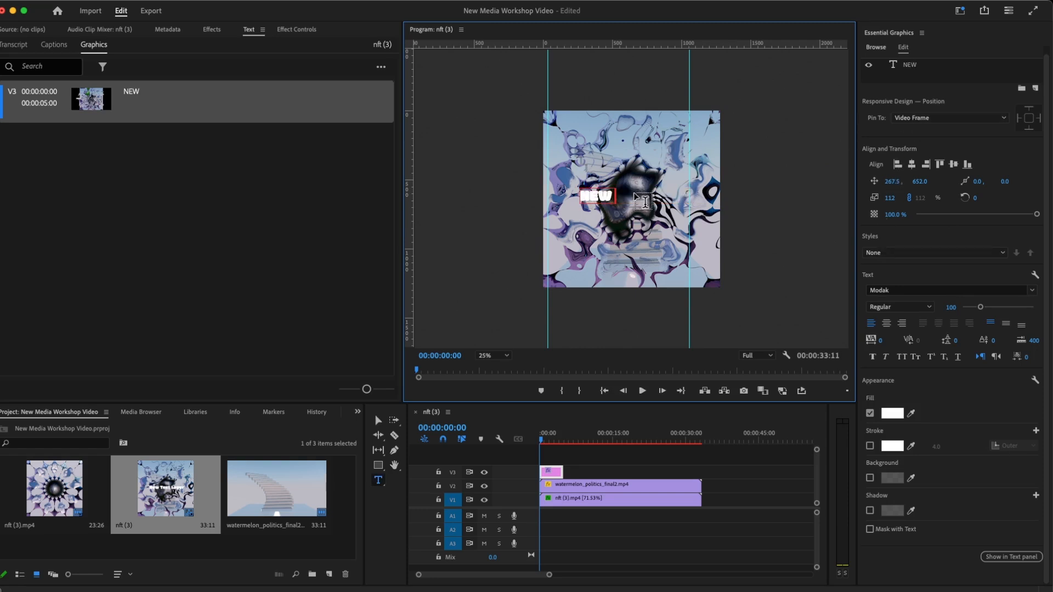
{"action": "type", "text": " MEDIA WO"}
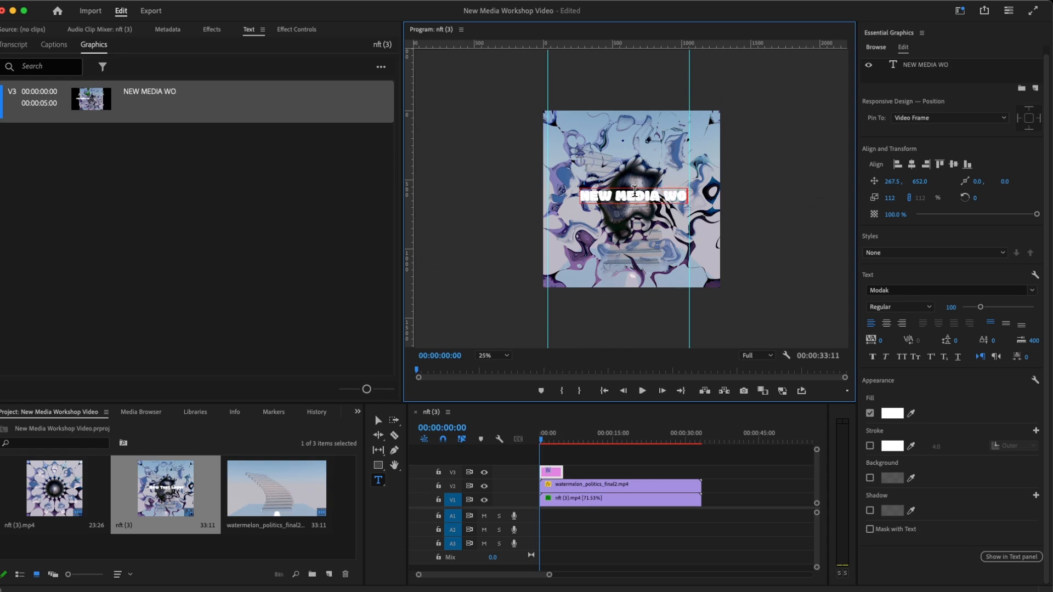
{"action": "type", "text": "RKSHOP"}
{"action": "left_click", "coordinate": [655, 194]}
{"action": "key", "text": "Return"}
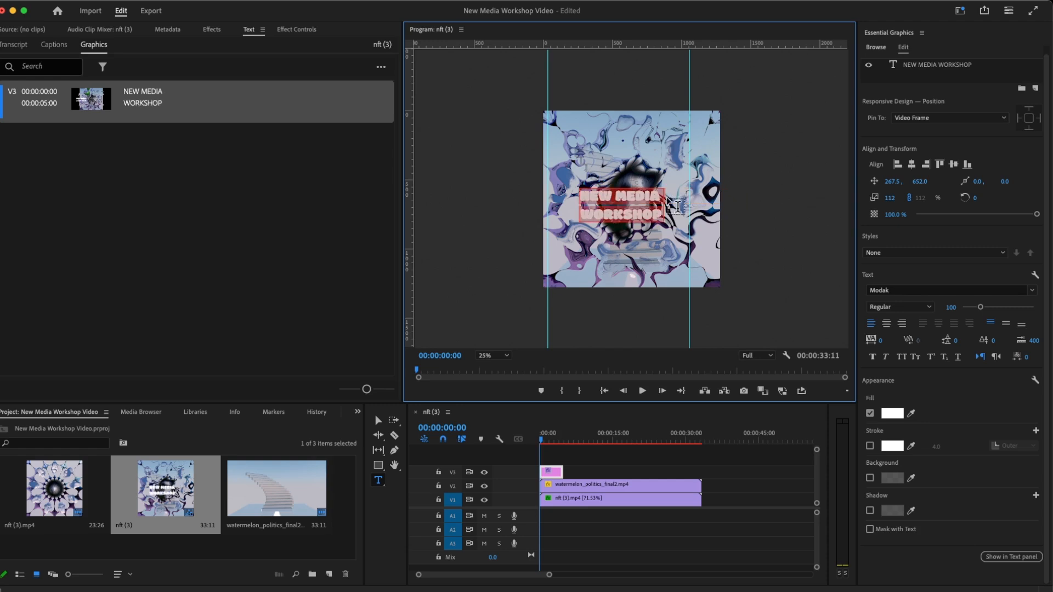
Centre-align the two title lines, scale the text to about 167%, and place it in the middle of the frame
{"action": "left_click", "coordinate": [886, 322]}
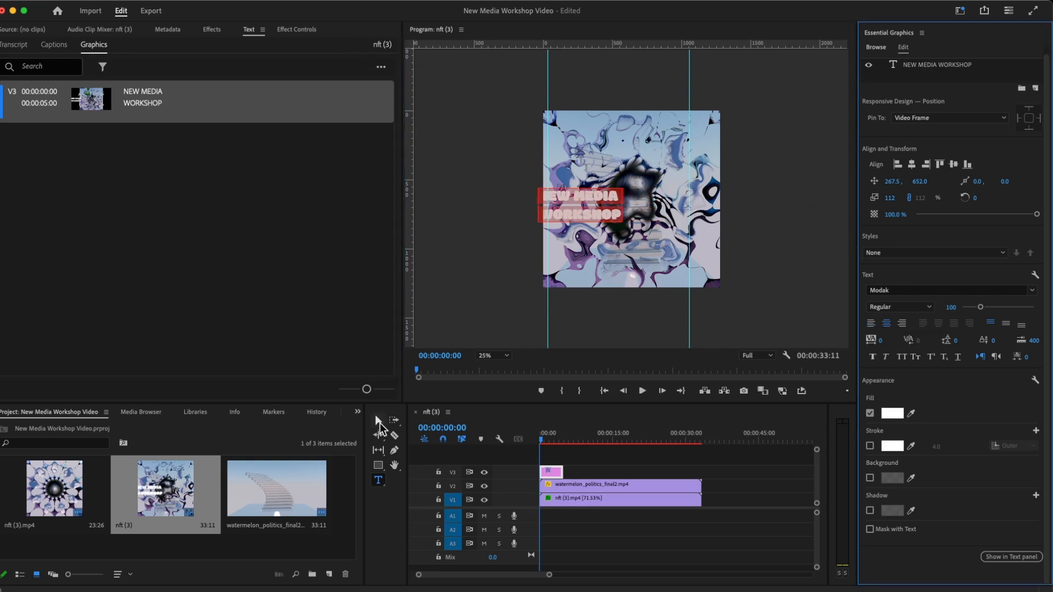
{"action": "left_click", "coordinate": [377, 421]}
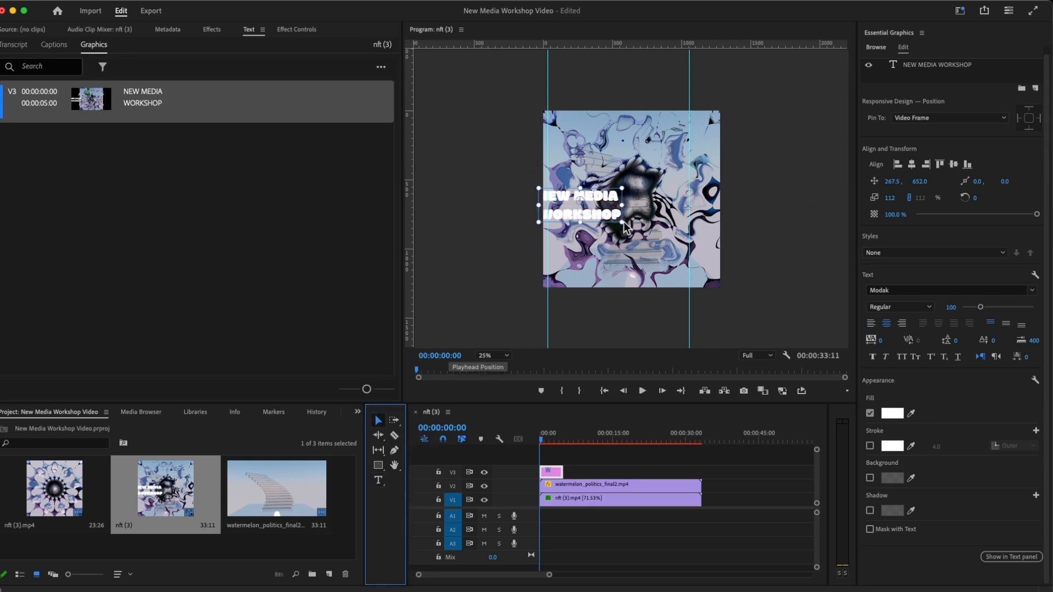
{"action": "left_click_drag", "start_coordinate": [621, 221], "coordinate": [642, 233]}
{"action": "left_click_drag", "start_coordinate": [618, 199], "coordinate": [671, 188]}
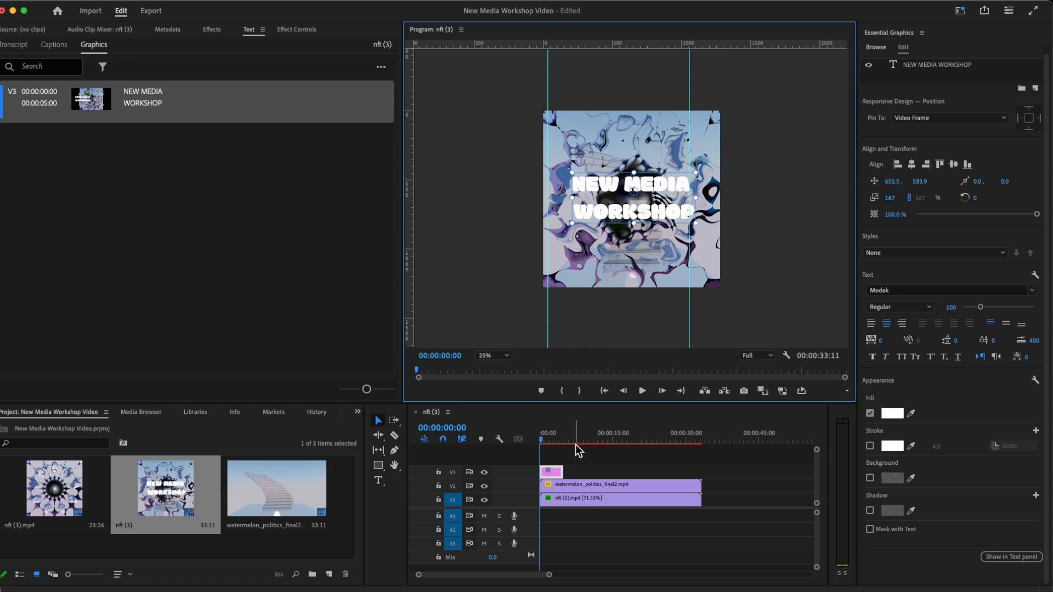
{"action": "left_click", "coordinate": [581, 474]}
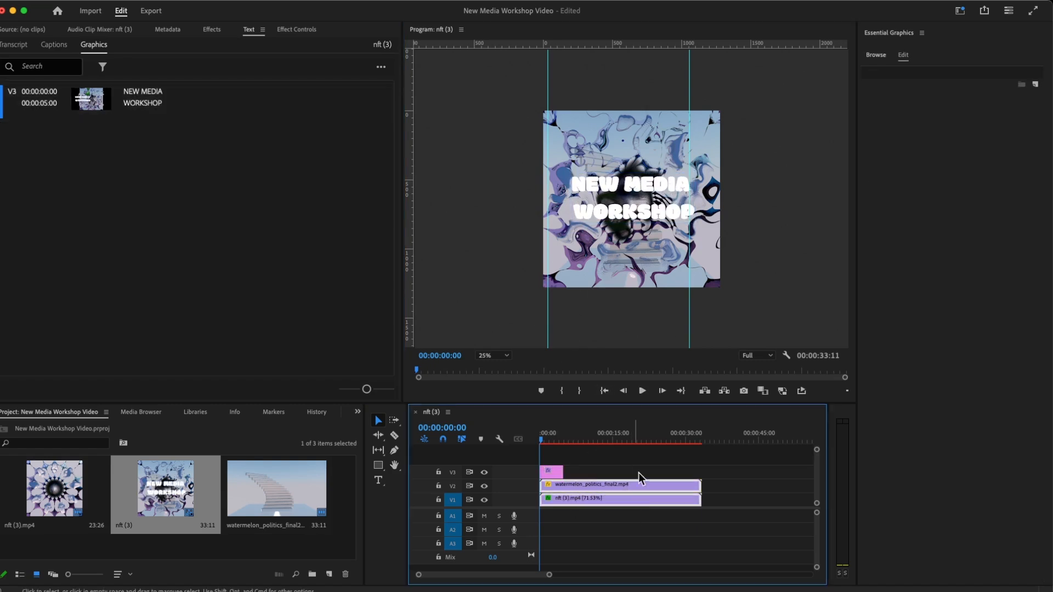
Give the title text a dark red outer stroke (RGB 159, 9, 8) with a width of 16
{"action": "left_click", "coordinate": [645, 213]}
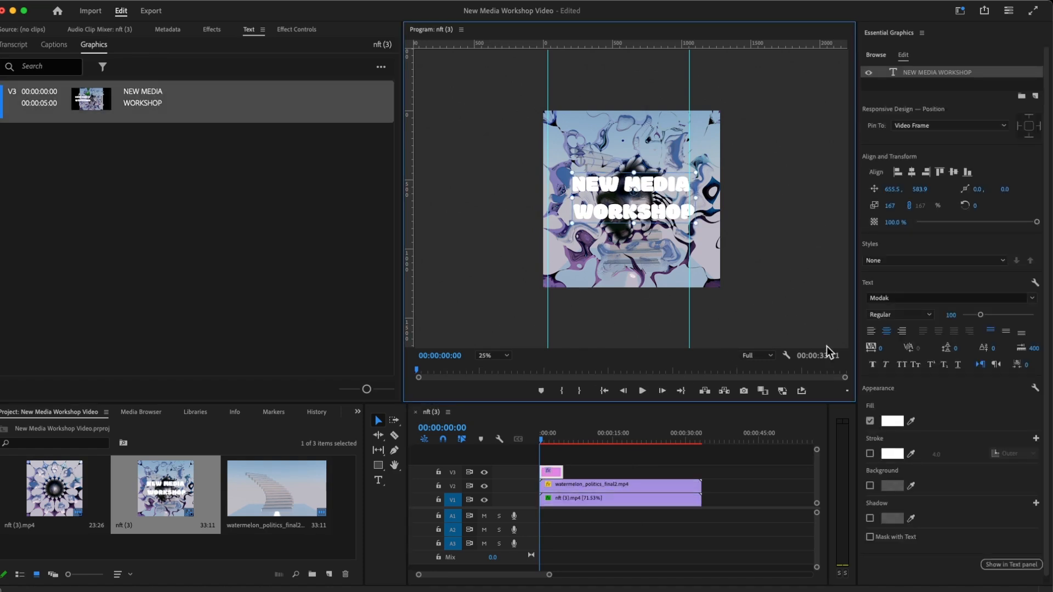
{"action": "left_click", "coordinate": [869, 454]}
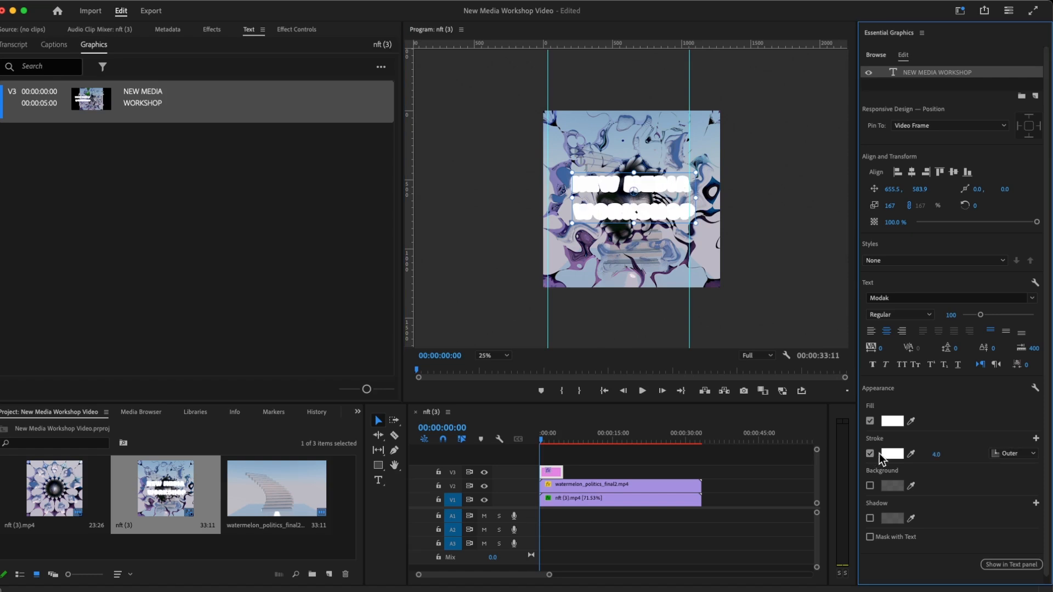
{"action": "left_click", "coordinate": [893, 455]}
{"action": "left_click", "coordinate": [521, 328]}
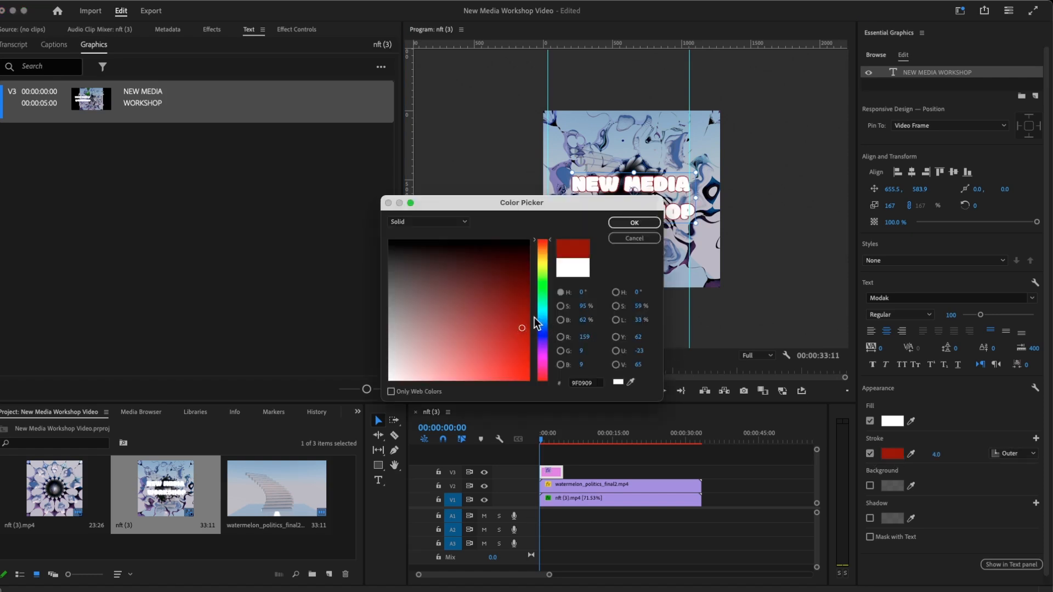
{"action": "left_click", "coordinate": [634, 222]}
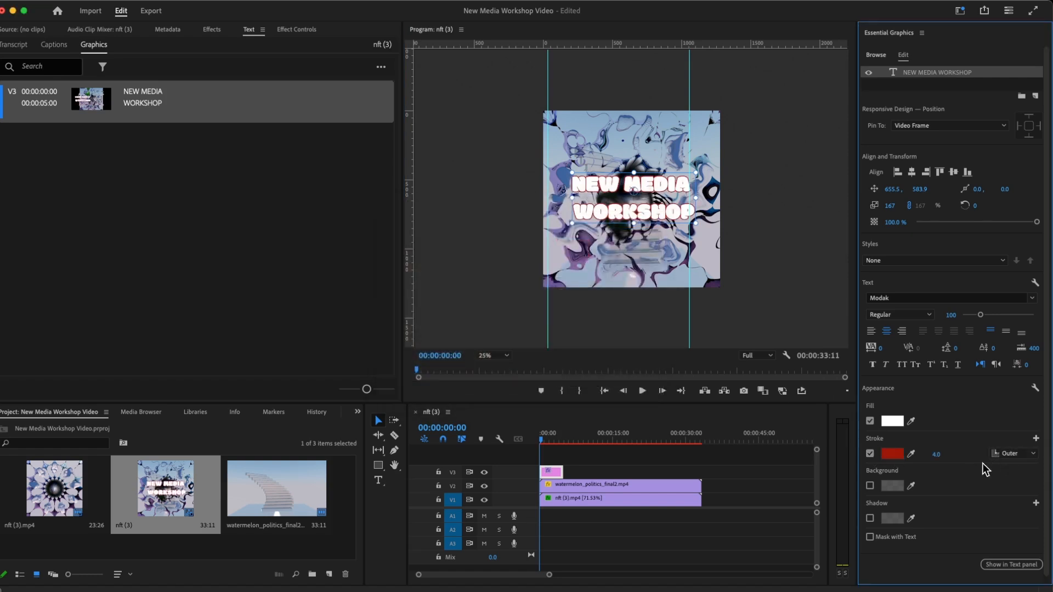
{"action": "mouse_move", "coordinate": [937, 455]}
{"action": "left_mouse_down"}
{"action": "mouse_move", "coordinate": [952, 456]}
{"action": "mouse_move", "coordinate": [944, 456]}
{"action": "left_mouse_up"}
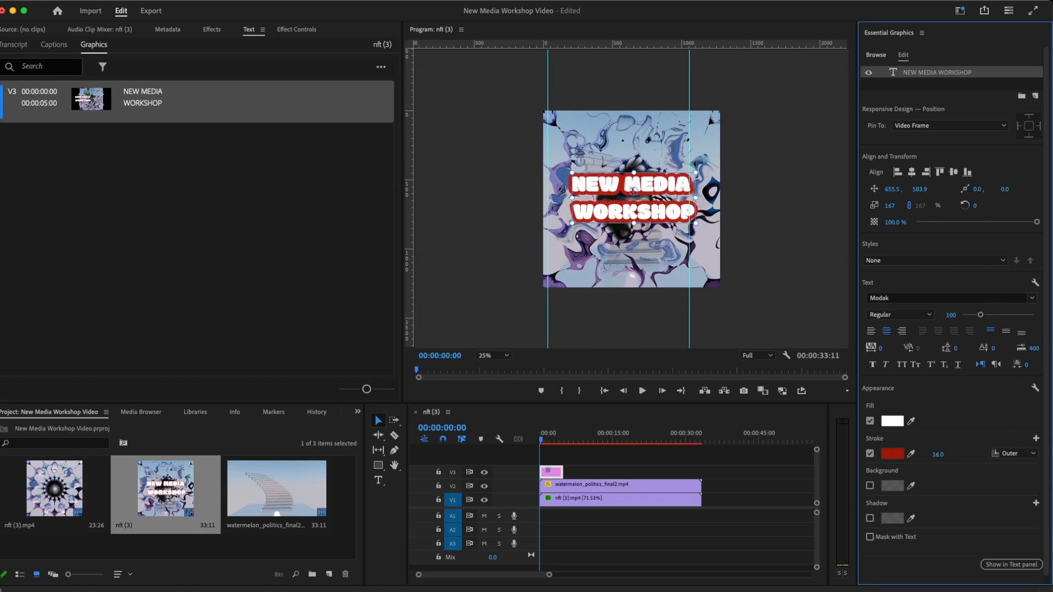
Try a background behind the title text, leave its colour as it is, and turn the background off
{"action": "left_click", "coordinate": [870, 486]}
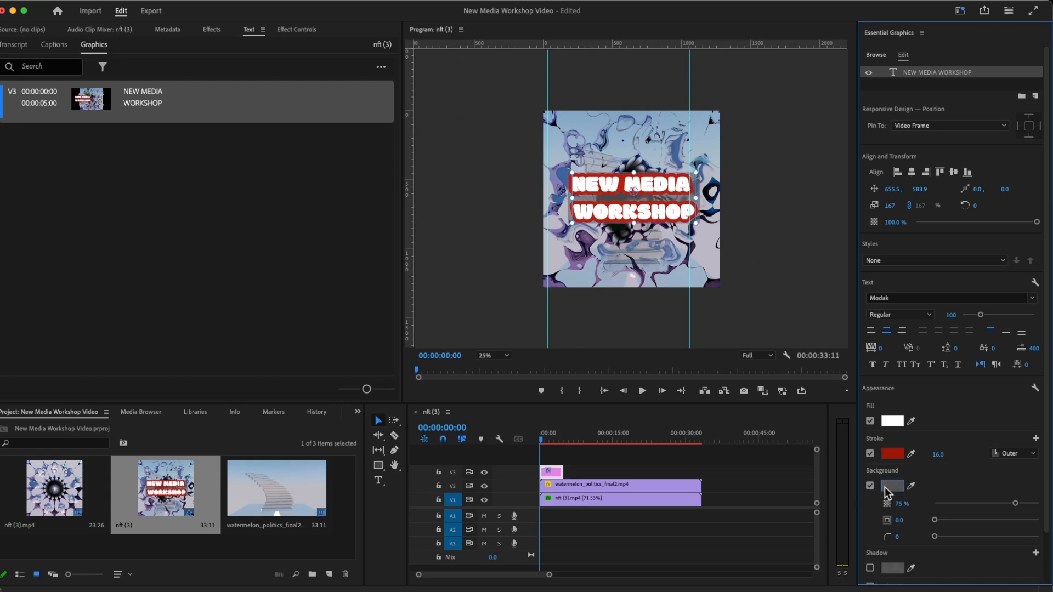
{"action": "left_click", "coordinate": [894, 488]}
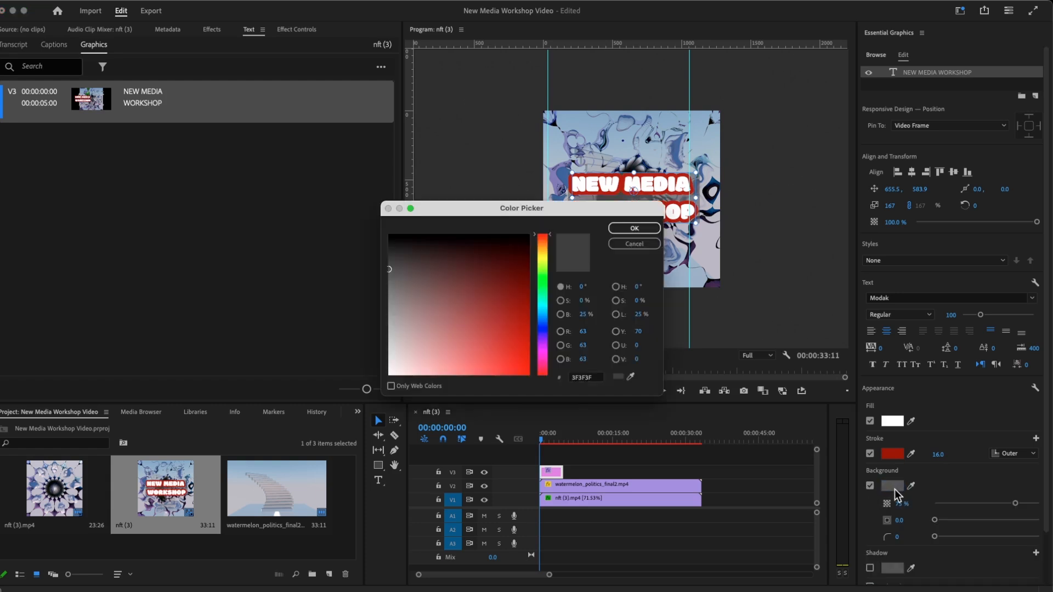
{"action": "left_click", "coordinate": [642, 245]}
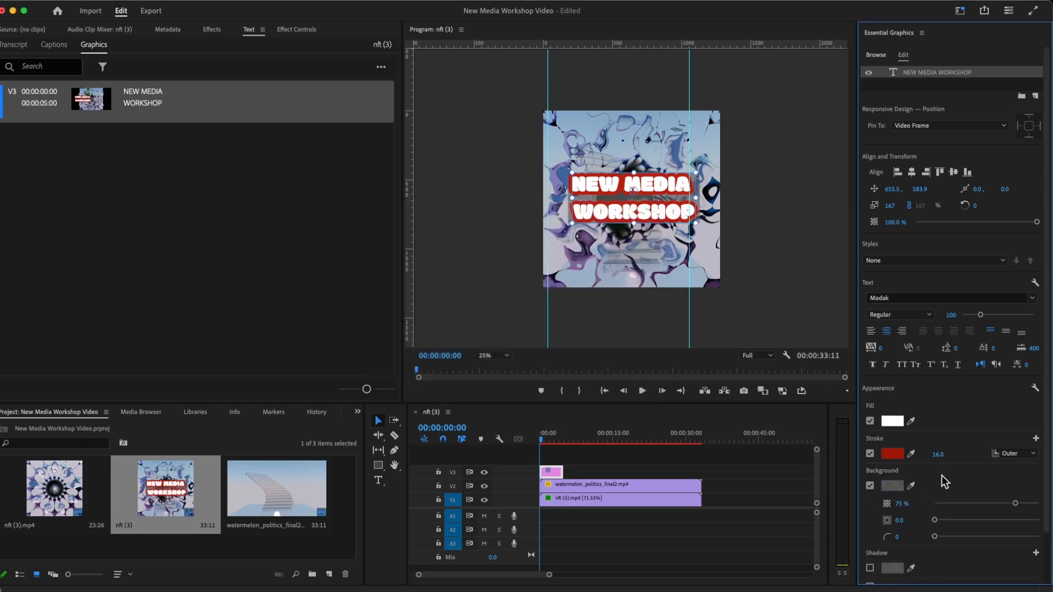
{"action": "scroll", "coordinate": [942, 474], "scroll_direction": "down", "scroll_amount": 2}
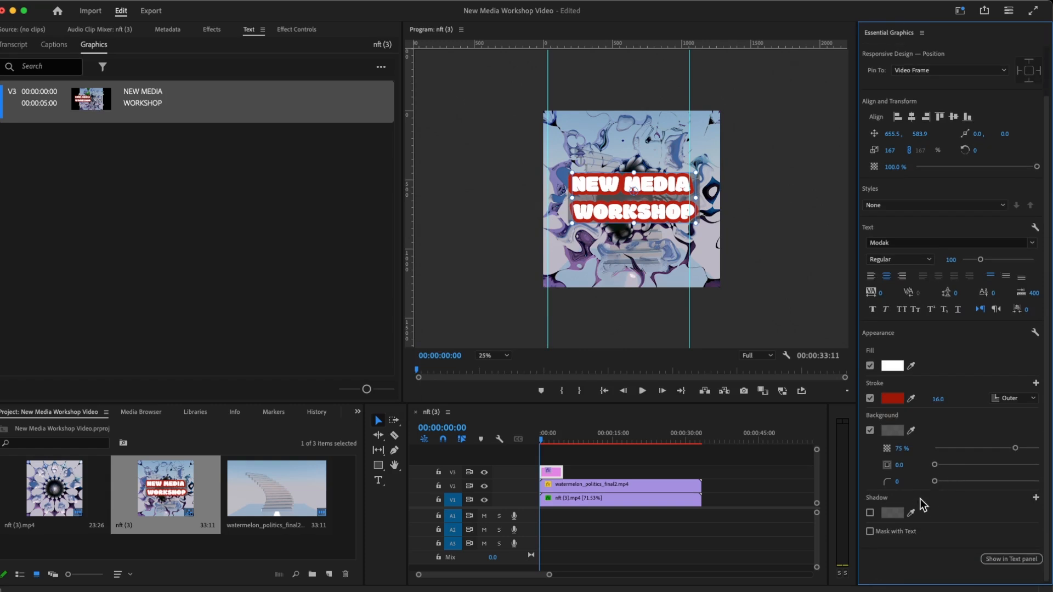
{"action": "left_click", "coordinate": [869, 430]}
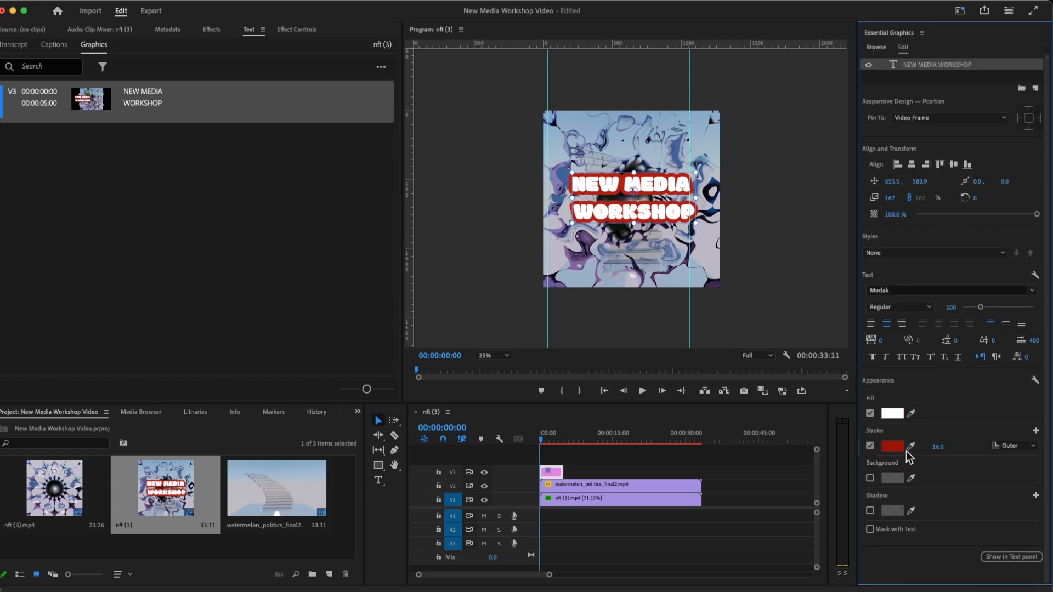
Add a shadow to the title text with a distance of about 24.2 and an opacity of about 59%
{"action": "left_click", "coordinate": [869, 511]}
{"action": "scroll", "coordinate": [955, 480], "scroll_direction": "down", "scroll_amount": 2}
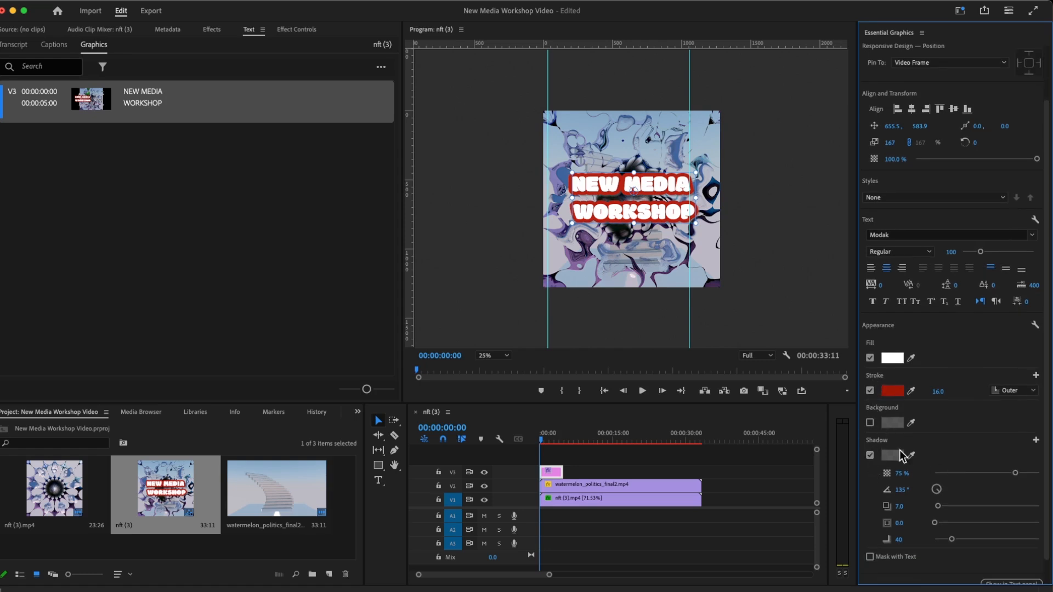
{"action": "scroll", "coordinate": [967, 442], "scroll_direction": "down", "scroll_amount": 1}
{"action": "left_click_drag", "start_coordinate": [1015, 446], "coordinate": [1032, 446]}
{"action": "left_click_drag", "start_coordinate": [939, 478], "coordinate": [946, 479]}
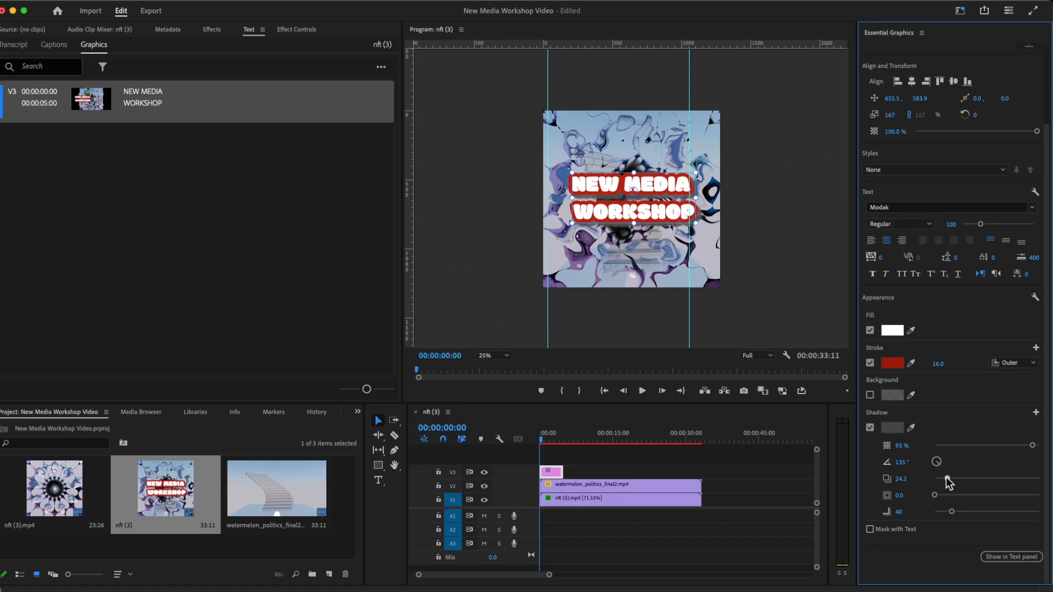
{"action": "left_click_drag", "start_coordinate": [1031, 445], "coordinate": [1007, 446]}
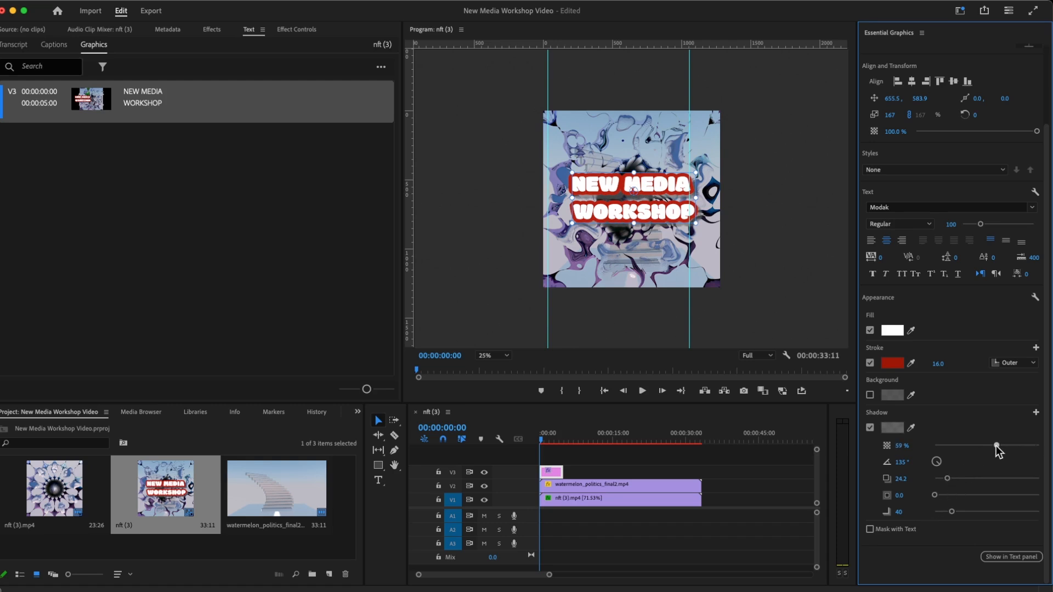
Make the title's shadow black with a blur of 91 and an opacity of 87%
{"action": "left_click", "coordinate": [891, 428]}
{"action": "left_click_drag", "start_coordinate": [395, 273], "coordinate": [390, 222]}
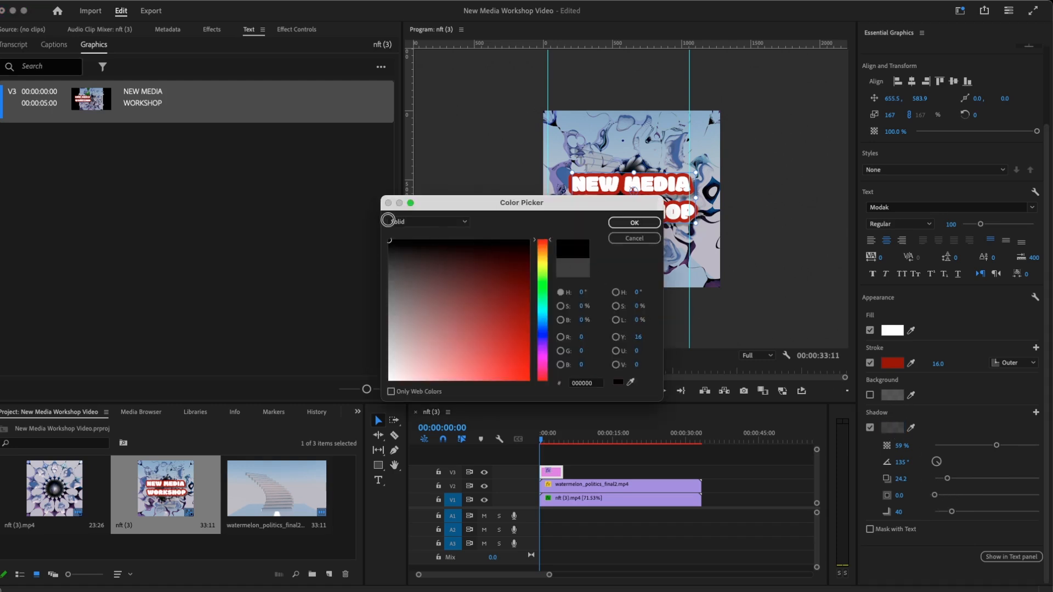
{"action": "left_click", "coordinate": [634, 222]}
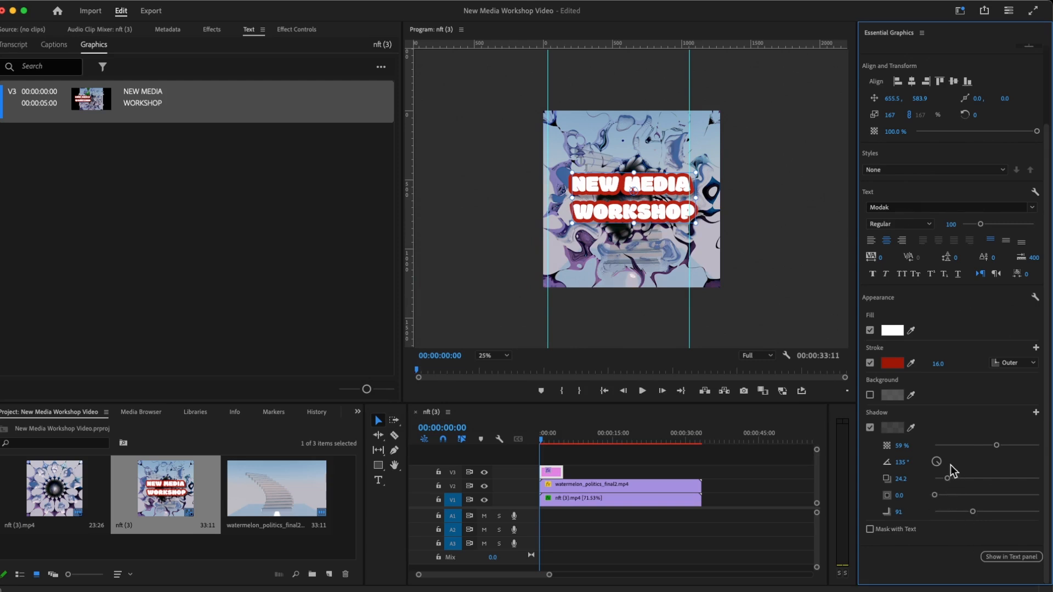
{"action": "left_click_drag", "start_coordinate": [990, 446], "coordinate": [1025, 447]}
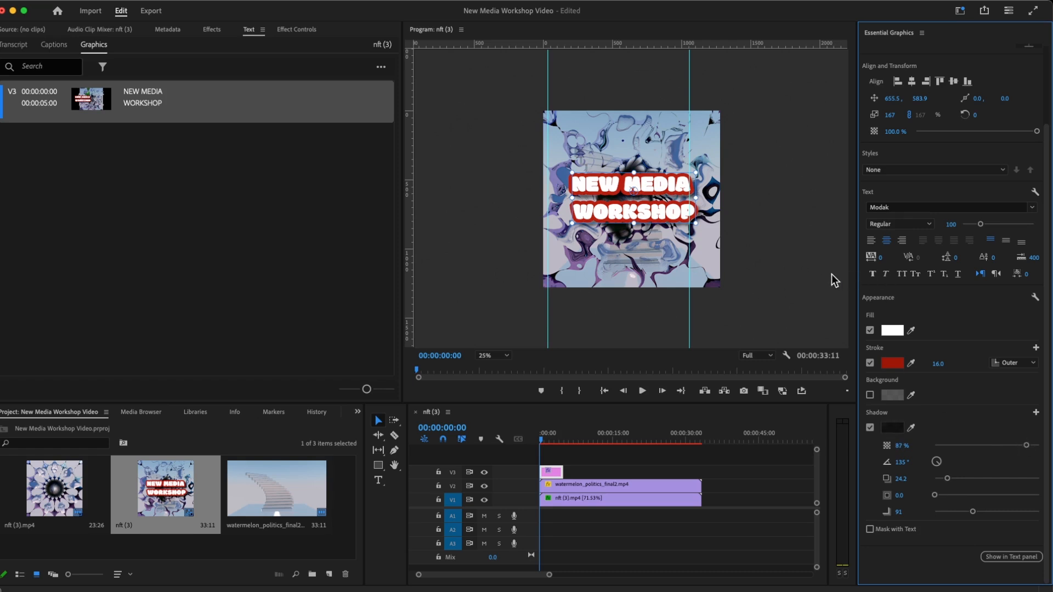
{"action": "left_click", "coordinate": [702, 168]}
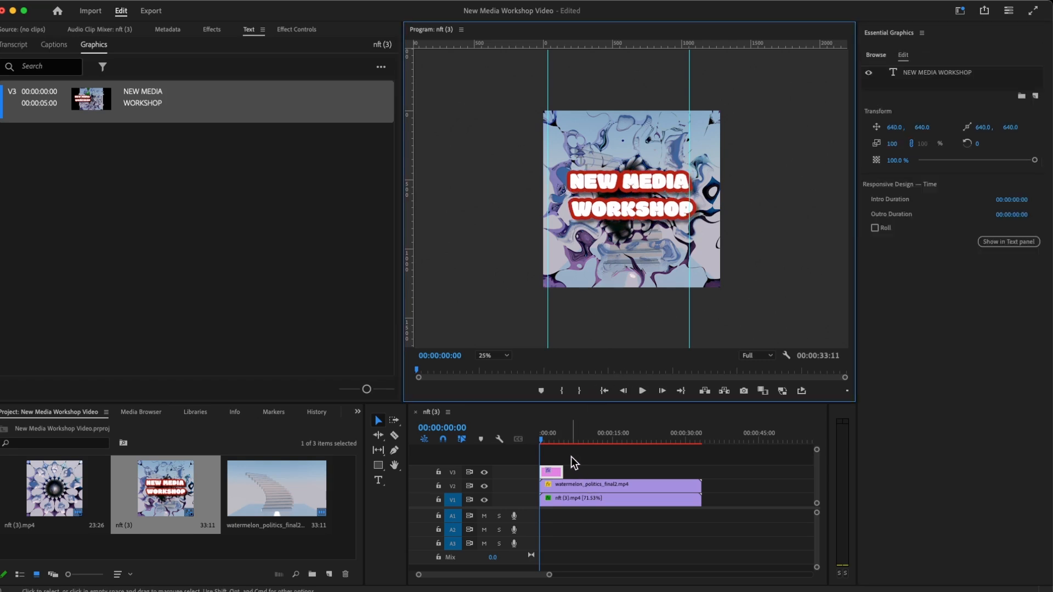
Preview the title at the start of the sequence and look through the nft (3) clip's effect settings and the available video effects
{"action": "left_click", "coordinate": [541, 437]}
{"action": "mouse_move", "coordinate": [541, 436]}
{"action": "left_mouse_down"}
{"action": "mouse_move", "coordinate": [568, 438]}
{"action": "mouse_move", "coordinate": [522, 437]}
{"action": "left_mouse_up"}
{"action": "left_click", "coordinate": [555, 471]}
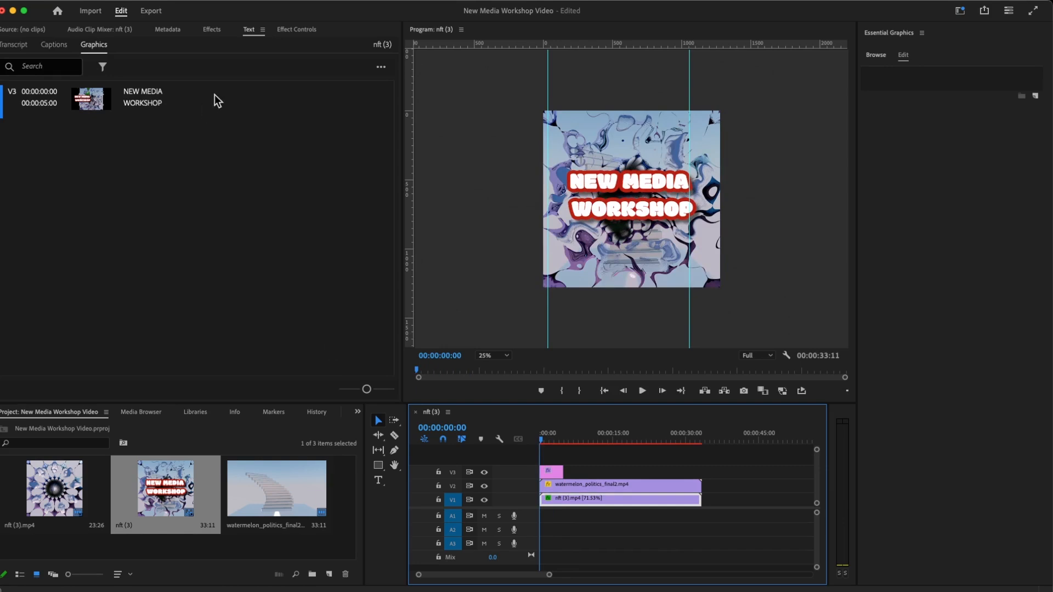
{"action": "left_click", "coordinate": [217, 29]}
{"action": "left_click", "coordinate": [305, 30]}
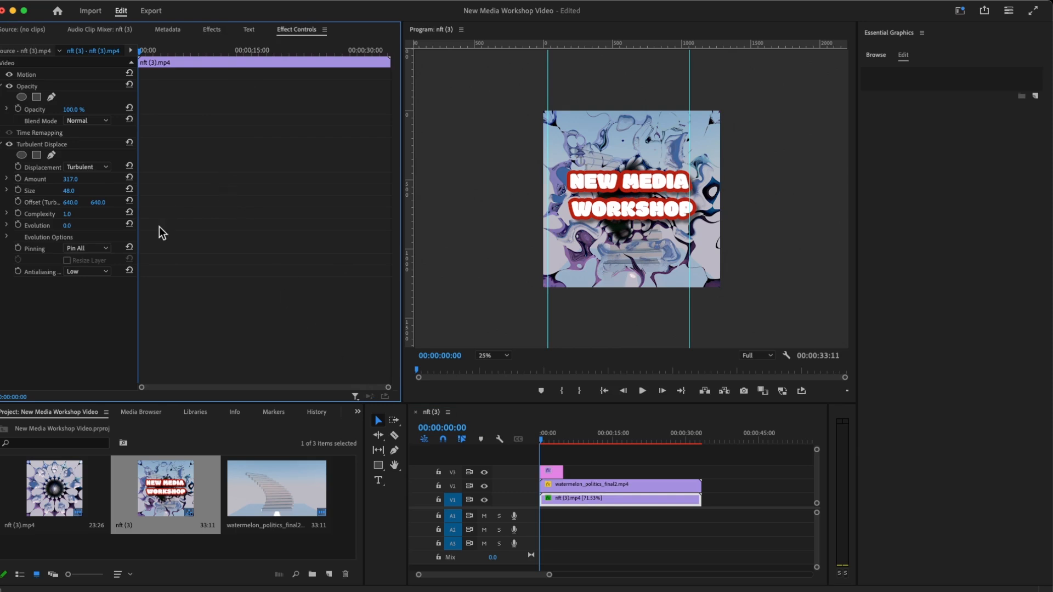
{"action": "left_click", "coordinate": [212, 30]}
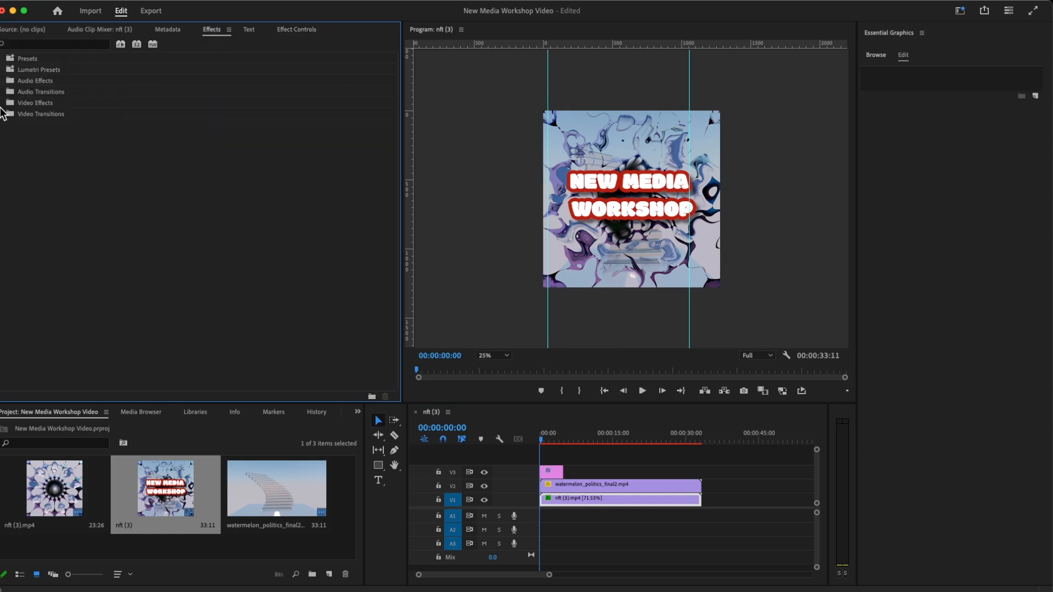
{"action": "left_click", "coordinate": [4, 103]}
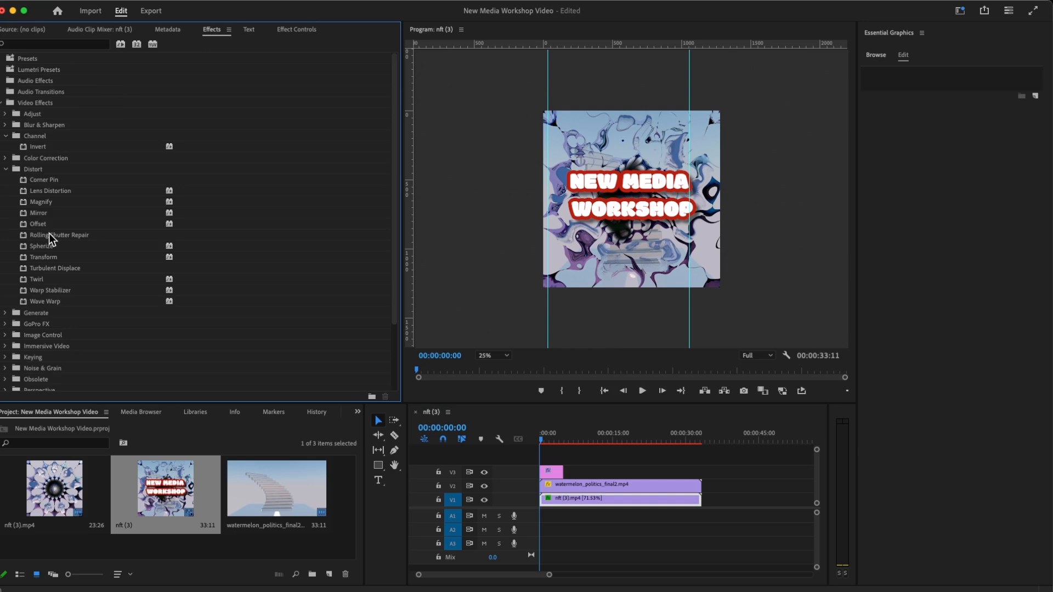
{"action": "left_click", "coordinate": [3, 104]}
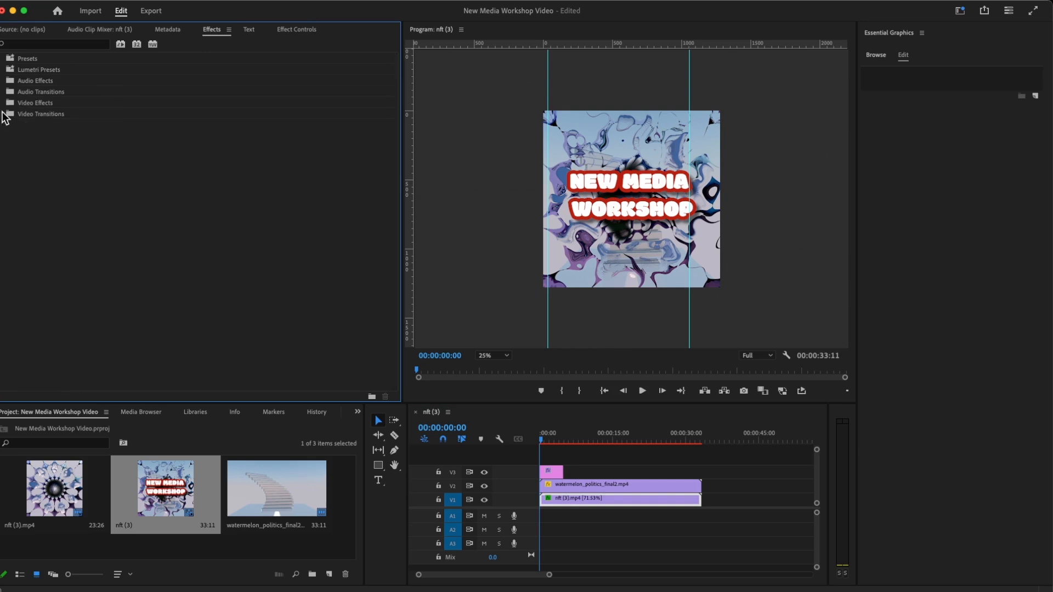
Try a Dip to Black transition at the start of the title clip and preview it
{"action": "left_click", "coordinate": [3, 114]}
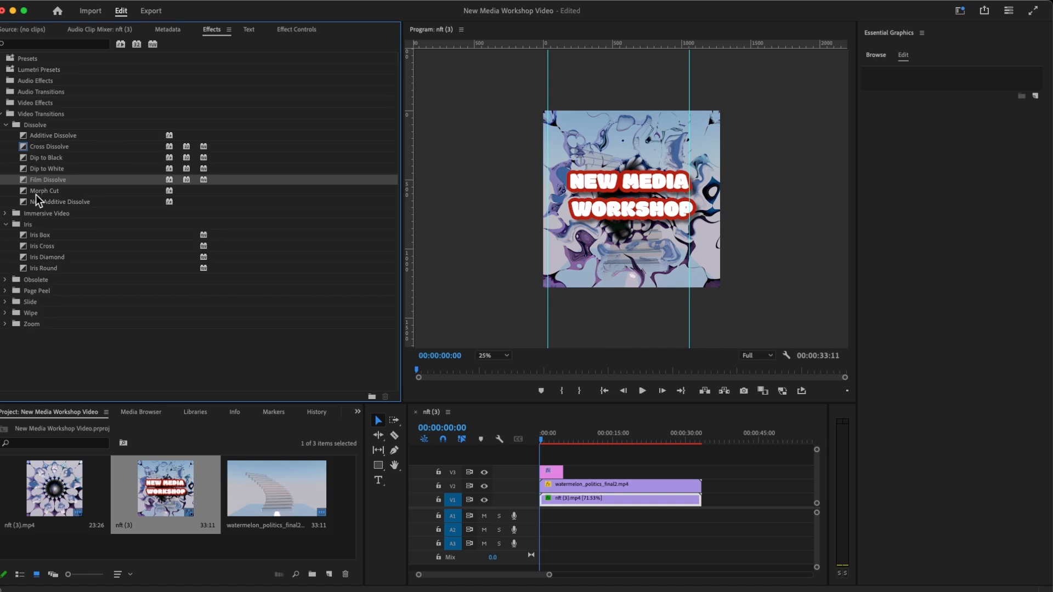
{"action": "mouse_move", "coordinate": [40, 158]}
{"action": "left_mouse_down"}
{"action": "mouse_move", "coordinate": [466, 433]}
{"action": "mouse_move", "coordinate": [552, 475]}
{"action": "left_mouse_up"}
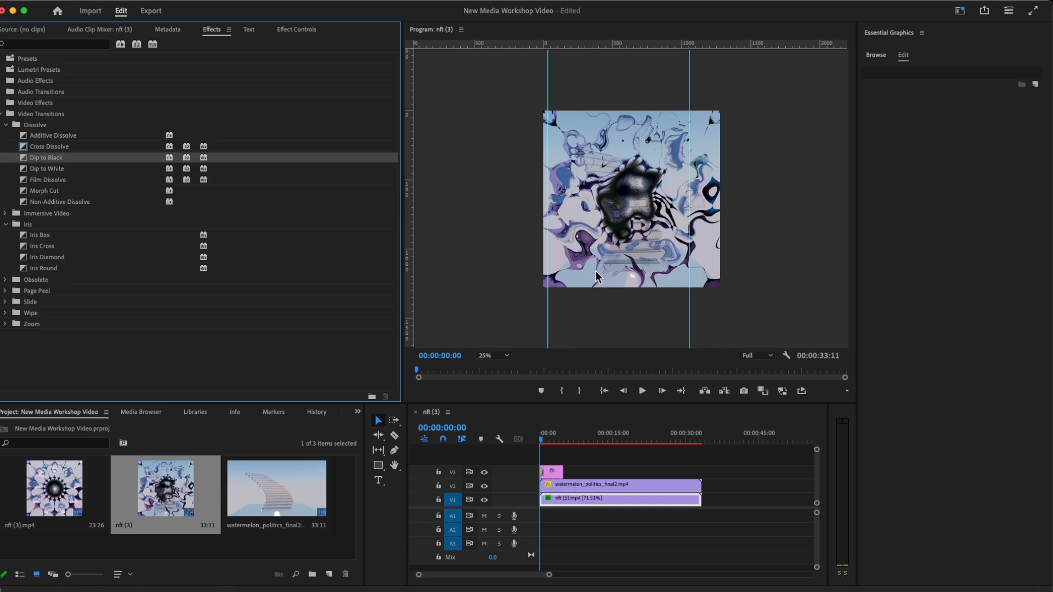
{"action": "left_click", "coordinate": [541, 438]}
{"action": "left_click_drag", "start_coordinate": [541, 437], "coordinate": [532, 435]}
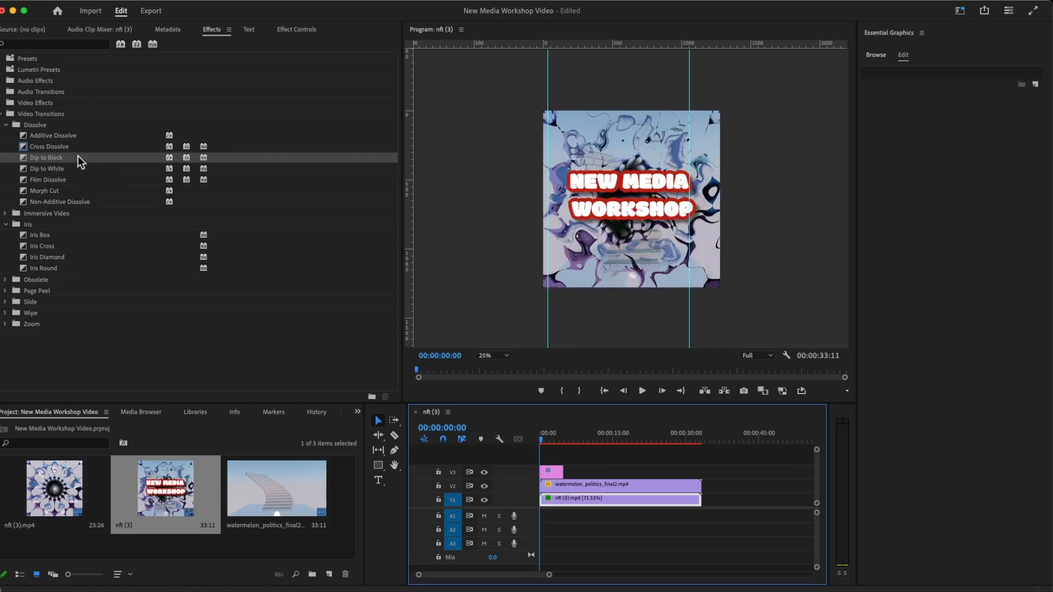
Add a Film Dissolve transition at the start of the title clip and an Iris Round transition at its end
{"action": "left_click_drag", "start_coordinate": [25, 183], "coordinate": [559, 443]}
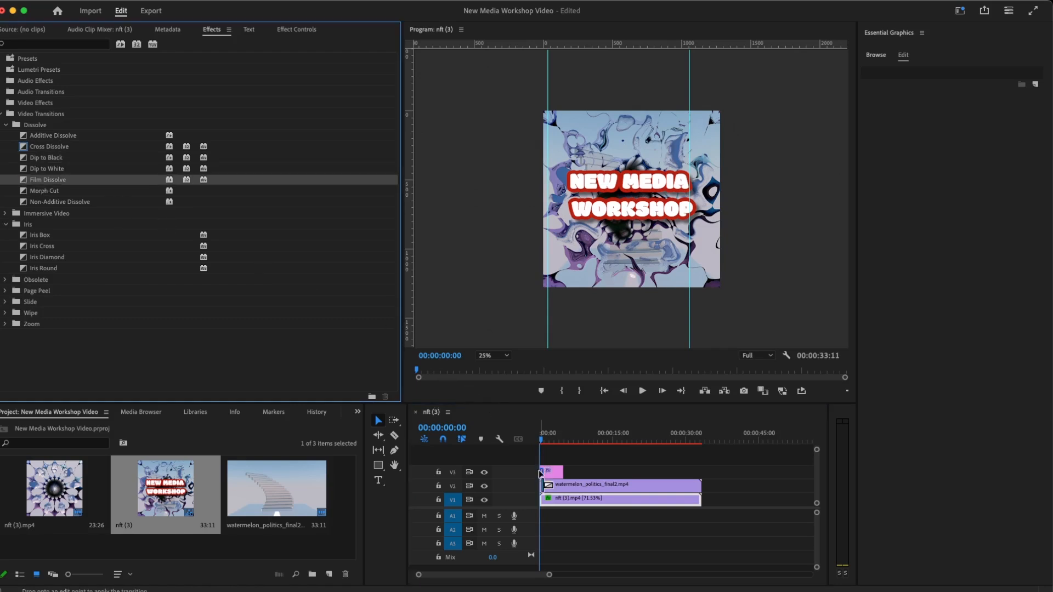
{"action": "left_click", "coordinate": [542, 439]}
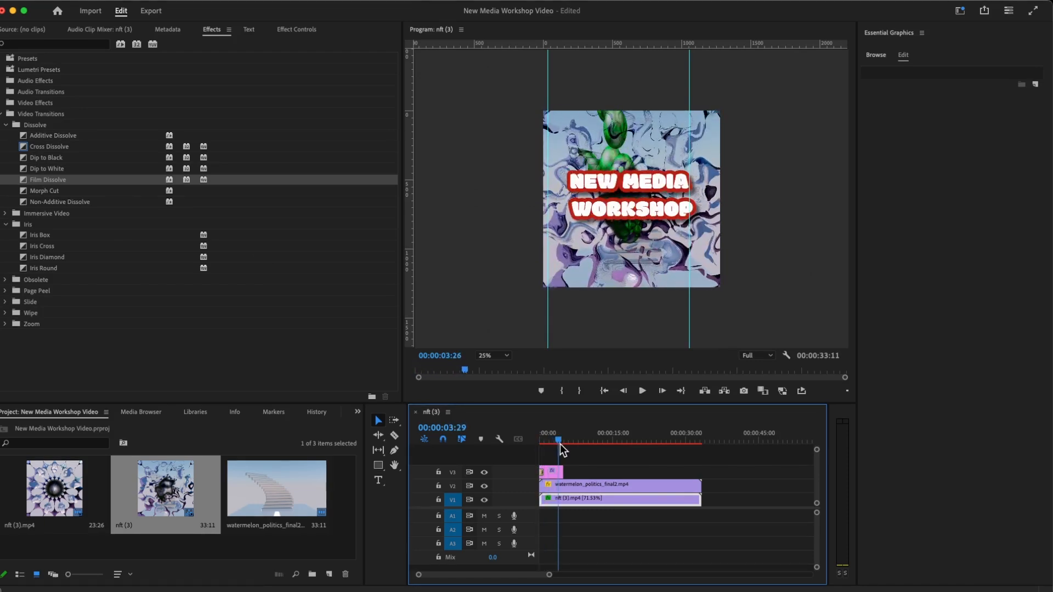
{"action": "left_click", "coordinate": [2, 118]}
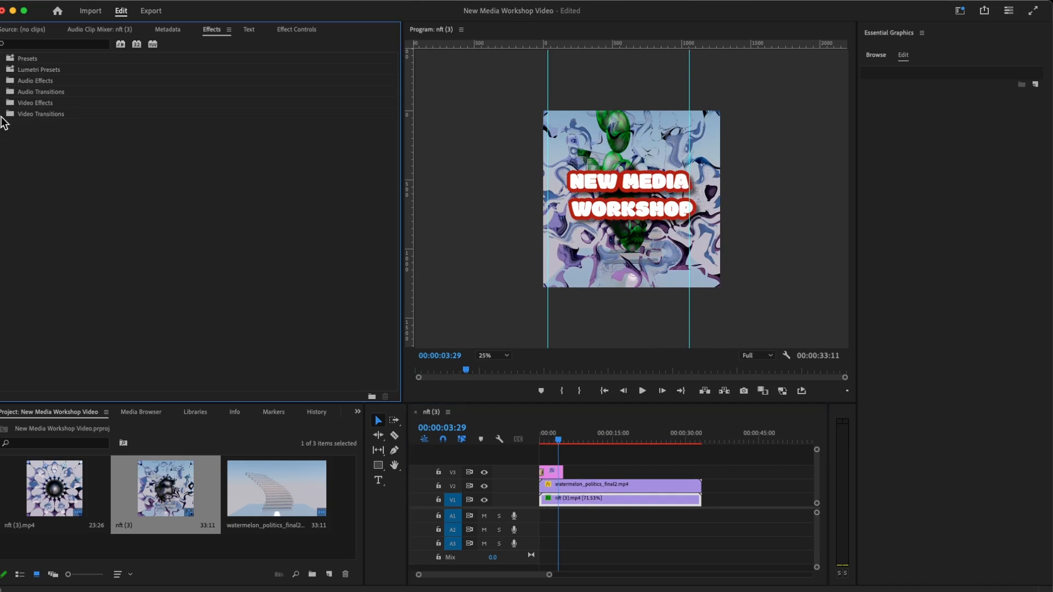
{"action": "left_click", "coordinate": [2, 118]}
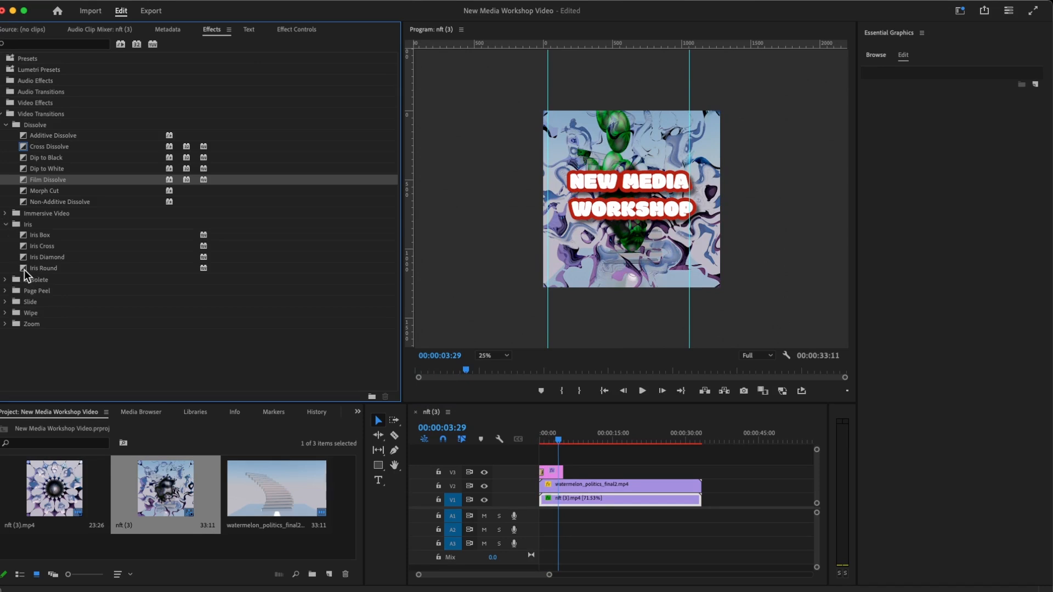
{"action": "left_click_drag", "start_coordinate": [25, 269], "coordinate": [561, 442]}
{"action": "left_click", "coordinate": [555, 439]}
{"action": "left_click_drag", "start_coordinate": [568, 443], "coordinate": [661, 443]}
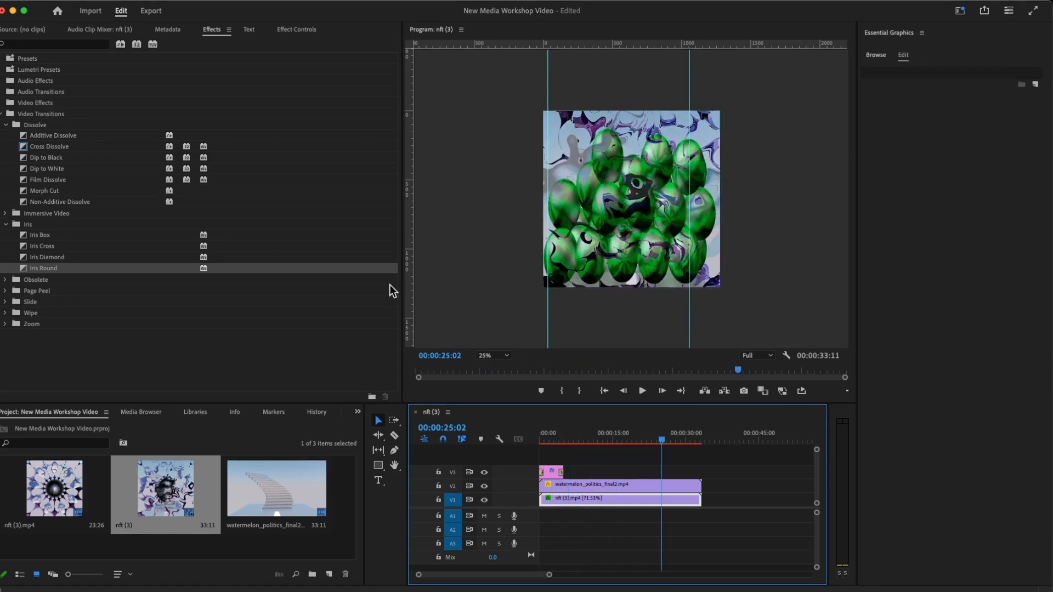
Add a Dip to Black transition at the end of both the watermelon clip and the nft (3) clip
{"action": "left_click_drag", "start_coordinate": [23, 162], "coordinate": [276, 229]}
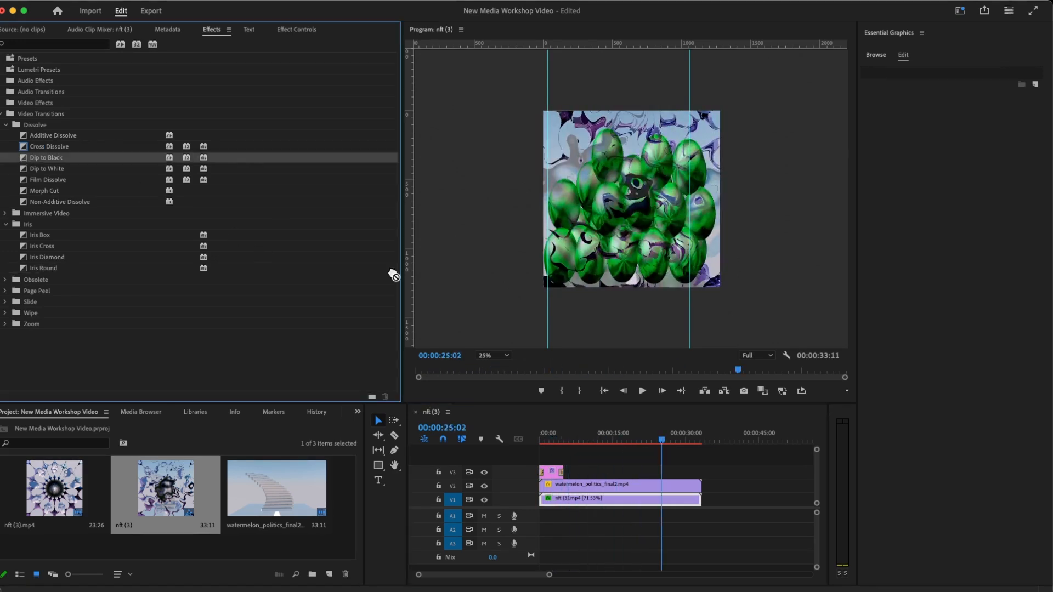
{"action": "left_click_drag", "start_coordinate": [524, 348], "coordinate": [704, 485]}
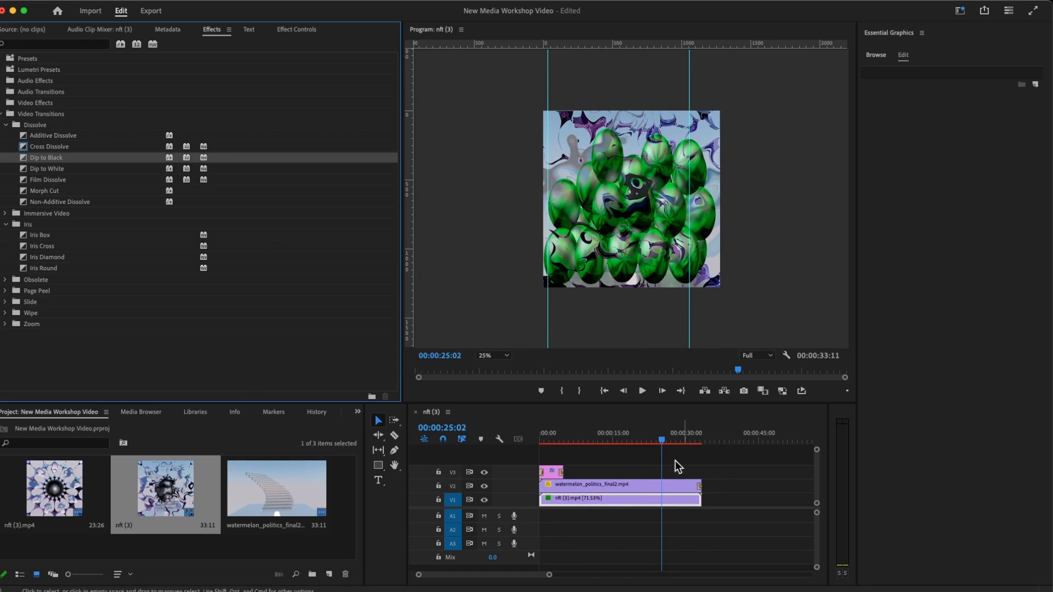
{"action": "mouse_move", "coordinate": [452, 437]}
{"action": "left_mouse_down"}
{"action": "mouse_move", "coordinate": [699, 511]}
{"action": "mouse_move", "coordinate": [701, 500]}
{"action": "left_mouse_up"}
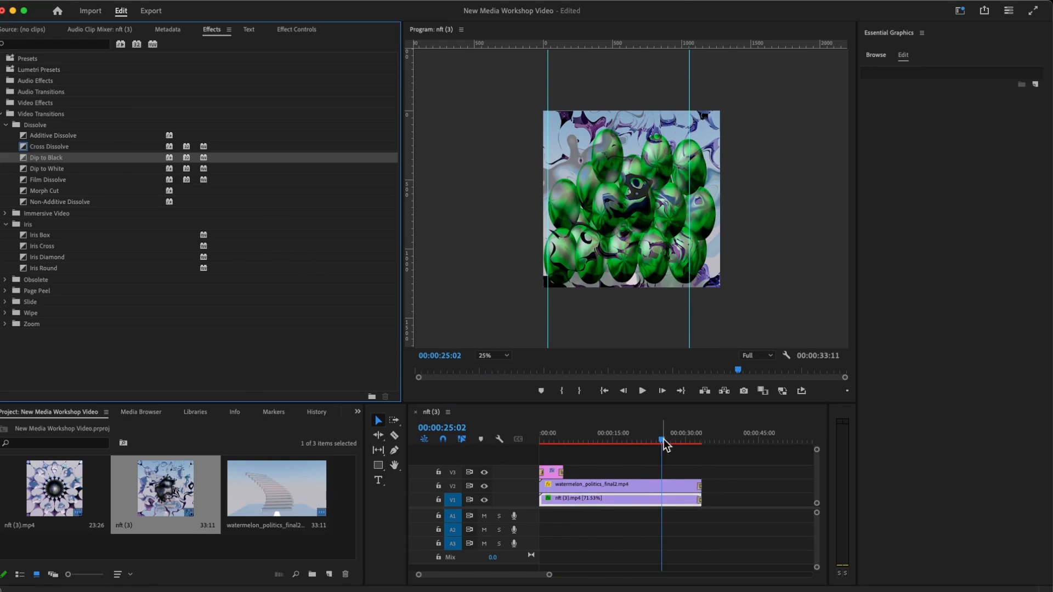
Play the sequence from the start to check the title transitions, and play its ending to check the fade to black
{"action": "left_click_drag", "start_coordinate": [662, 441], "coordinate": [421, 445]}
{"action": "left_click", "coordinate": [643, 392]}
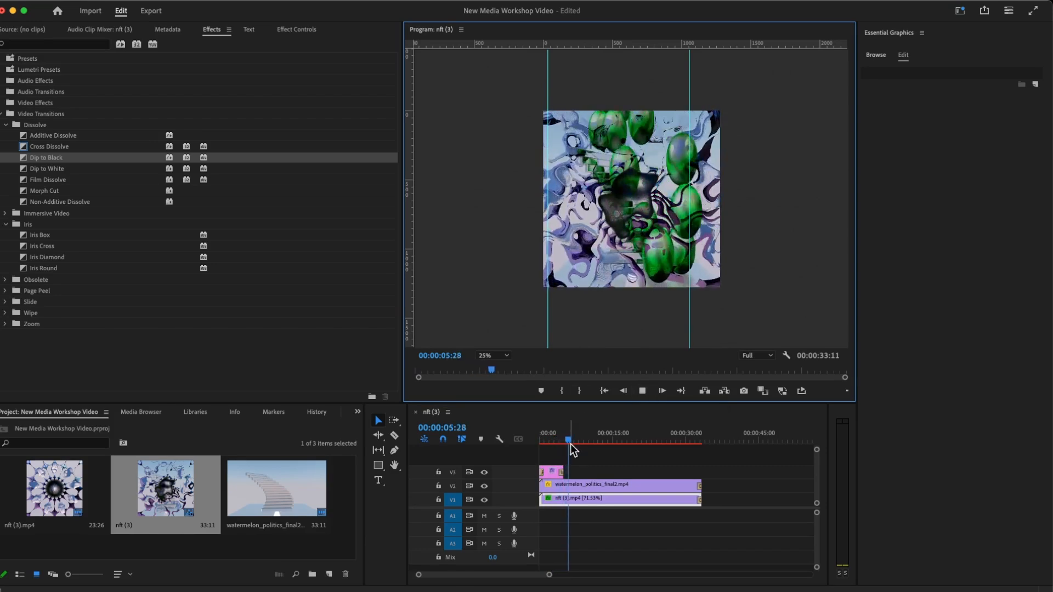
{"action": "left_click_drag", "start_coordinate": [571, 442], "coordinate": [684, 439]}
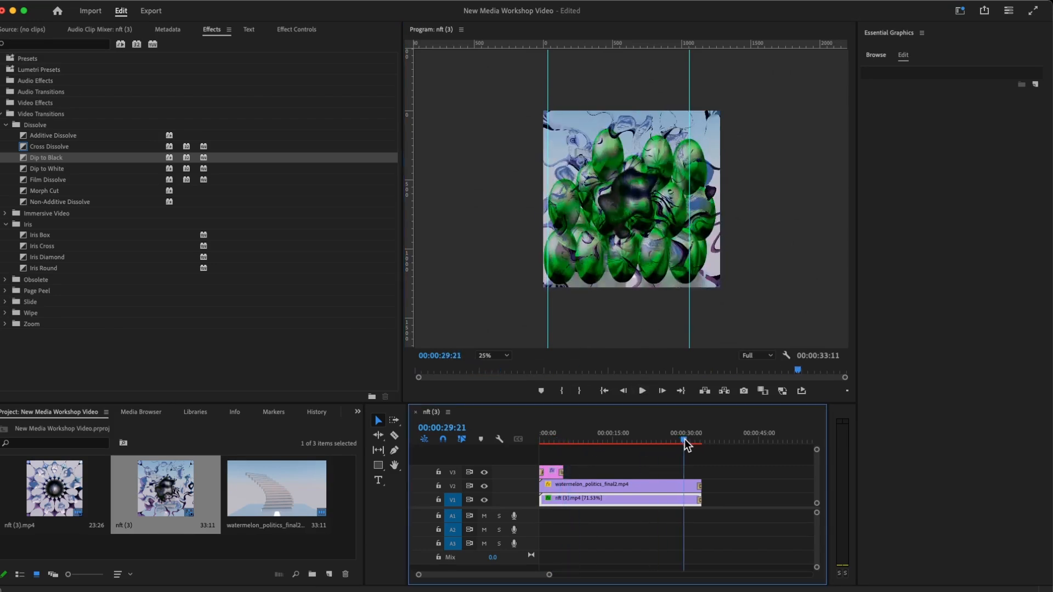
{"action": "left_click", "coordinate": [642, 390]}
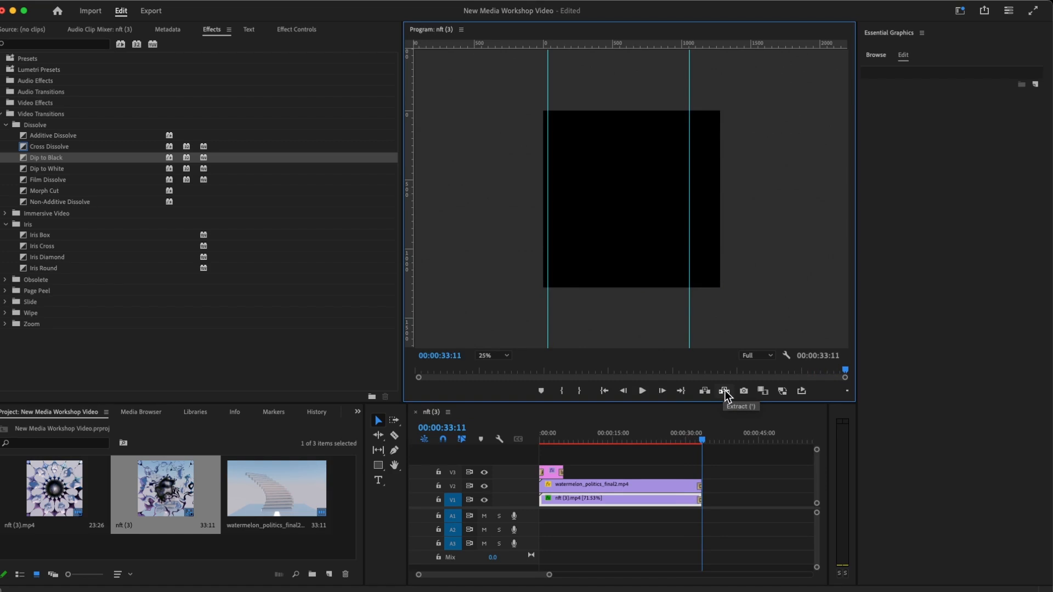
Bring the _Lion Man_ audio file into the project and place it on track A1 from the start of the sequence
{"action": "left_click", "coordinate": [560, 516]}
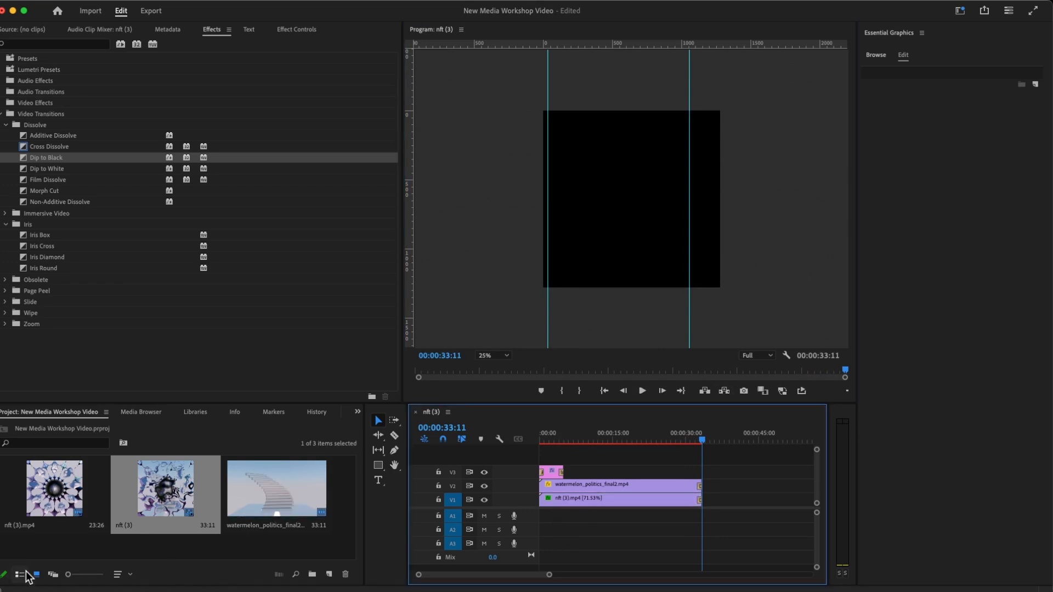
{"action": "key", "text": "super+Tab"}
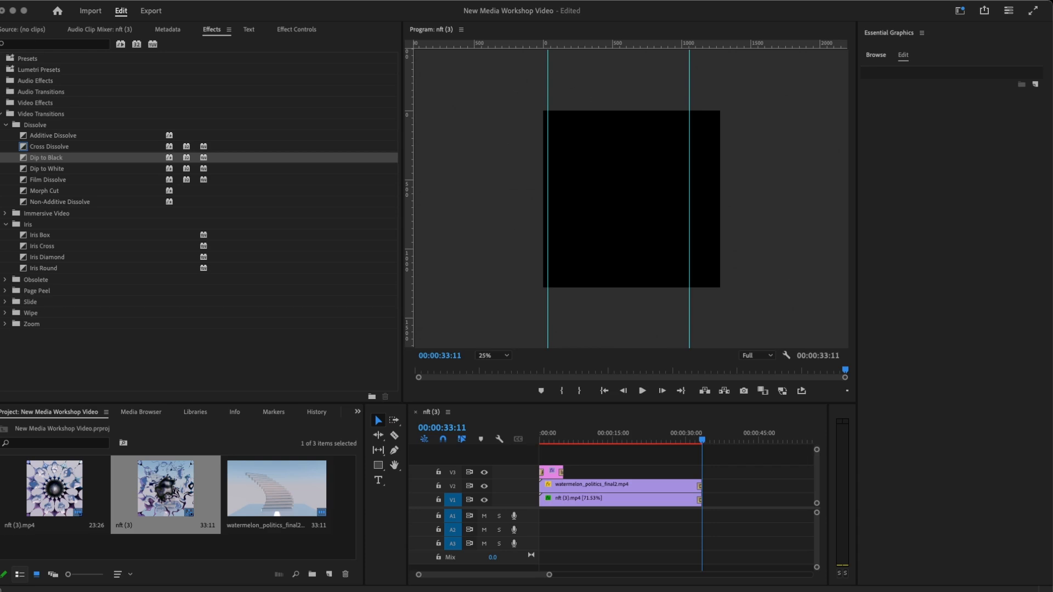
{"action": "left_click_drag", "start_coordinate": [491, 120], "coordinate": [590, 518]}
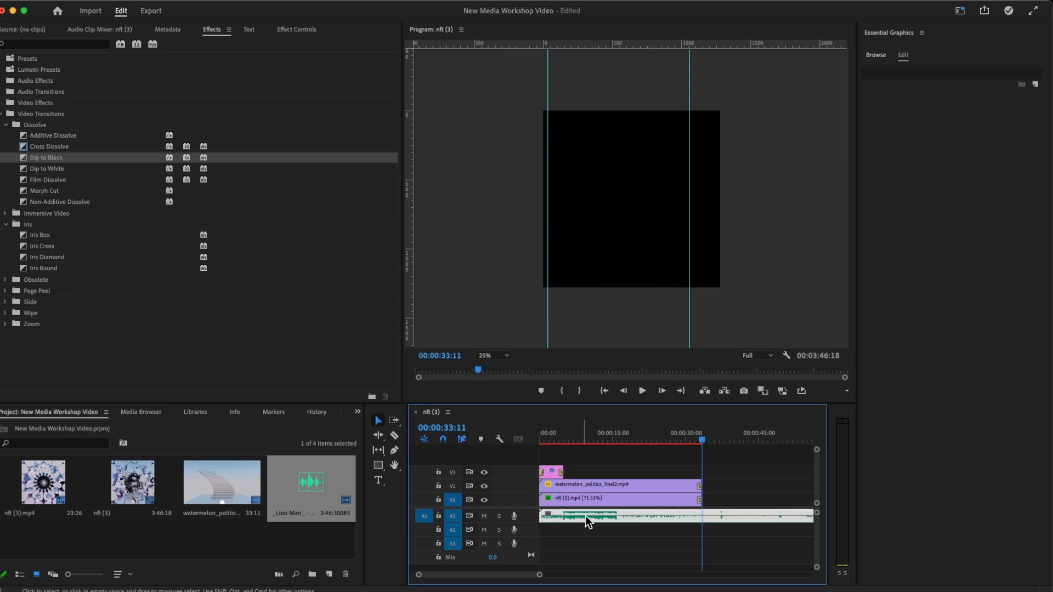
Play the sequence from the start with the music and enlarge the audio meters to watch the levels
{"action": "left_click_drag", "start_coordinate": [544, 574], "coordinate": [623, 575]}
{"action": "left_click_drag", "start_coordinate": [594, 441], "coordinate": [540, 442]}
{"action": "left_click", "coordinate": [643, 392]}
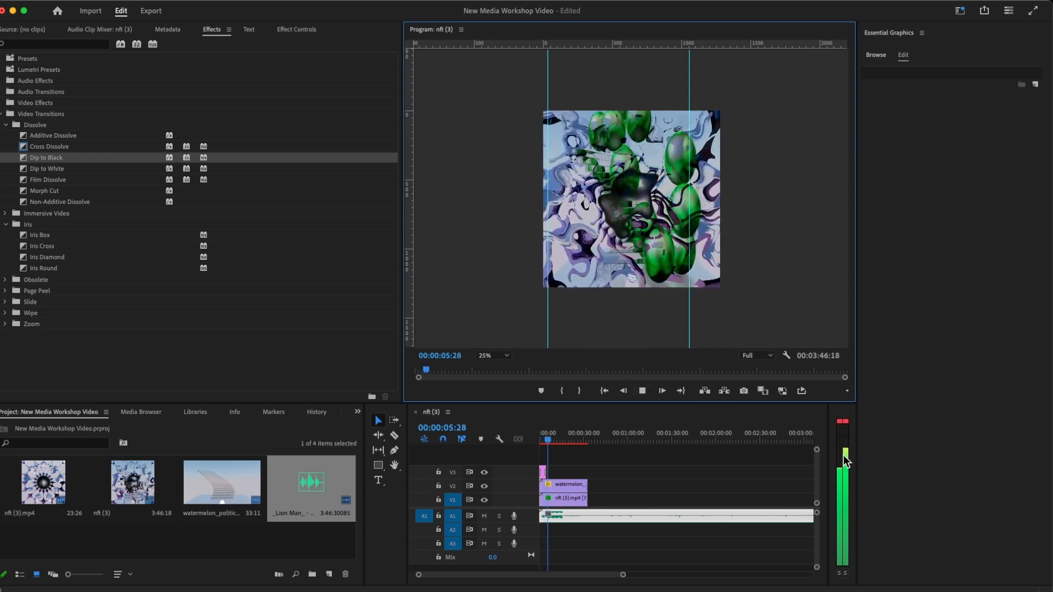
{"action": "left_click_drag", "start_coordinate": [859, 437], "coordinate": [994, 438]}
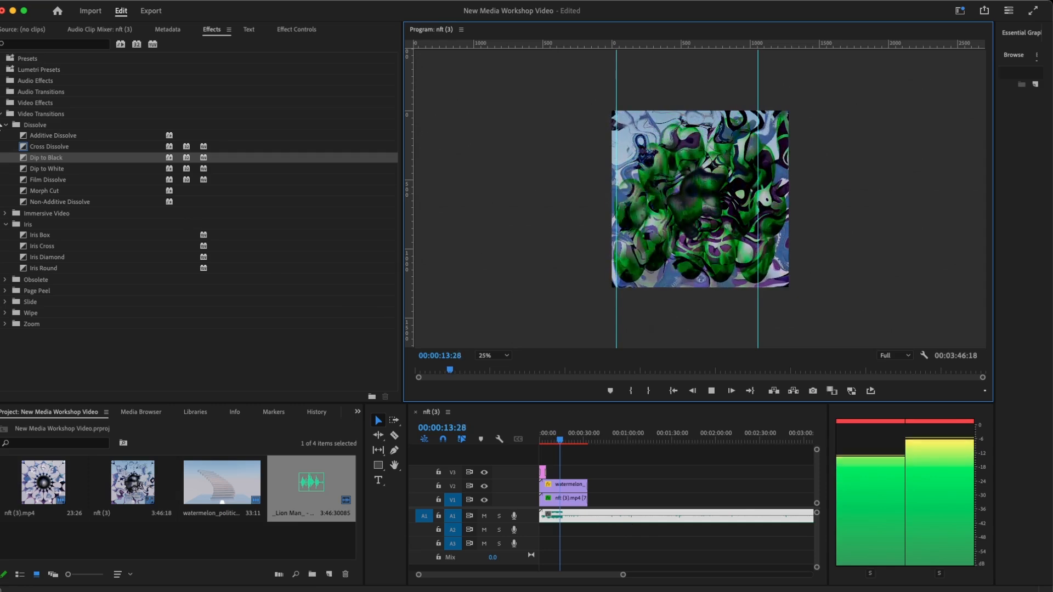
Try the Convolution Reverb audio effect on the _Lion Man_ clip and inspect its settings
{"action": "left_click", "coordinate": [2, 113]}
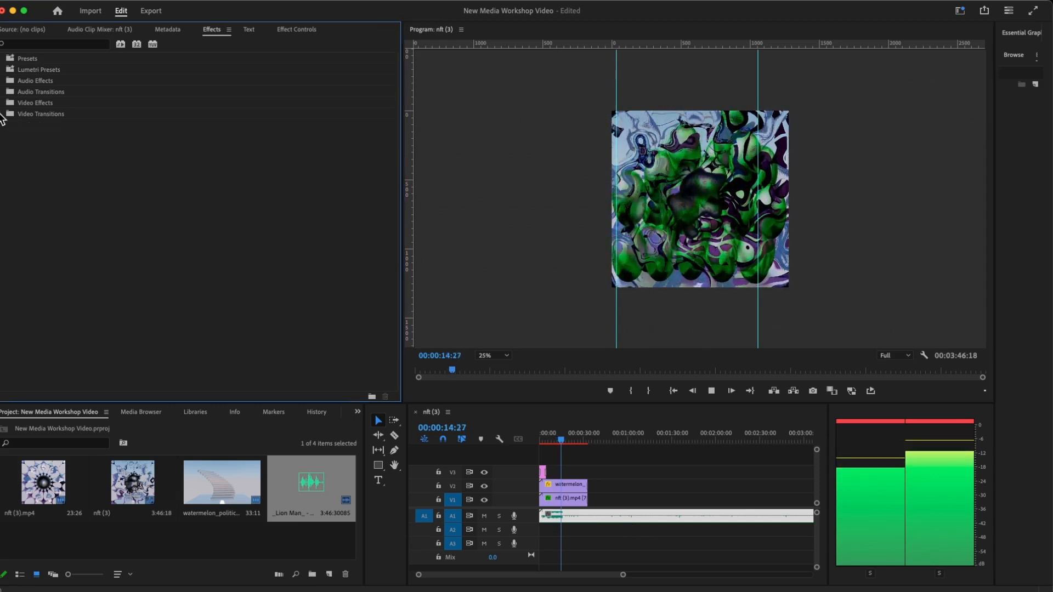
{"action": "left_click", "coordinate": [3, 81]}
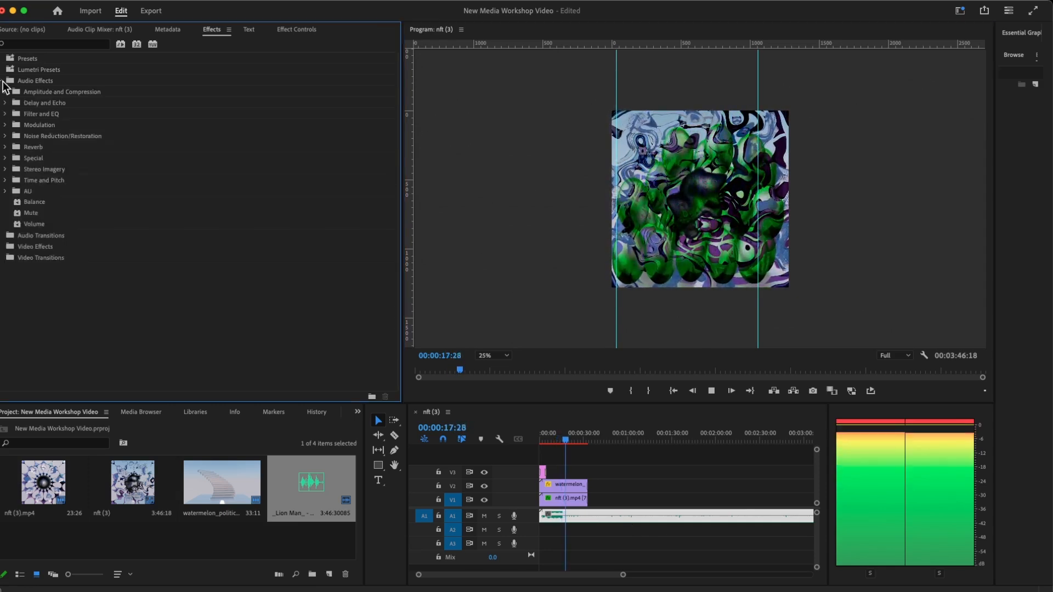
{"action": "left_click", "coordinate": [5, 147]}
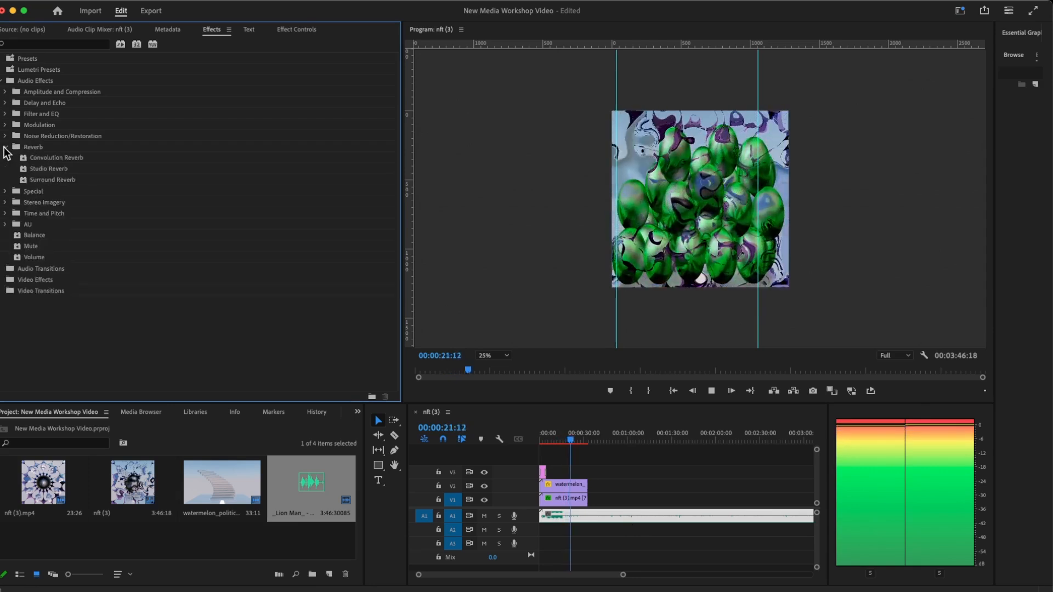
{"action": "left_click", "coordinate": [31, 157]}
{"action": "left_click_drag", "start_coordinate": [30, 156], "coordinate": [592, 512]}
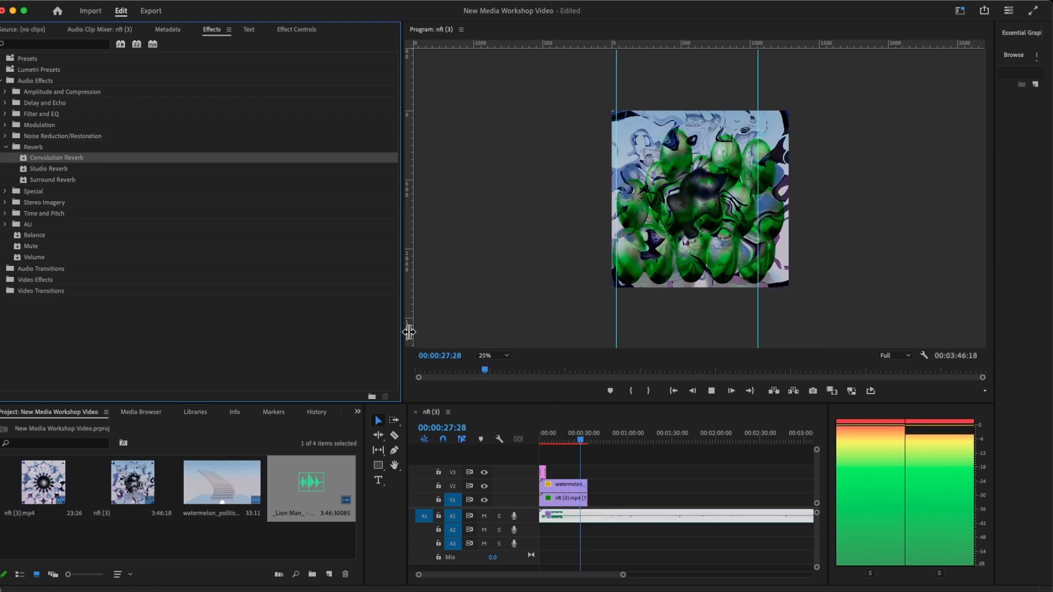
{"action": "left_click", "coordinate": [289, 30]}
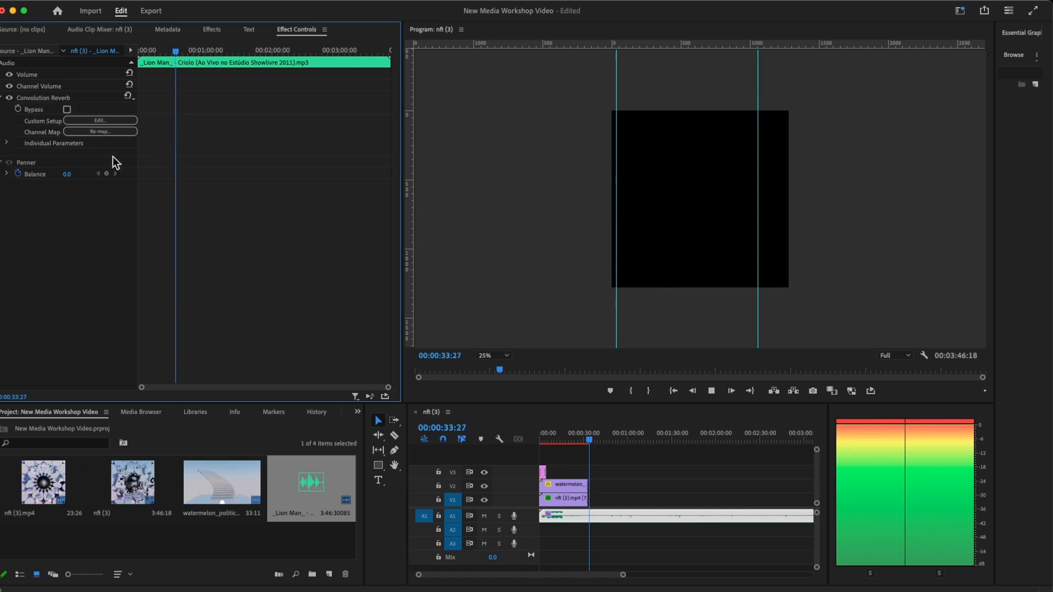
{"action": "left_click", "coordinate": [620, 527]}
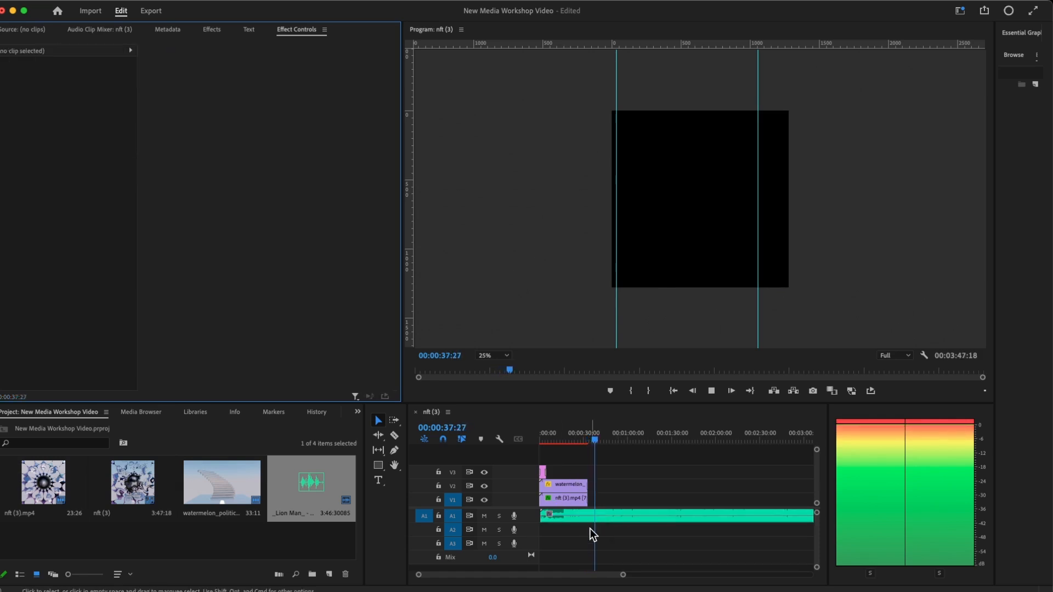
{"action": "left_click", "coordinate": [711, 390]}
{"action": "left_click_drag", "start_coordinate": [623, 574], "coordinate": [722, 574]}
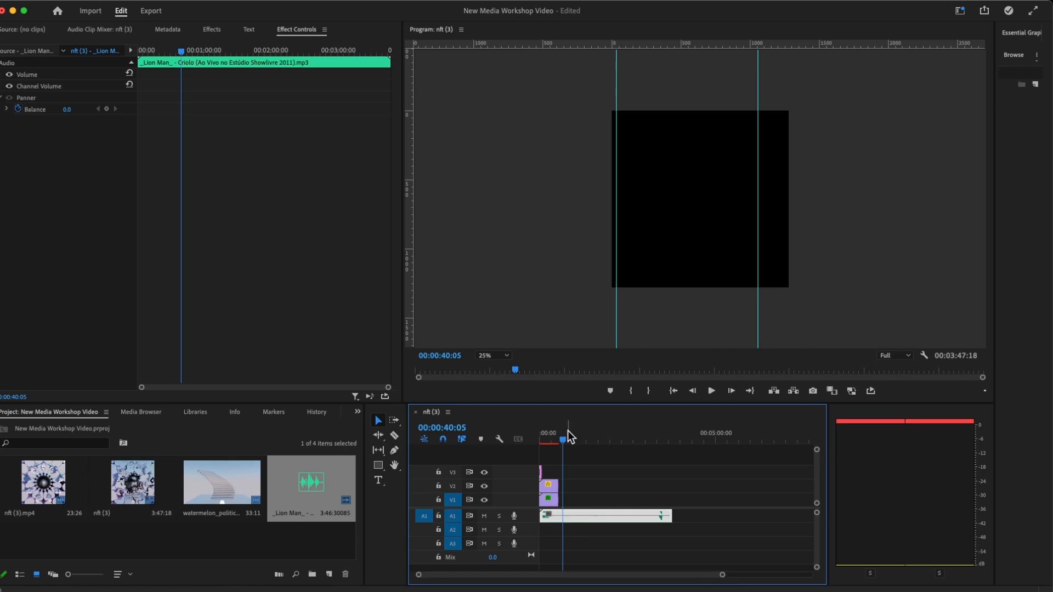
Trim the _Lion Man_ clip on A1 so it starts at the sequence start and ends with the video clips at 00:00:33:11
{"action": "mouse_move", "coordinate": [720, 575]}
{"action": "left_mouse_down"}
{"action": "mouse_move", "coordinate": [669, 574]}
{"action": "mouse_move", "coordinate": [707, 576]}
{"action": "left_mouse_up"}
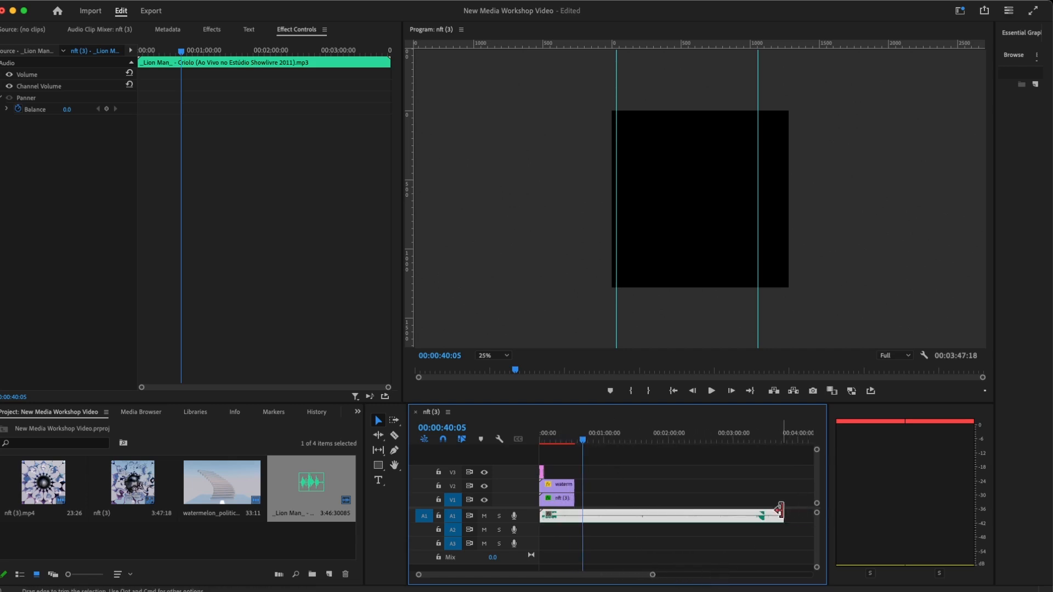
{"action": "left_click_drag", "start_coordinate": [783, 515], "coordinate": [573, 527]}
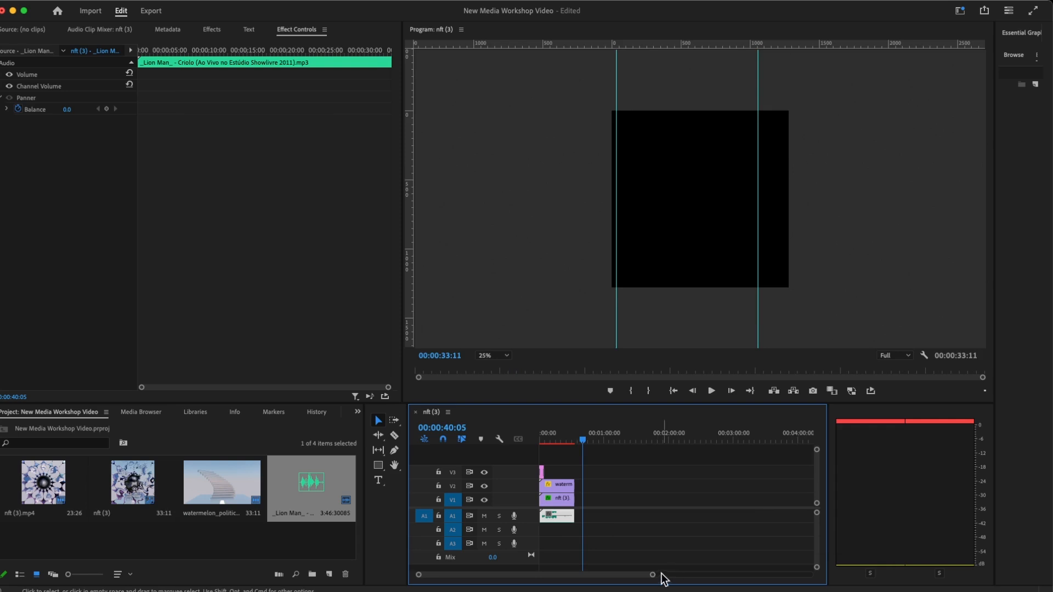
{"action": "left_click_drag", "start_coordinate": [652, 574], "coordinate": [603, 574]}
{"action": "left_click_drag", "start_coordinate": [497, 577], "coordinate": [541, 579]}
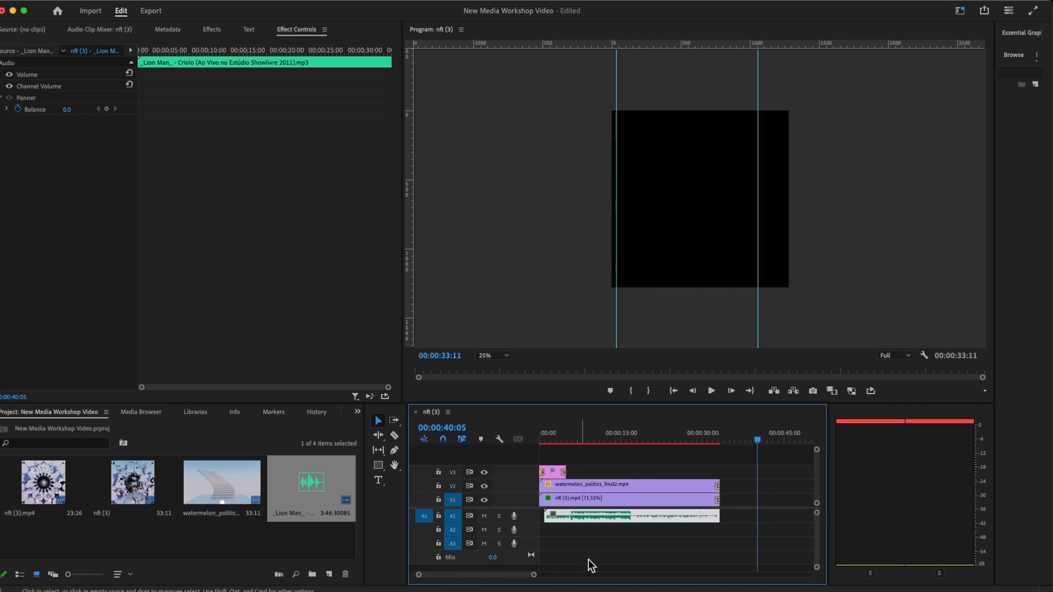
{"action": "left_click_drag", "start_coordinate": [589, 518], "coordinate": [584, 518]}
{"action": "left_click_drag", "start_coordinate": [714, 517], "coordinate": [719, 516]}
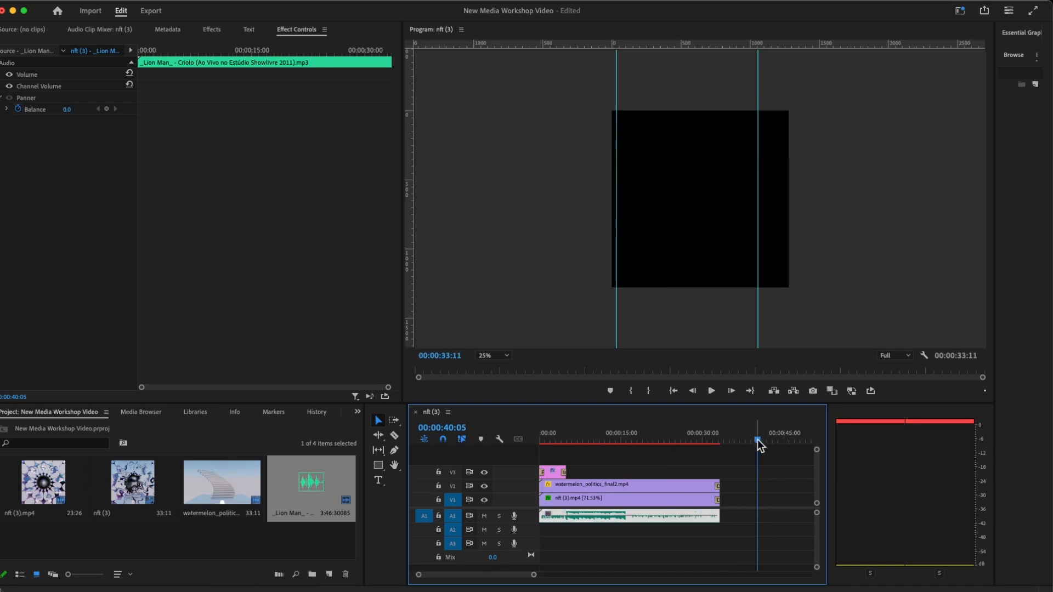
Split the _Lion Man_ clip about 2.5 seconds in and again shortly before its end with the Razor tool
{"action": "left_click_drag", "start_coordinate": [757, 440], "coordinate": [711, 434]}
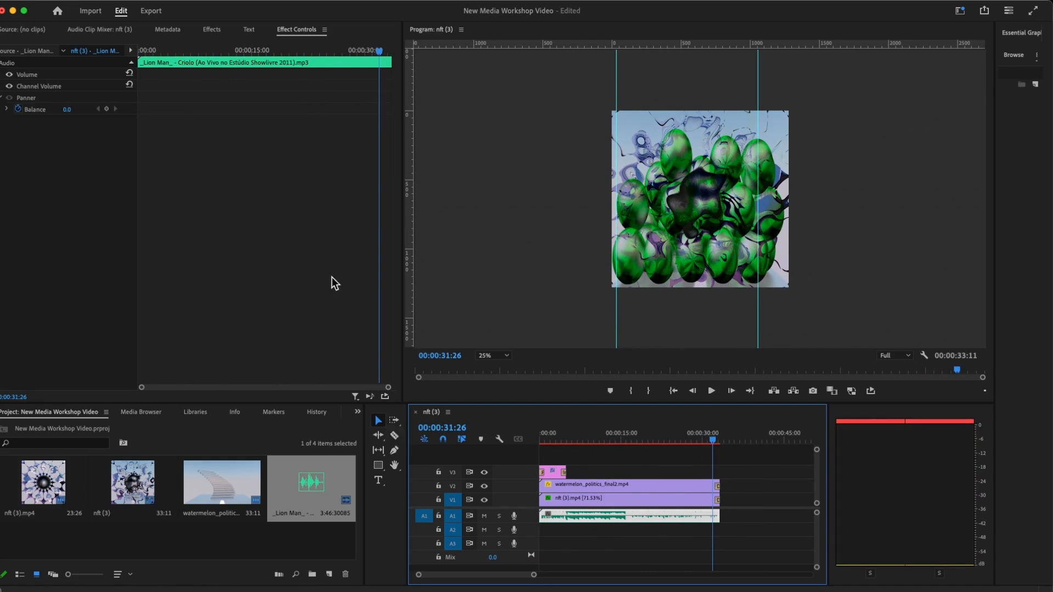
{"action": "left_click_drag", "start_coordinate": [712, 444], "coordinate": [674, 452]}
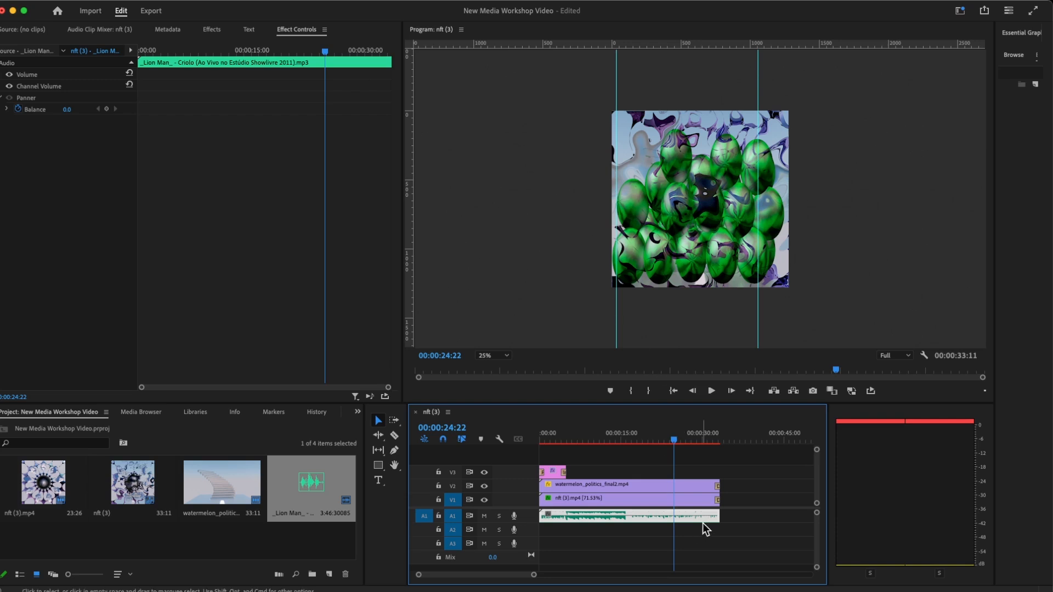
{"action": "left_click_drag", "start_coordinate": [670, 443], "coordinate": [470, 441]}
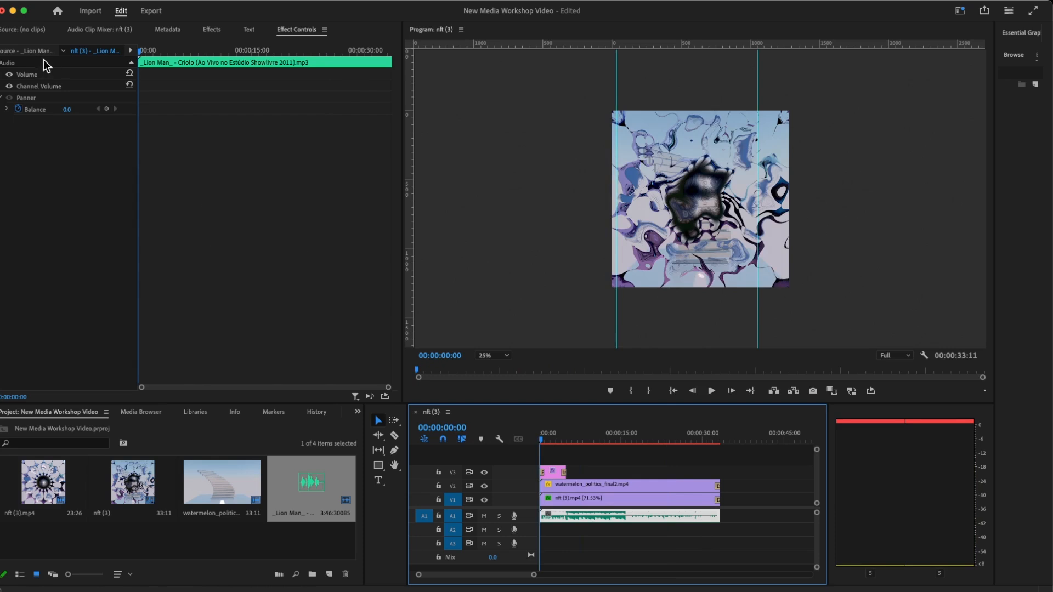
{"action": "left_click", "coordinate": [394, 436]}
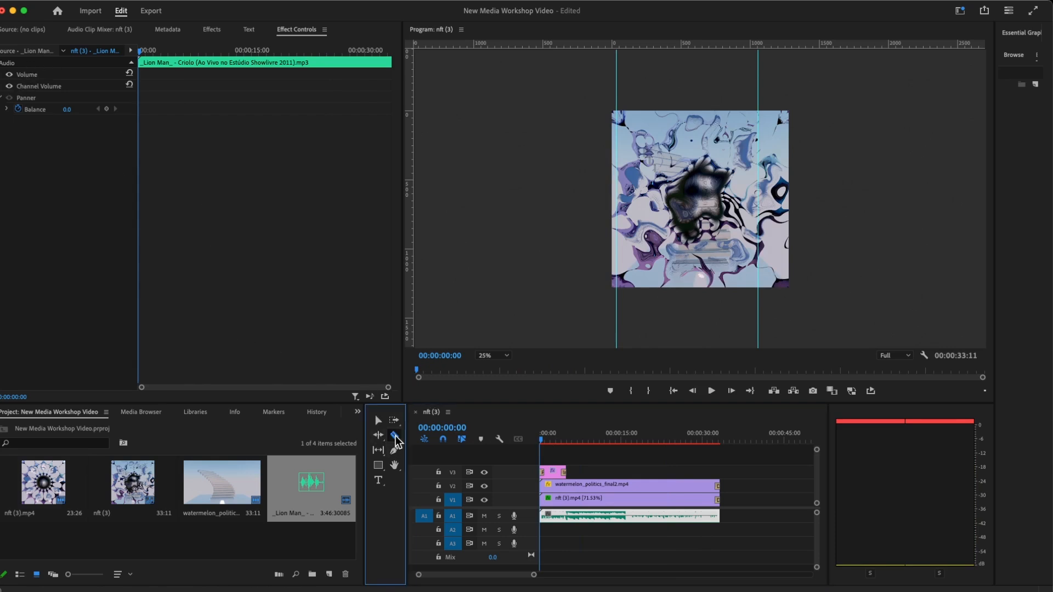
{"action": "left_click", "coordinate": [555, 514]}
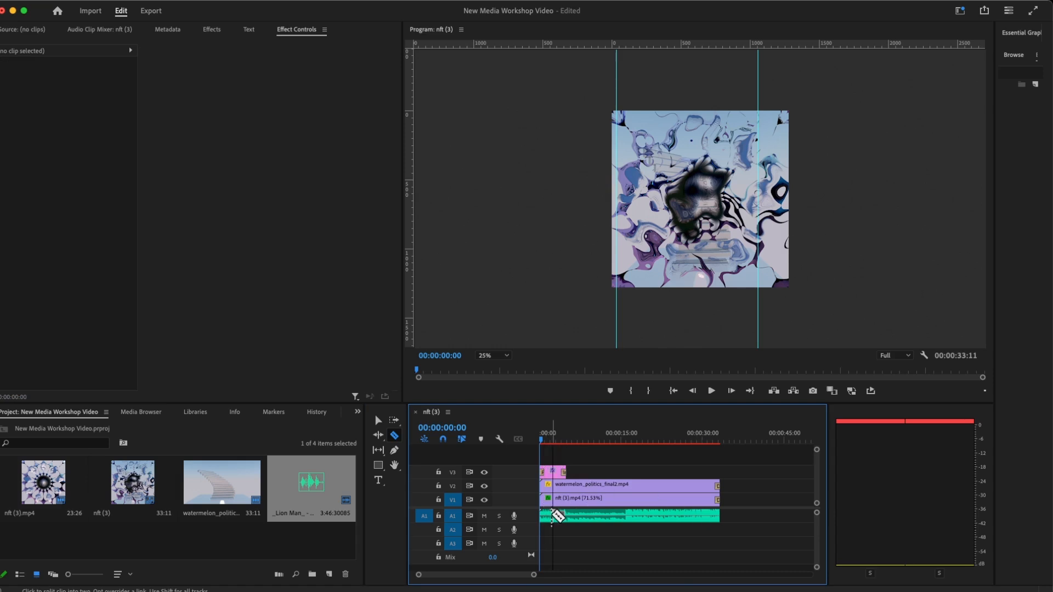
{"action": "left_click", "coordinate": [706, 515]}
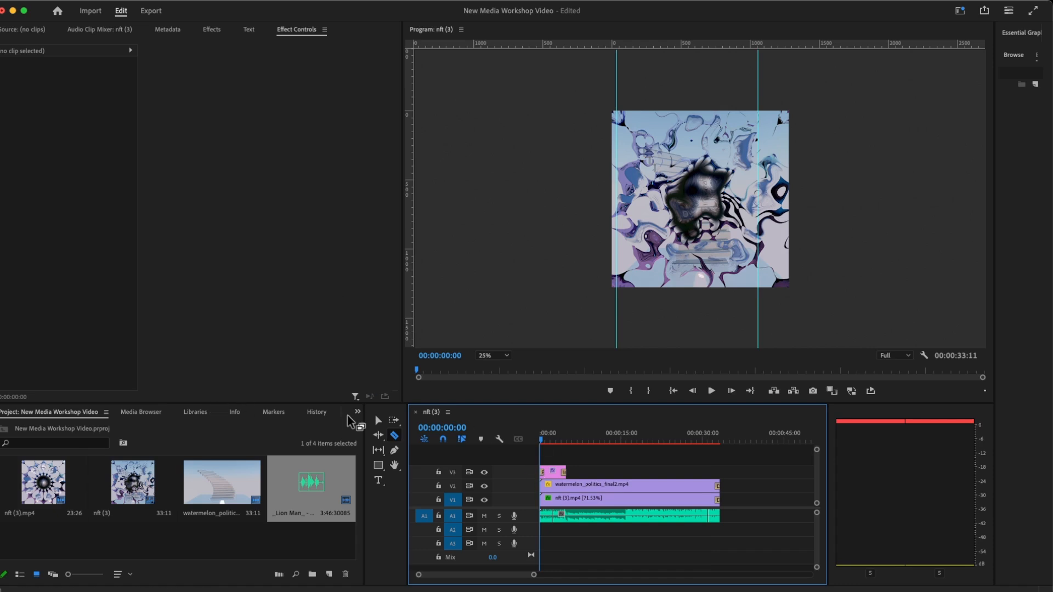
{"action": "left_click", "coordinate": [376, 420]}
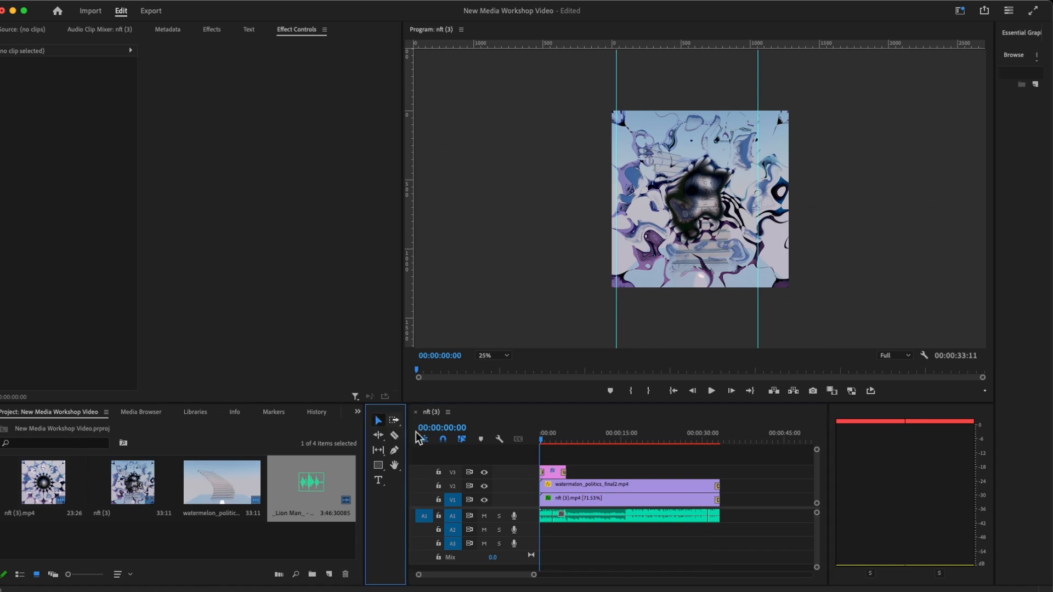
Select the opening _Lion Man_ segment, widen the effect property area and reveal the volume Level slider
{"action": "left_click", "coordinate": [545, 516]}
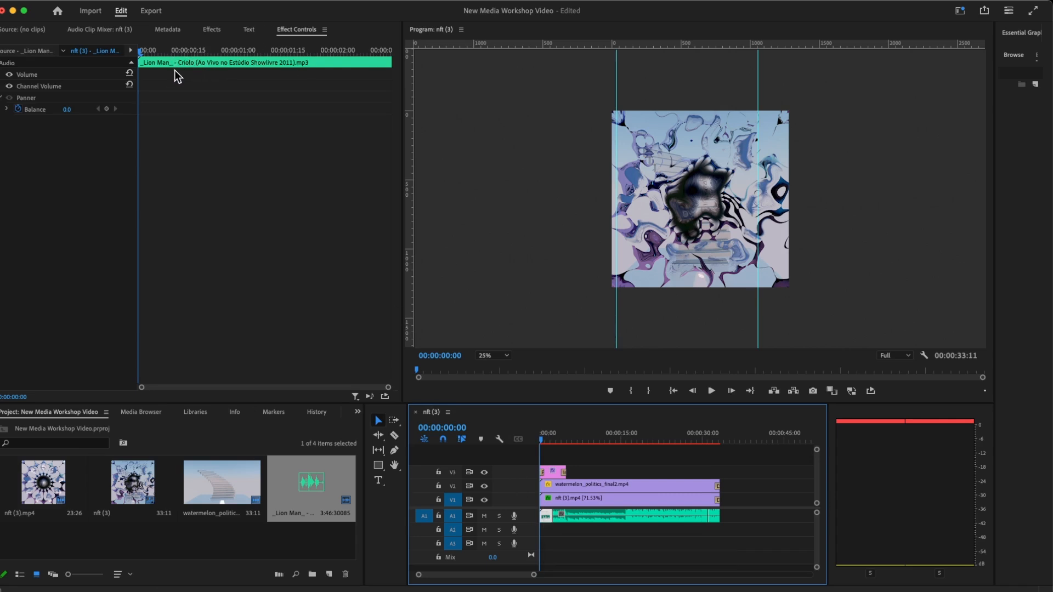
{"action": "left_click_drag", "start_coordinate": [136, 141], "coordinate": [245, 150]}
{"action": "left_click", "coordinate": [2, 75]}
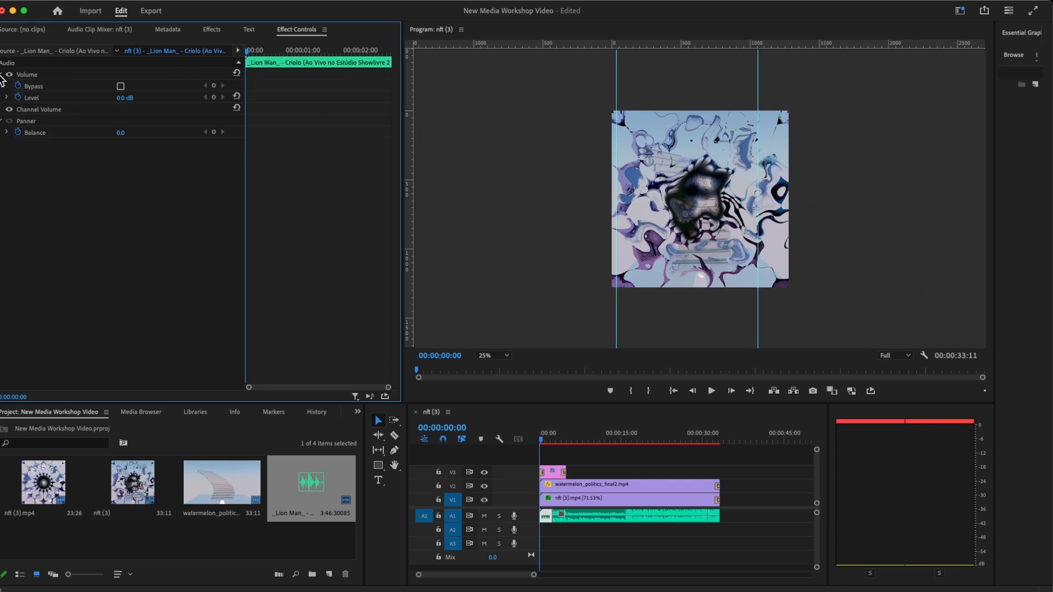
{"action": "left_click", "coordinate": [6, 97]}
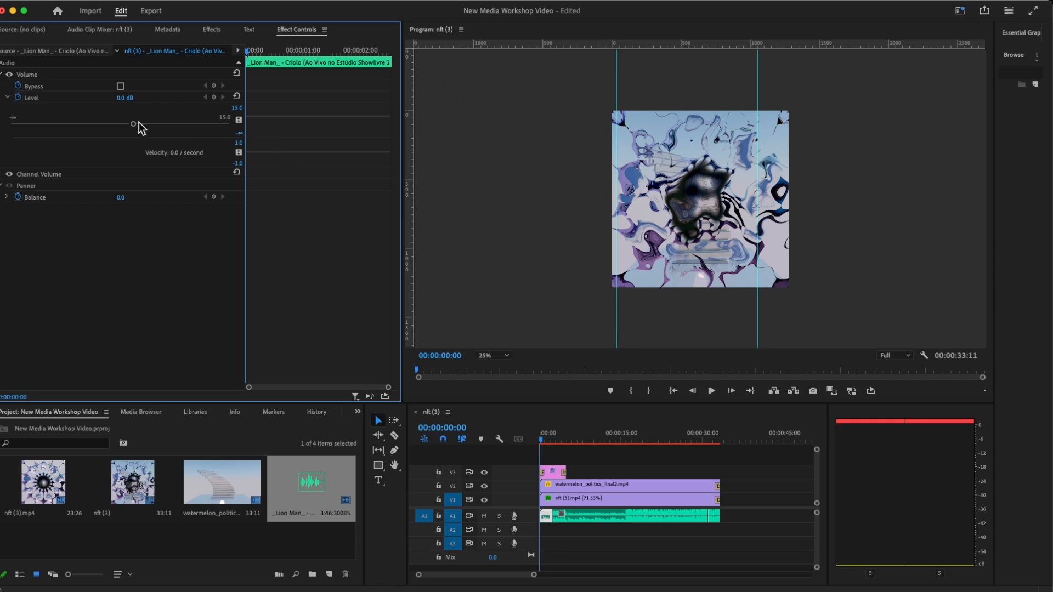
Try lower volume levels on the opening _Lion Man_ segment and turn off its Level keyframing, deleting the existing keyframes
{"action": "left_click", "coordinate": [123, 98]}
{"action": "type", "text": "-12"}
{"action": "key", "text": "Return"}
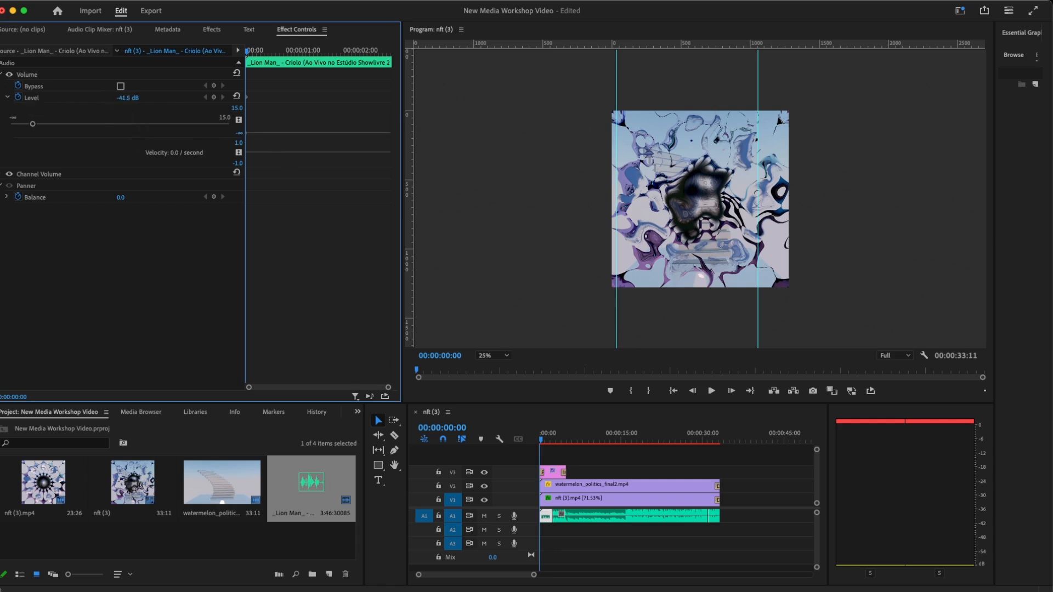
{"action": "mouse_move", "coordinate": [127, 98]}
{"action": "left_mouse_down"}
{"action": "mouse_move", "coordinate": [173, 98]}
{"action": "mouse_move", "coordinate": [110, 99]}
{"action": "left_mouse_up"}
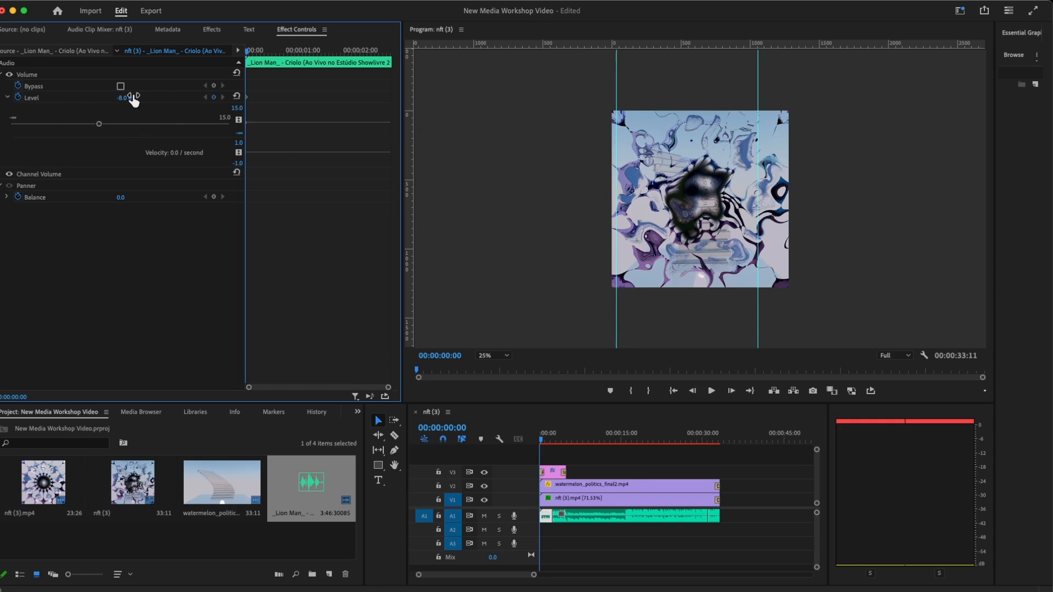
{"action": "key", "text": "super+z"}
{"action": "left_click", "coordinate": [19, 98]}
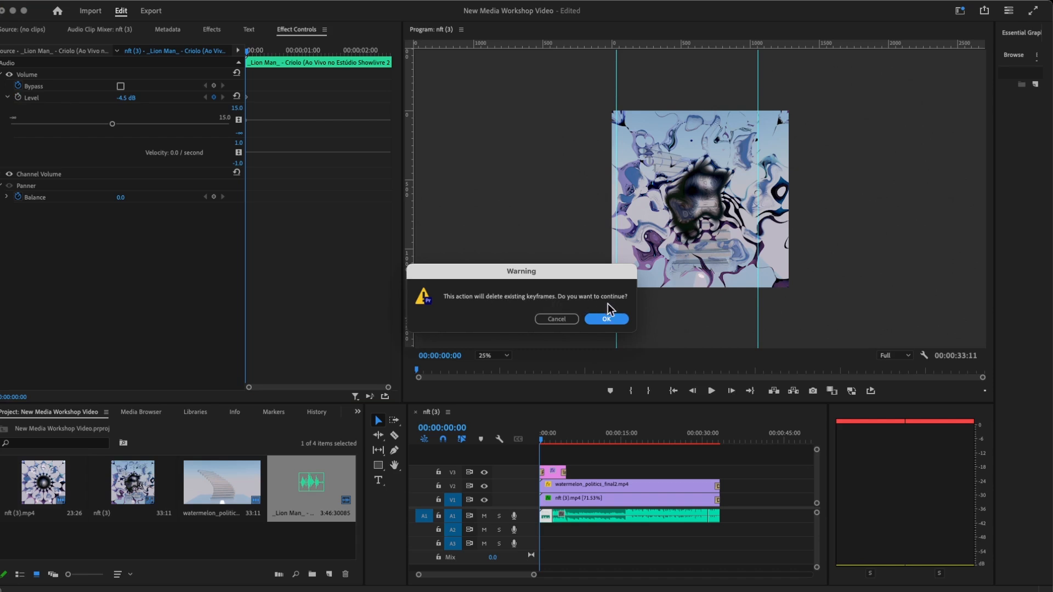
{"action": "left_click", "coordinate": [607, 319]}
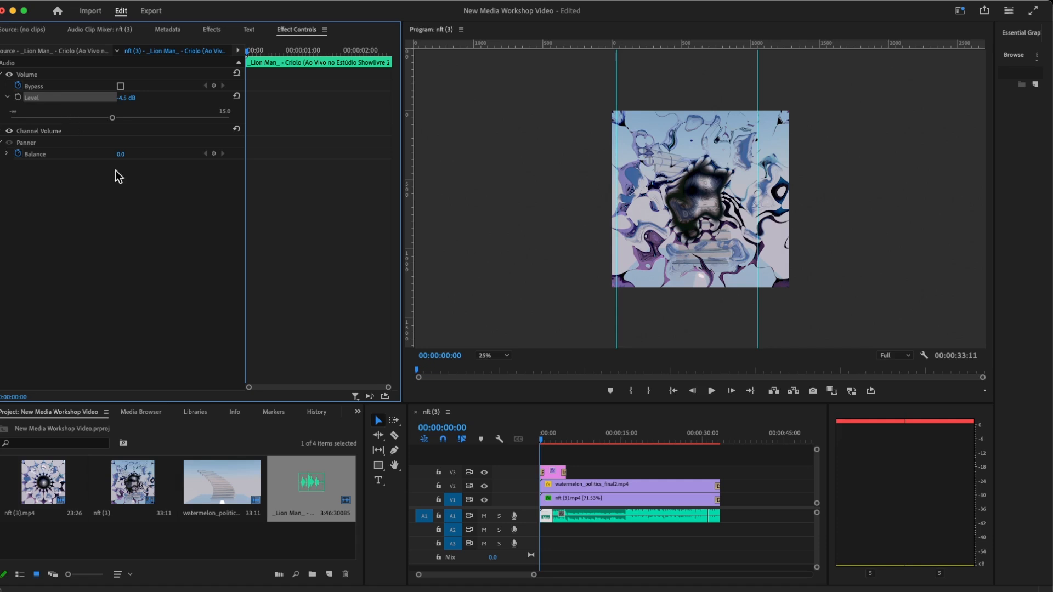
Try raising the middle _Lion Man_ segment's volume level to 2.9 dB and undo the change
{"action": "left_click", "coordinate": [580, 517]}
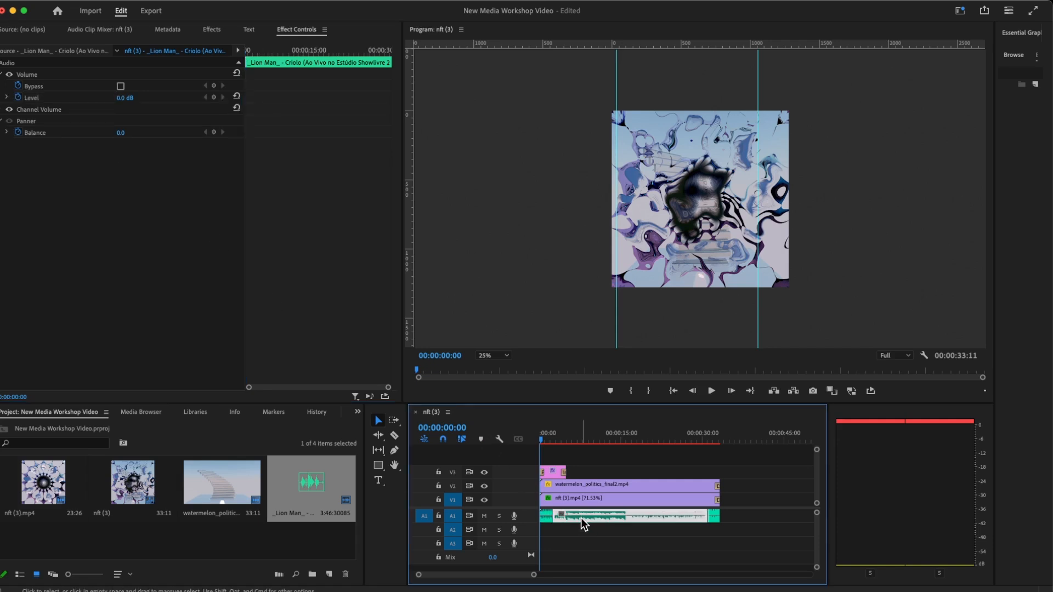
{"action": "left_click", "coordinate": [7, 98]}
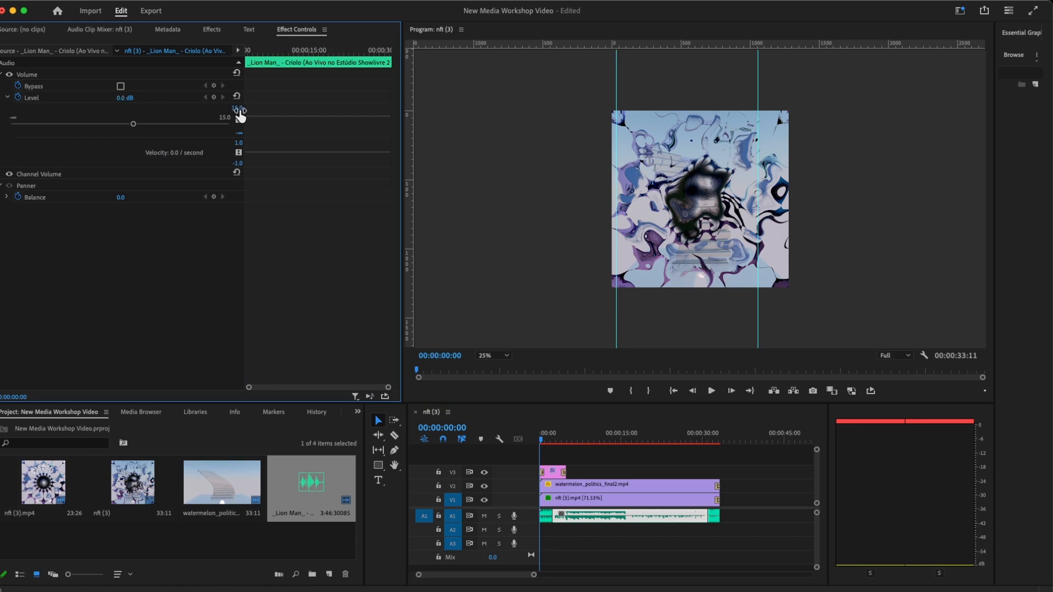
{"action": "left_click_drag", "start_coordinate": [132, 124], "coordinate": [146, 124]}
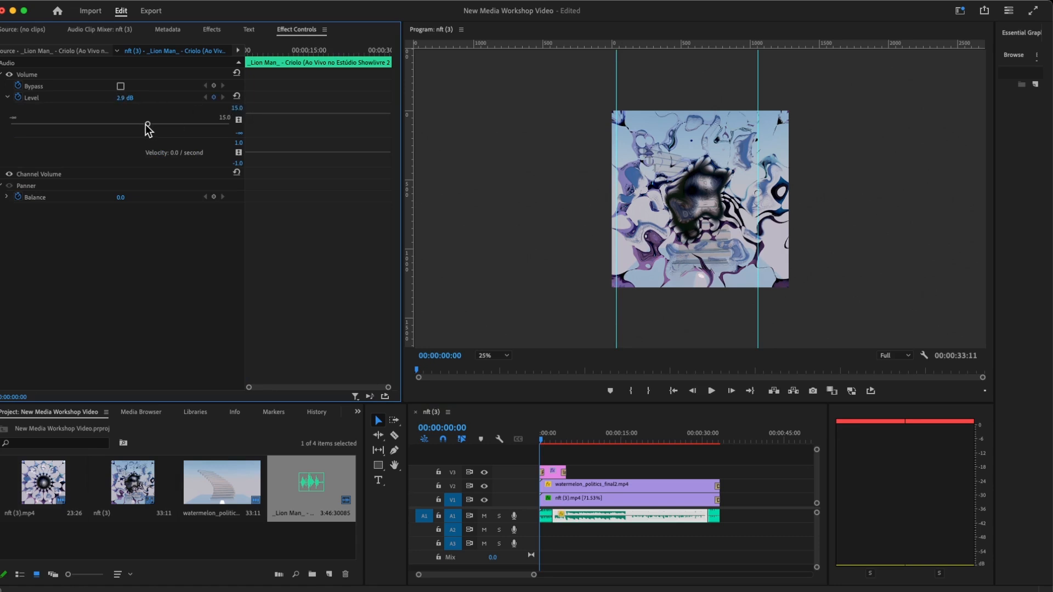
{"action": "key", "text": "super+z"}
{"action": "left_click", "coordinate": [120, 98]}
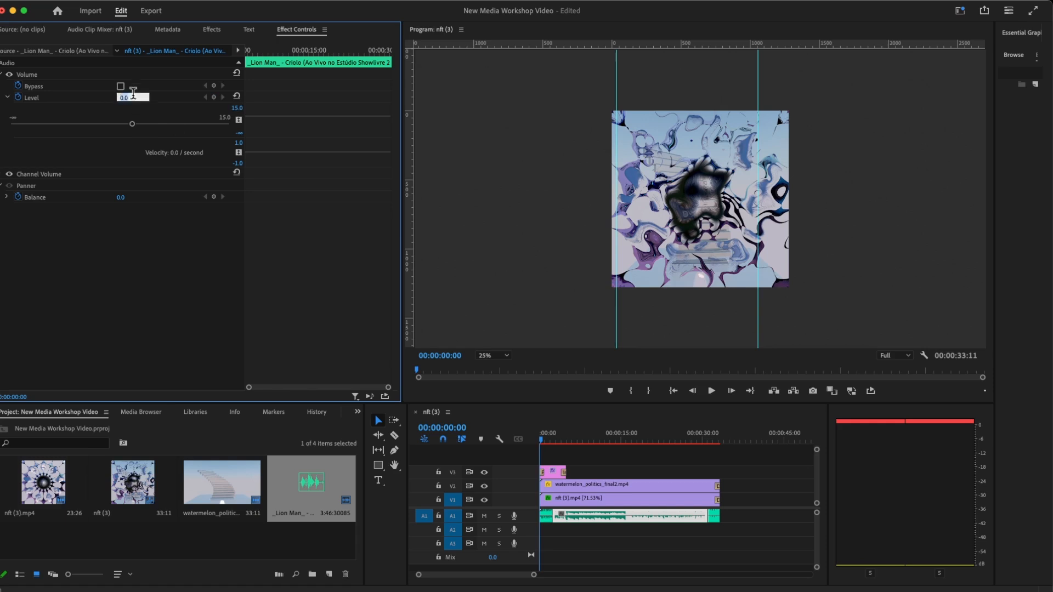
{"action": "left_click", "coordinate": [152, 248]}
Lower the opening _Lion Man_ segment's volume level to -∞ and turn on Level keyframing at the start of the sequence
{"action": "left_click", "coordinate": [546, 516]}
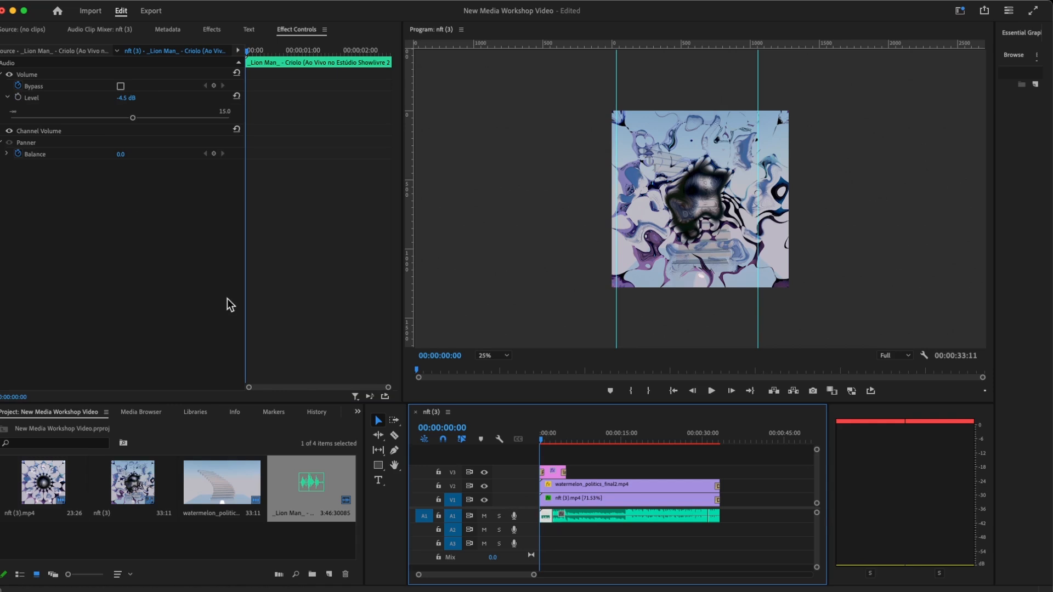
{"action": "left_click_drag", "start_coordinate": [130, 120], "coordinate": [1, 127]}
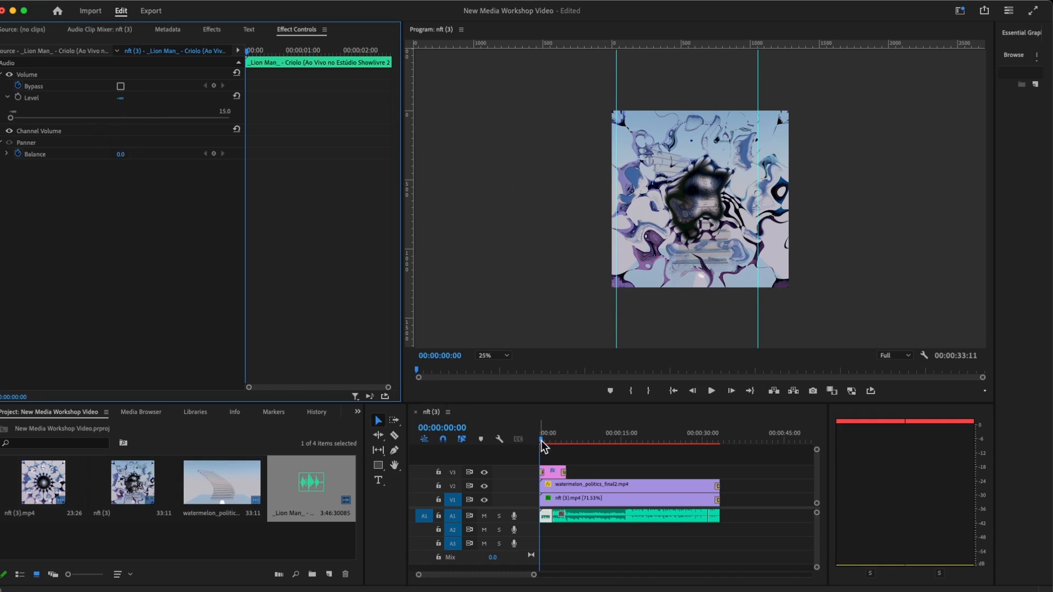
{"action": "mouse_move", "coordinate": [539, 439]}
{"action": "left_mouse_down"}
{"action": "mouse_move", "coordinate": [550, 439]}
{"action": "mouse_move", "coordinate": [526, 441]}
{"action": "left_mouse_up"}
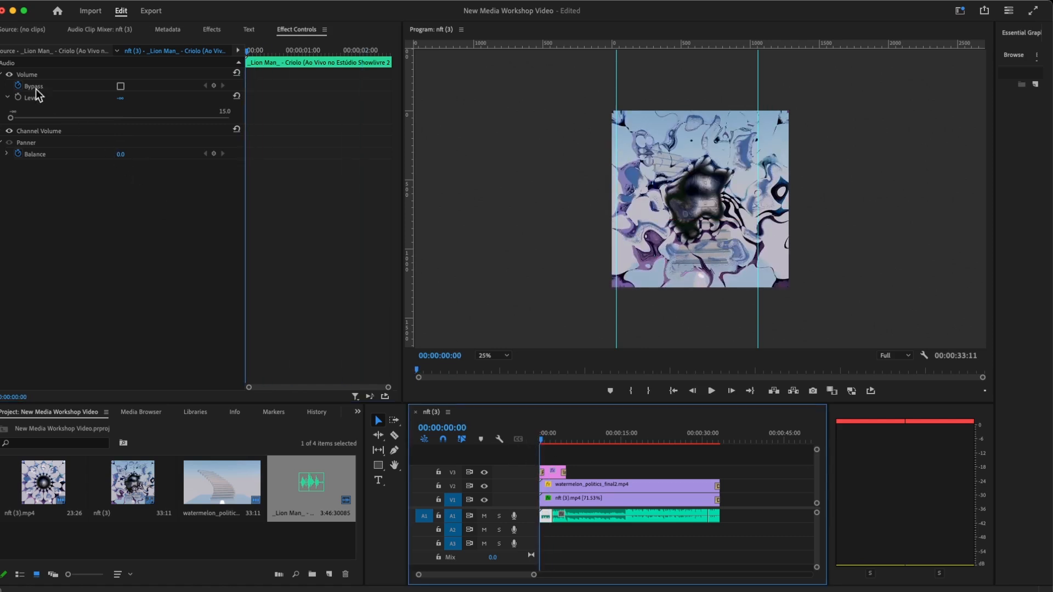
{"action": "left_click", "coordinate": [18, 99]}
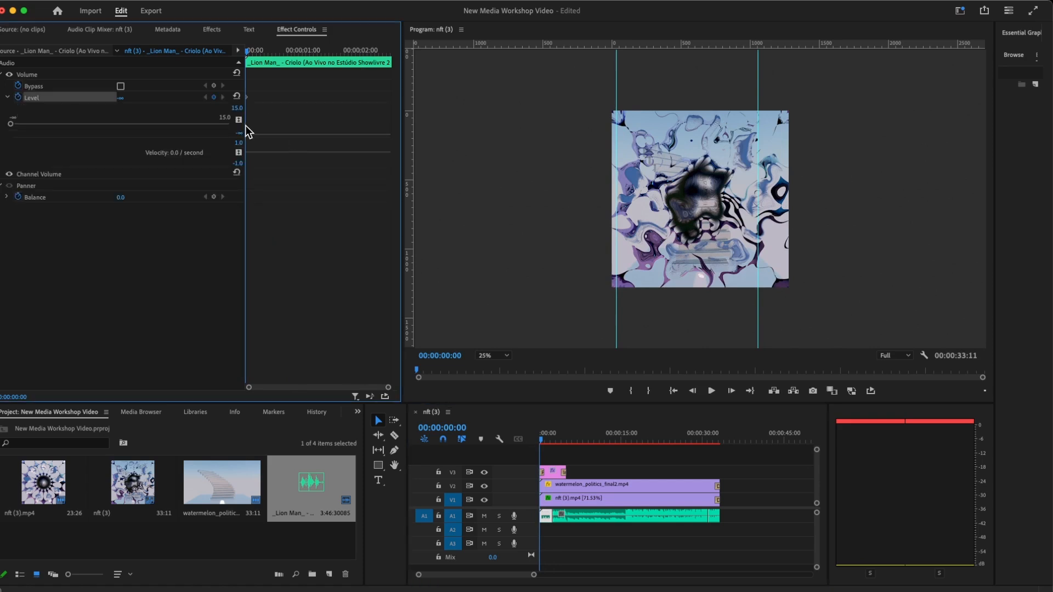
{"action": "left_click_drag", "start_coordinate": [245, 122], "coordinate": [205, 112]}
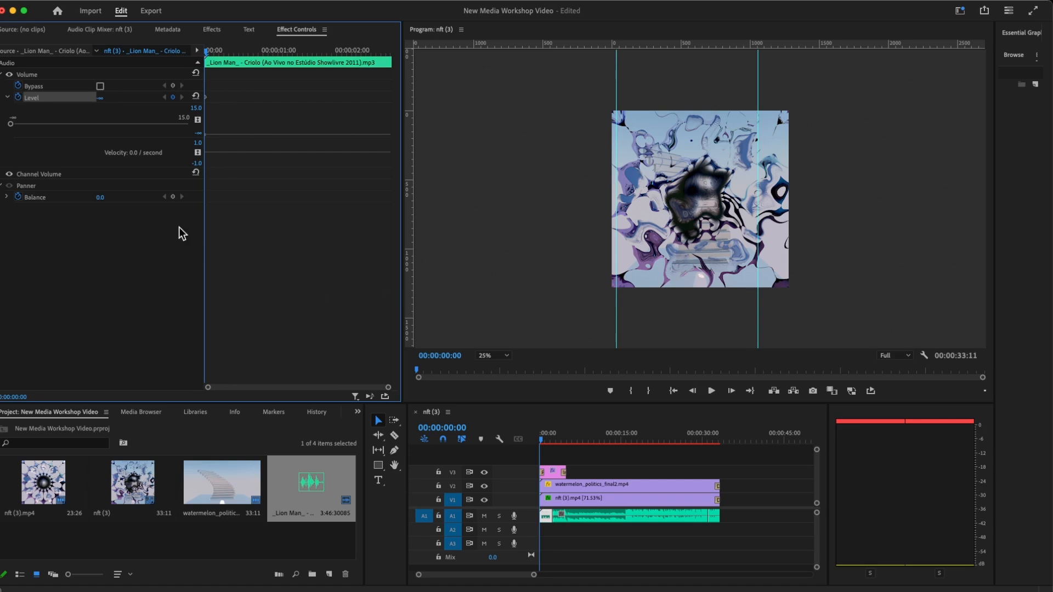
Set the opening _Lion Man_ segment's volume Level to 0 dB at its end, 00:00:02:16, to complete the fade-in
{"action": "left_click", "coordinate": [541, 439]}
{"action": "left_click_drag", "start_coordinate": [542, 439], "coordinate": [552, 439]}
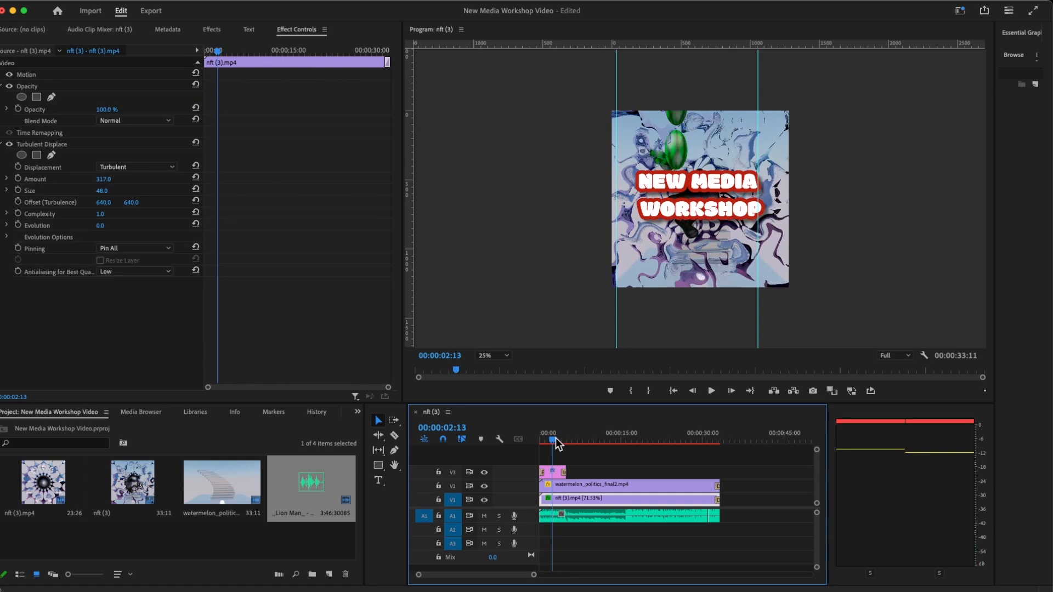
{"action": "left_click_drag", "start_coordinate": [535, 576], "coordinate": [502, 574]}
{"action": "left_click_drag", "start_coordinate": [674, 438], "coordinate": [680, 439]}
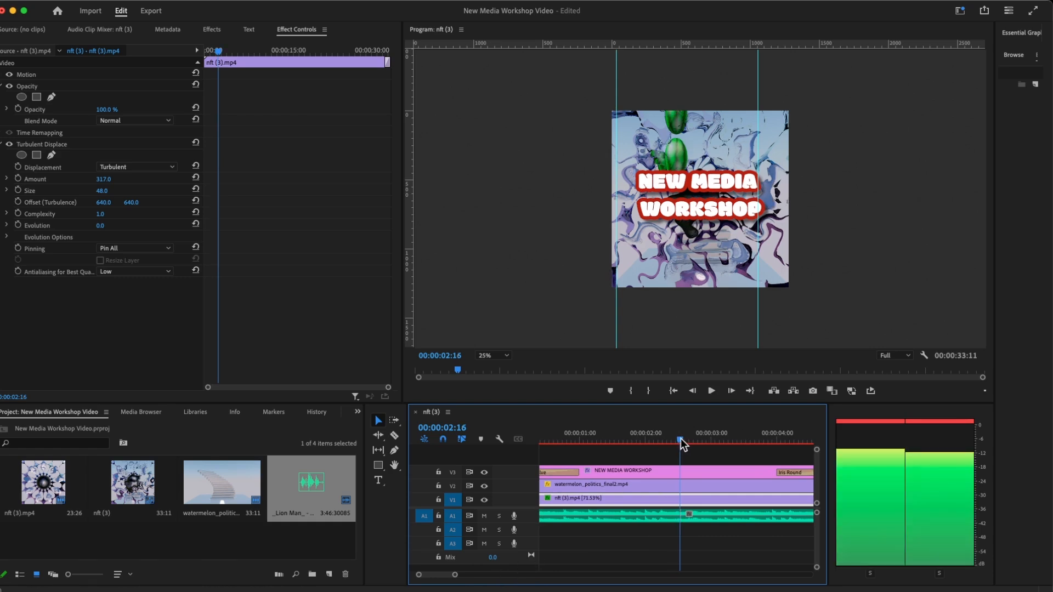
{"action": "left_click_drag", "start_coordinate": [680, 439], "coordinate": [678, 439]}
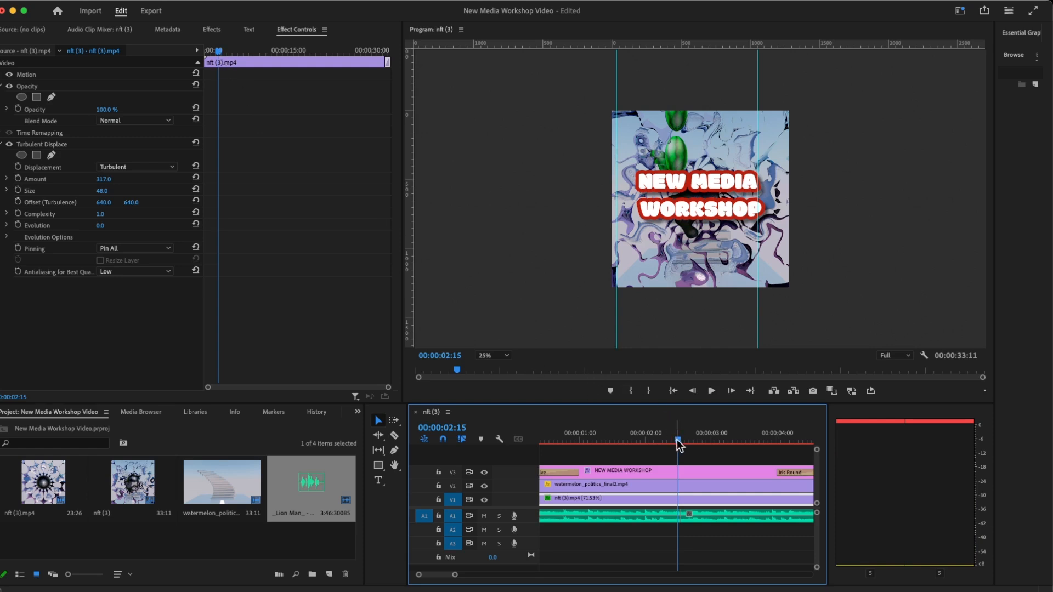
{"action": "left_click_drag", "start_coordinate": [677, 439], "coordinate": [676, 438]}
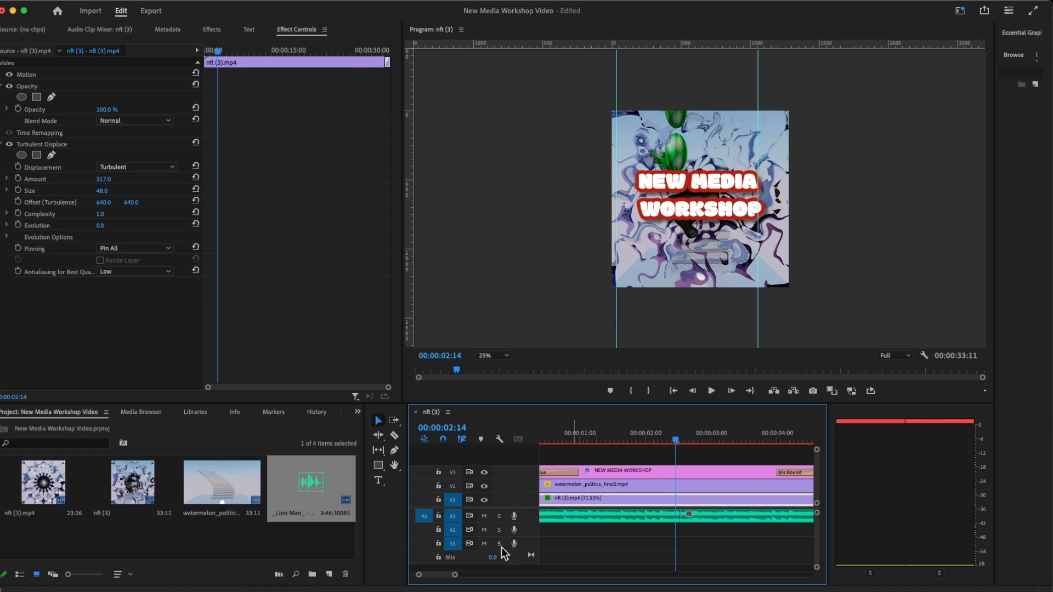
{"action": "left_click_drag", "start_coordinate": [454, 576], "coordinate": [434, 576]}
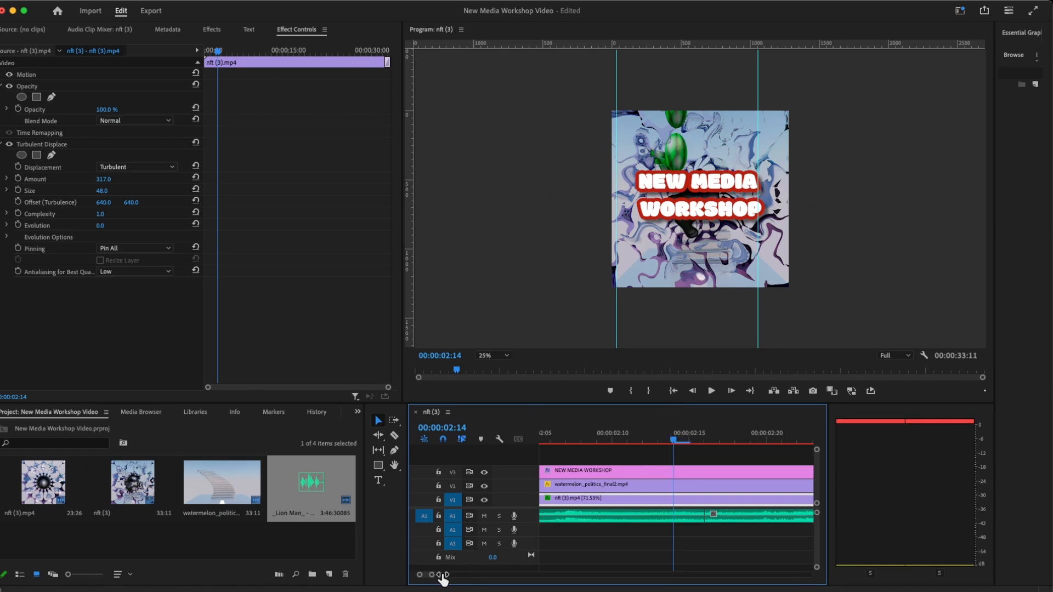
{"action": "left_click_drag", "start_coordinate": [672, 439], "coordinate": [699, 441]}
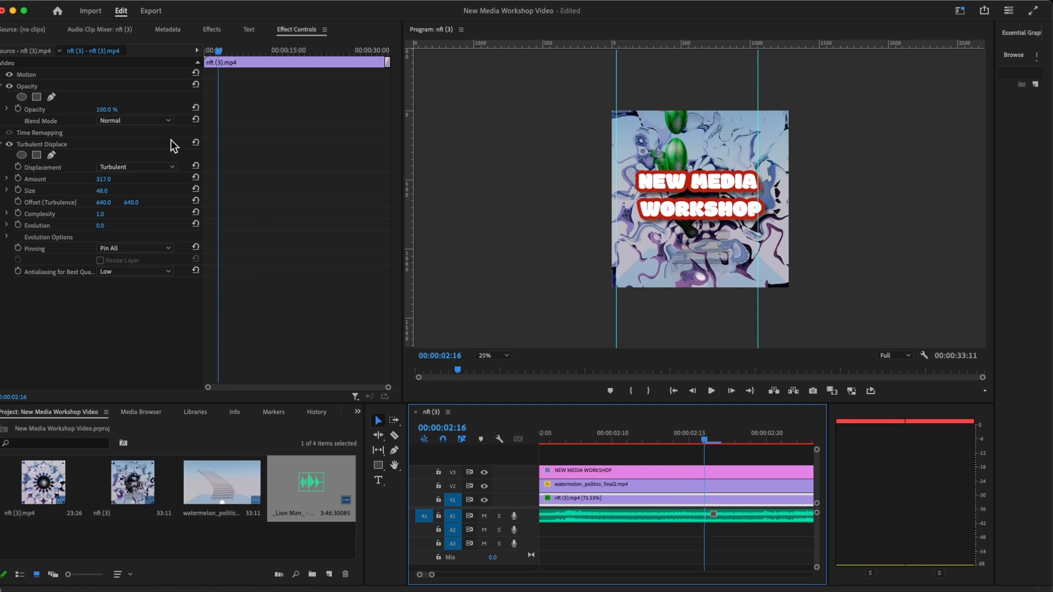
{"action": "left_click", "coordinate": [615, 517]}
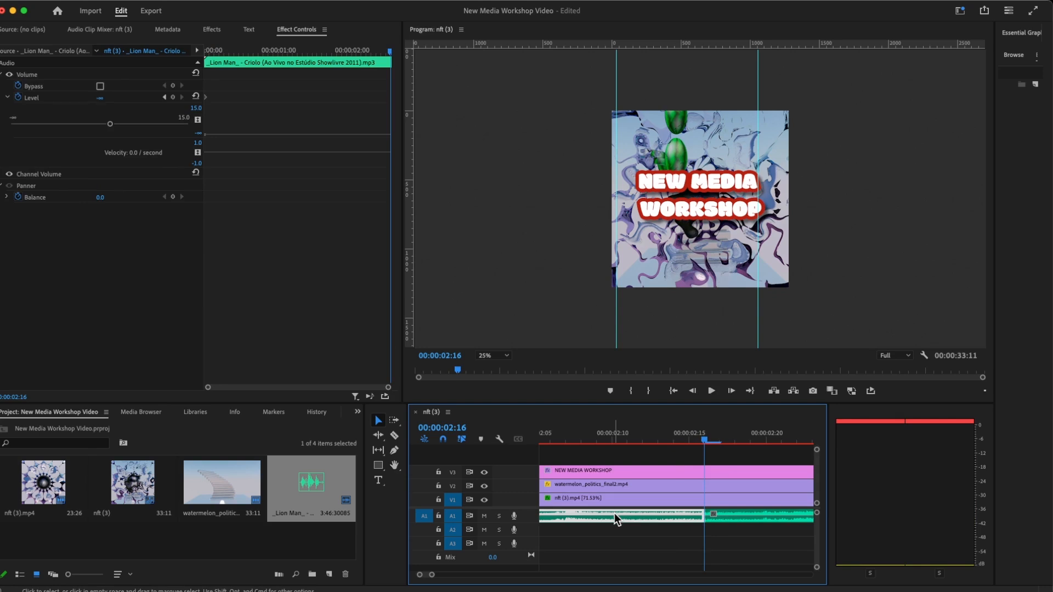
{"action": "left_click", "coordinate": [113, 97]}
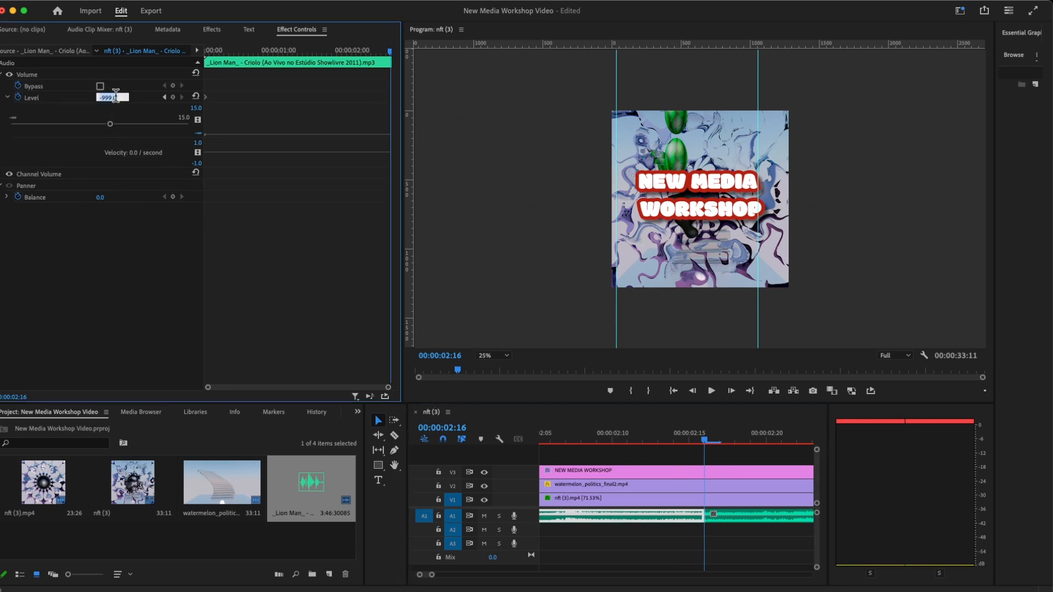
{"action": "type", "text": "0"}
{"action": "key", "text": "Return"}
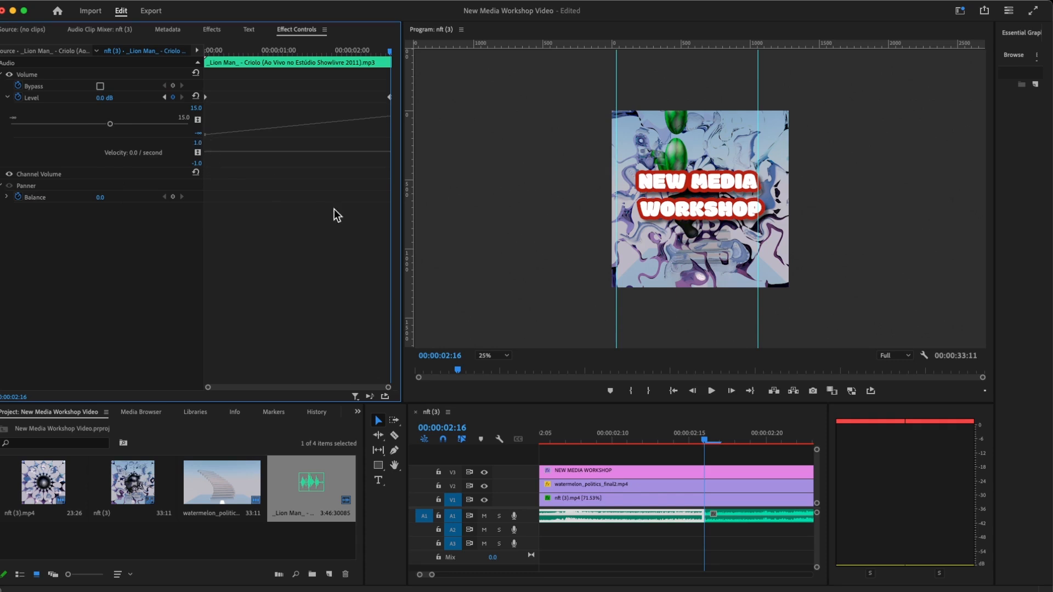
Review the opening music fade-in by scrubbing through the segment and playing the sequence from the start
{"action": "left_click_drag", "start_coordinate": [704, 441], "coordinate": [670, 447]}
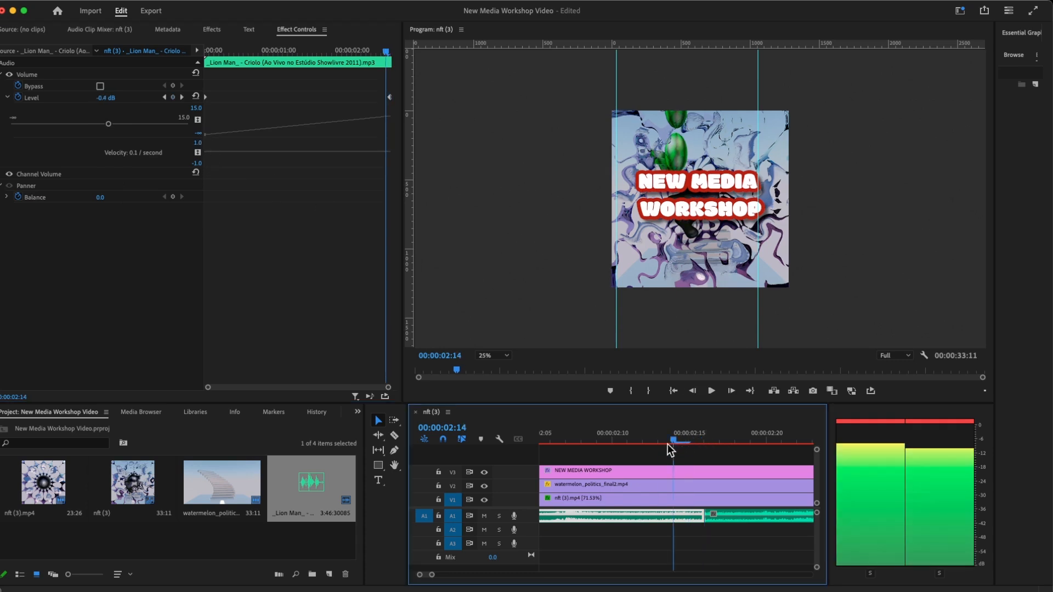
{"action": "key", "text": "Home"}
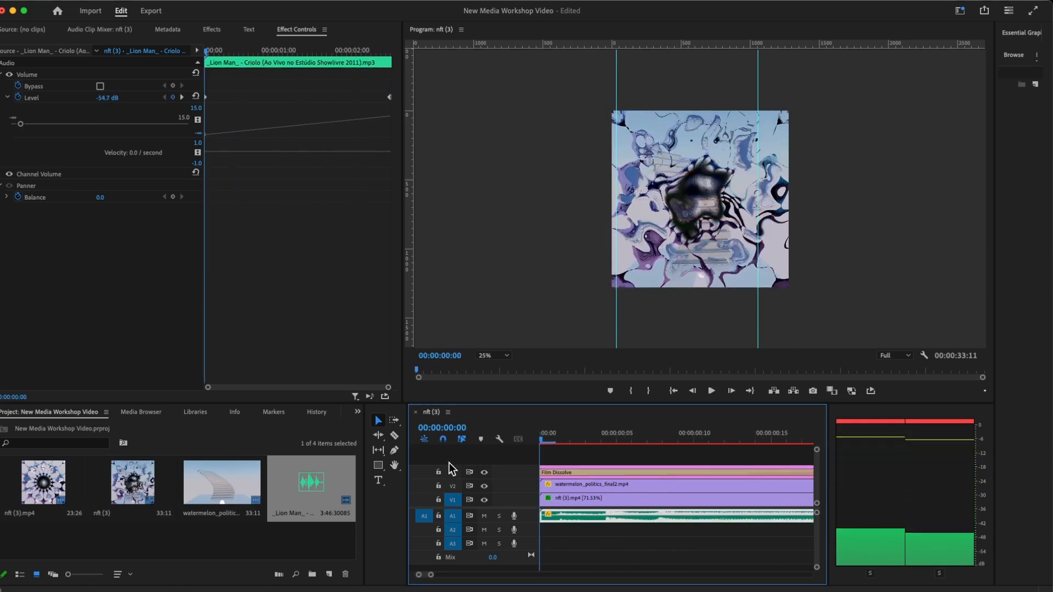
{"action": "left_click_drag", "start_coordinate": [208, 55], "coordinate": [316, 71]}
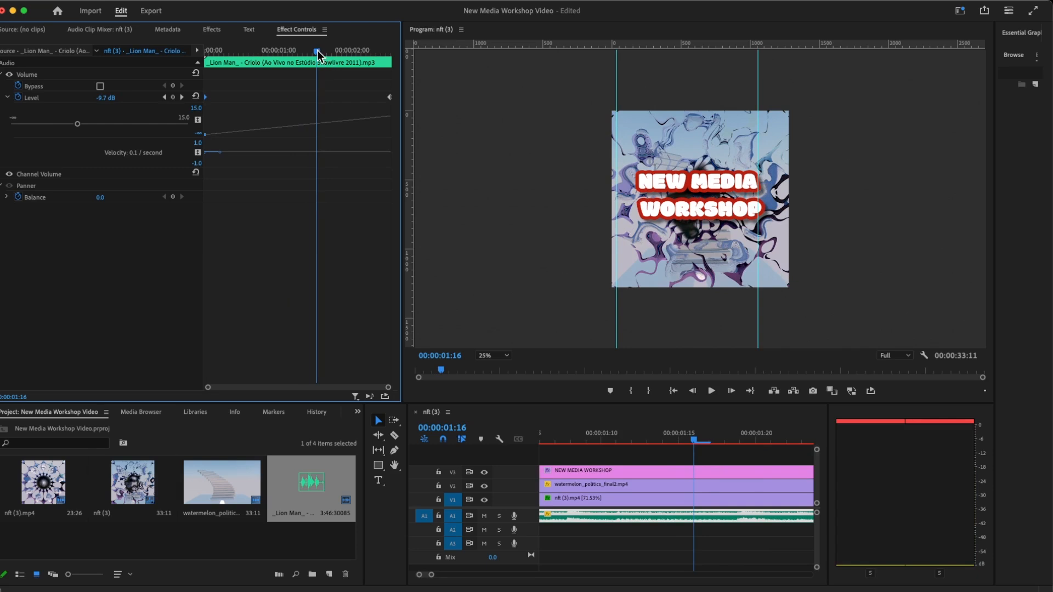
{"action": "left_click_drag", "start_coordinate": [317, 51], "coordinate": [192, 71]}
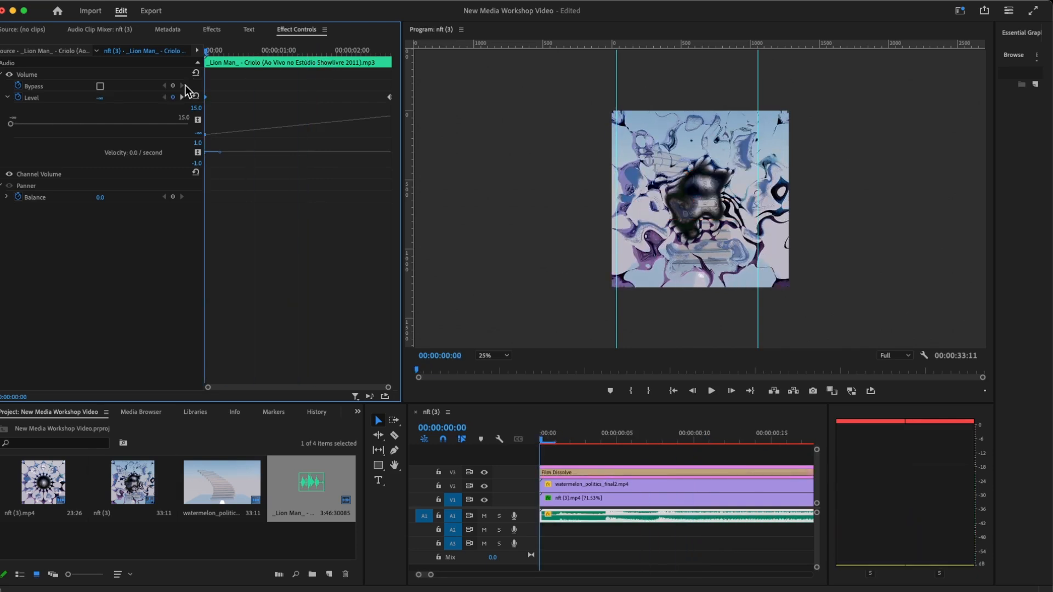
{"action": "left_click_drag", "start_coordinate": [202, 55], "coordinate": [36, 68]}
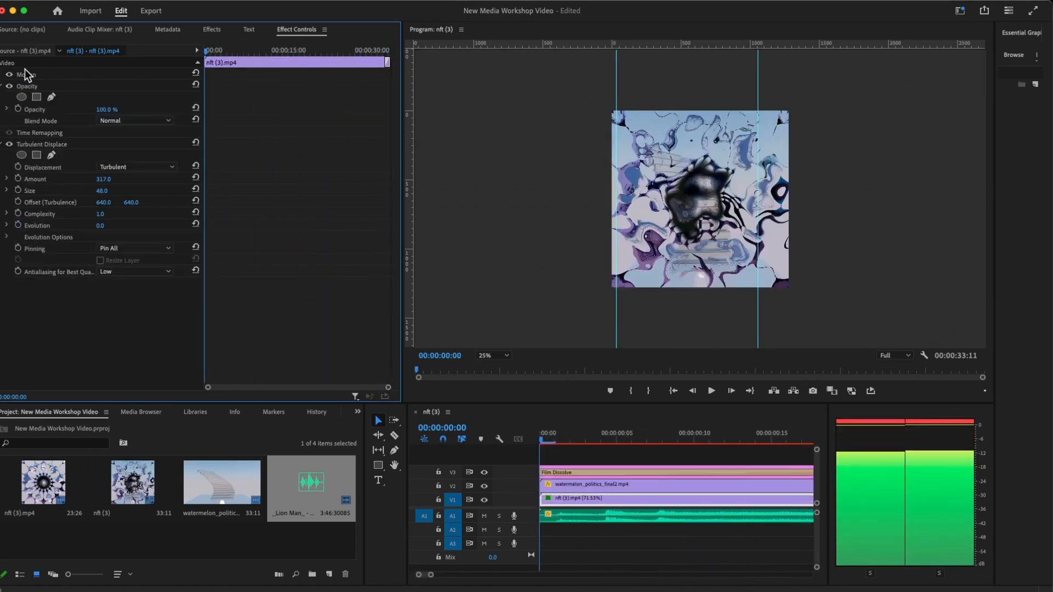
{"action": "left_click_drag", "start_coordinate": [430, 575], "coordinate": [554, 579]}
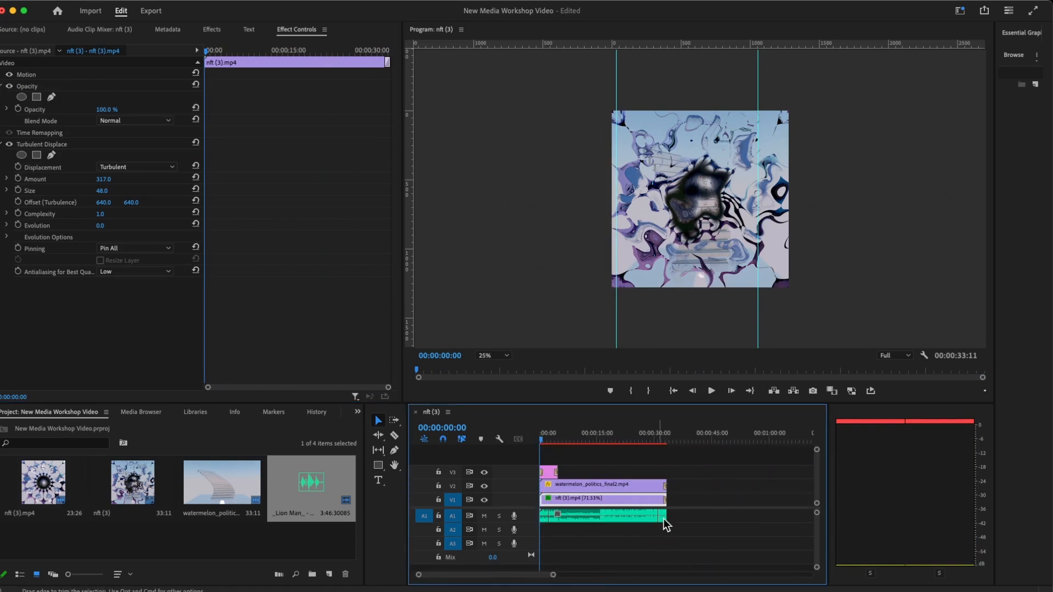
{"action": "left_click", "coordinate": [711, 390]}
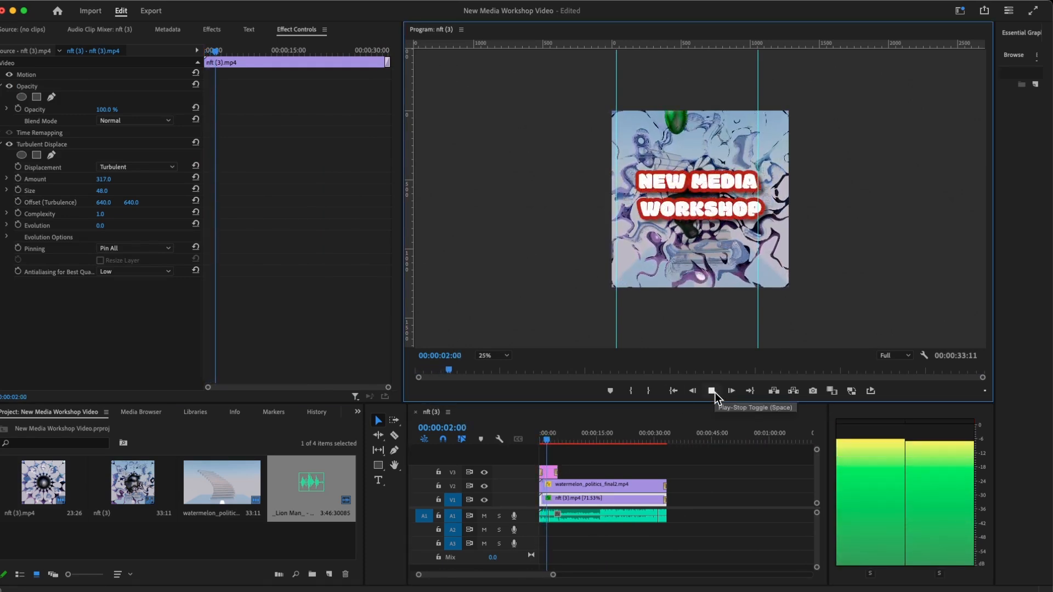
{"action": "left_click", "coordinate": [714, 393]}
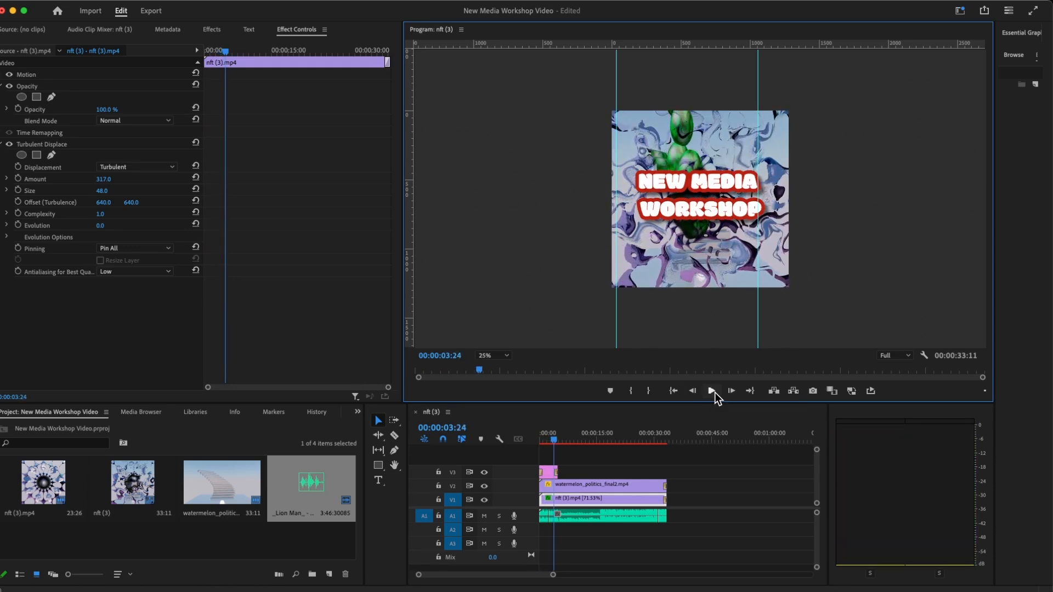
{"action": "left_click_drag", "start_coordinate": [553, 439], "coordinate": [657, 447]}
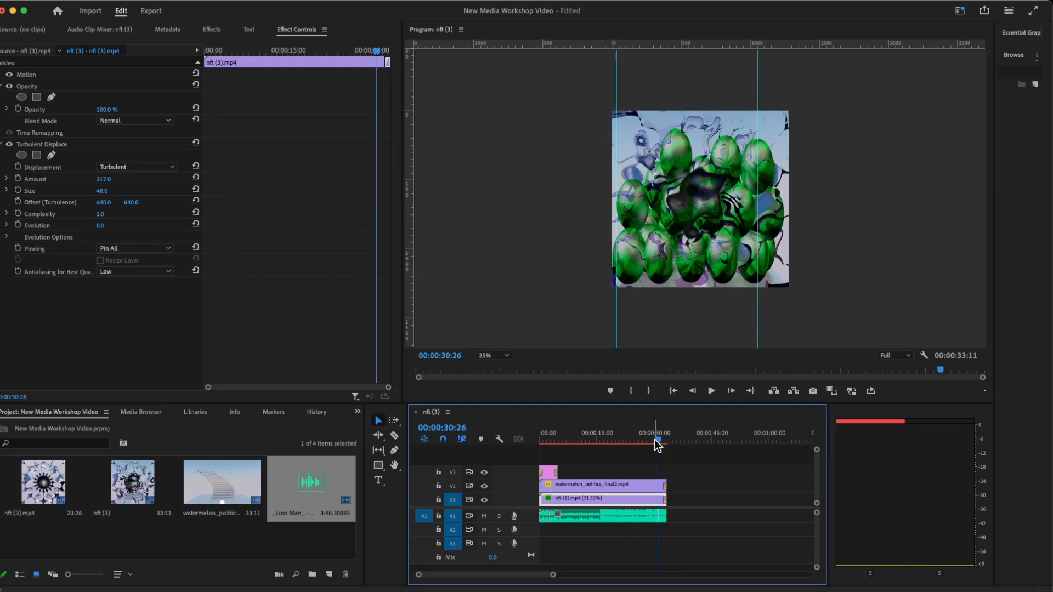
{"action": "mouse_move", "coordinate": [78, 2]}
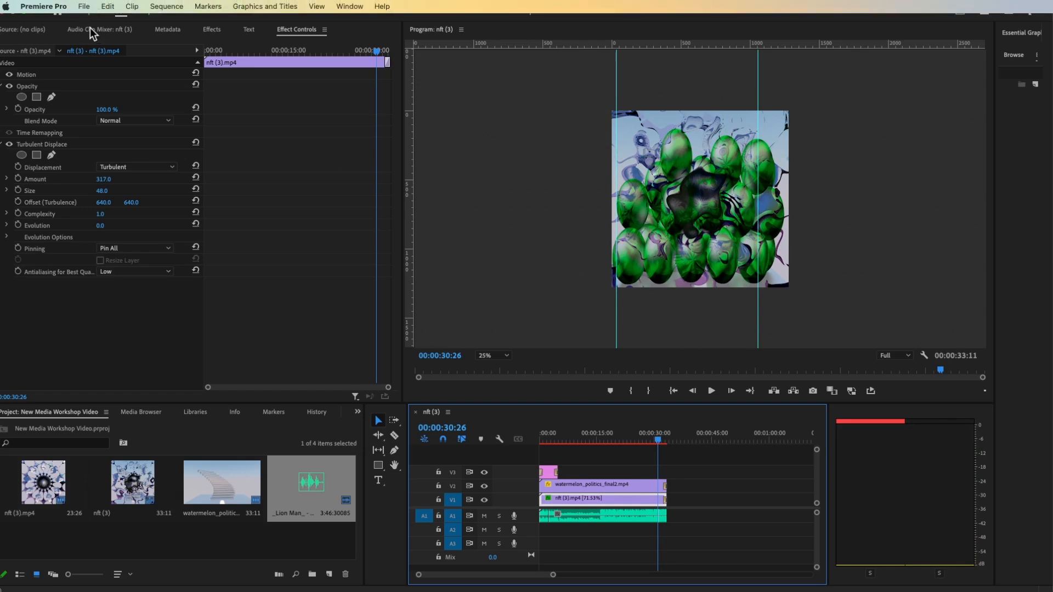
{"action": "left_click", "coordinate": [85, 7]}
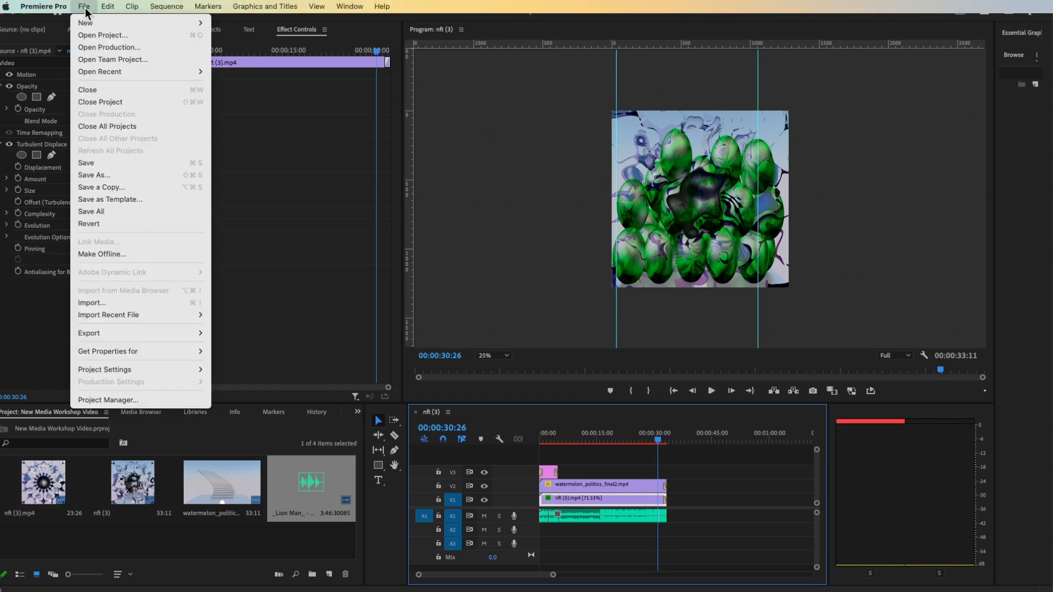
{"action": "left_click", "coordinate": [111, 308]}
{"action": "left_click_drag", "start_coordinate": [660, 443], "coordinate": [623, 442]}
{"action": "left_click", "coordinate": [604, 487]}
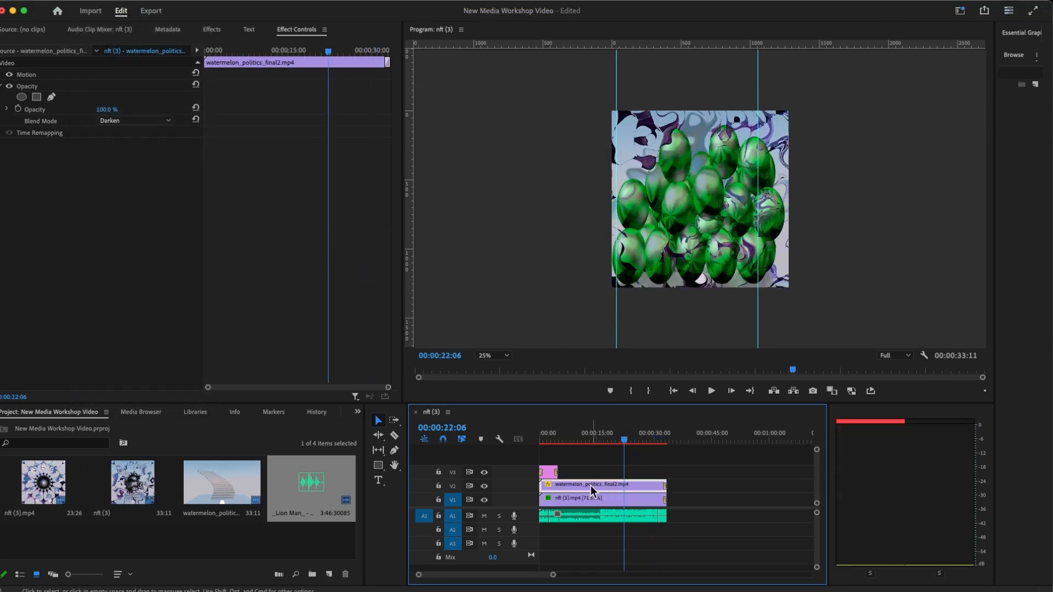
{"action": "left_click", "coordinate": [697, 484]}
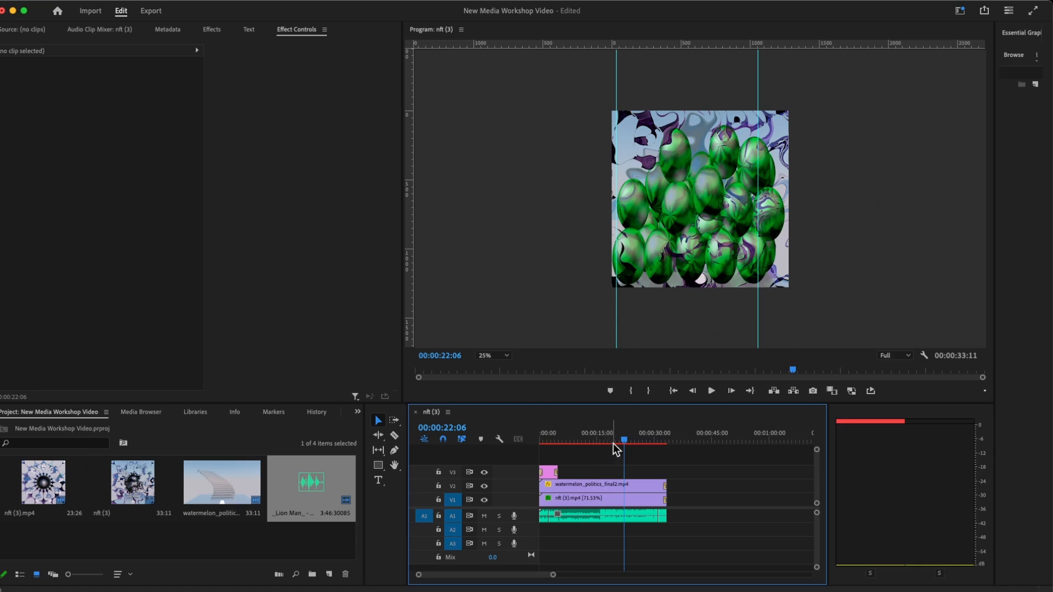
{"action": "left_click_drag", "start_coordinate": [625, 441], "coordinate": [616, 434]}
{"action": "left_click", "coordinate": [605, 498]}
{"action": "left_click", "coordinate": [603, 484]}
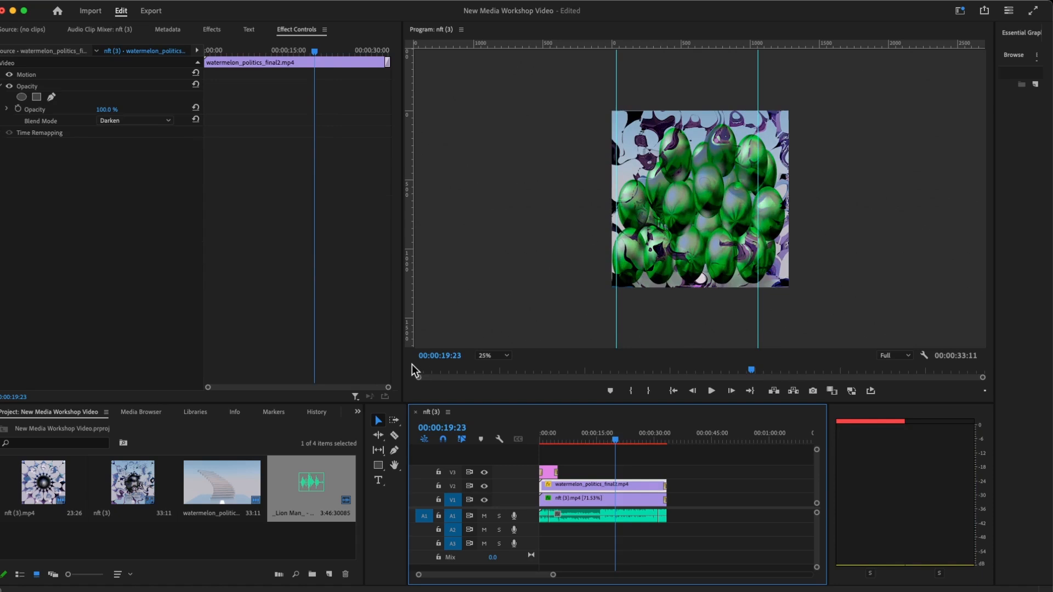
Open the media export settings for the nft (3) sequence and enable YouTube as an export destination
{"action": "mouse_move", "coordinate": [150, 5]}
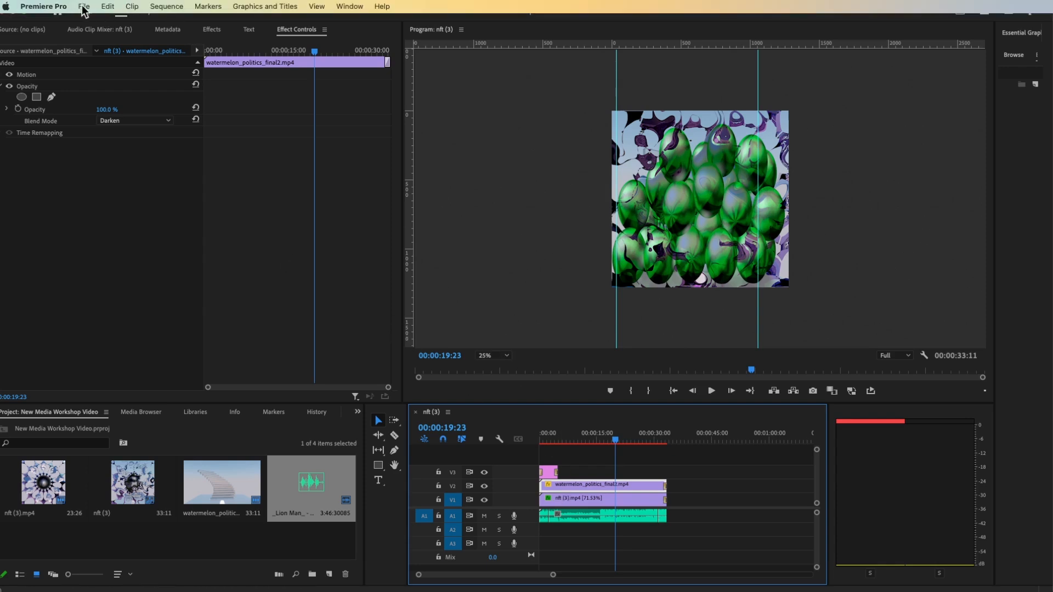
{"action": "left_click", "coordinate": [84, 8]}
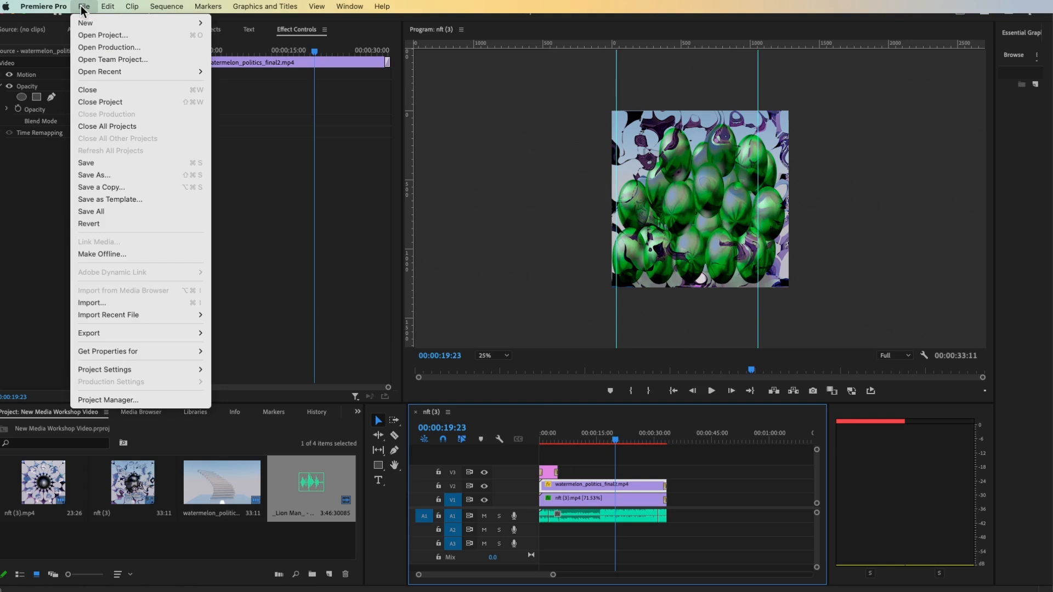
{"action": "mouse_move", "coordinate": [146, 335]}
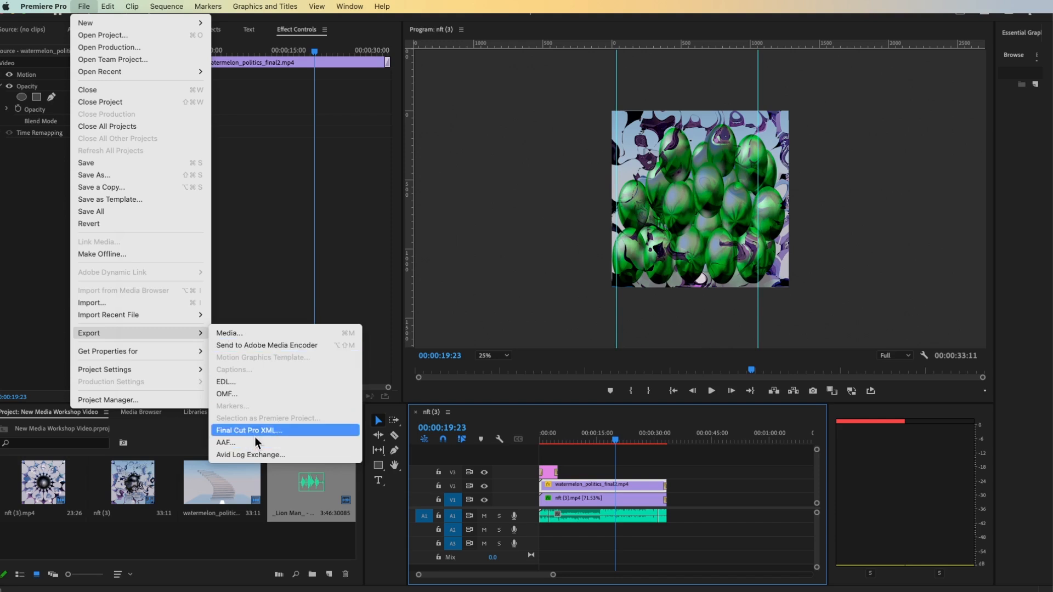
{"action": "left_click", "coordinate": [248, 334]}
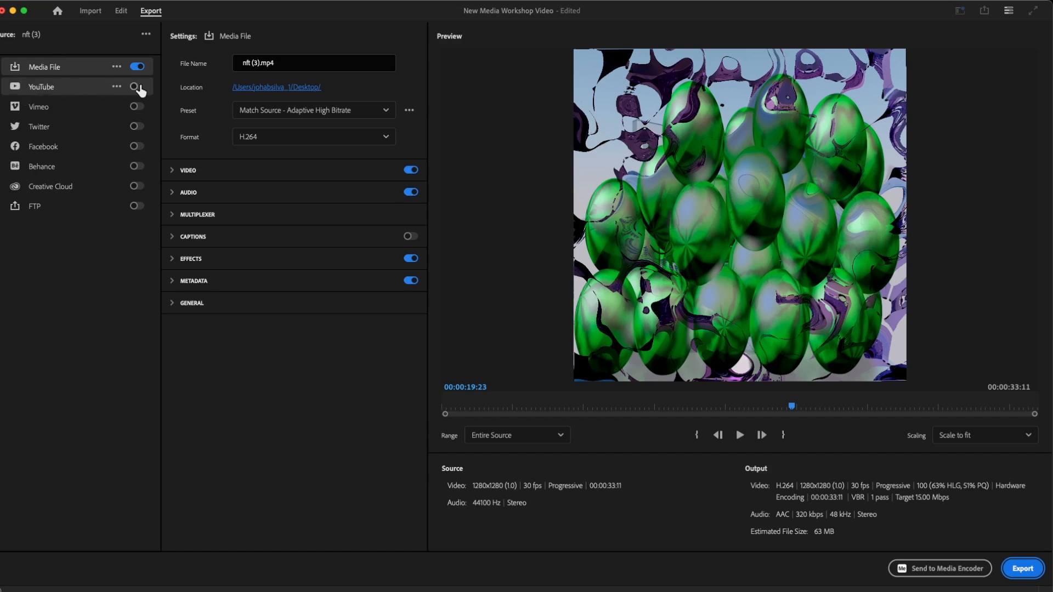
{"action": "left_click", "coordinate": [136, 86]}
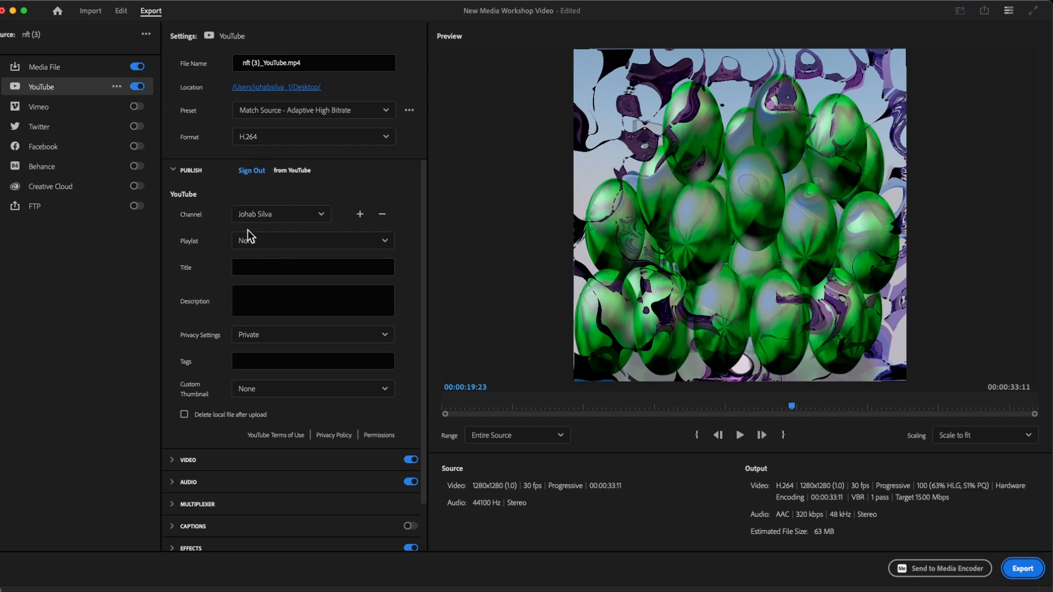
{"action": "left_click", "coordinate": [319, 215]}
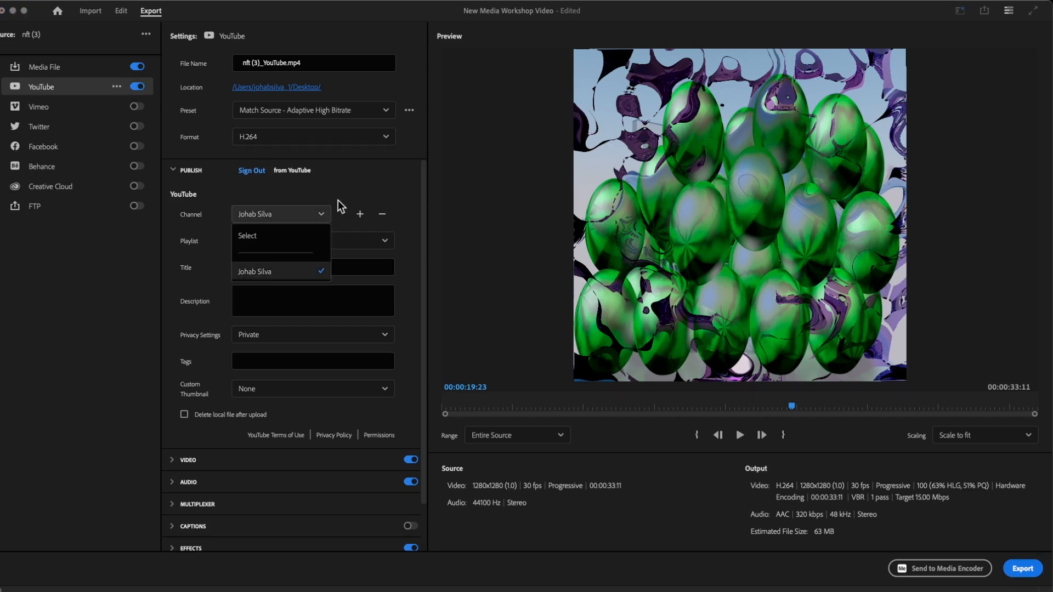
{"action": "left_click", "coordinate": [208, 229]}
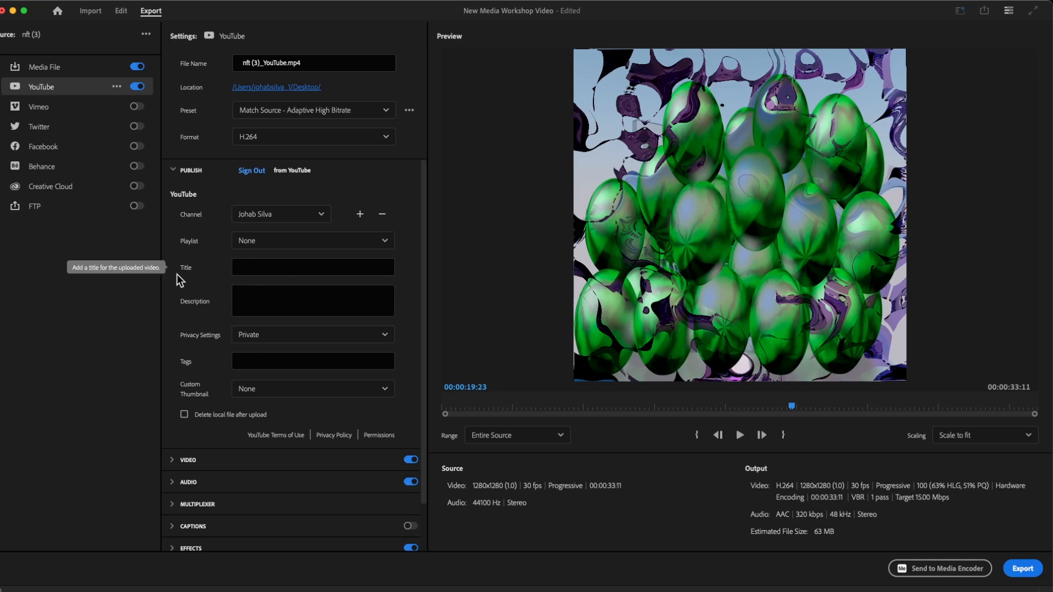
{"action": "scroll", "coordinate": [195, 296], "scroll_direction": "down", "scroll_amount": 1}
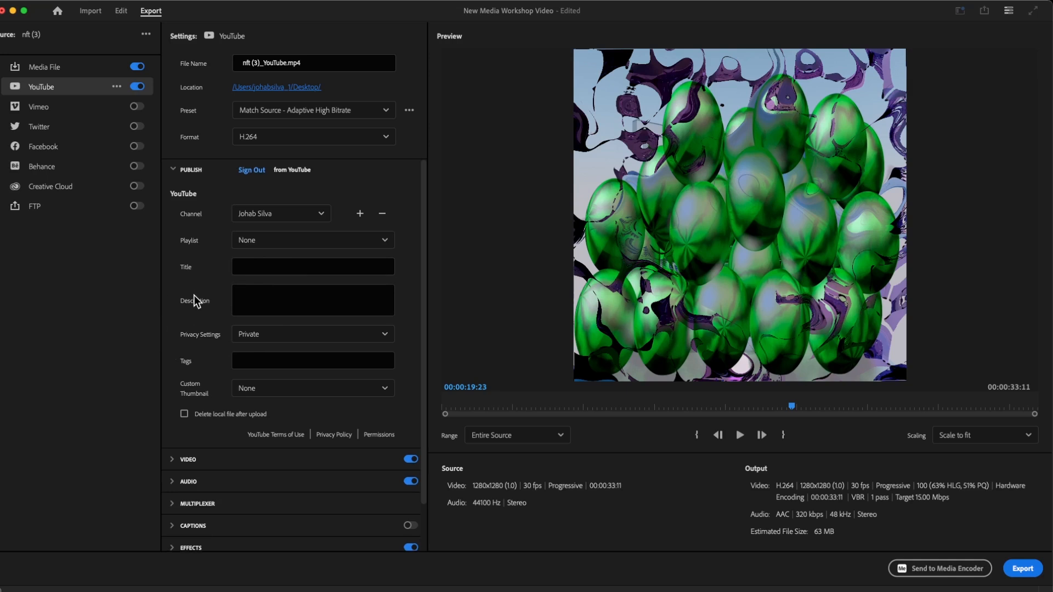
{"action": "scroll", "coordinate": [195, 296], "scroll_direction": "up", "scroll_amount": 1}
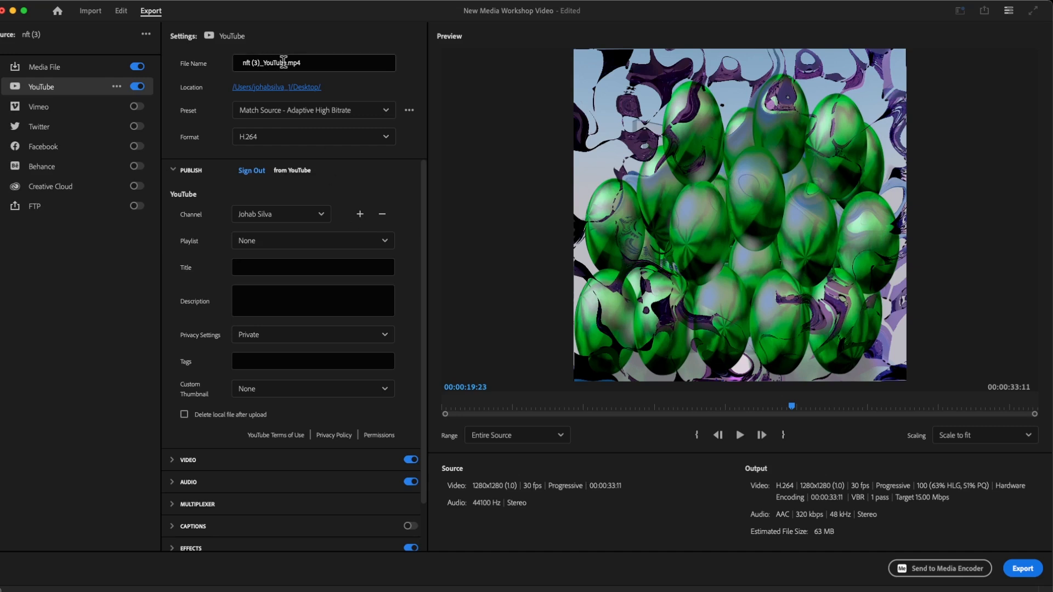
Name the YouTube export file NMWORKSHOP.mp4 and apply the High Quality 1080p HD preset
{"action": "left_click_drag", "start_coordinate": [286, 62], "coordinate": [213, 60]}
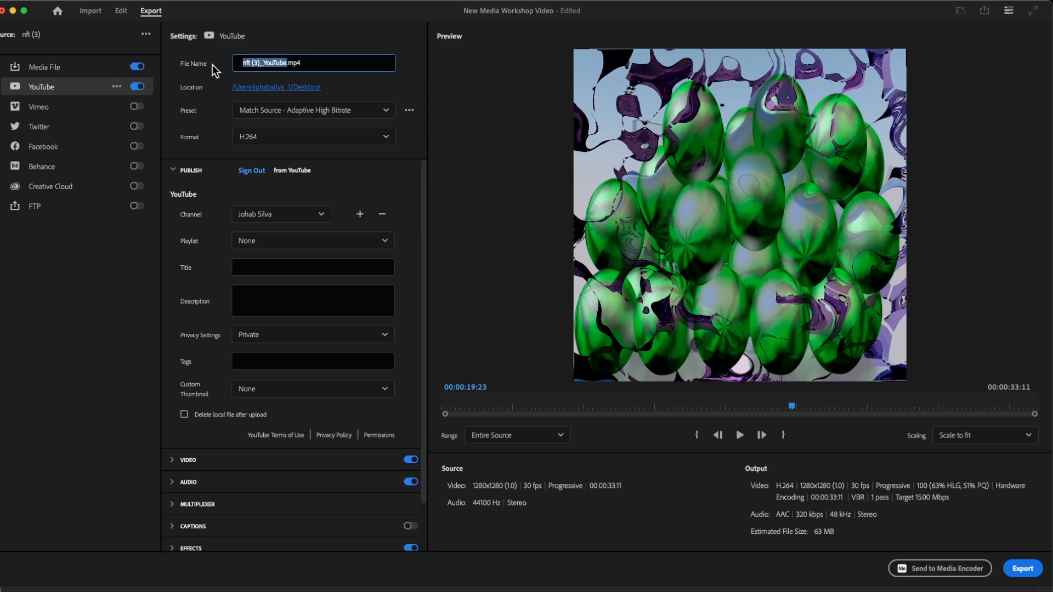
{"action": "type", "text": "NMWORSHOP"}
{"action": "left_click", "coordinate": [268, 63]}
{"action": "type", "text": "K"}
{"action": "left_click", "coordinate": [363, 111]}
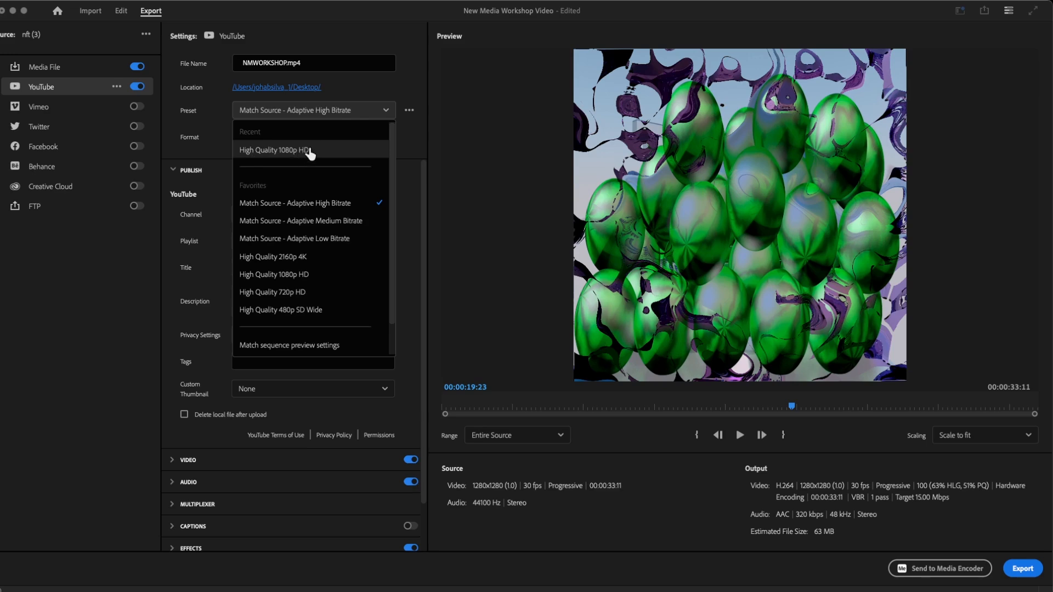
{"action": "left_click", "coordinate": [308, 151]}
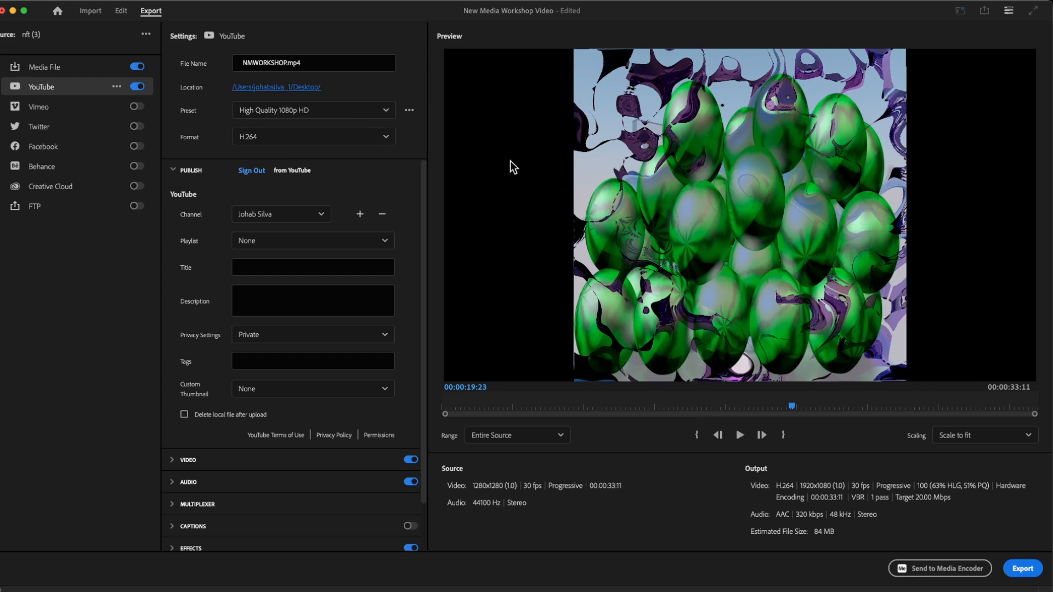
Try the Match Source - Adaptive High Bitrate preset for the YouTube export and switch back to High Quality 1080p HD
{"action": "left_click", "coordinate": [379, 110]}
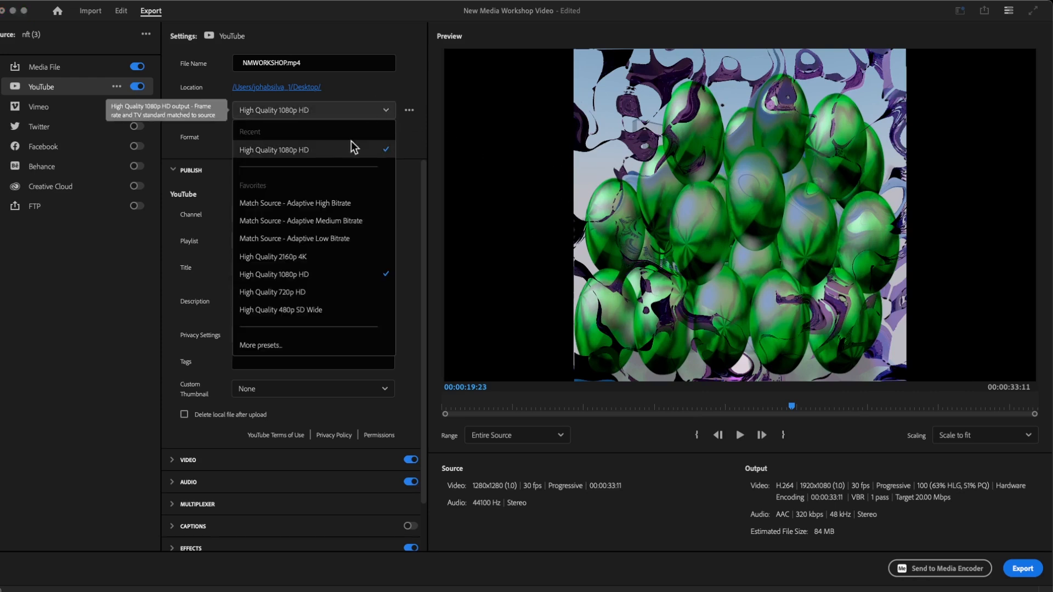
{"action": "left_click", "coordinate": [312, 204]}
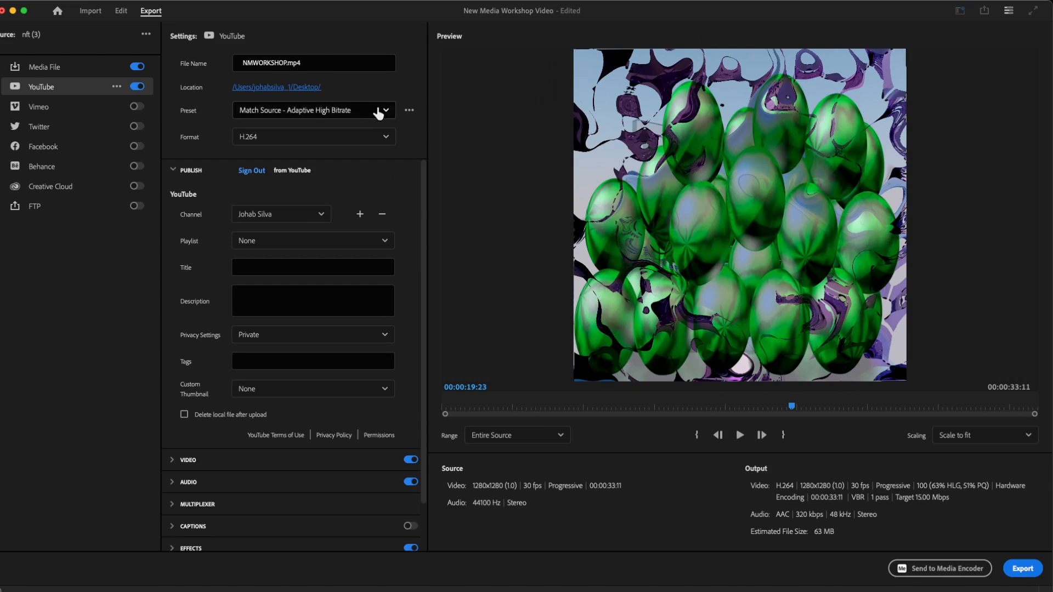
{"action": "left_click", "coordinate": [381, 110]}
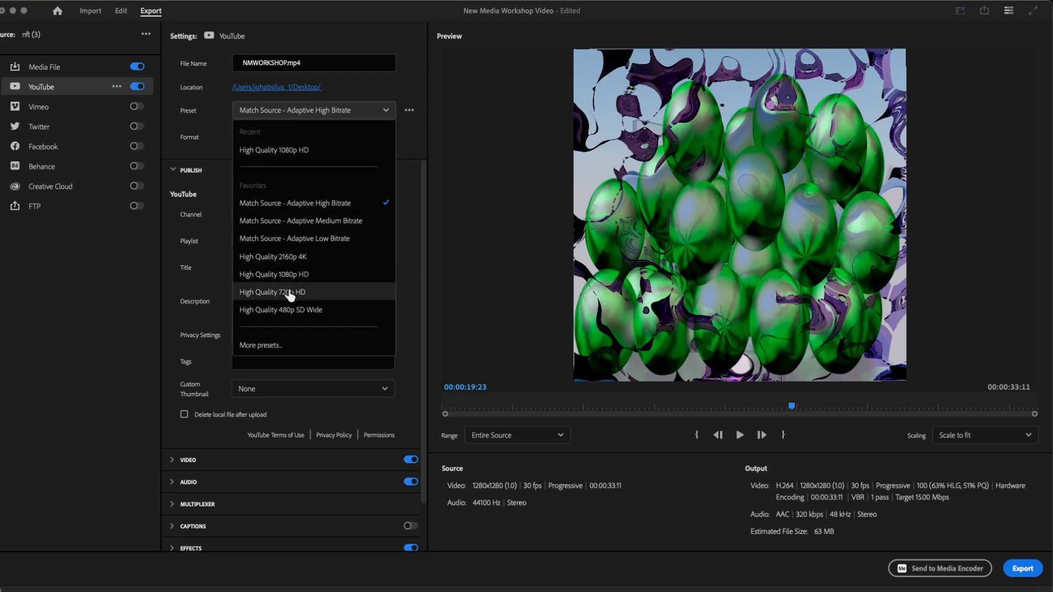
{"action": "left_click", "coordinate": [298, 274]}
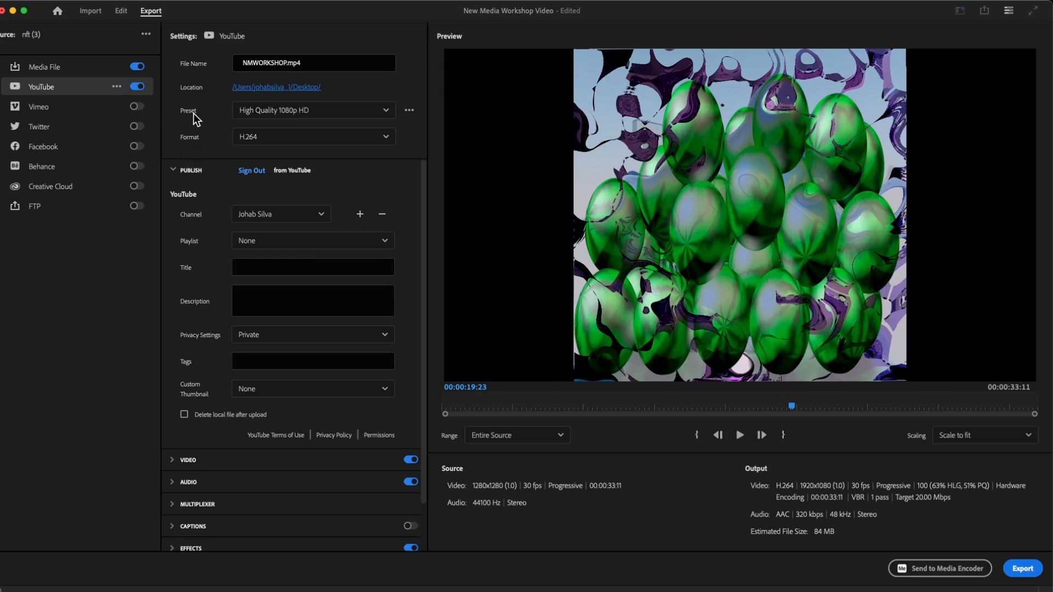
Look through the available formats for the YouTube export and choose H.264
{"action": "left_click", "coordinate": [385, 136]}
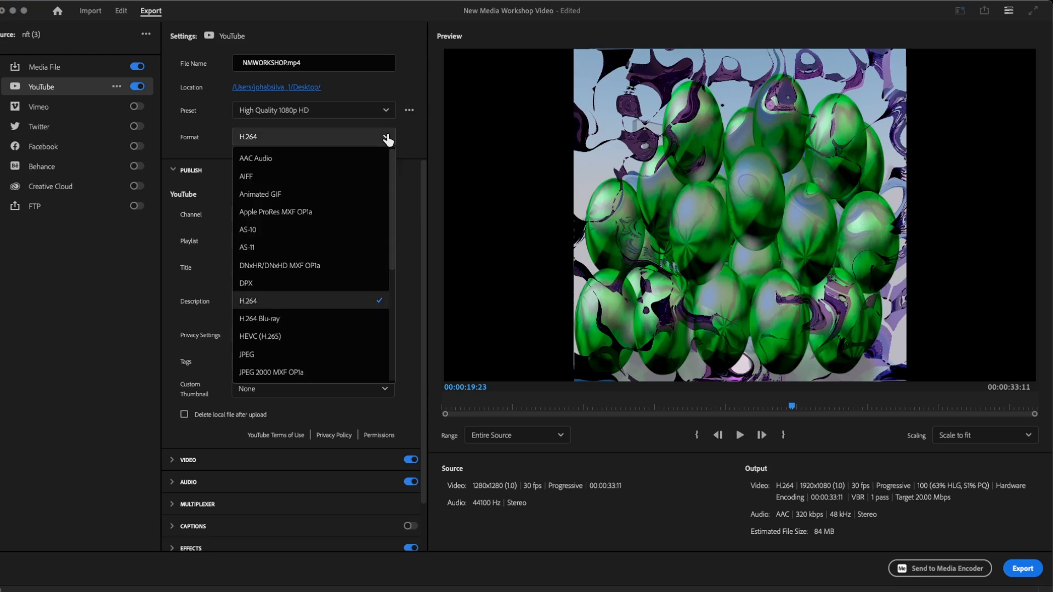
{"action": "scroll", "coordinate": [330, 264], "scroll_direction": "down", "scroll_amount": 3}
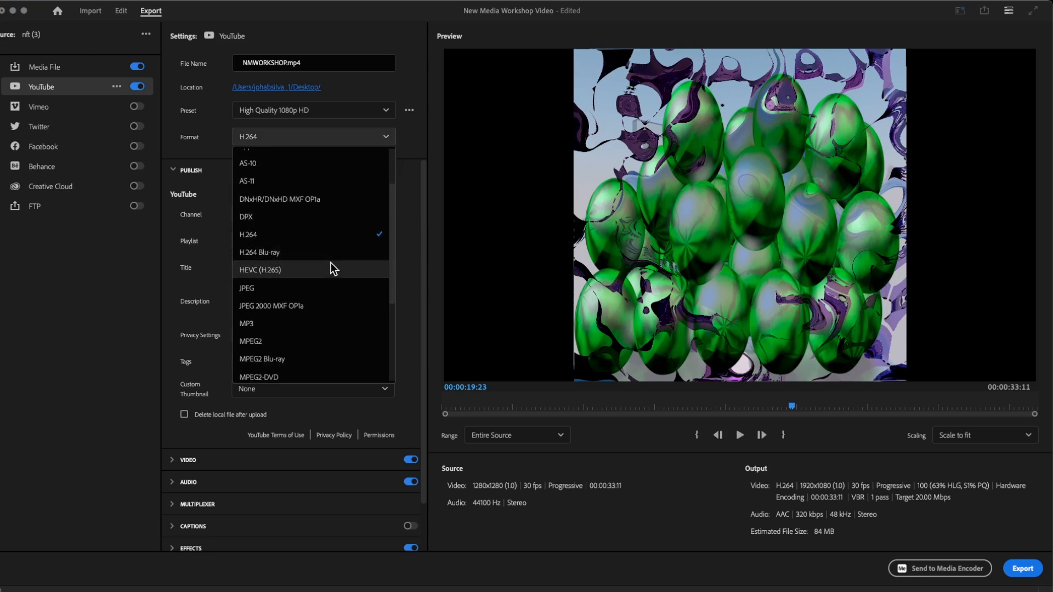
{"action": "scroll", "coordinate": [331, 265], "scroll_direction": "down", "scroll_amount": 5}
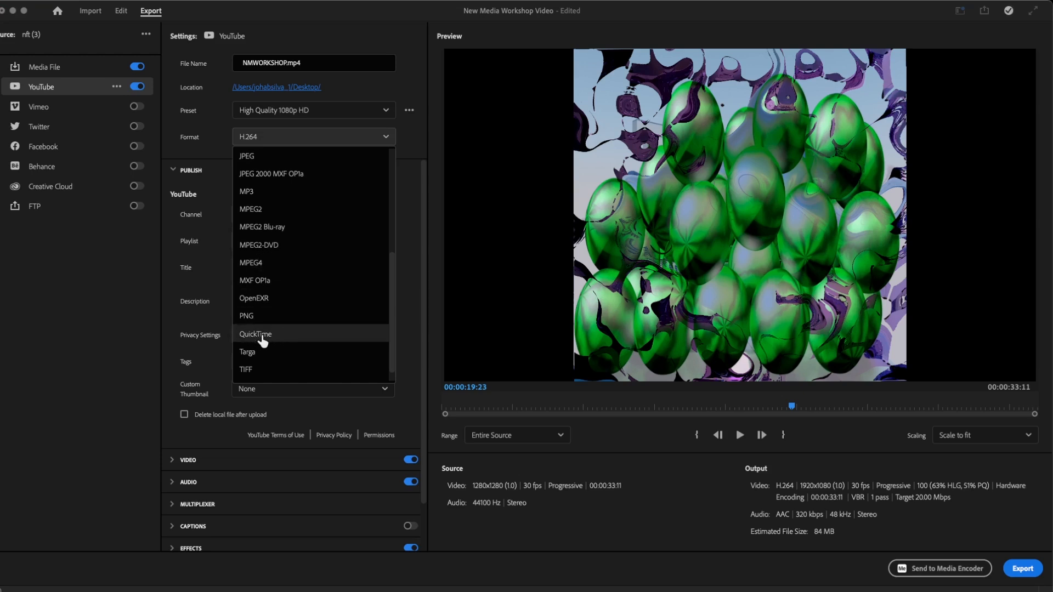
{"action": "scroll", "coordinate": [268, 328], "scroll_direction": "up", "scroll_amount": 8}
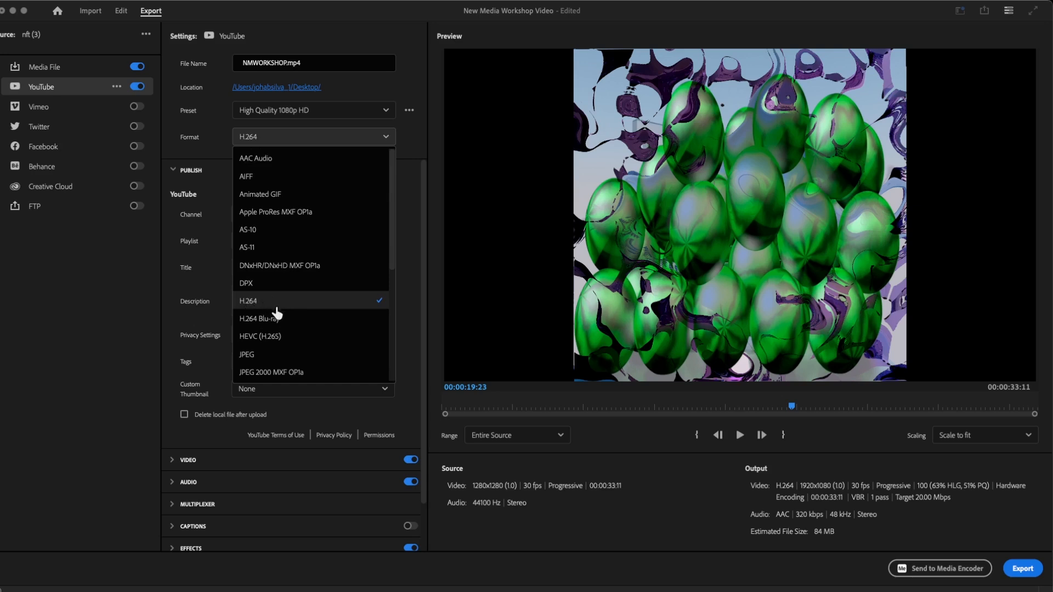
{"action": "left_click", "coordinate": [278, 305]}
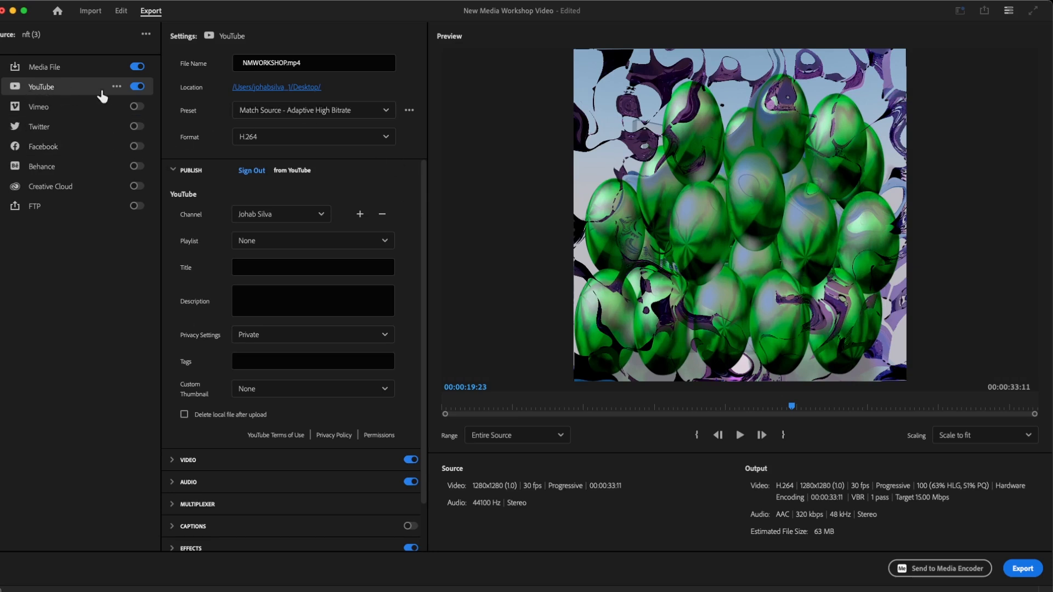
Disable the YouTube destination and show the Media File export's video settings
{"action": "left_click", "coordinate": [135, 87]}
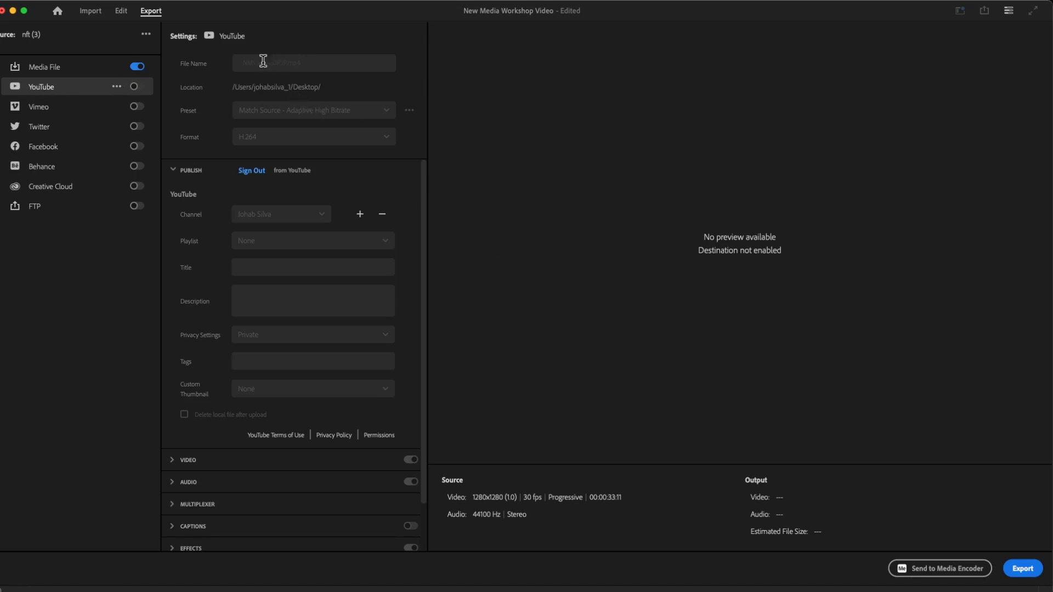
{"action": "left_click", "coordinate": [52, 69]}
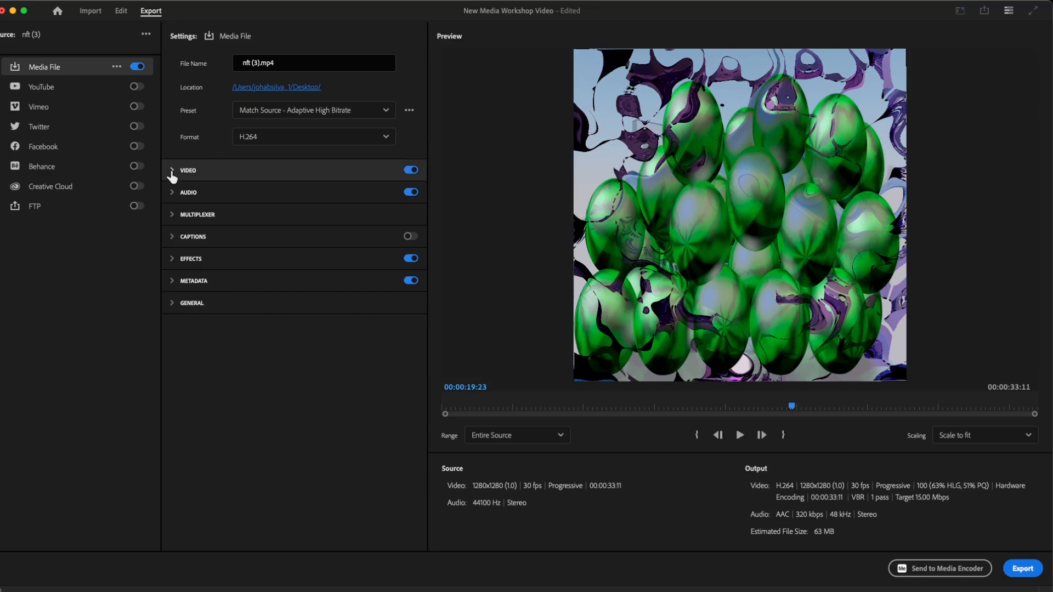
{"action": "left_click", "coordinate": [172, 170]}
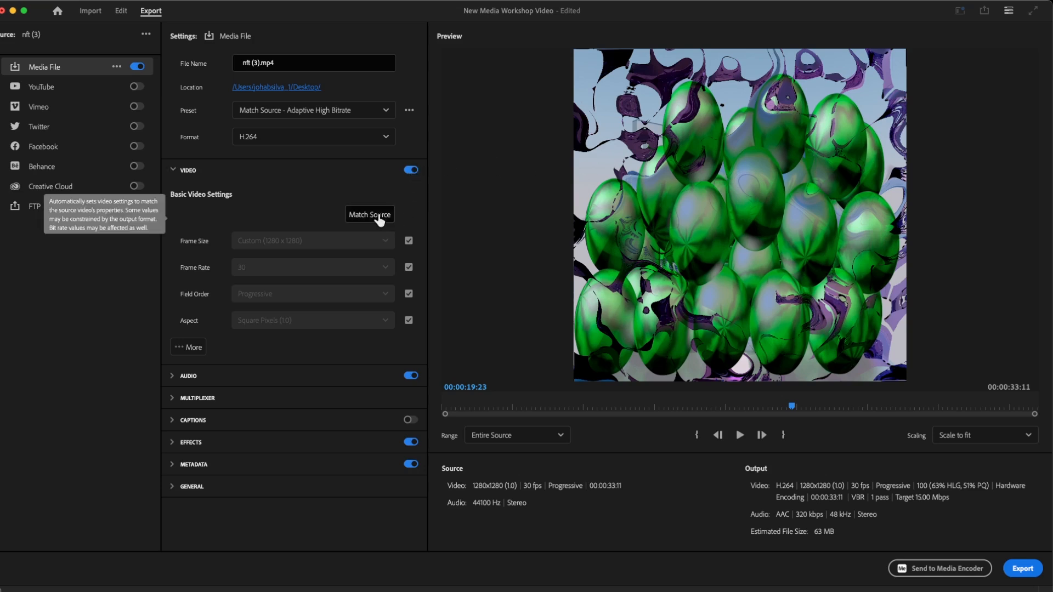
Examine the Media File export's audio settings, switching audio export off and back on
{"action": "left_click", "coordinate": [172, 375]}
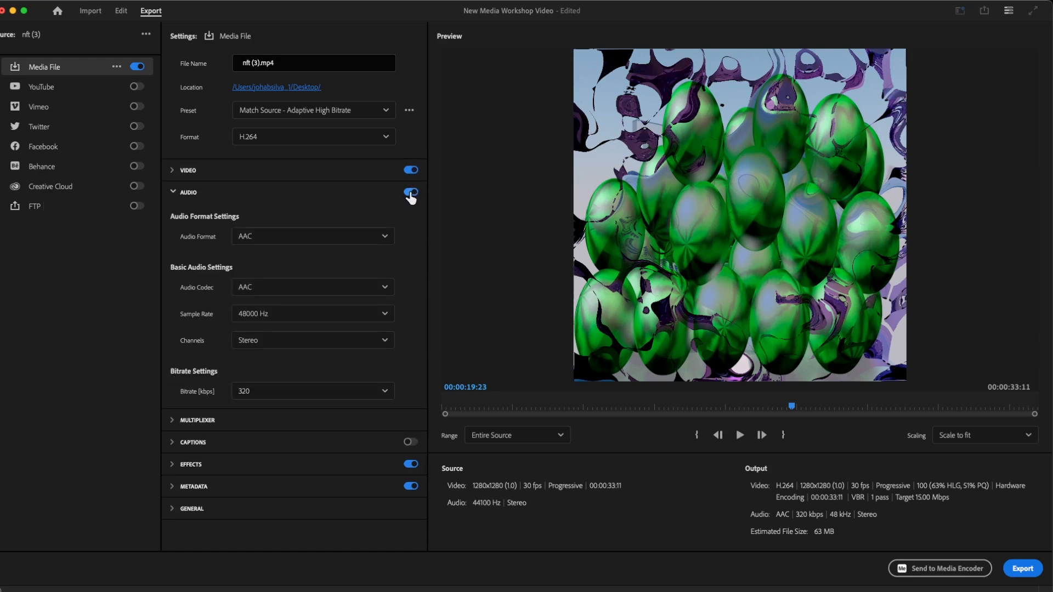
{"action": "left_click", "coordinate": [410, 193]}
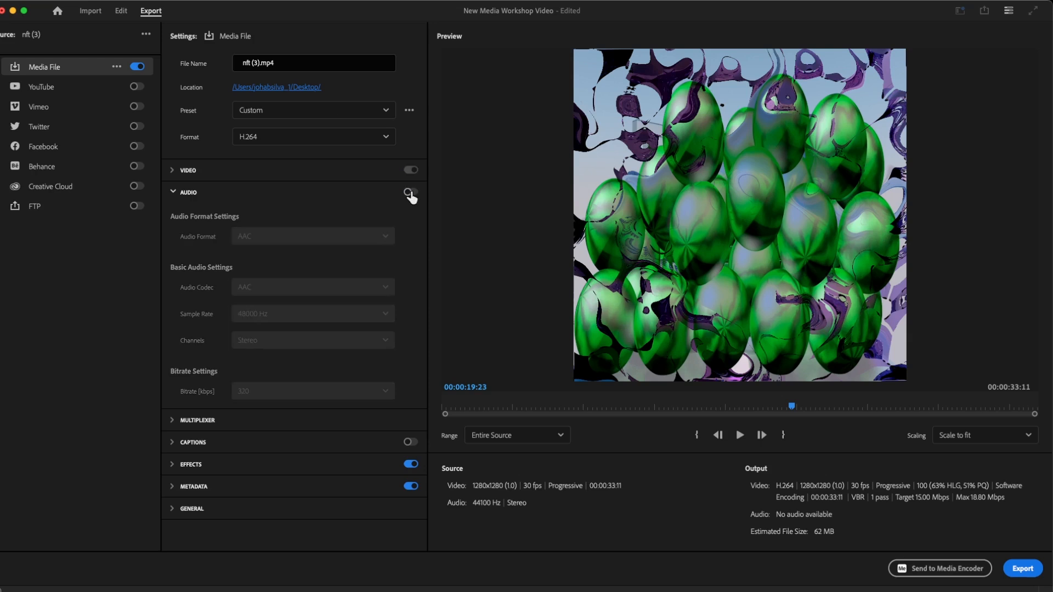
{"action": "left_click", "coordinate": [411, 193]}
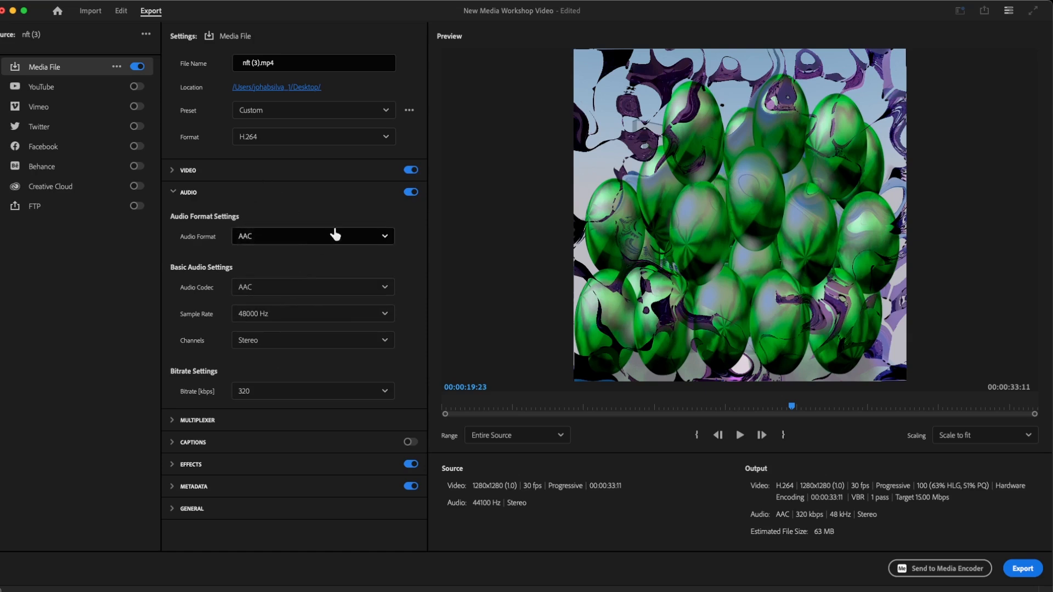
{"action": "left_click", "coordinate": [394, 241]}
{"action": "left_click", "coordinate": [317, 206]}
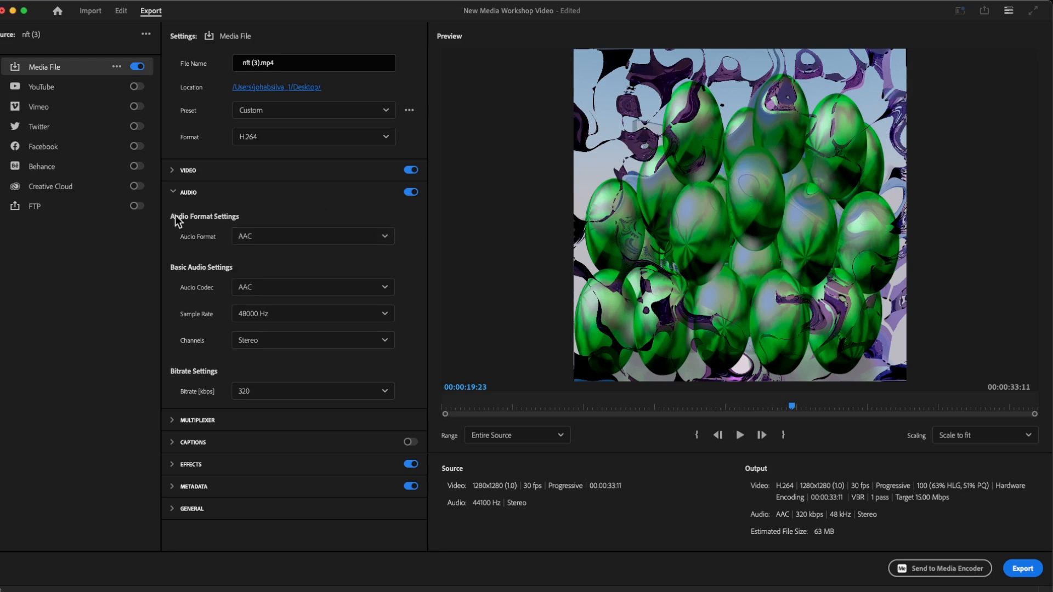
{"action": "left_click", "coordinate": [174, 193]}
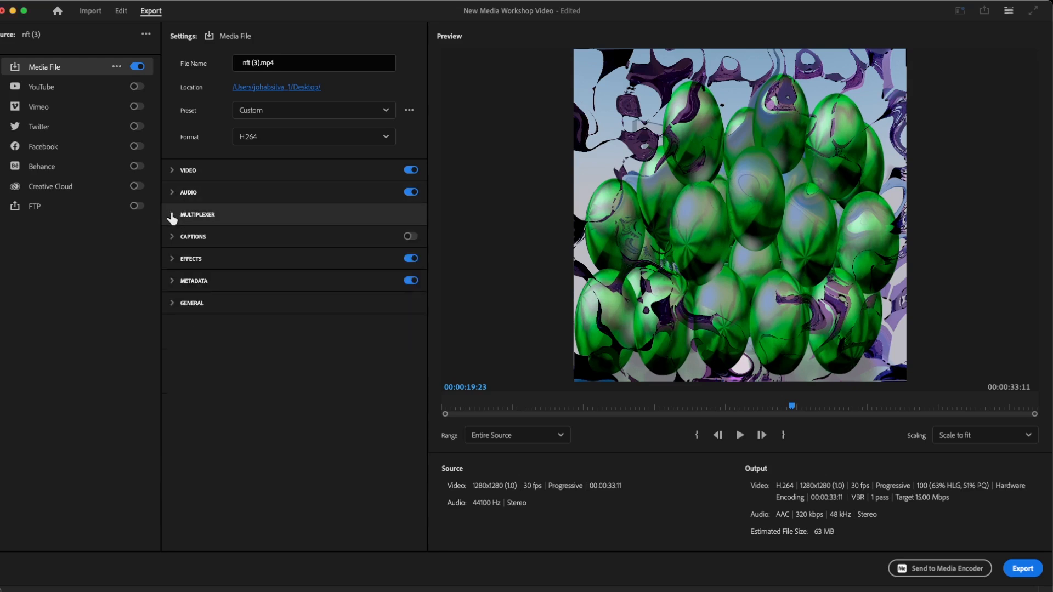
Examine the multiplexer, captions and metadata settings of the Media File export
{"action": "left_click", "coordinate": [172, 215]}
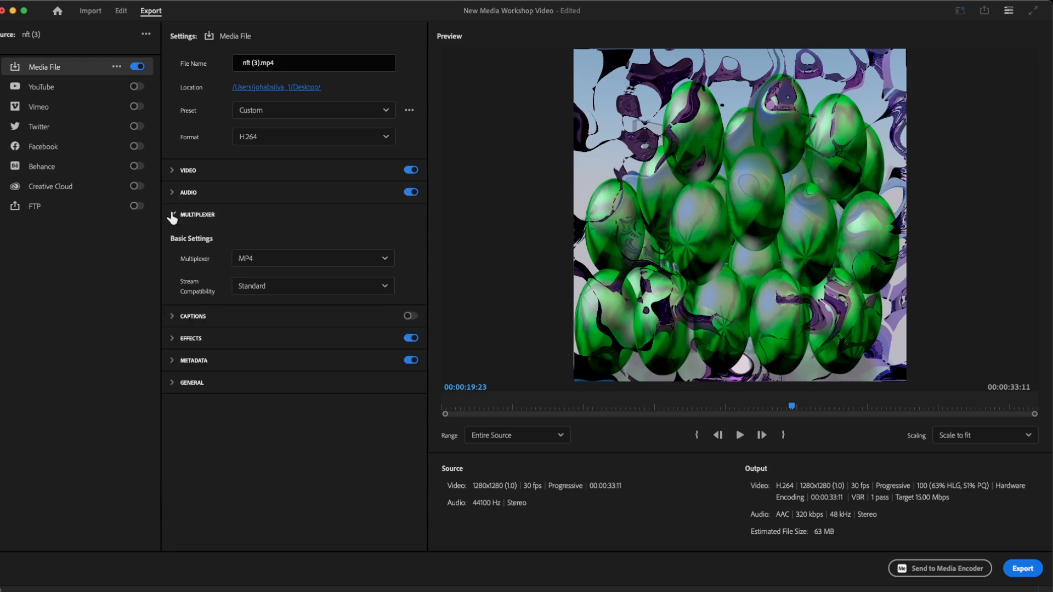
{"action": "left_click", "coordinate": [172, 215]}
{"action": "left_click", "coordinate": [172, 237]}
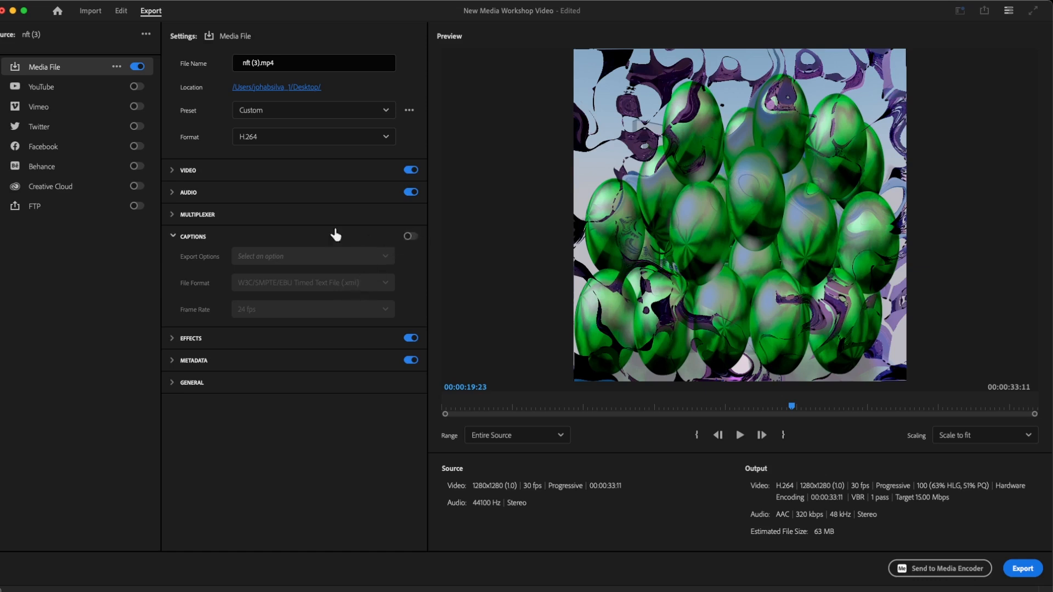
{"action": "left_click", "coordinate": [171, 235]}
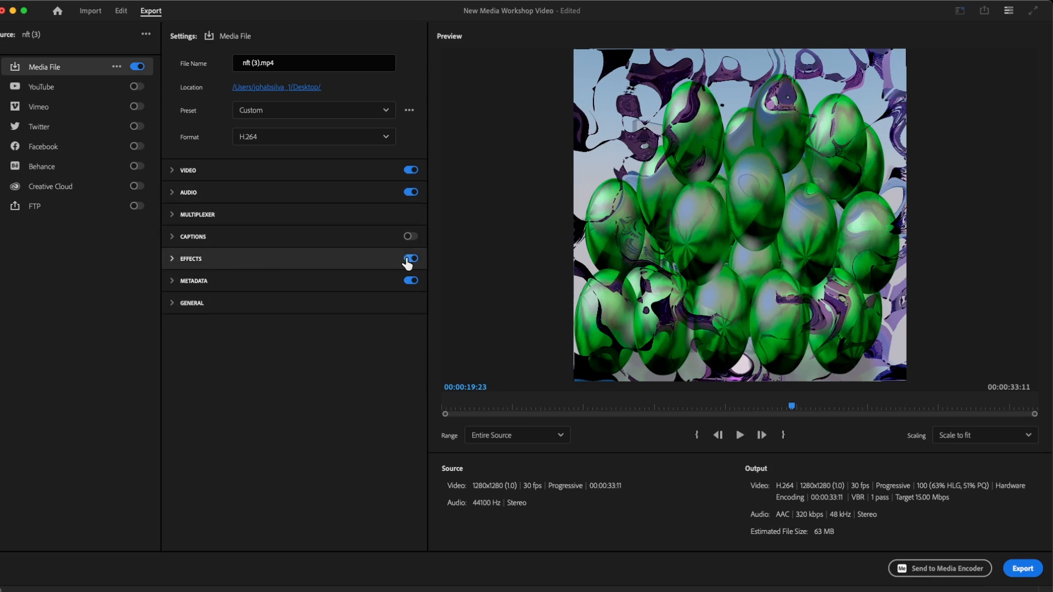
{"action": "left_click", "coordinate": [171, 281]}
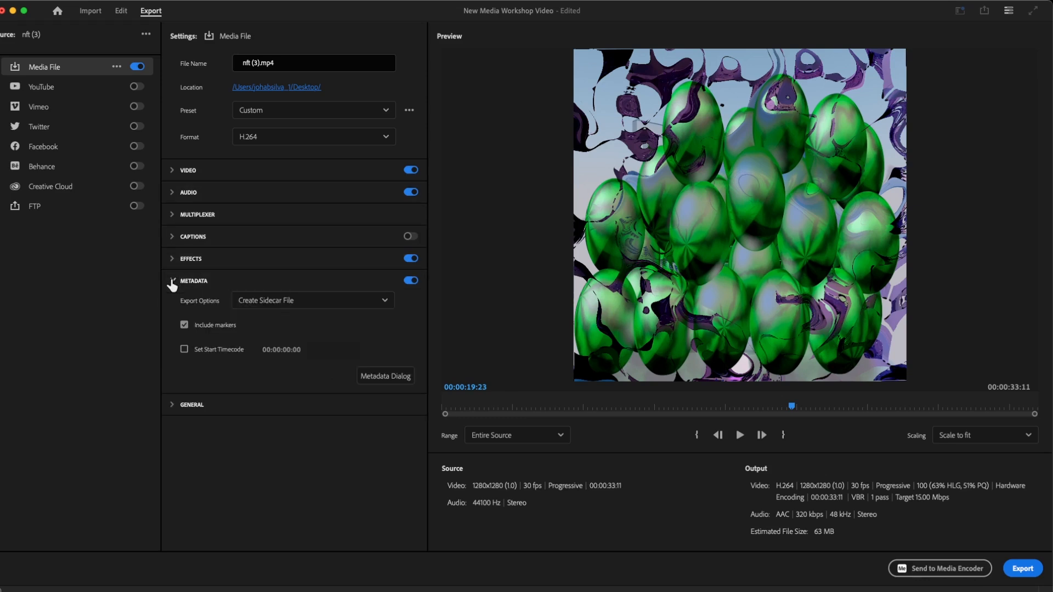
{"action": "left_click", "coordinate": [172, 281]}
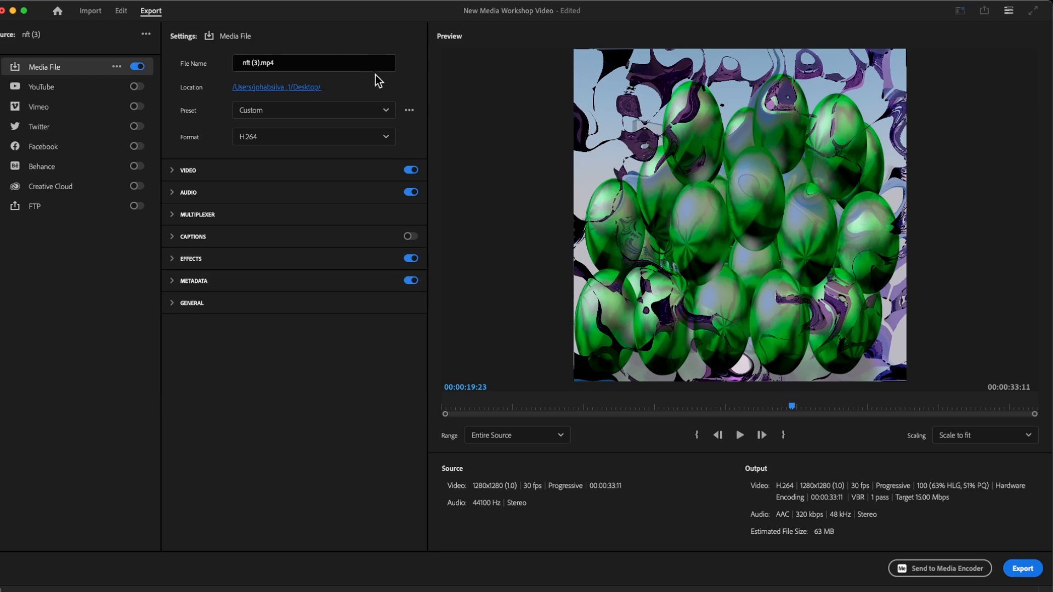
Try the High Quality 1080p HD preset for the Media File export and settle on Match Source - Adaptive High Bitrate
{"action": "left_click", "coordinate": [385, 107]}
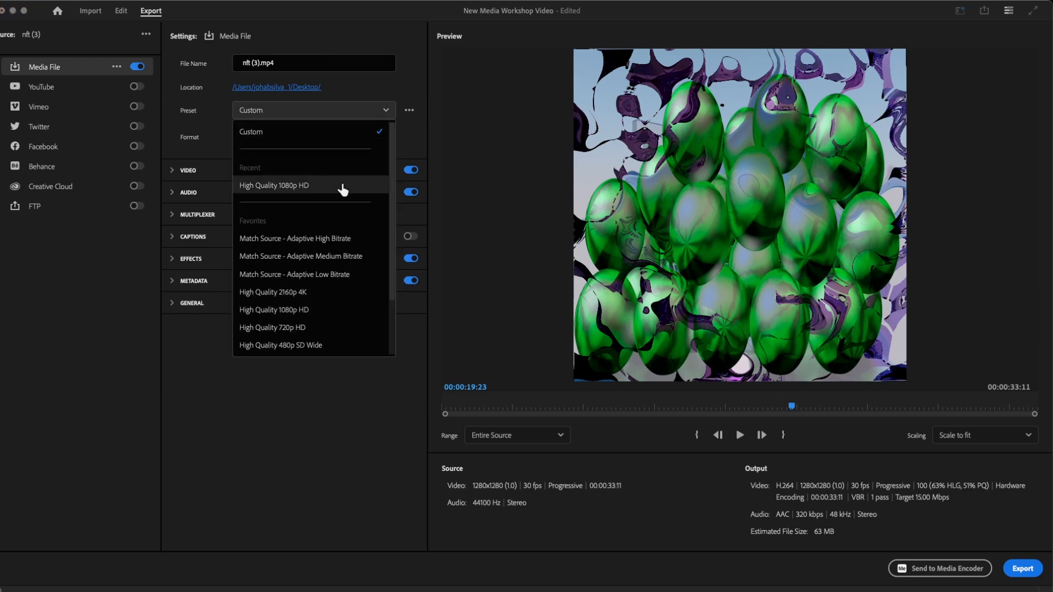
{"action": "left_click", "coordinate": [291, 186]}
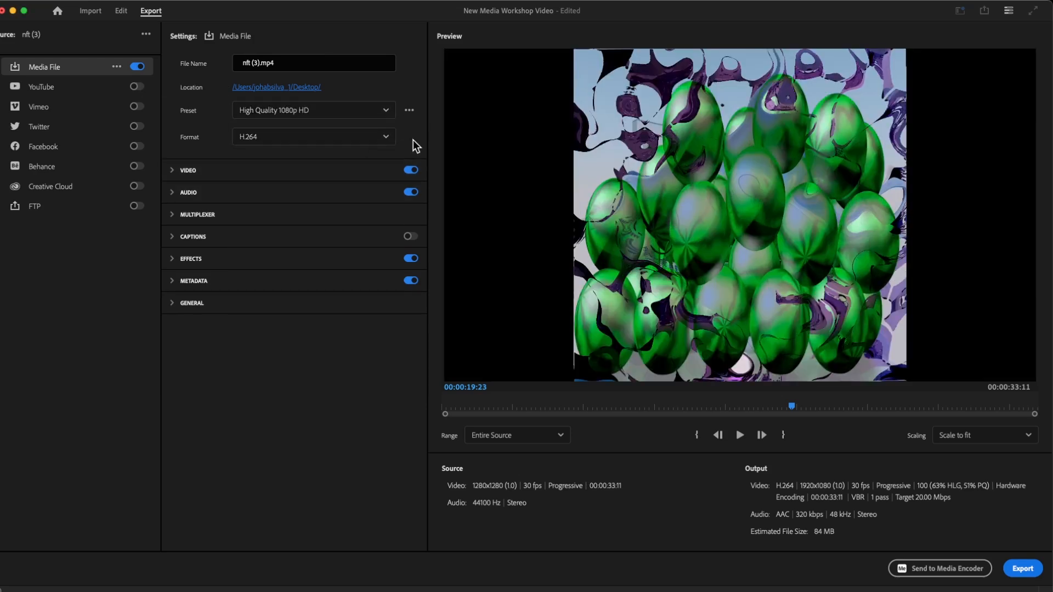
{"action": "left_click", "coordinate": [378, 110]}
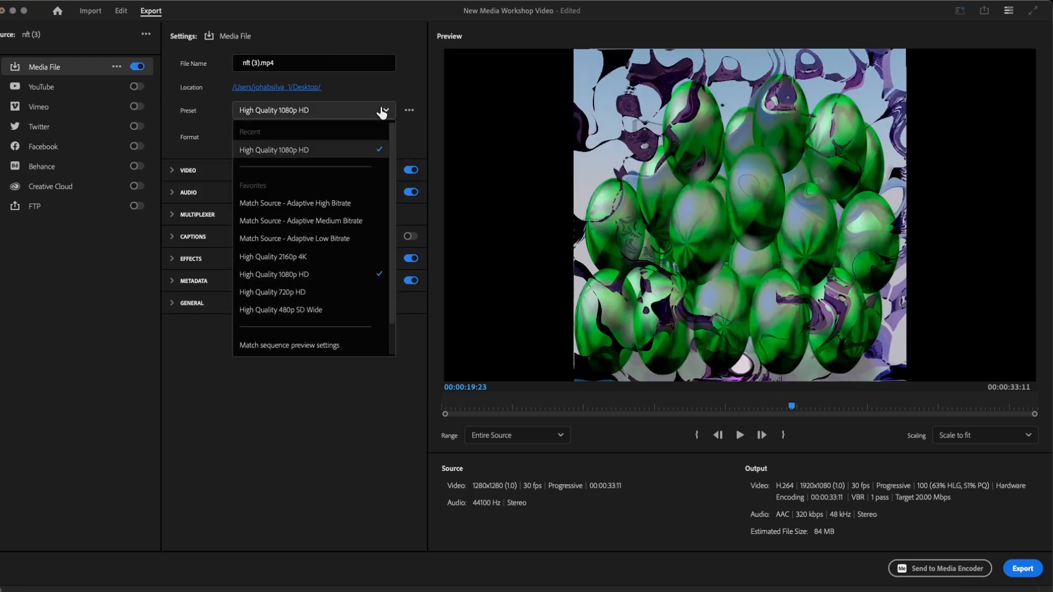
{"action": "left_click", "coordinate": [412, 145]}
{"action": "left_click", "coordinate": [381, 112]}
{"action": "left_click", "coordinate": [336, 204]}
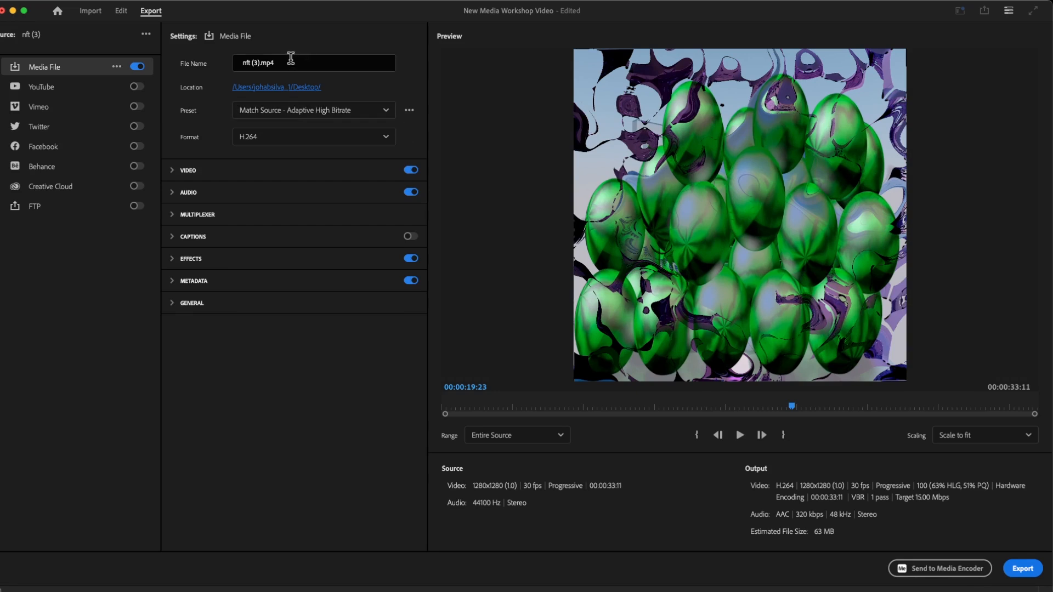
Name the media file NM.mp4 and export the sequence
{"action": "left_click", "coordinate": [260, 63]}
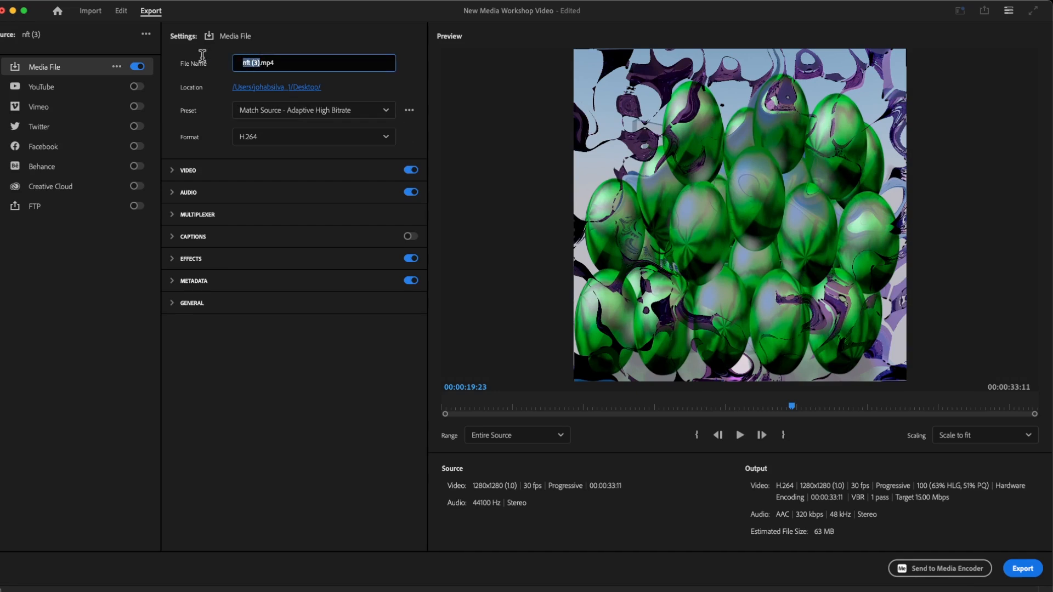
{"action": "type", "text": "NM"}
{"action": "left_click", "coordinate": [294, 48]}
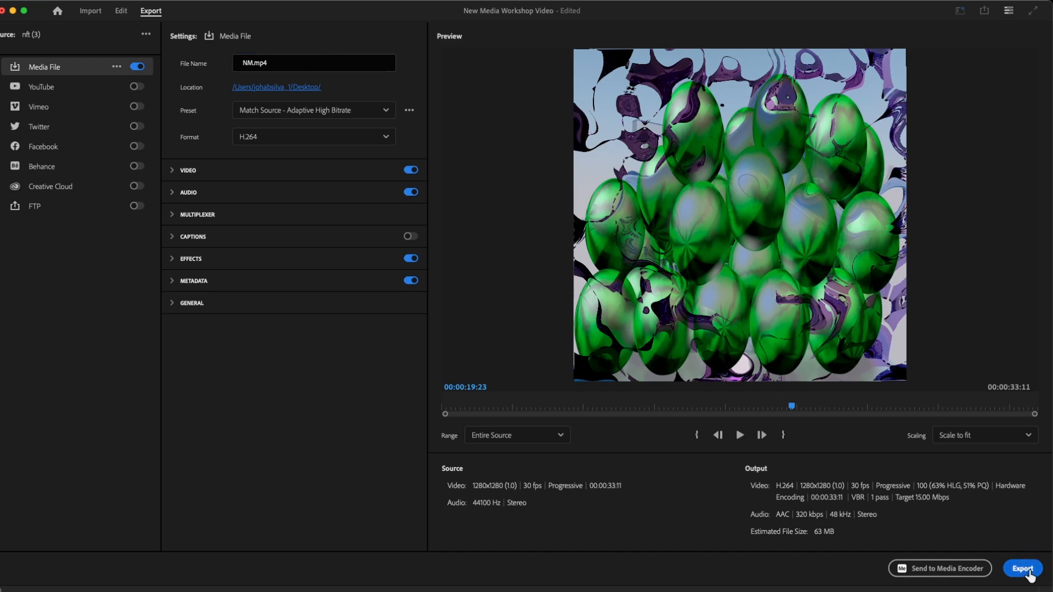
{"action": "left_click", "coordinate": [1022, 569]}
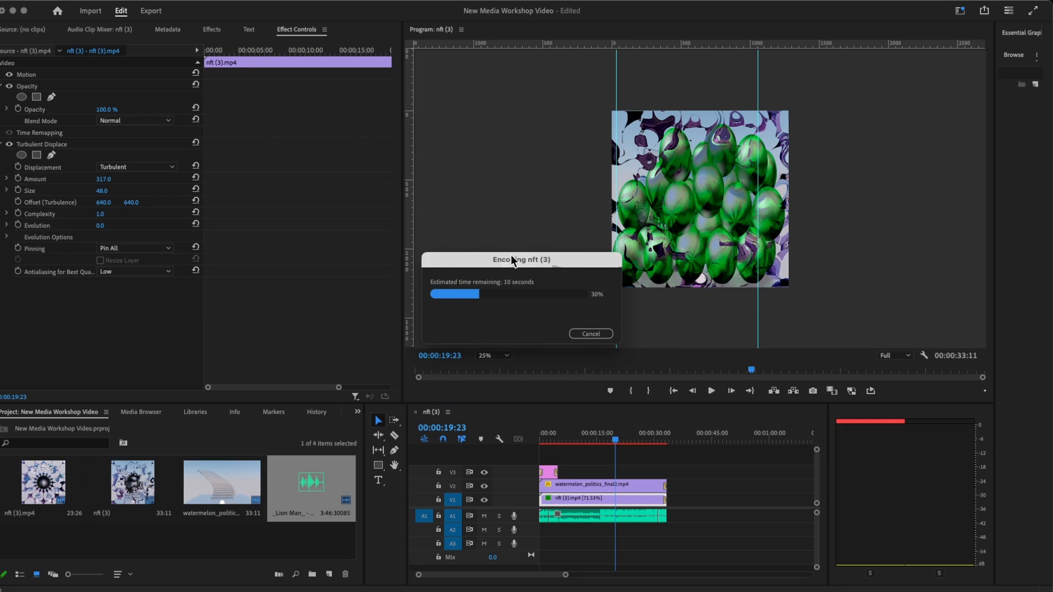
{"action": "left_click_drag", "start_coordinate": [501, 265], "coordinate": [472, 205]}
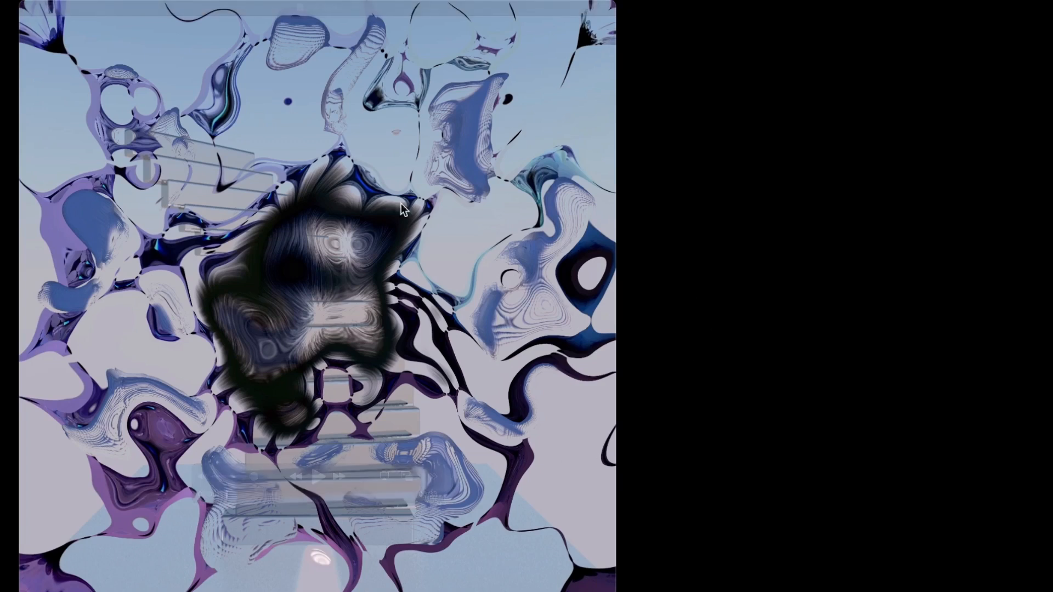
Play the exported NM.mp4 video in the media player to review the result, and return to the editing workspace
{"action": "left_click_drag", "start_coordinate": [228, 11], "coordinate": [400, 9]}
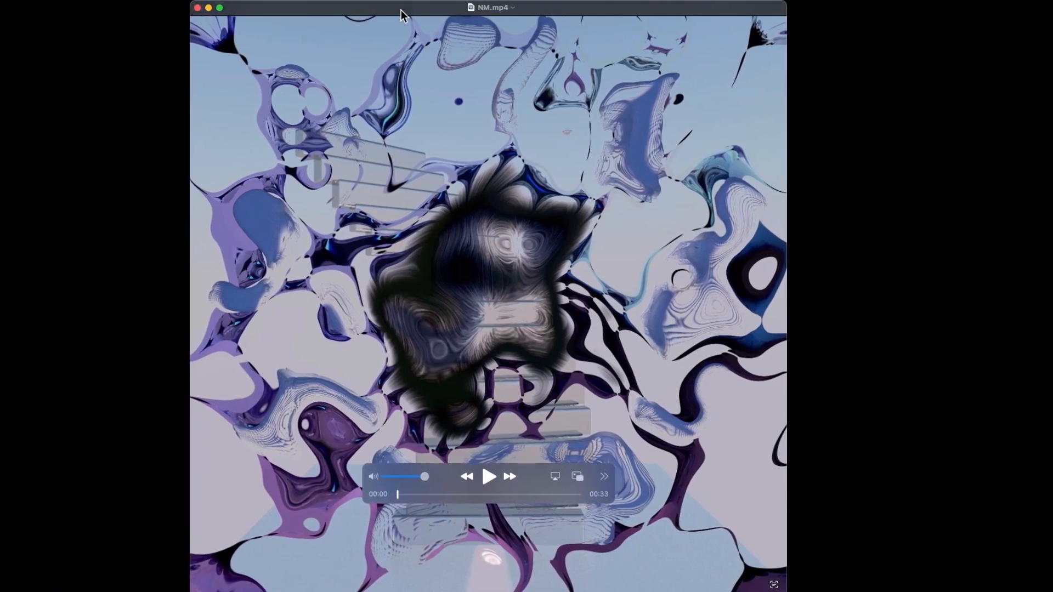
{"action": "left_click", "coordinate": [489, 477]}
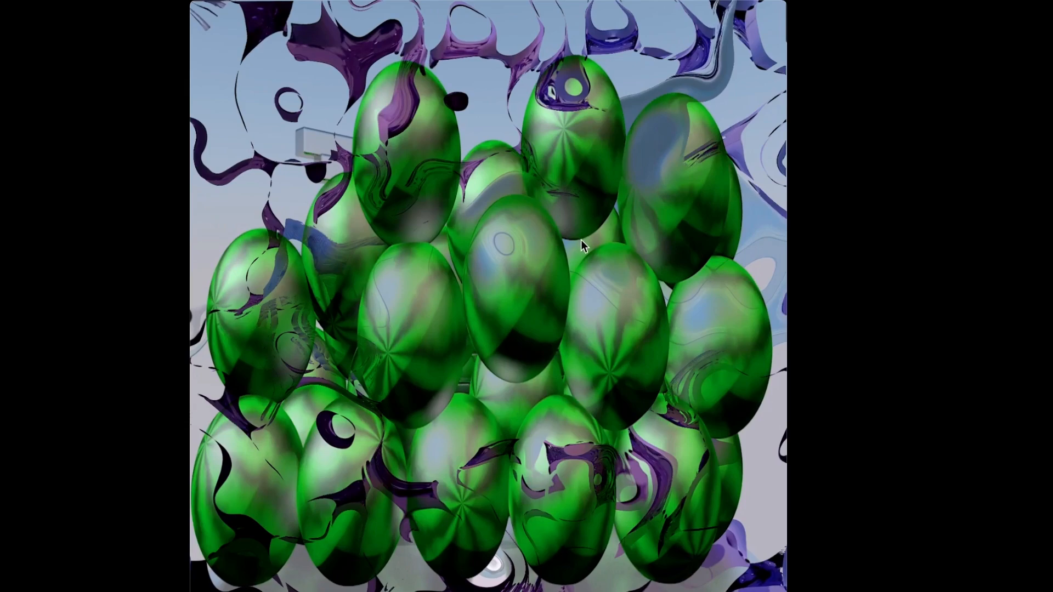
{"action": "key", "text": "Escape"}
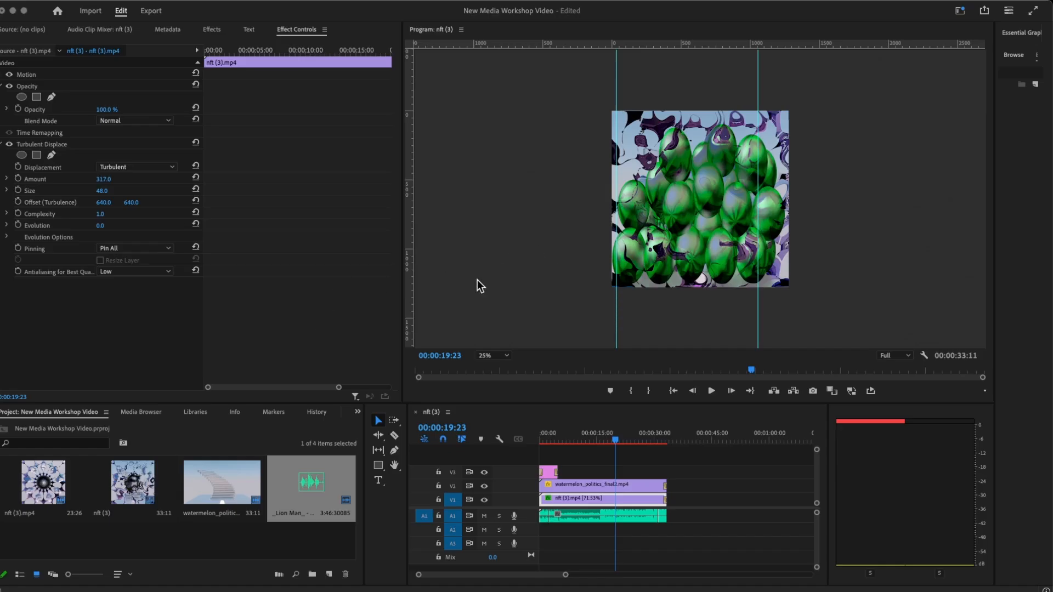